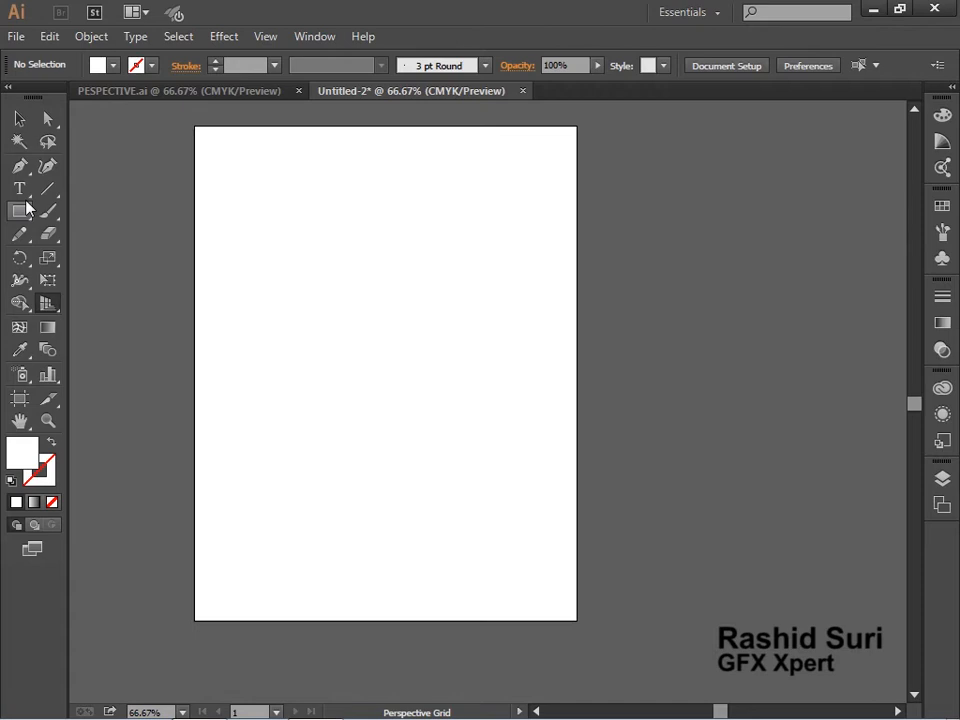
# Display the perspective grid on the blank artboard with the Perspective Grid tool, look over its tool variants, and hide the grid again.
pyautogui.click(17, 120)
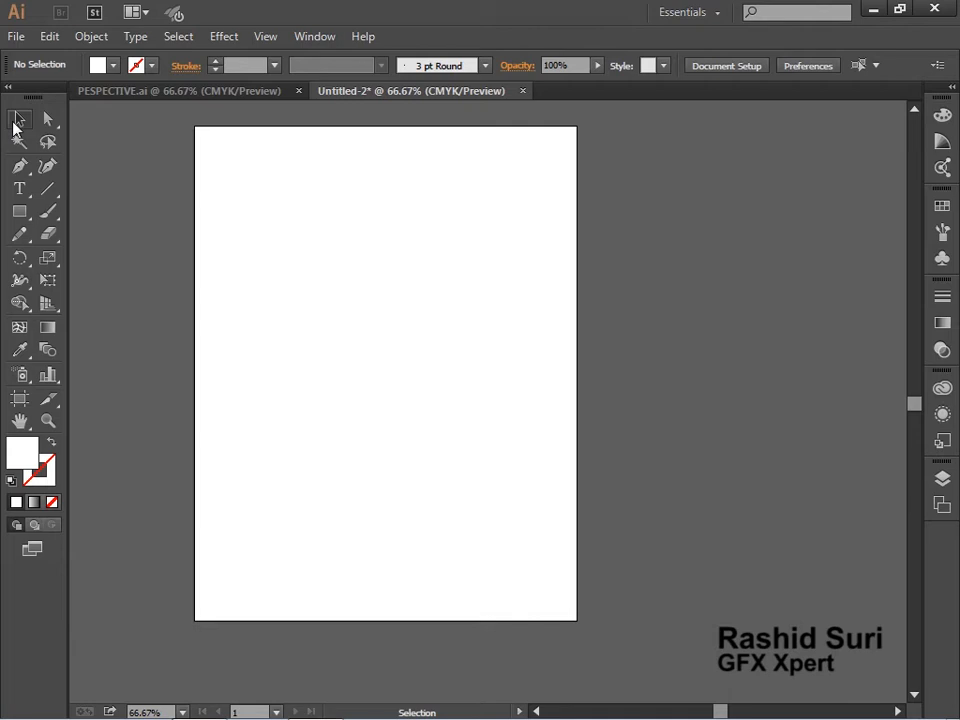
pyautogui.click(47, 304)
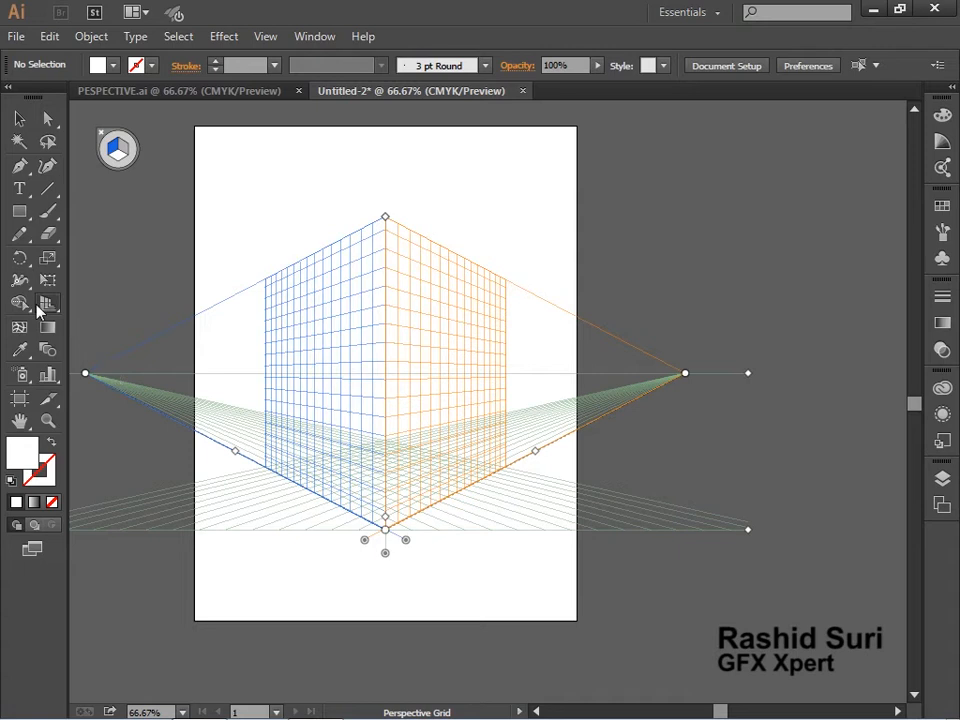
pyautogui.moveTo(50, 310); pyautogui.dragTo(234, 334)
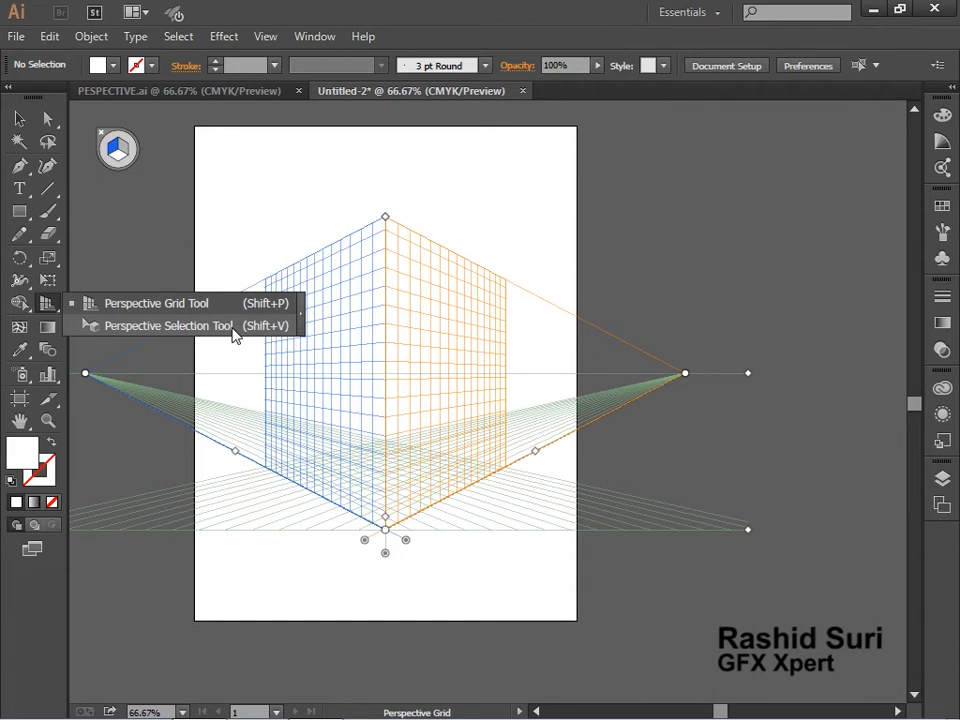
pyautogui.moveTo(234, 334); pyautogui.dragTo(86, 306)
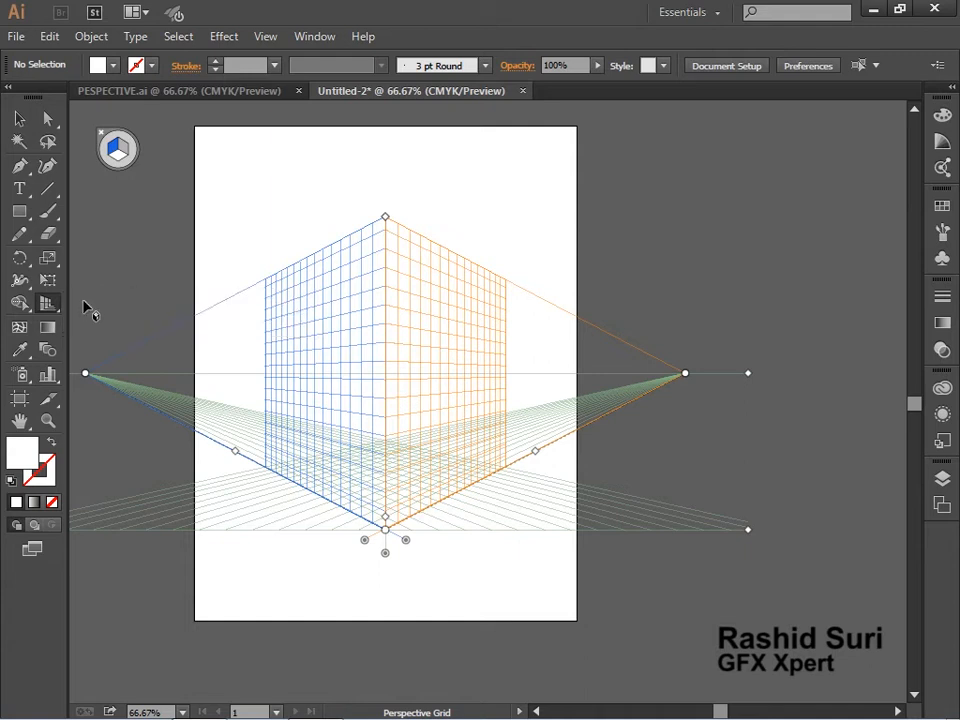
pyautogui.click(104, 137)
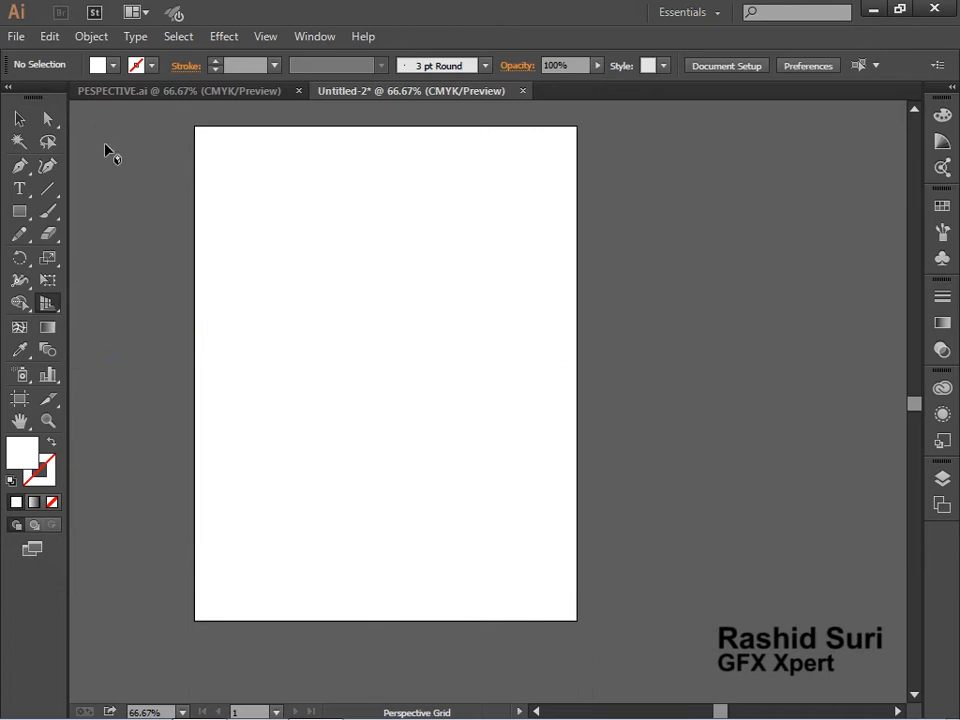
# Apply the one-point perspective grid preset [1P-Normal View] to the document.
pyautogui.click(265, 37)
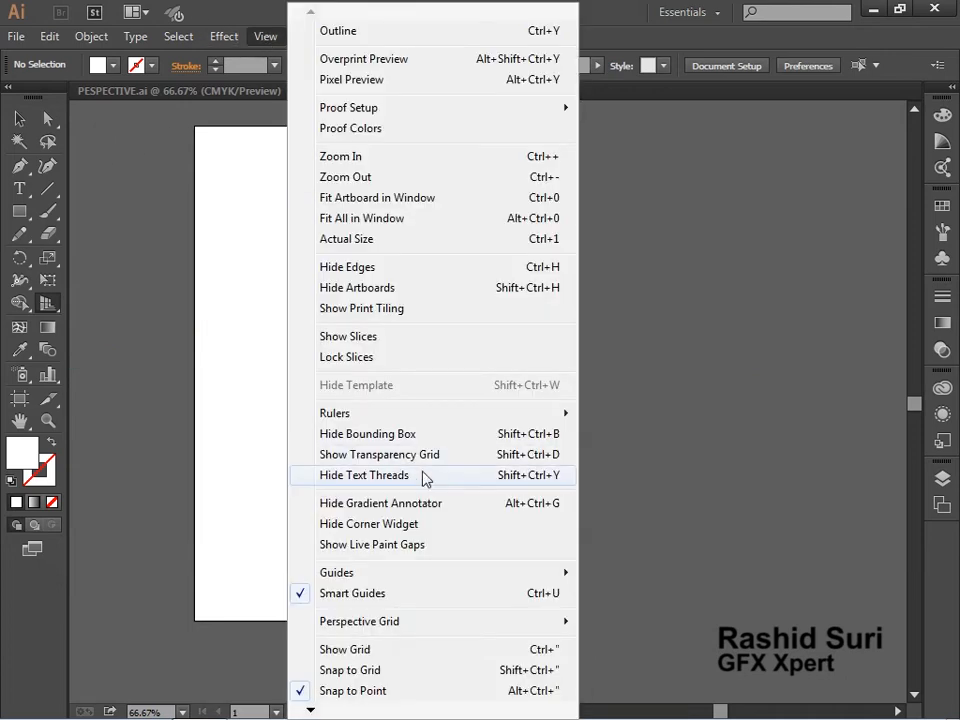
pyautogui.moveTo(418, 624)
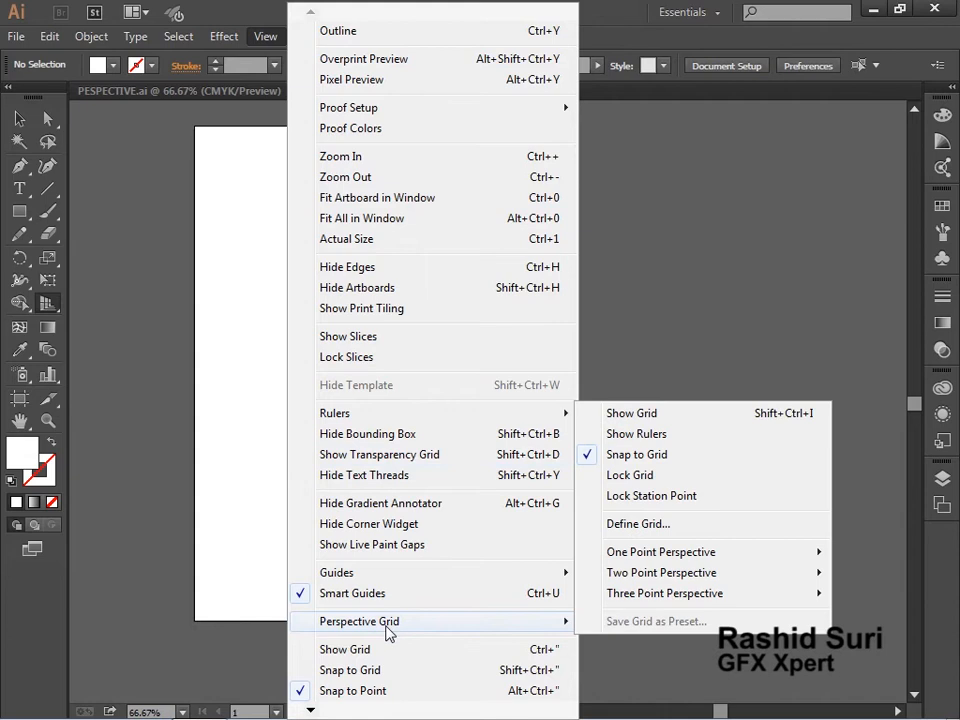
pyautogui.moveTo(683, 570)
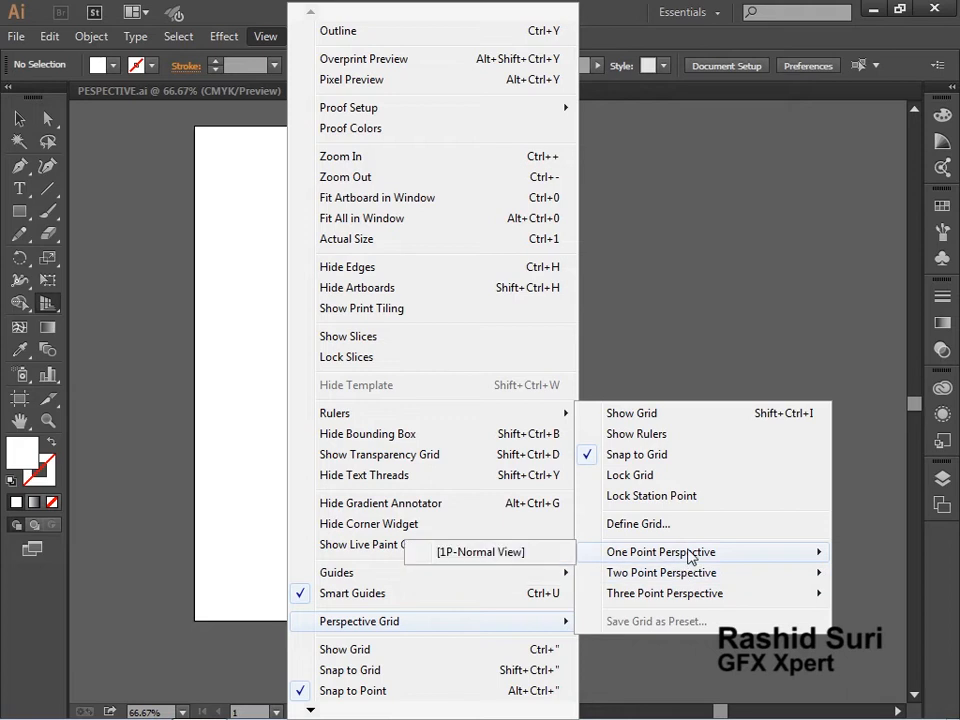
pyautogui.click(542, 560)
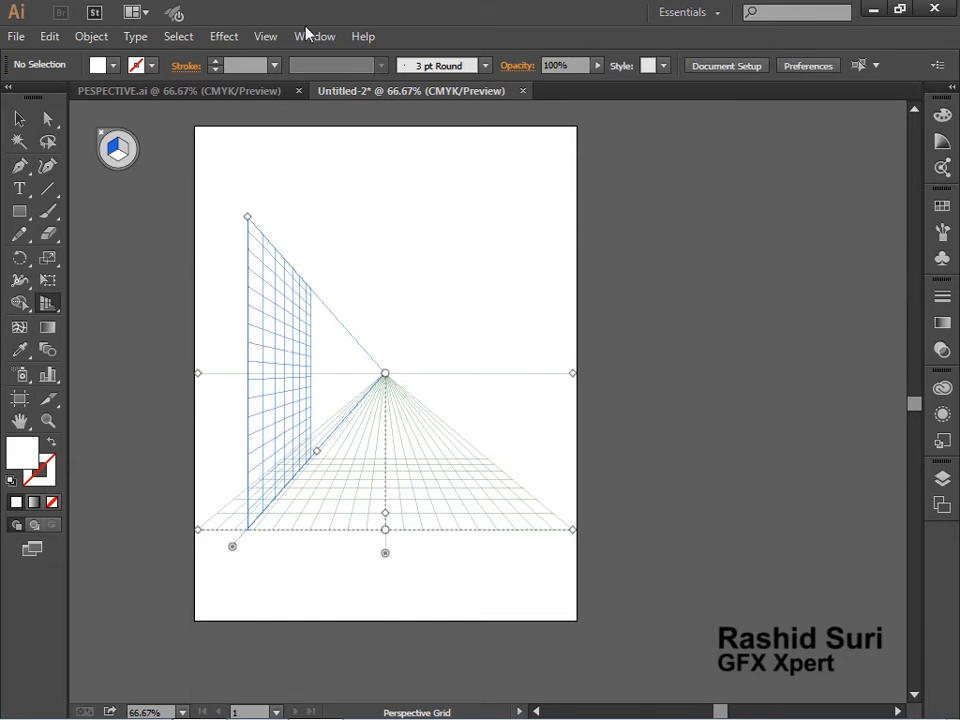
# Switch the document's perspective grid to the two-point preset [2P-Normal View].
pyautogui.click(233, 41)
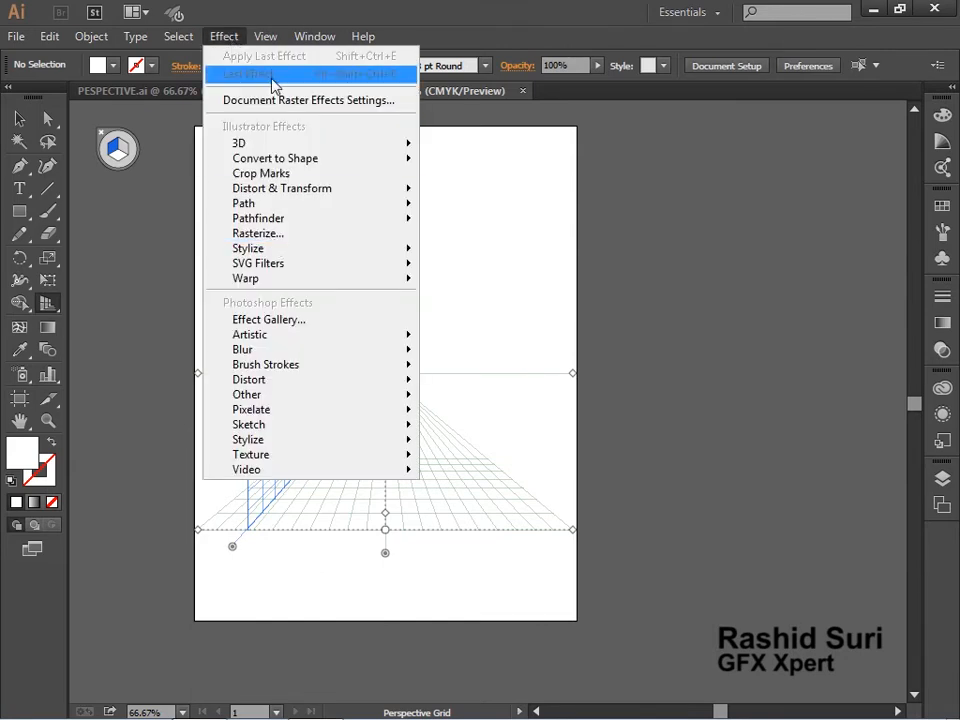
pyautogui.moveTo(281, 34)
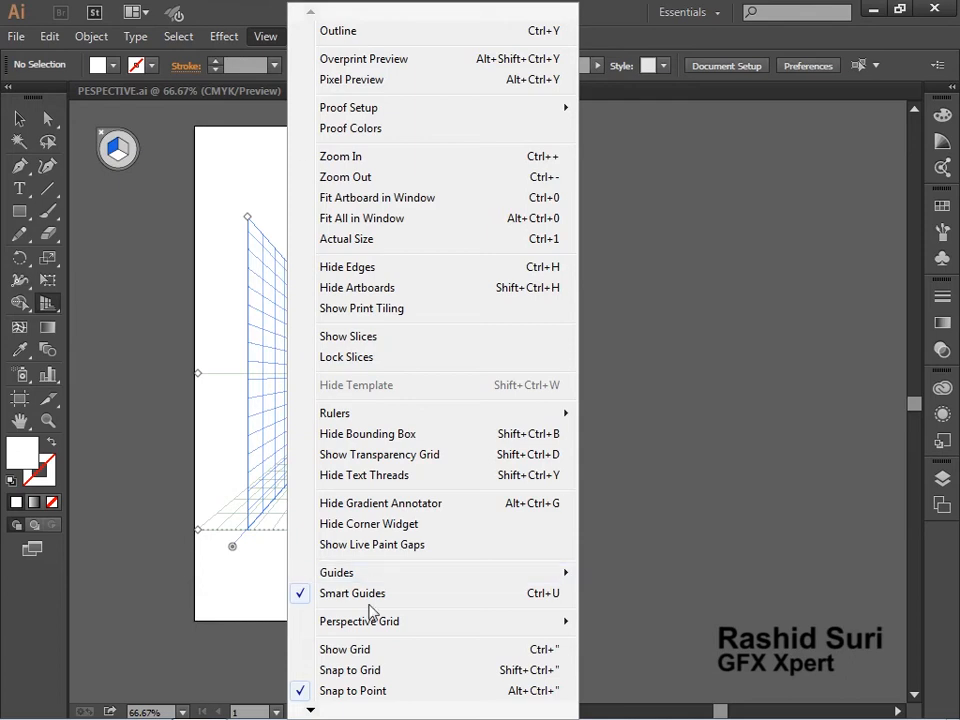
pyautogui.moveTo(390, 622)
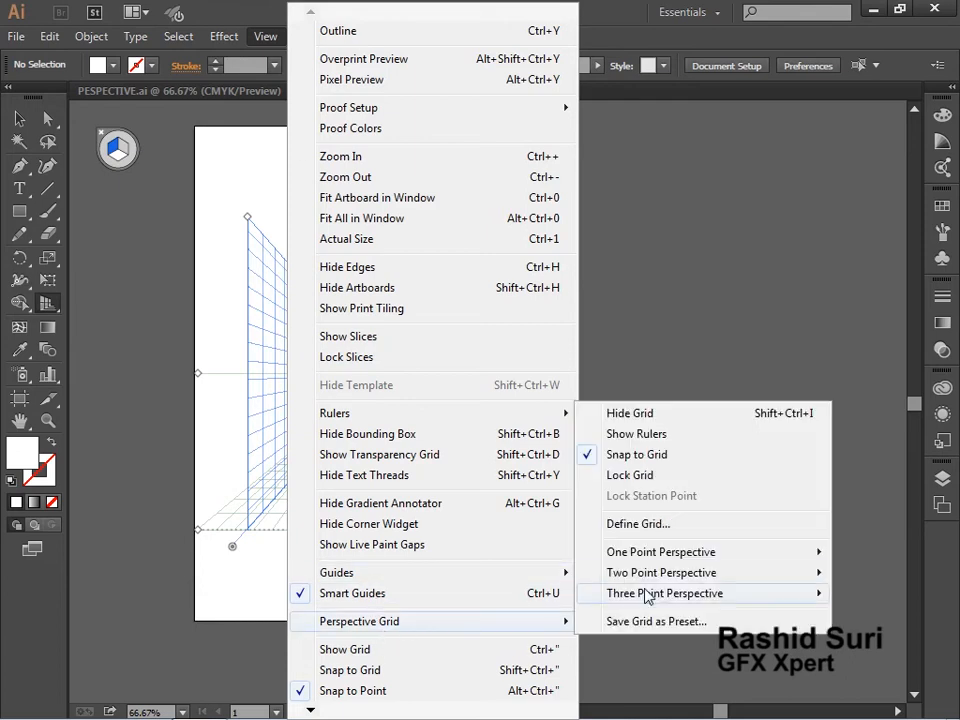
pyautogui.moveTo(681, 573)
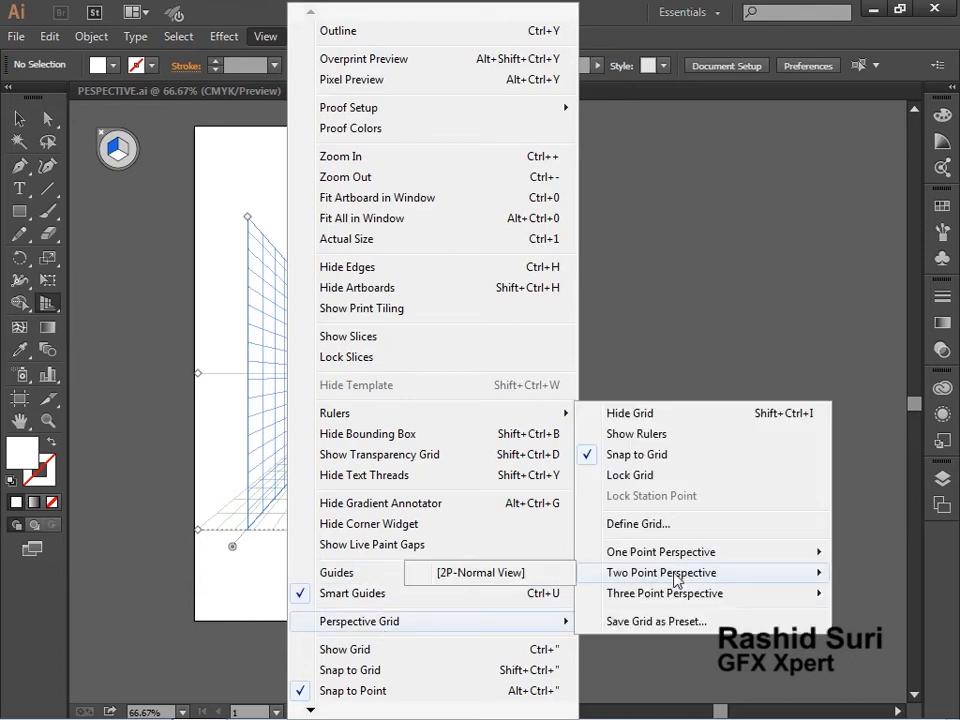
pyautogui.click(538, 576)
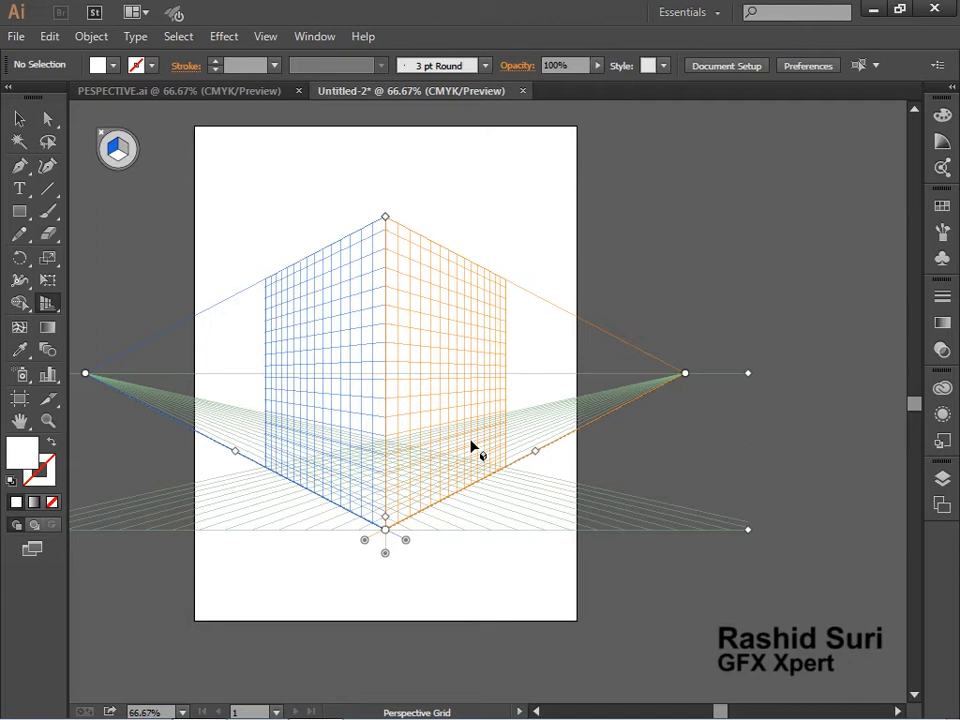
# Change the perspective grid to the three-point preset and view its lower vanishing point below the artboard.
pyautogui.click(265, 34)
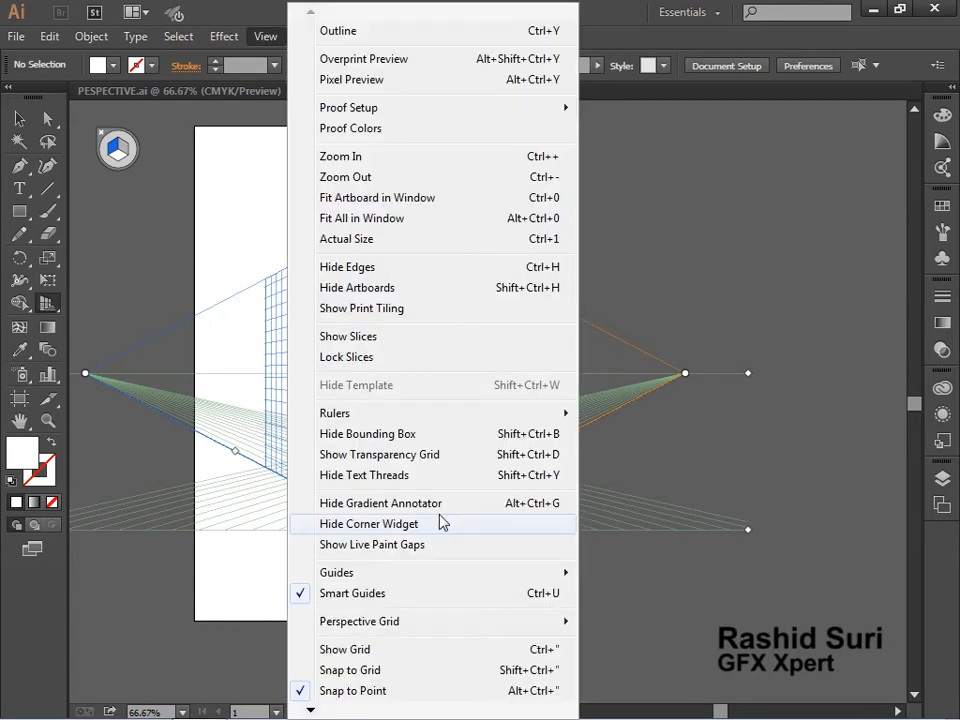
pyautogui.moveTo(422, 626)
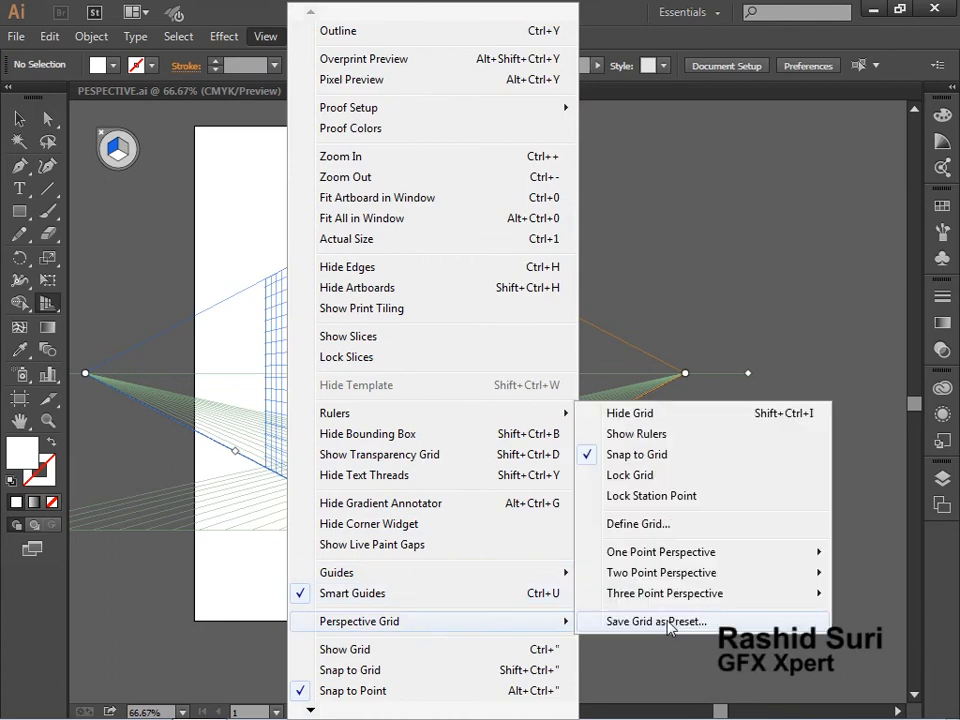
pyautogui.click(691, 600)
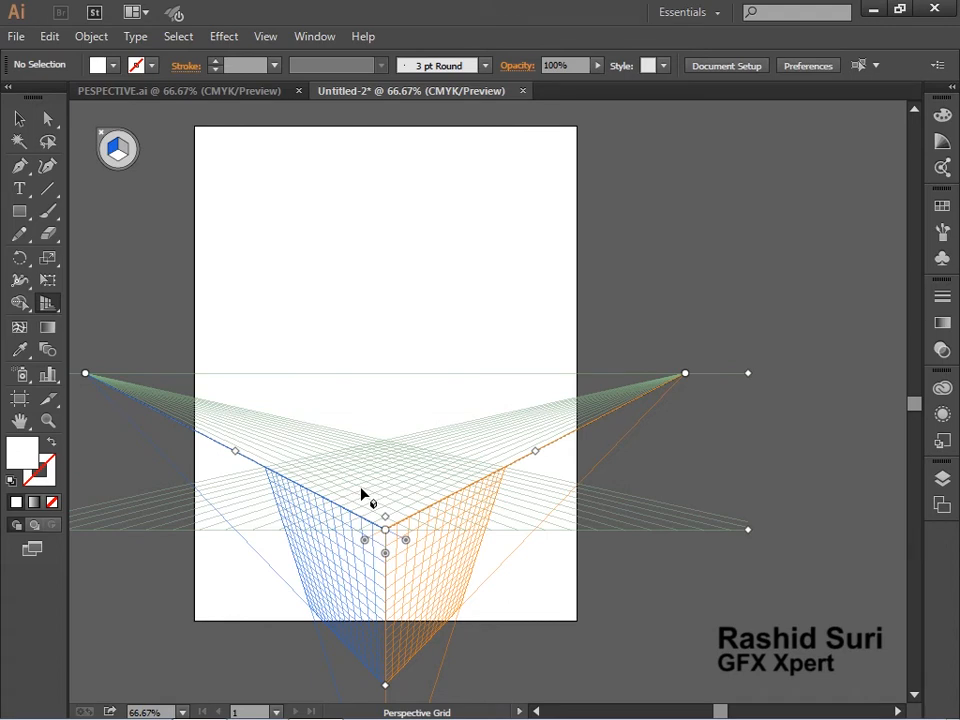
pyautogui.scroll(-5, 386, 514)
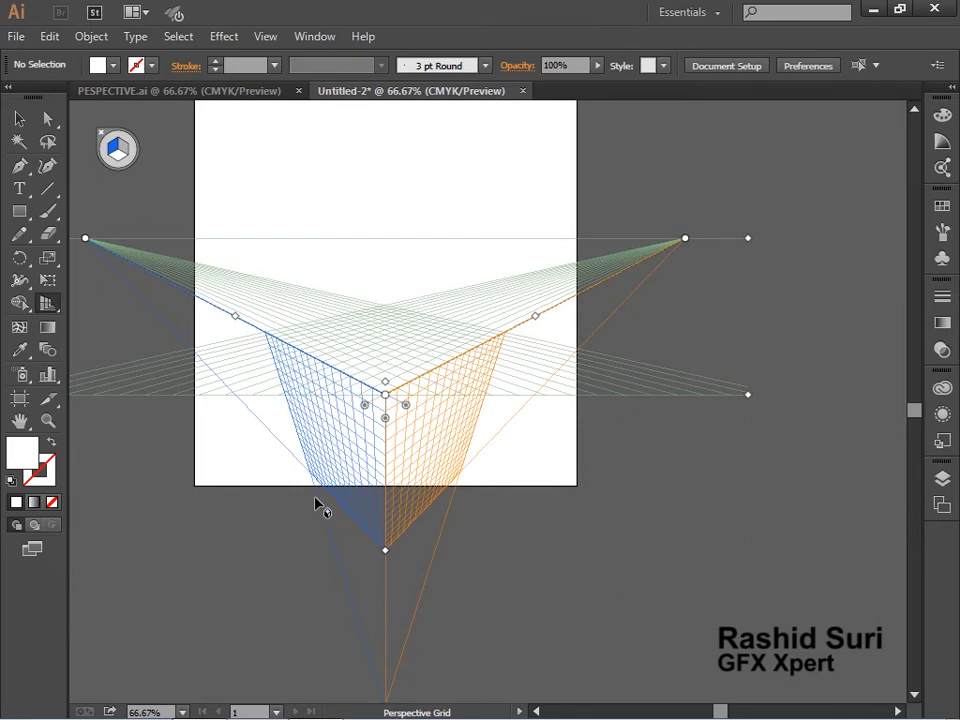
# Return the document to the two-point perspective grid preset [2P-Normal View].
pyautogui.click(270, 36)
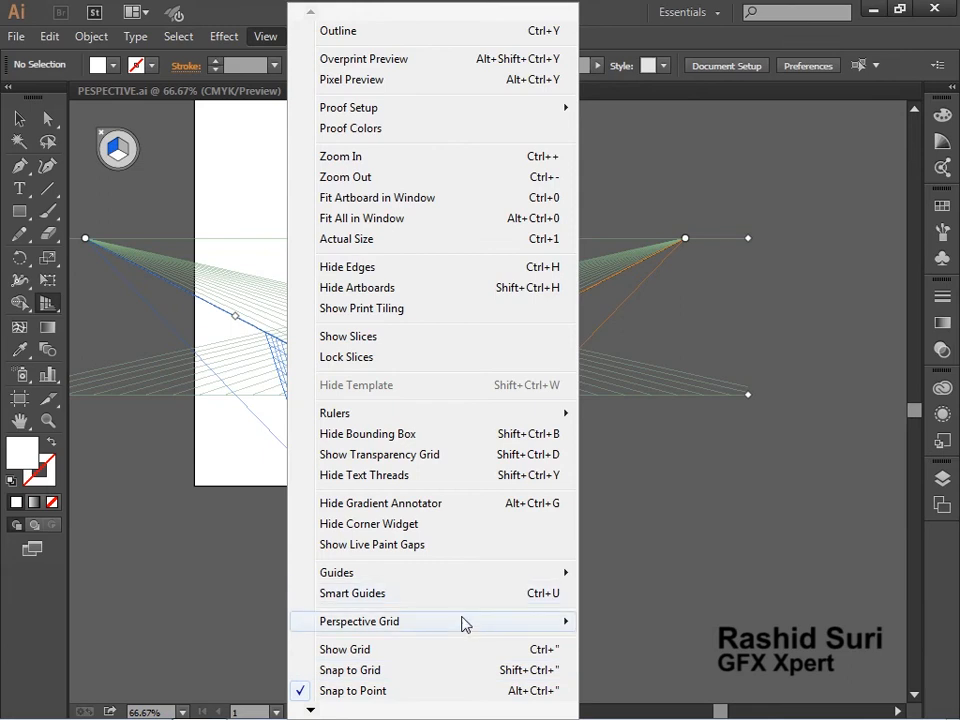
pyautogui.moveTo(461, 623)
pyautogui.moveTo(697, 583)
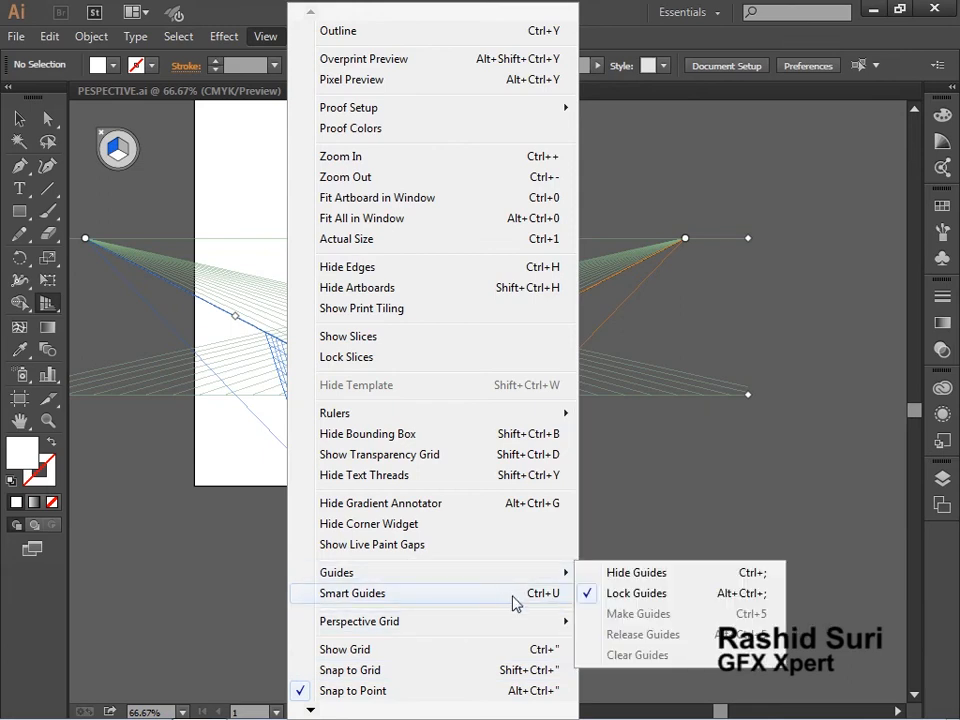
pyautogui.moveTo(523, 622)
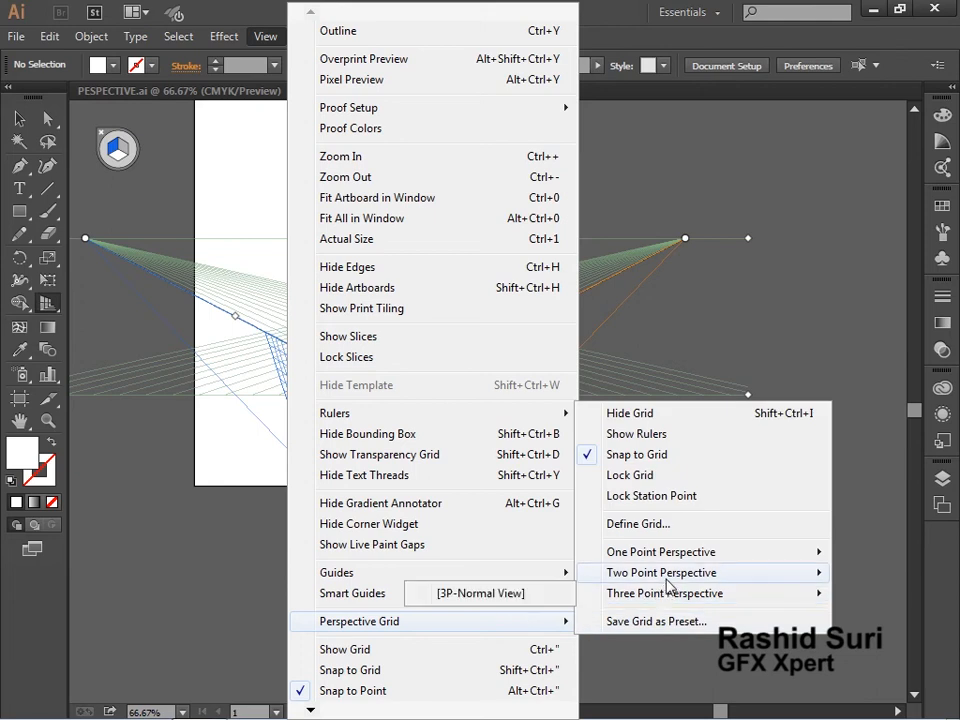
pyautogui.click(540, 593)
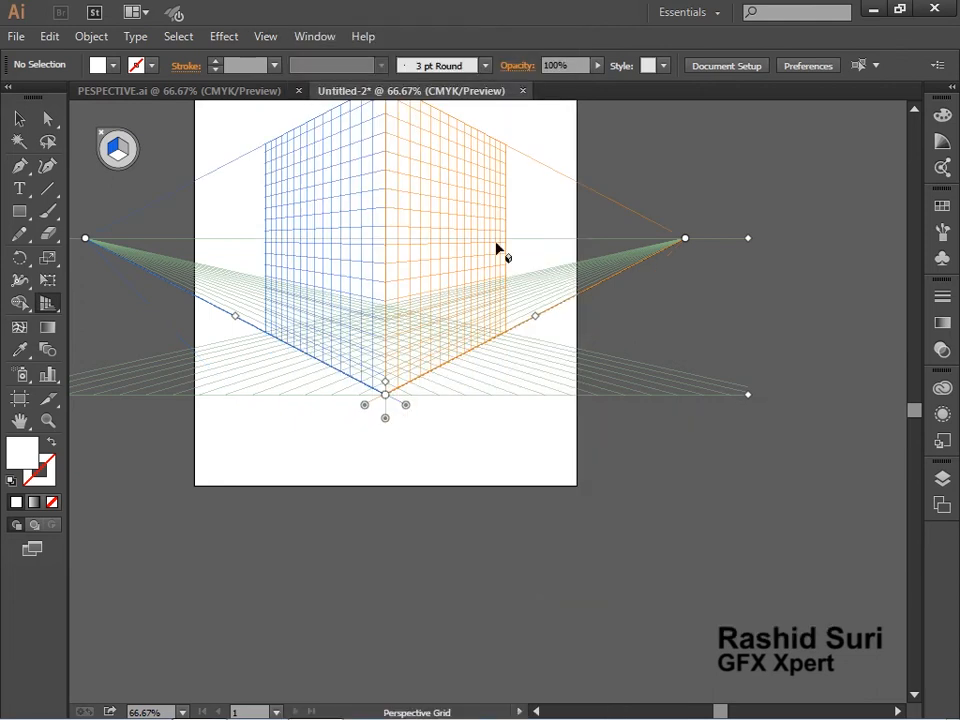
pyautogui.scroll(3, 425, 253)
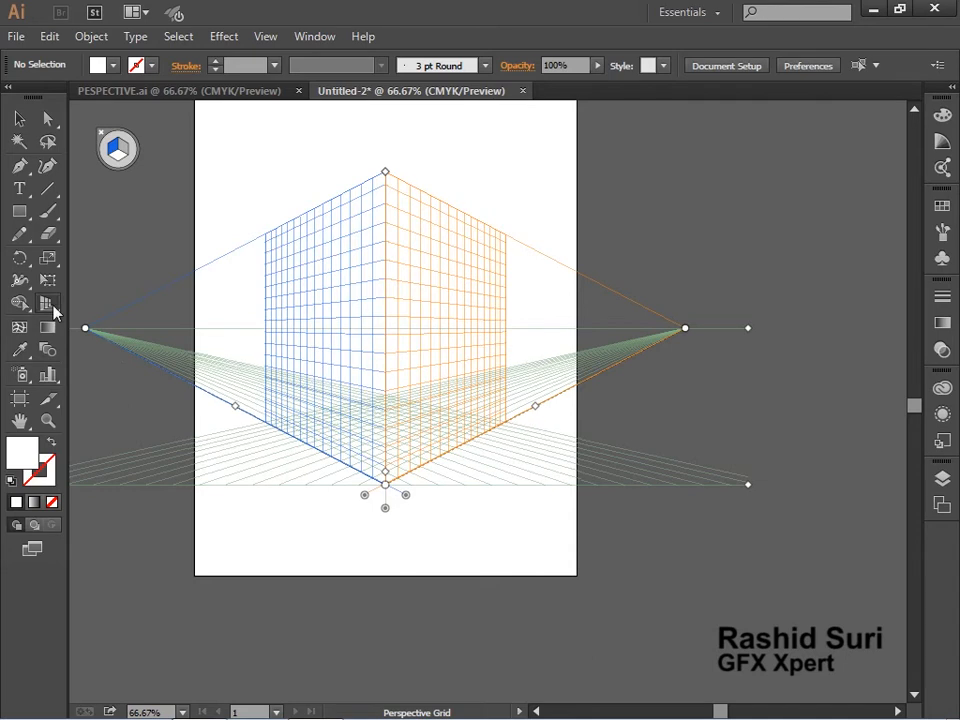
# Try the Perspective Selection tool, hide the perspective grid through its plane widget, and show it again with the Perspective Grid tool.
pyautogui.hotkey('shift', 'v')
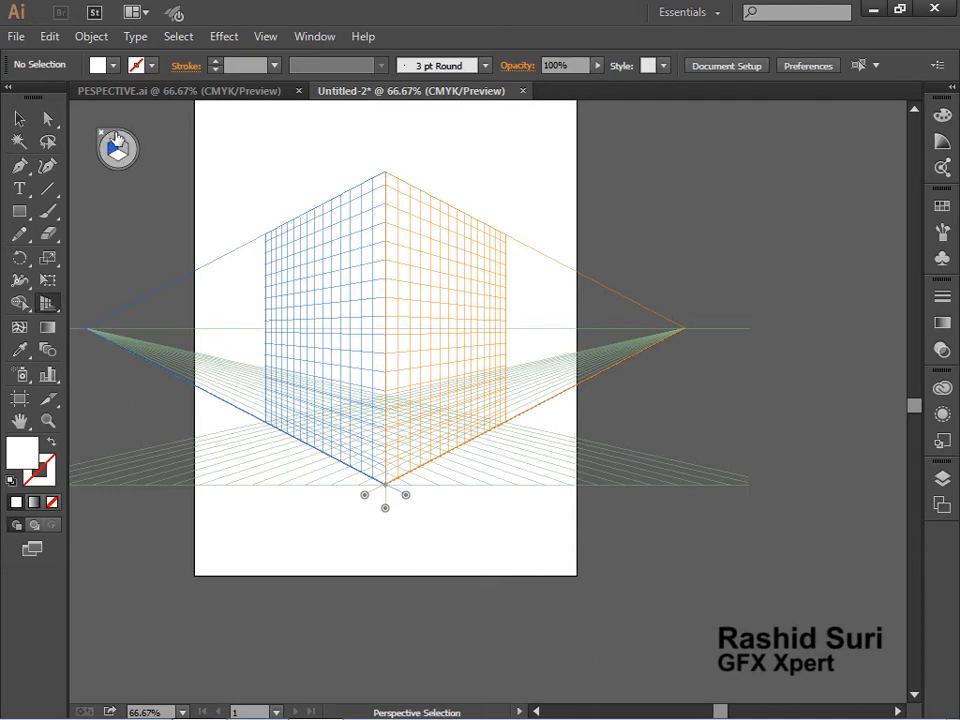
pyautogui.hotkey('shift', 'p')
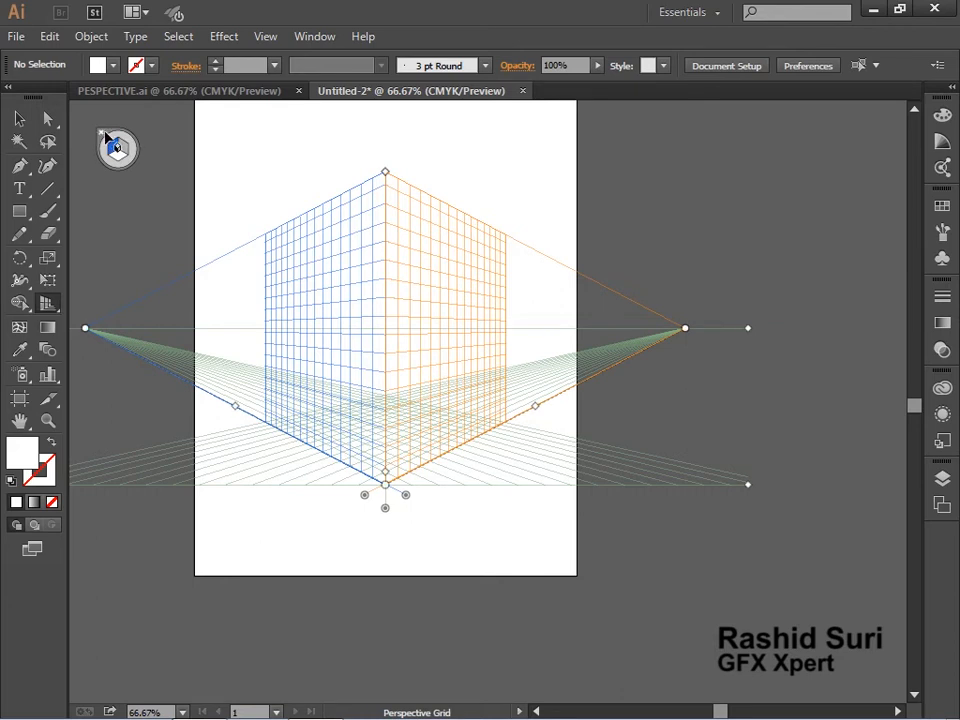
pyautogui.click(104, 134)
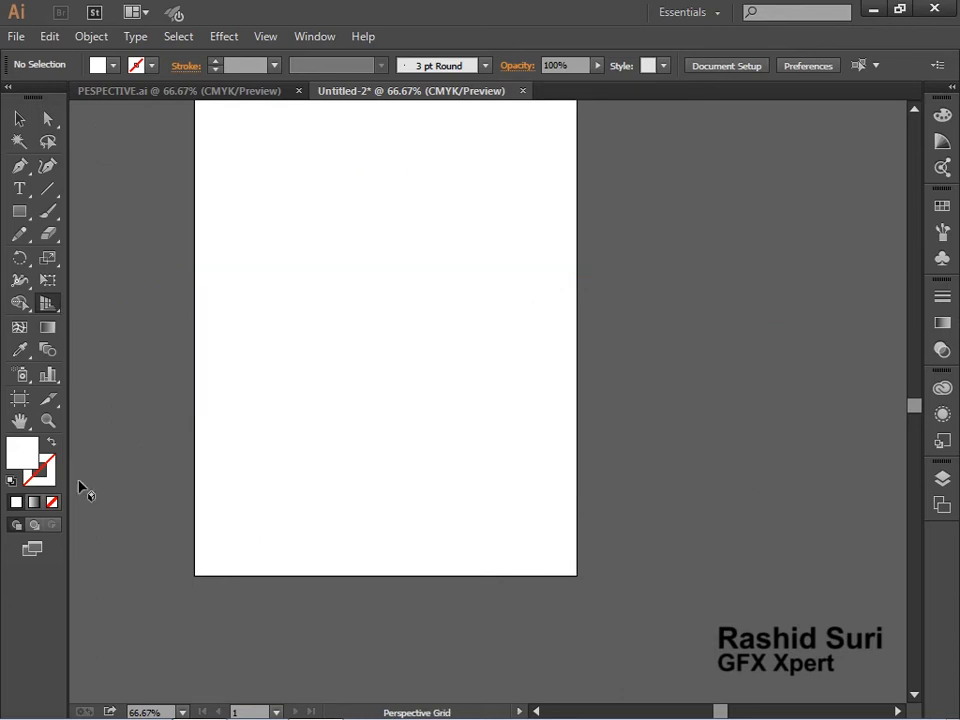
pyautogui.click(19, 118)
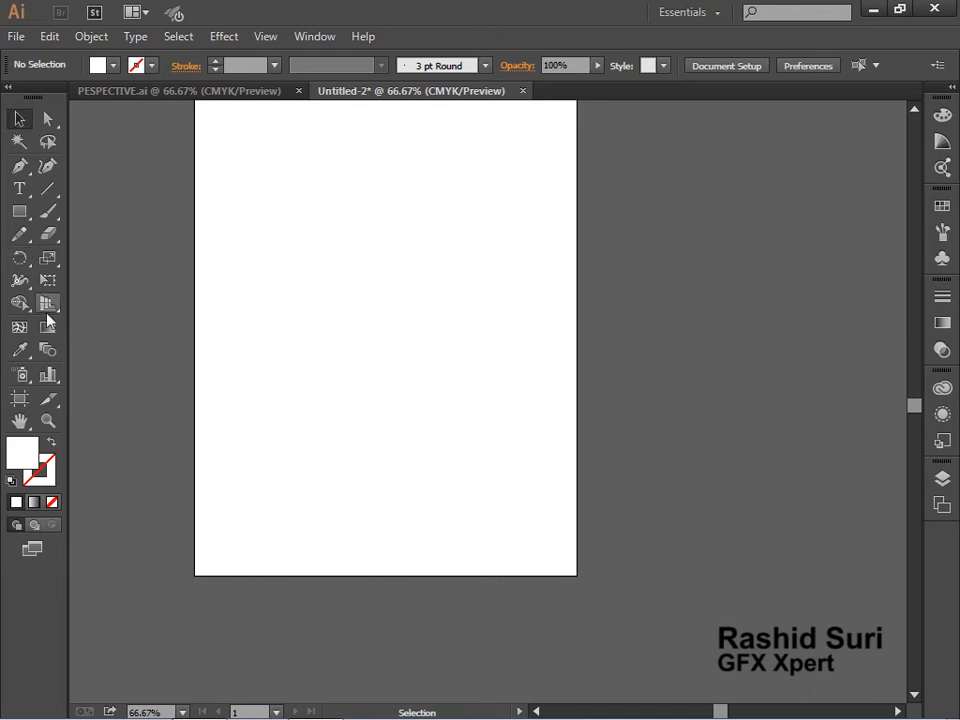
pyautogui.click(47, 303)
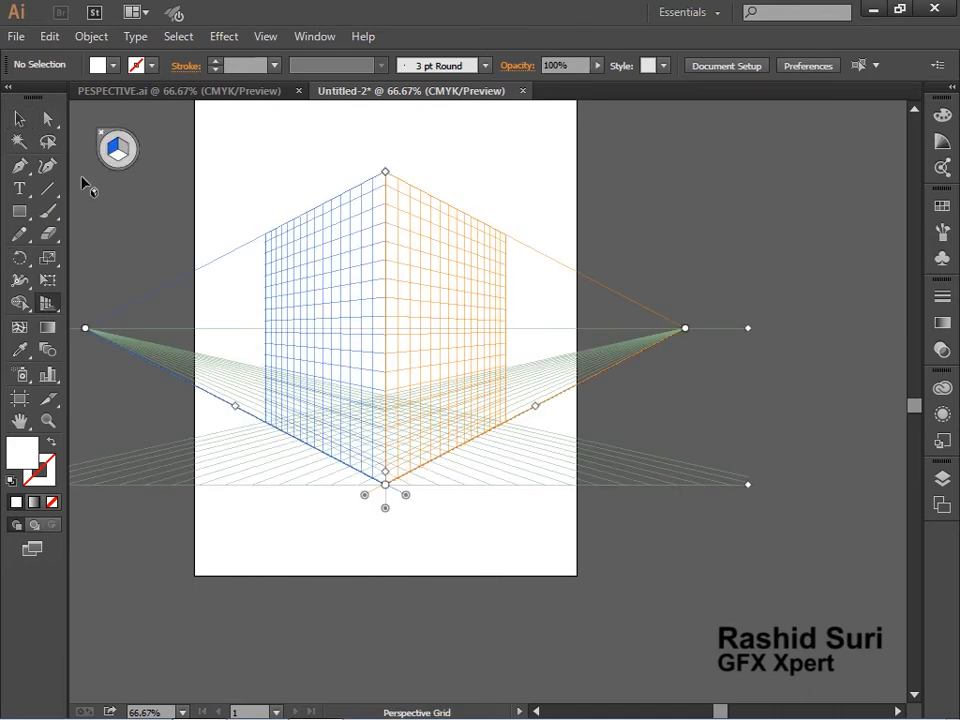
# Adjust the vertical extent of the perspective grid, shrinking it below the horizon and extending it back up near the top of the artboard.
pyautogui.click(19, 118)
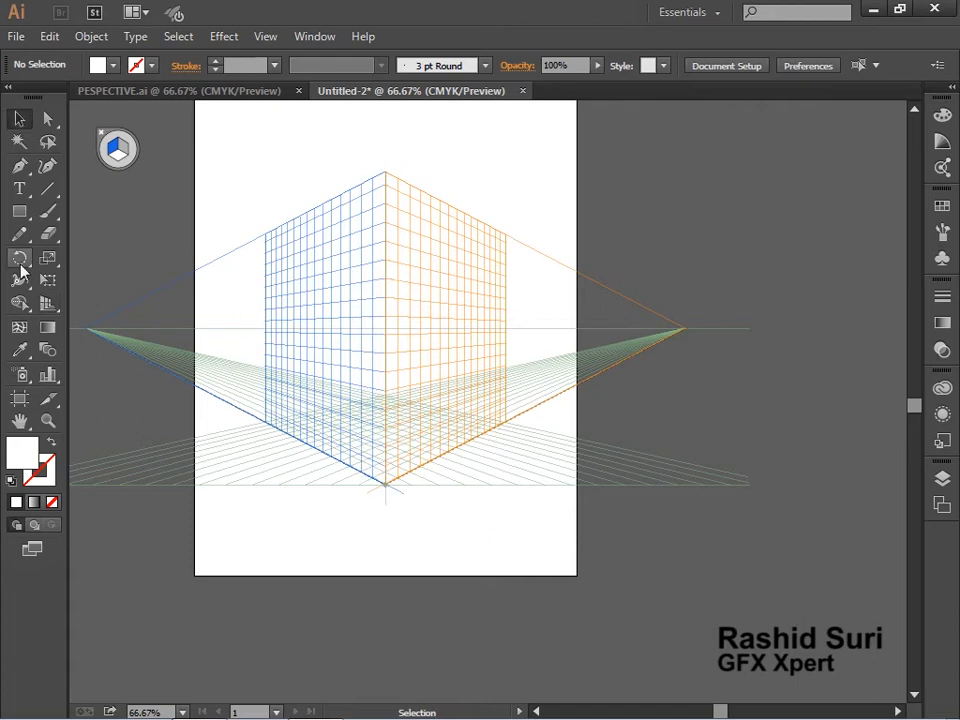
pyautogui.click(46, 305)
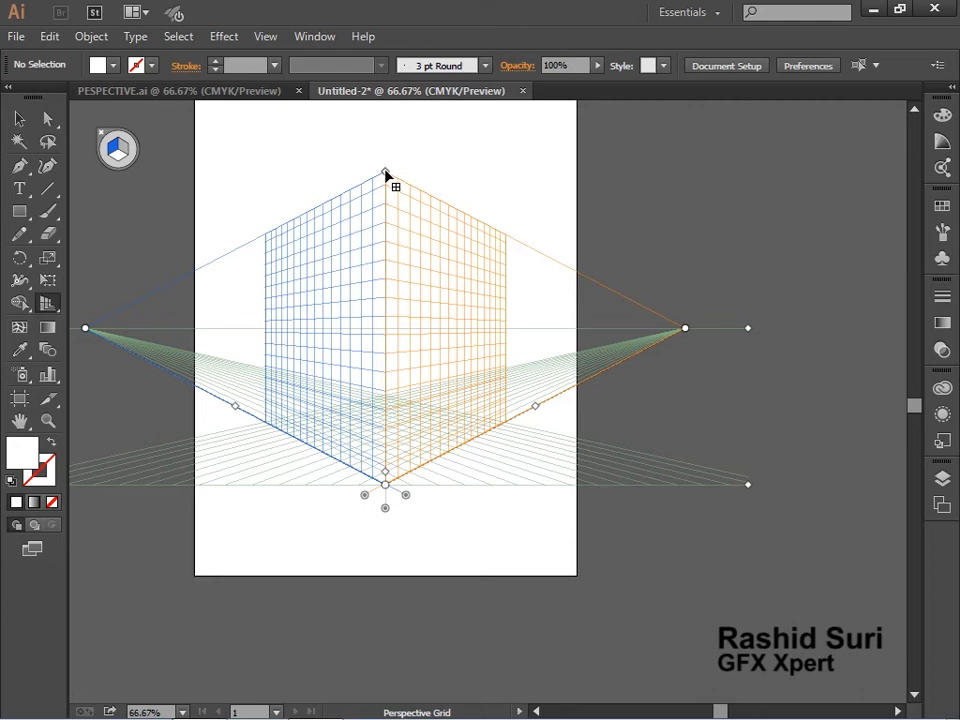
pyautogui.moveTo(386, 175); pyautogui.dragTo(386, 394)
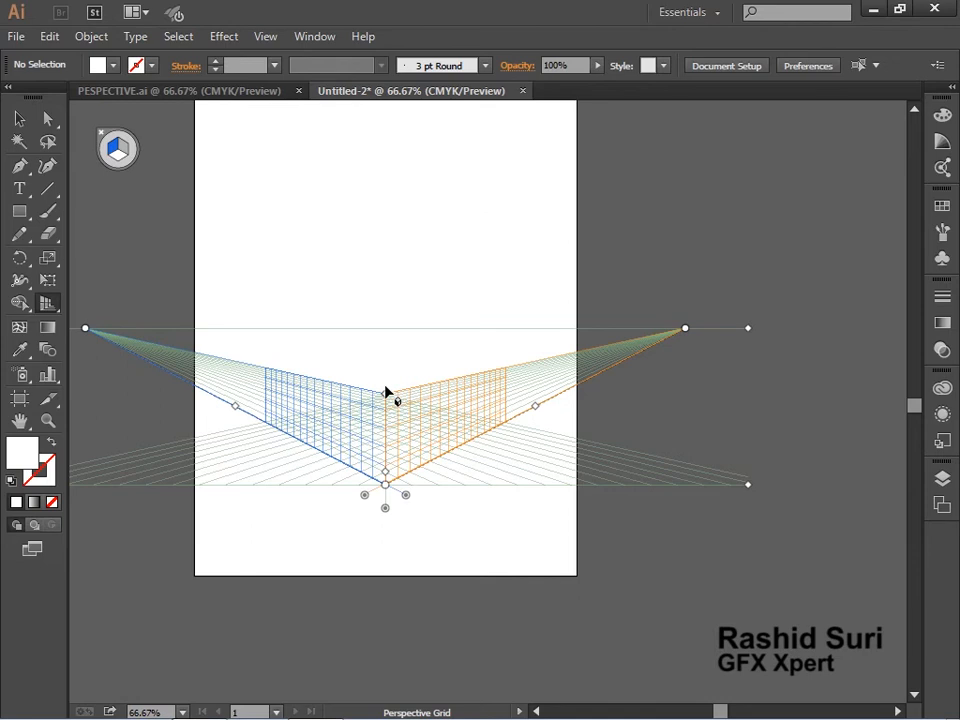
pyautogui.moveTo(387, 392); pyautogui.dragTo(401, 161)
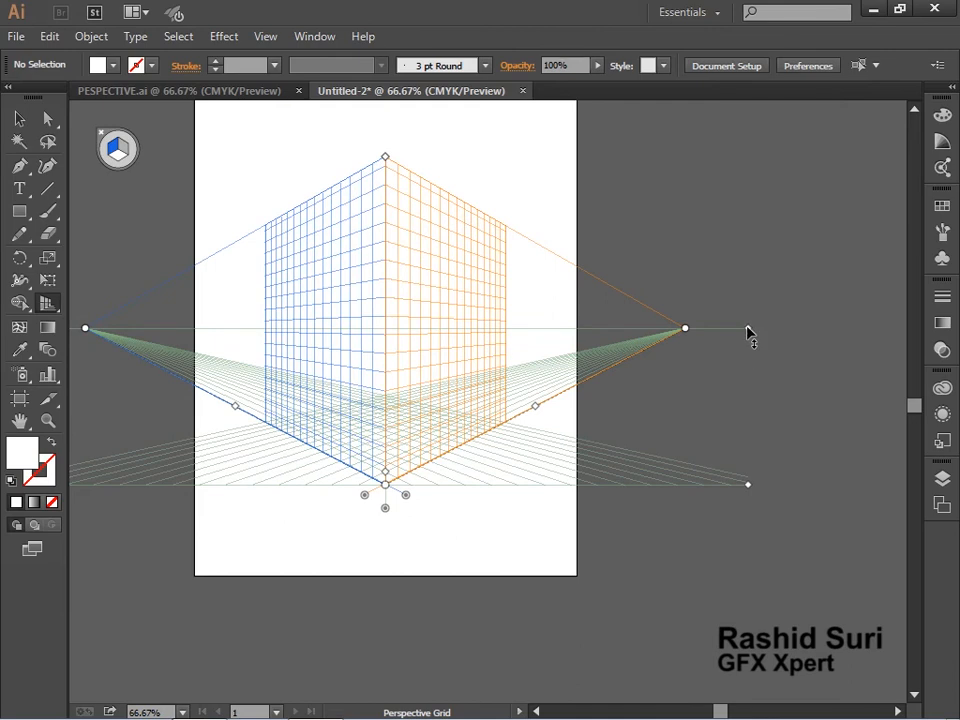
# Shift the whole grid slightly right and up, and reposition its horizon level midway between the wall grid's top and the ground line.
pyautogui.moveTo(747, 328); pyautogui.dragTo(745, 455)
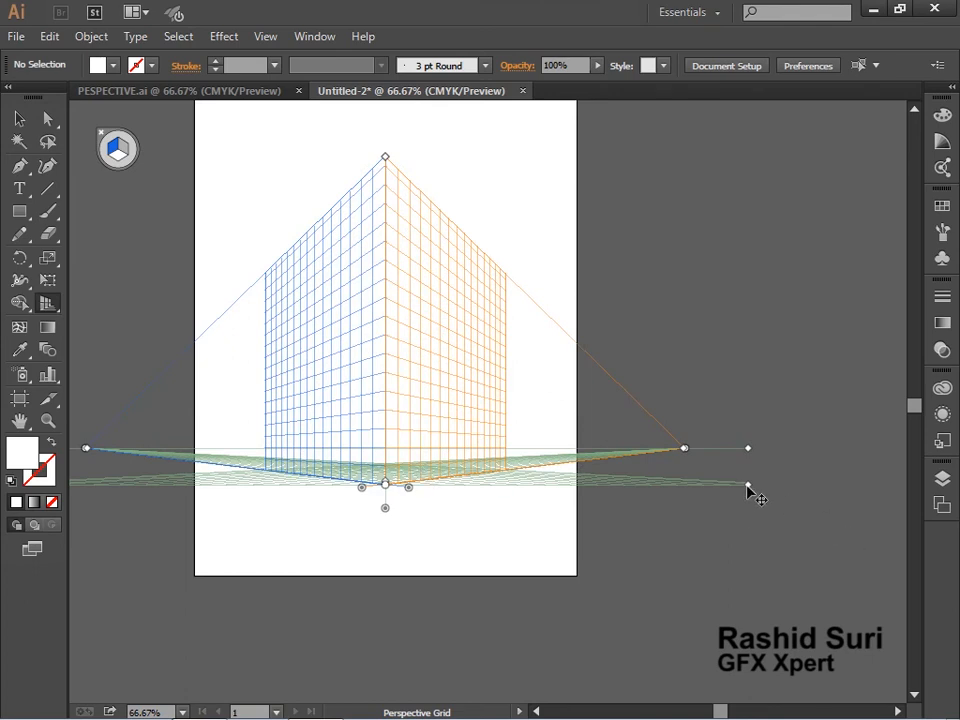
pyautogui.moveTo(748, 486)
pyautogui.mouseDown()
pyautogui.moveTo(606, 628)
pyautogui.moveTo(688, 450)
pyautogui.moveTo(689, 610)
pyautogui.moveTo(765, 462)
pyautogui.moveTo(726, 519)
pyautogui.moveTo(778, 486)
pyautogui.moveTo(734, 471)
pyautogui.moveTo(756, 490)
pyautogui.mouseUp()
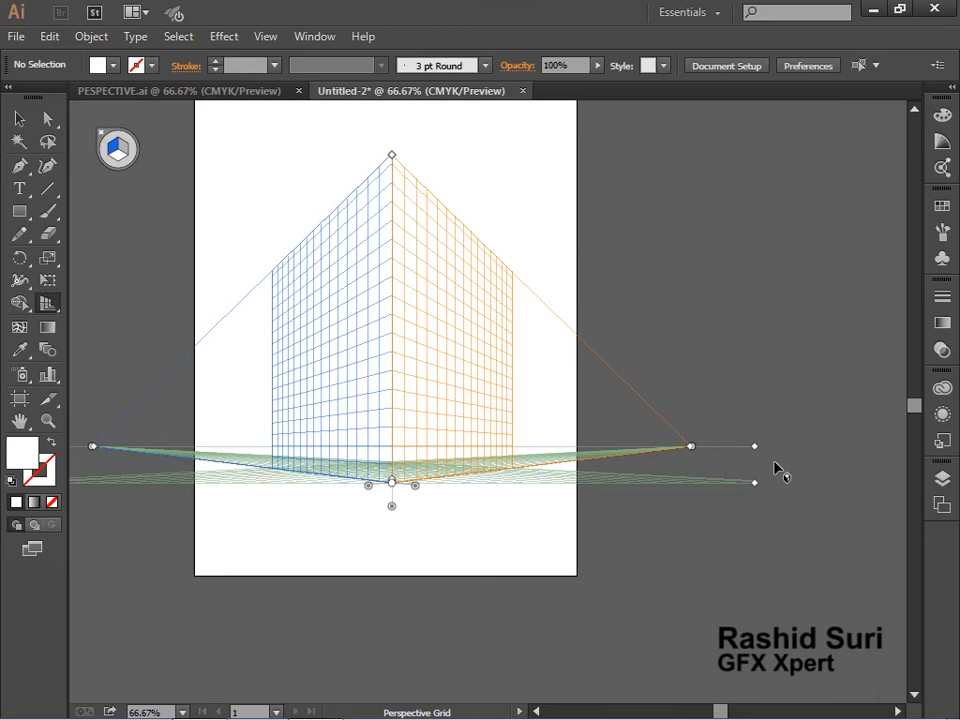
pyautogui.moveTo(755, 447); pyautogui.dragTo(765, 386)
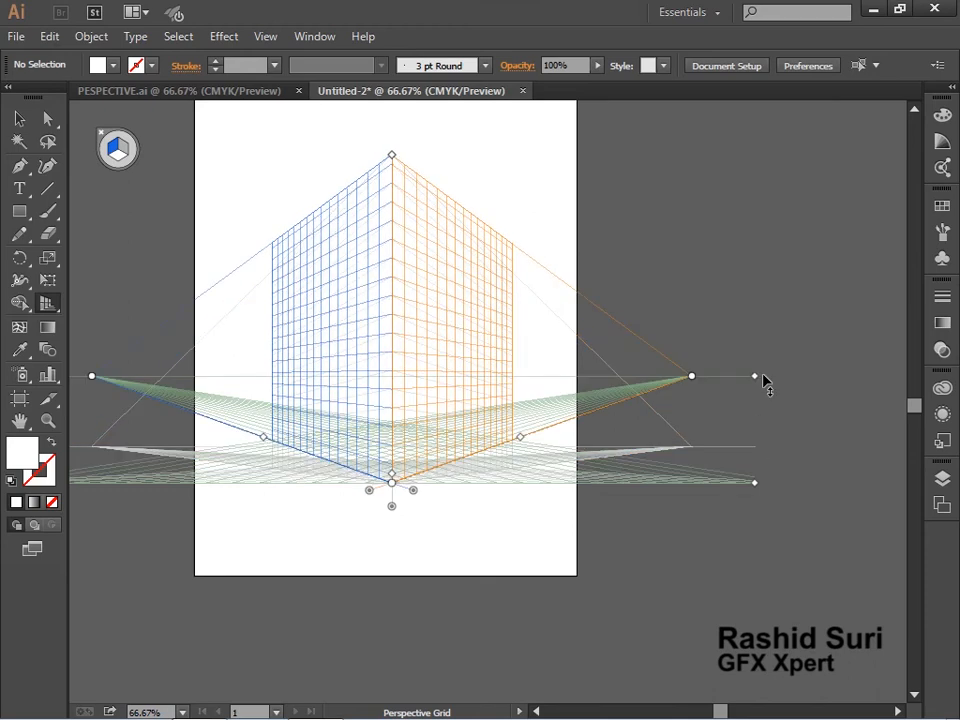
# Move the right vanishing point in toward the grid and back outward, lower the horizon near the ground line, and narrow the right wall grid.
pyautogui.moveTo(692, 386); pyautogui.dragTo(516, 387)
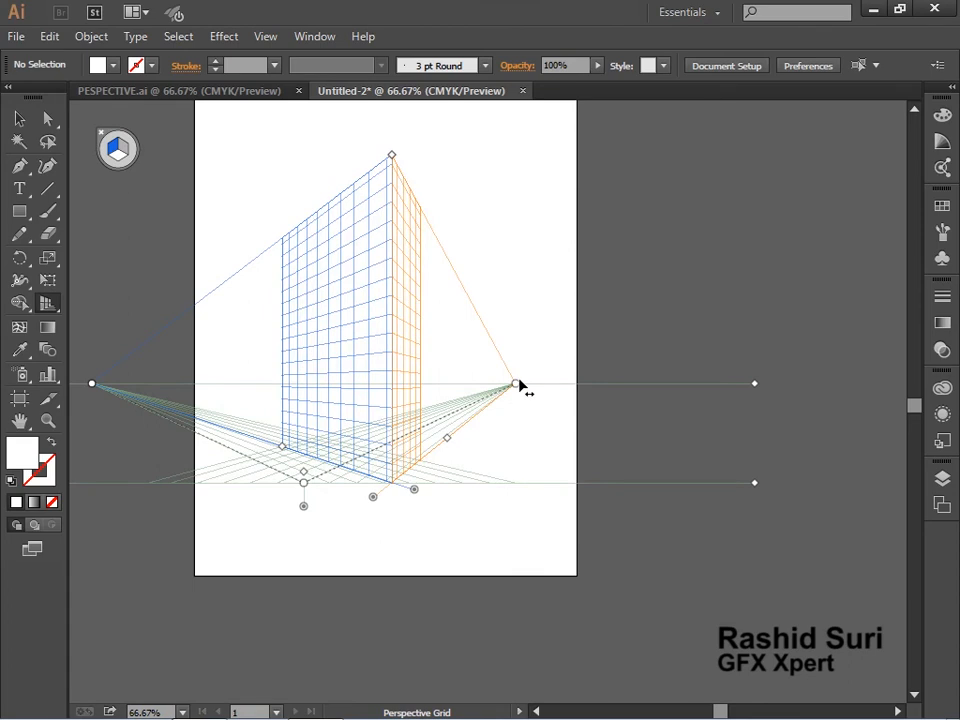
pyautogui.moveTo(519, 386); pyautogui.dragTo(763, 437)
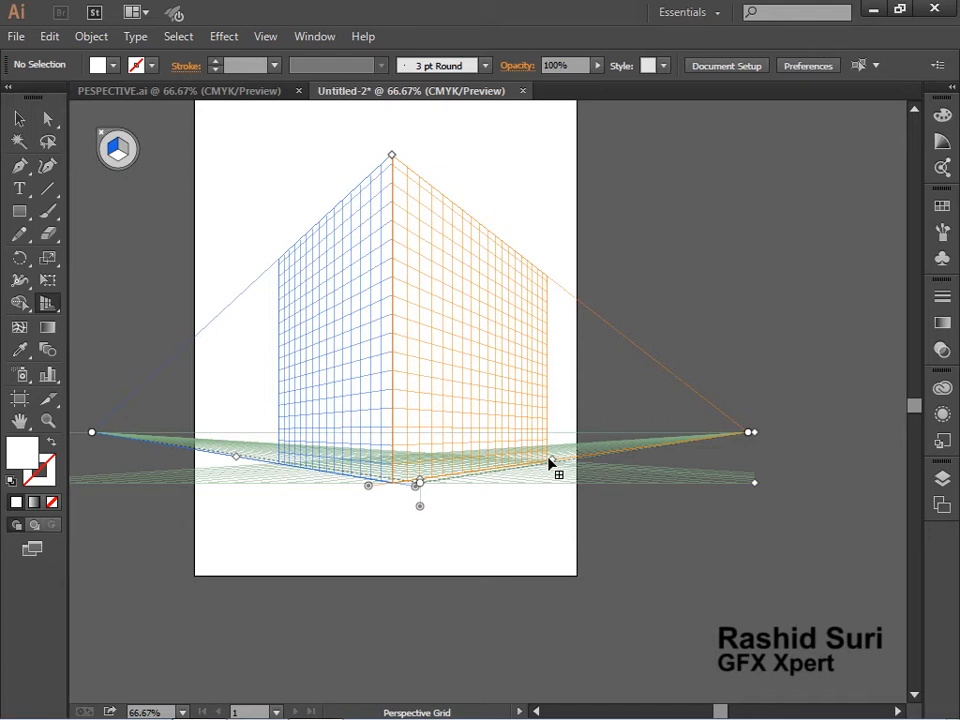
pyautogui.moveTo(553, 462)
pyautogui.mouseDown()
pyautogui.moveTo(533, 470)
pyautogui.moveTo(559, 470)
pyautogui.mouseUp()
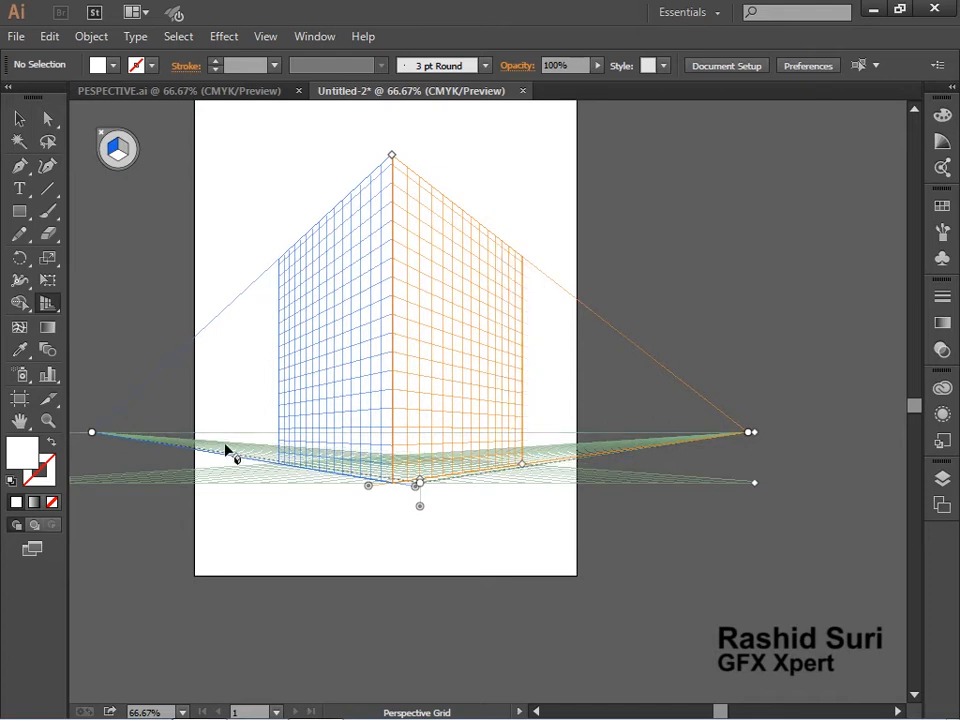
# Widen the left wall grid, pull both vanishing points slightly inward, and lower the top of the perspective grid.
pyautogui.moveTo(236, 460); pyautogui.dragTo(206, 454)
pyautogui.moveTo(90, 436); pyautogui.dragTo(114, 432)
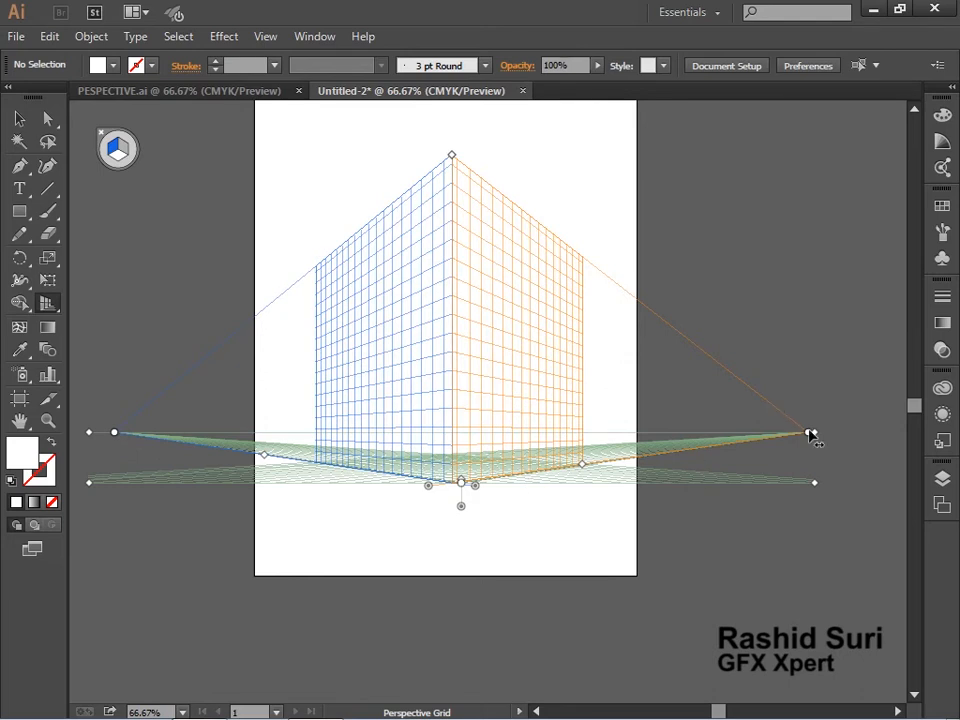
pyautogui.moveTo(809, 433); pyautogui.dragTo(756, 441)
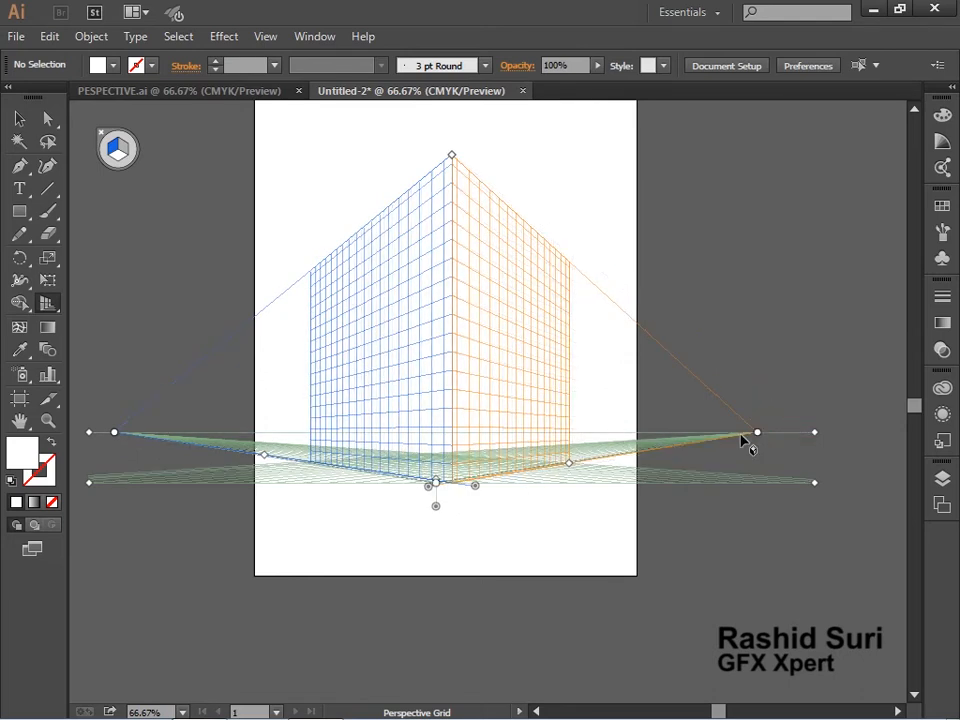
pyautogui.moveTo(452, 157); pyautogui.dragTo(457, 208)
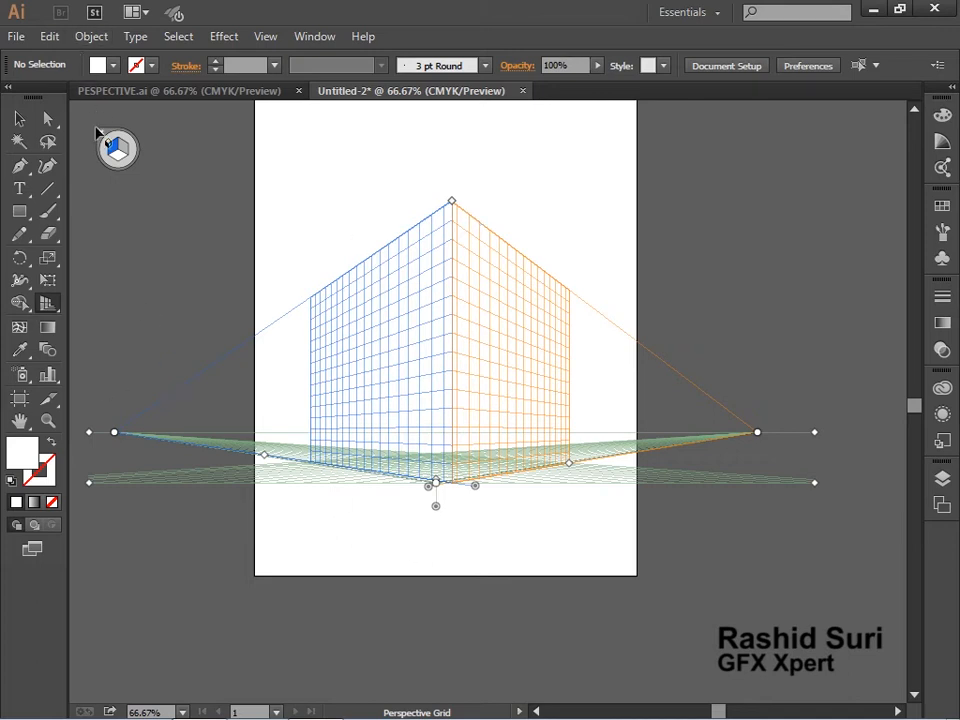
# Hide the perspective grid, draw a flat trial rectangle on the artboard, delete it, and show the grid again.
pyautogui.hotkey('shift', 'v')
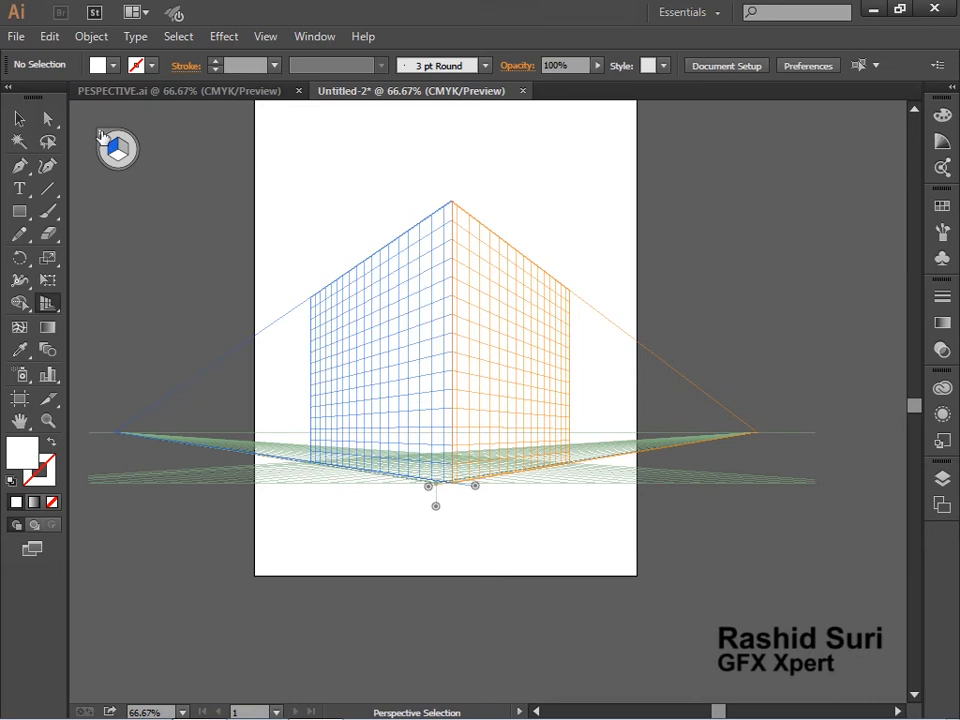
pyautogui.click(100, 135)
pyautogui.click(19, 211)
pyautogui.moveTo(428, 232); pyautogui.dragTo(561, 364)
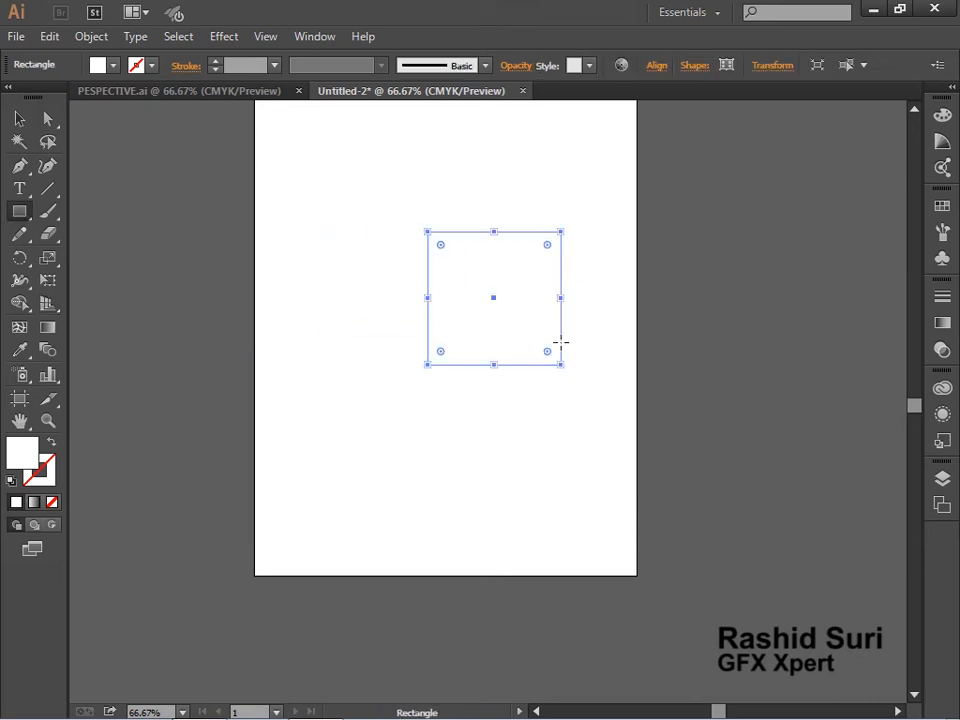
pyautogui.press('Delete')
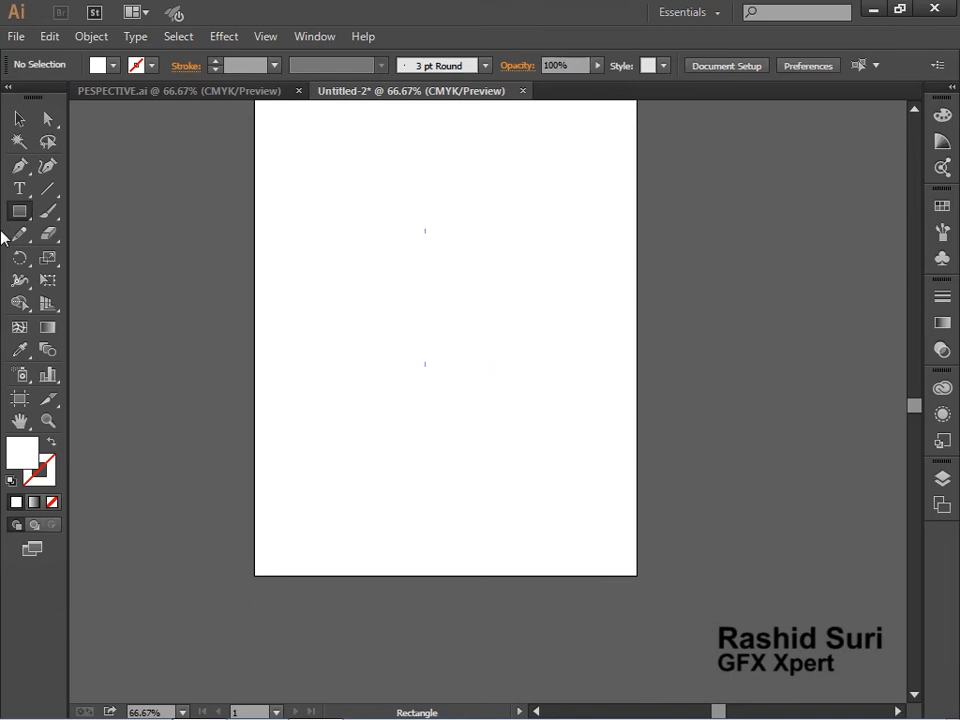
pyautogui.click(42, 309)
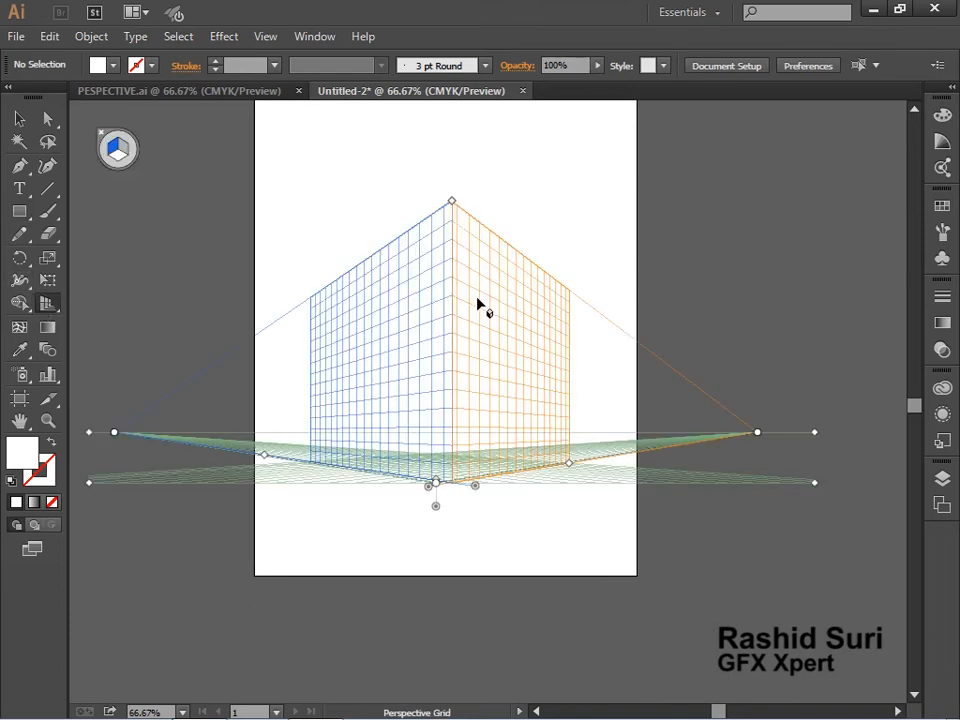
# Switch the active plane through right, horizontal and left, and draw a rectangle on the left plane from the grid's top corner past the artboard edge.
pyautogui.click(19, 212)
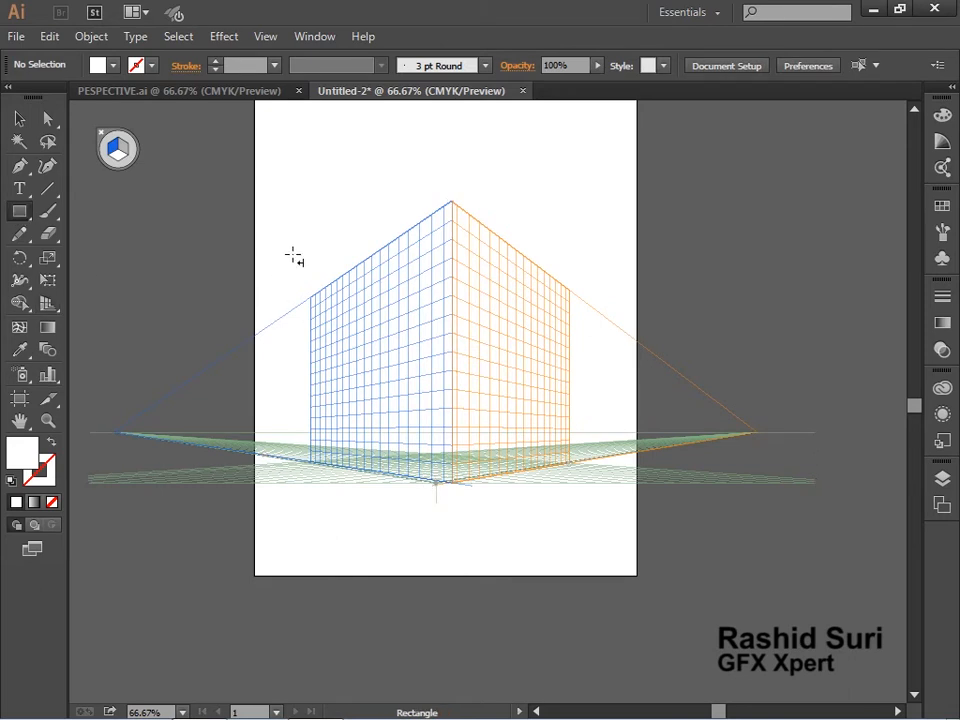
pyautogui.hotkey('shift', 'v')
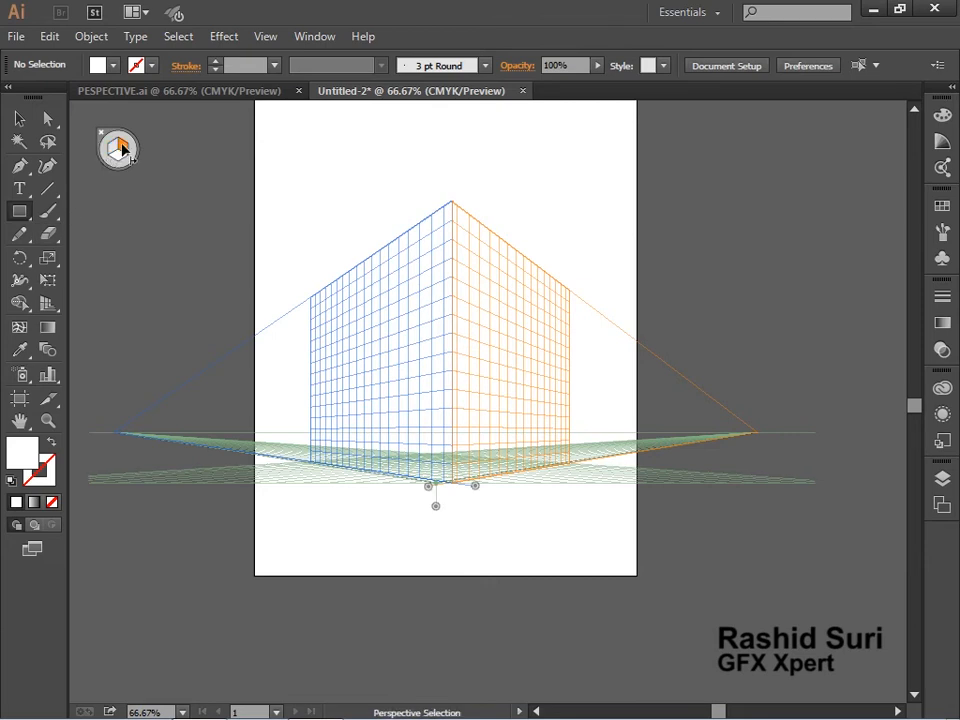
pyautogui.click(123, 150)
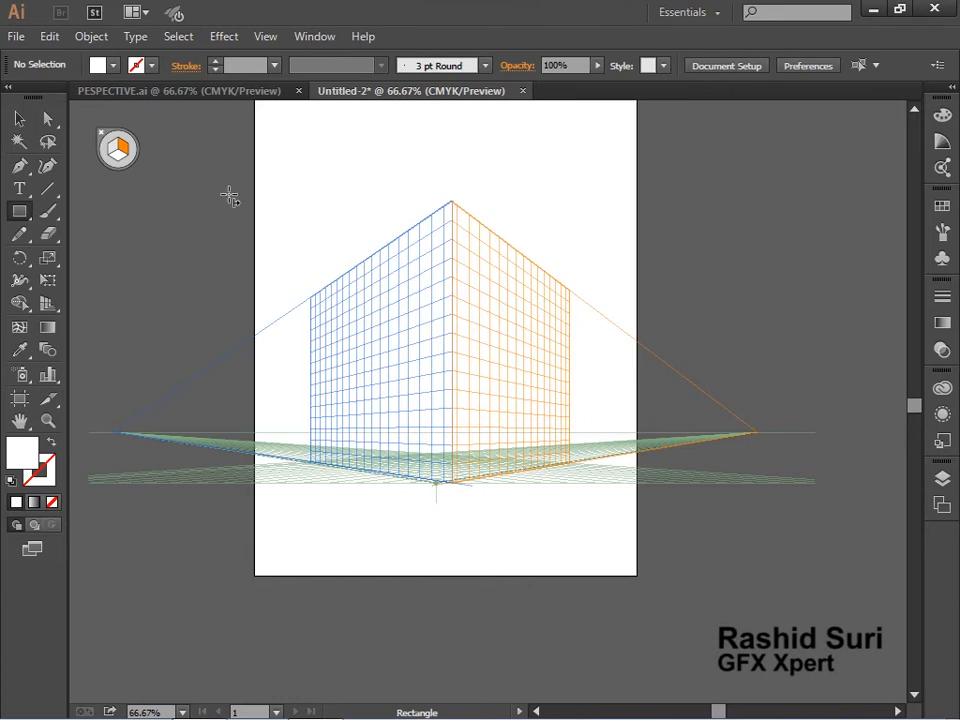
pyautogui.click(119, 162)
pyautogui.click(114, 151)
pyautogui.moveTo(452, 203); pyautogui.dragTo(203, 450)
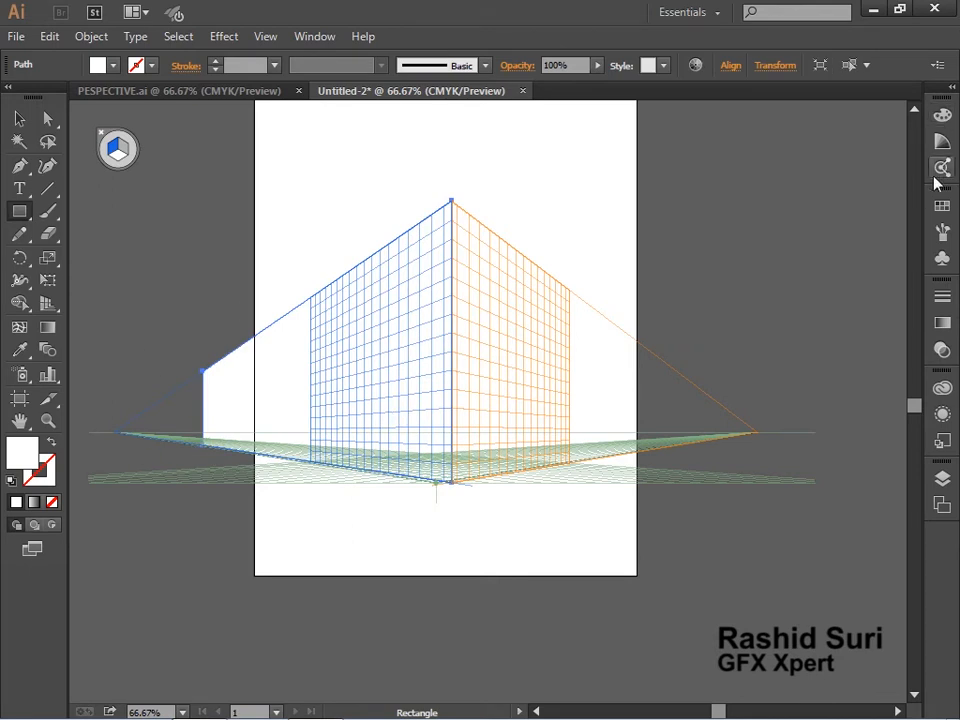
# Set the fill to the light tan swatch on the left-plane rectangle, and delete that trial rectangle.
pyautogui.click(942, 207)
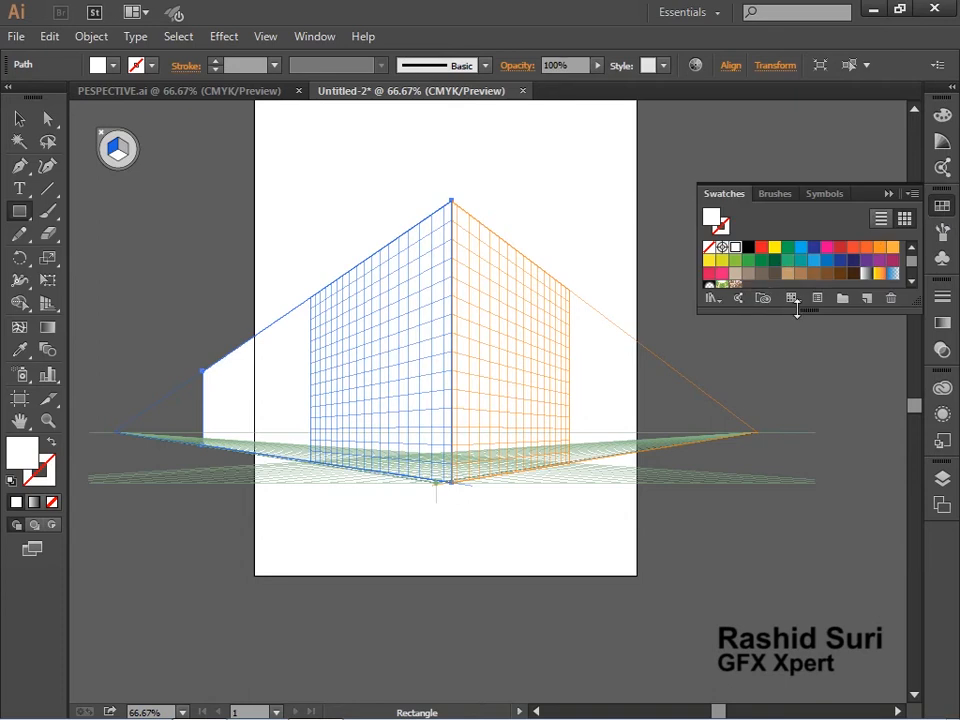
pyautogui.moveTo(797, 310); pyautogui.dragTo(817, 370)
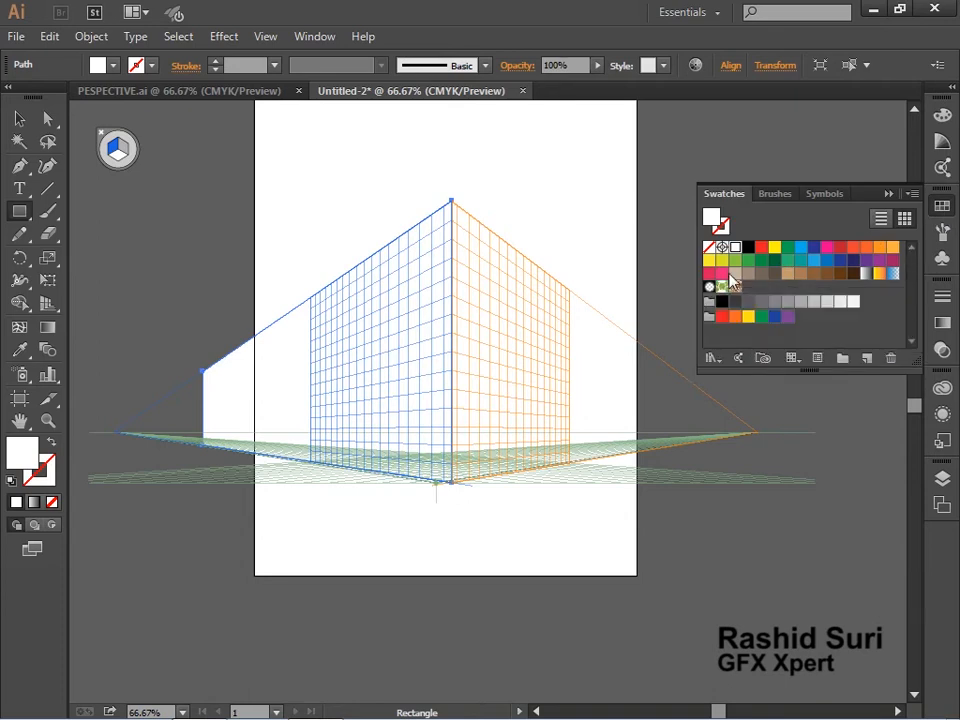
pyautogui.click(730, 282)
pyautogui.click(735, 273)
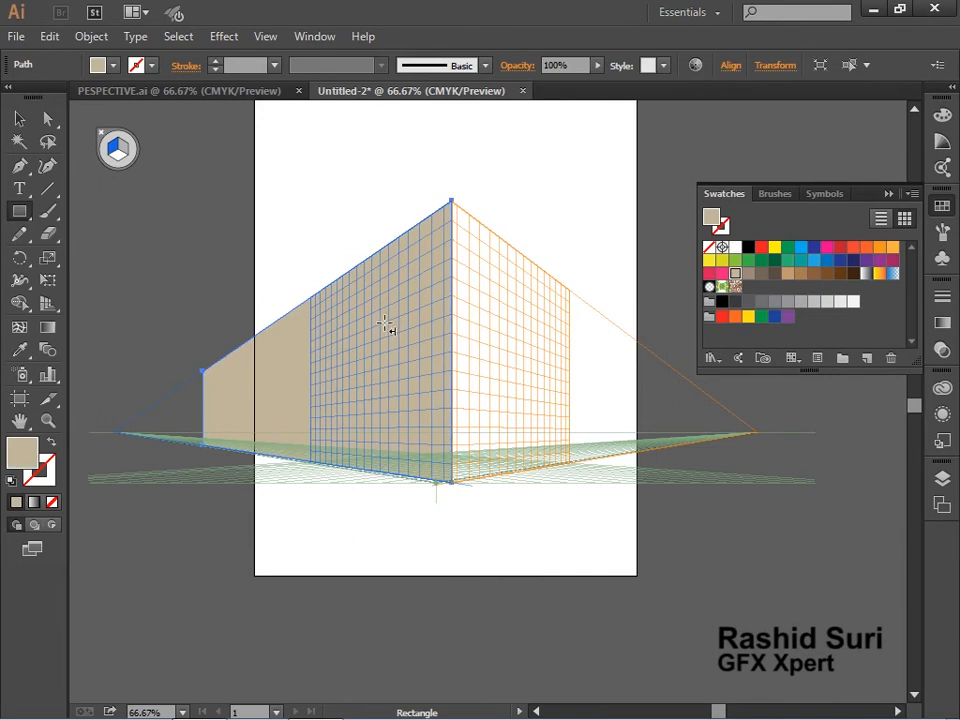
pyautogui.press('Delete')
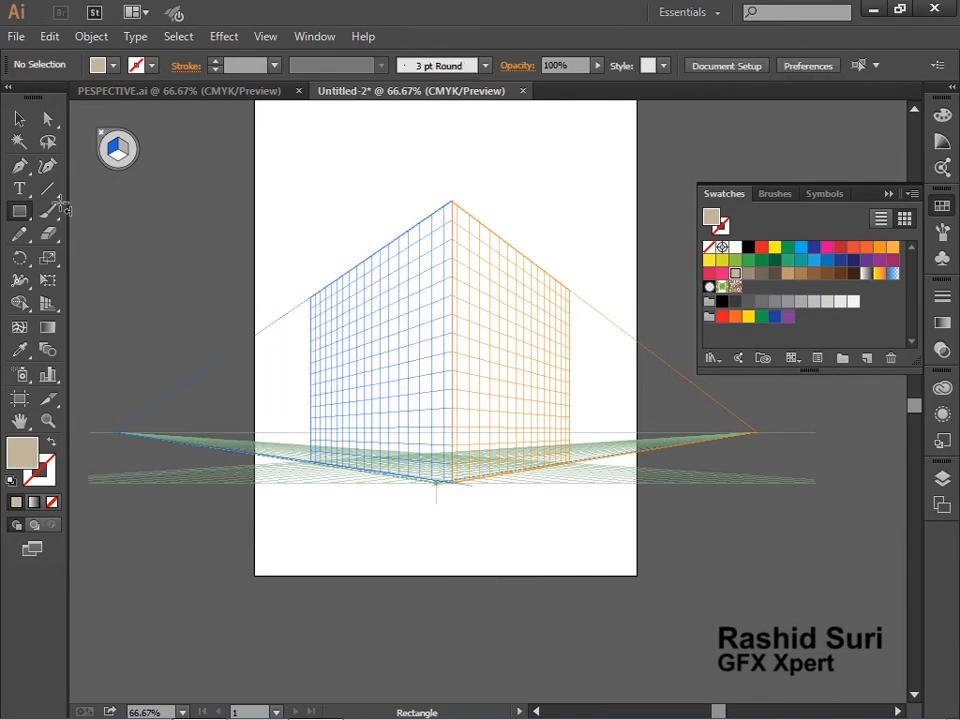
# Draw a trial rectangle on the right plane and another on the horizontal plane, removing each one.
pyautogui.click(122, 150)
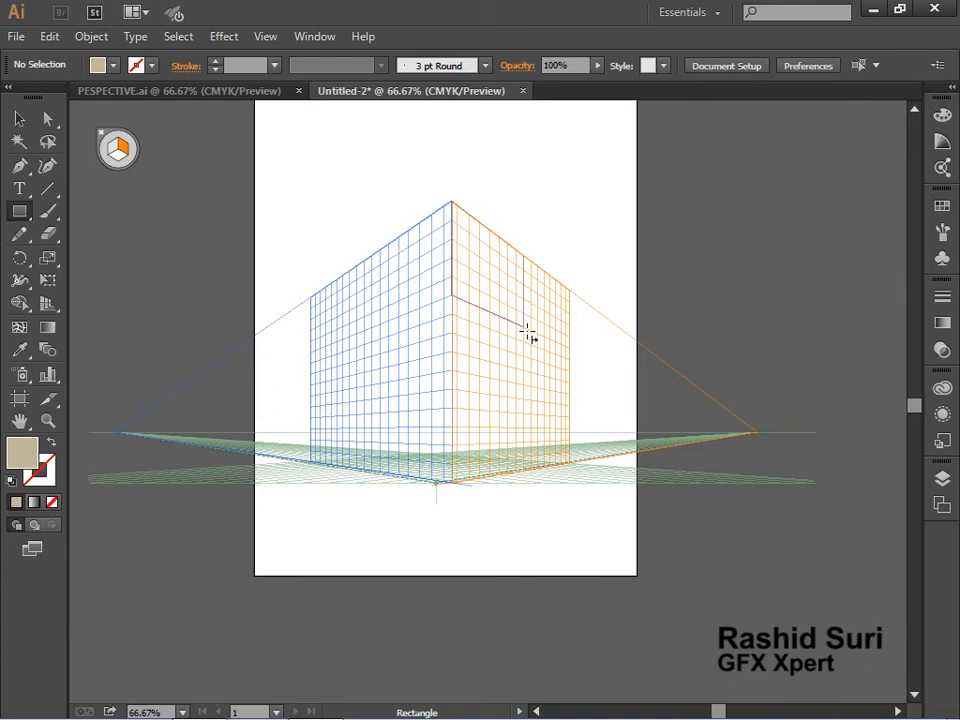
pyautogui.moveTo(573, 466); pyautogui.dragTo(572, 465)
pyautogui.press('Delete')
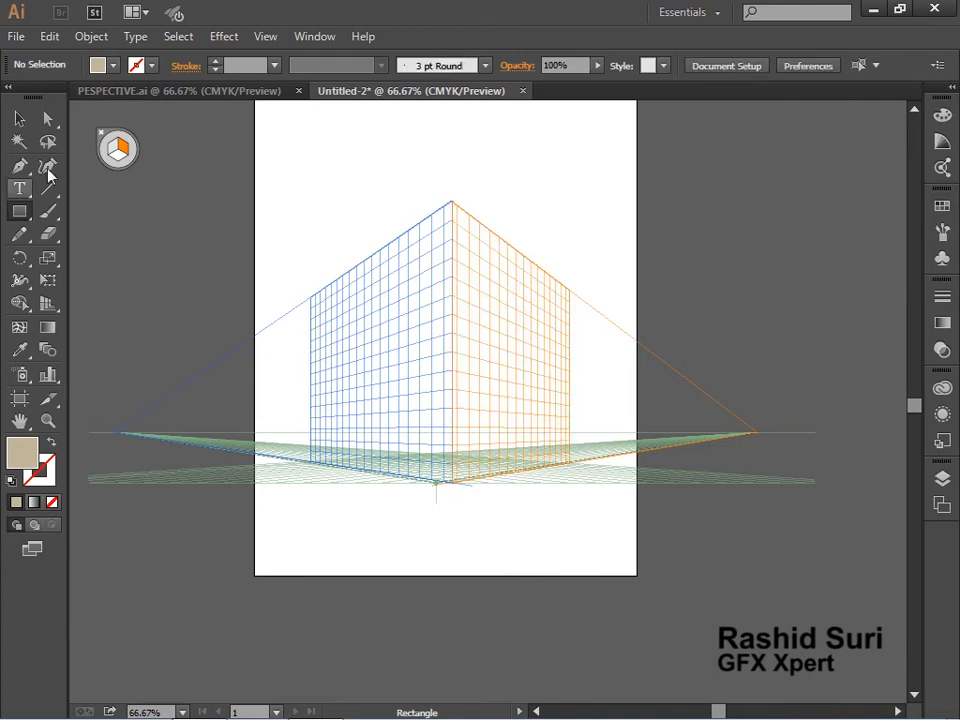
pyautogui.click(118, 157)
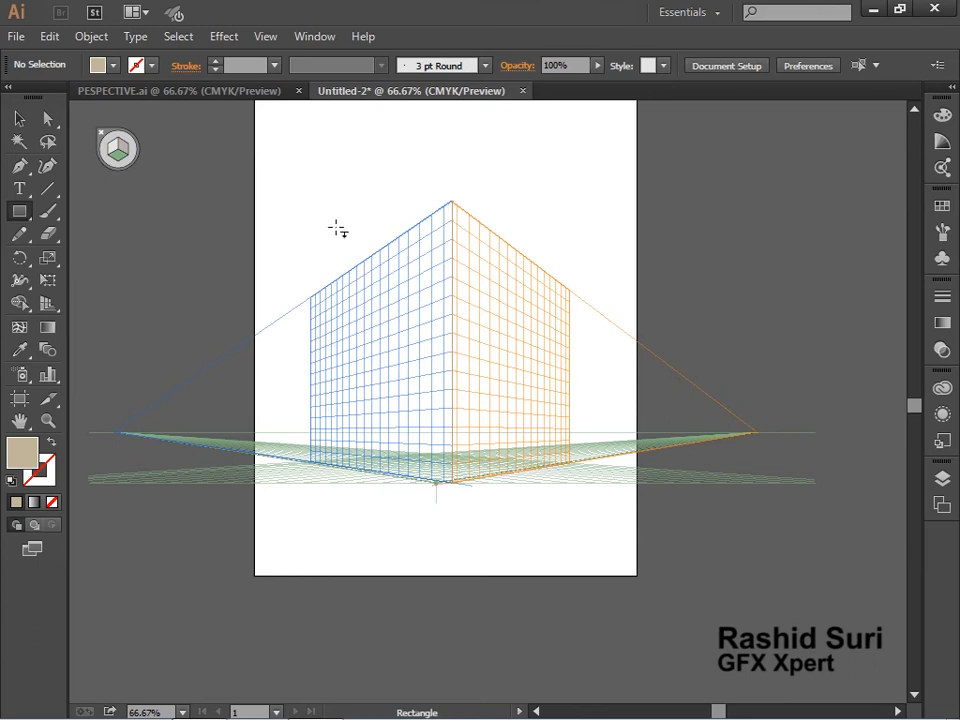
pyautogui.moveTo(340, 227); pyautogui.dragTo(418, 410)
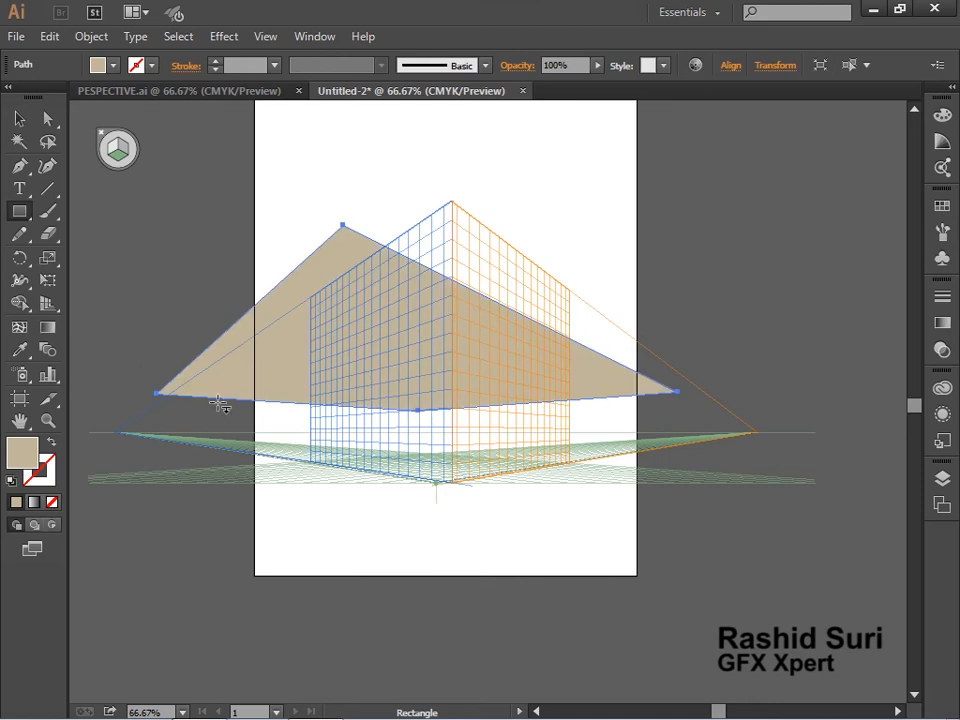
pyautogui.hotkey('ctrl', 'z')
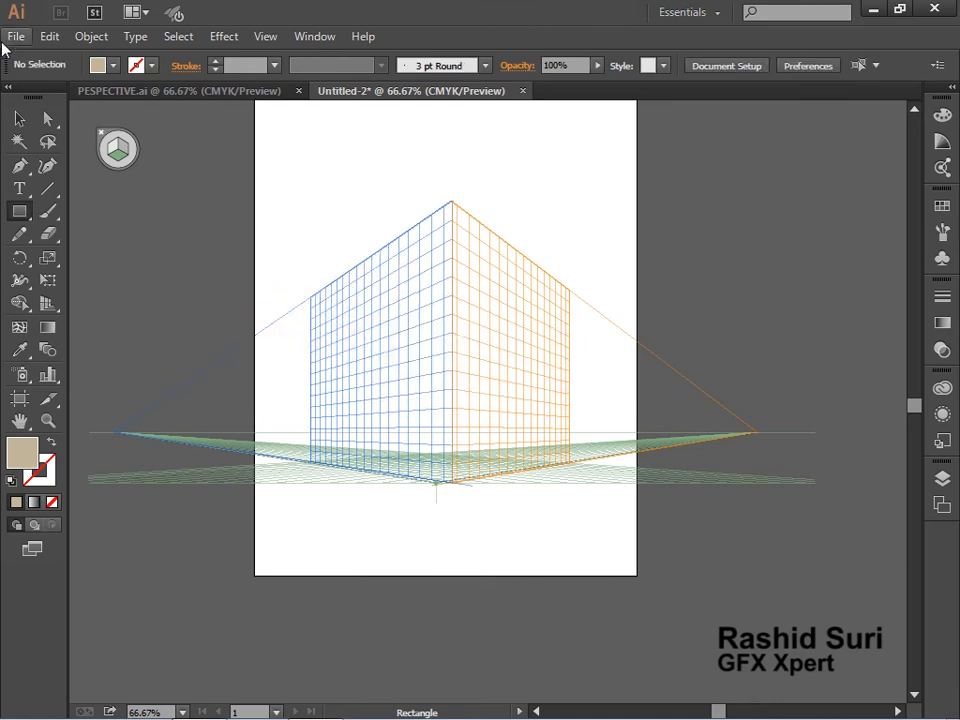
# Activate the left plane, draw a tan rectangle covering the left wall grid, and add a shorter band along the wall's top edge.
pyautogui.click(110, 150)
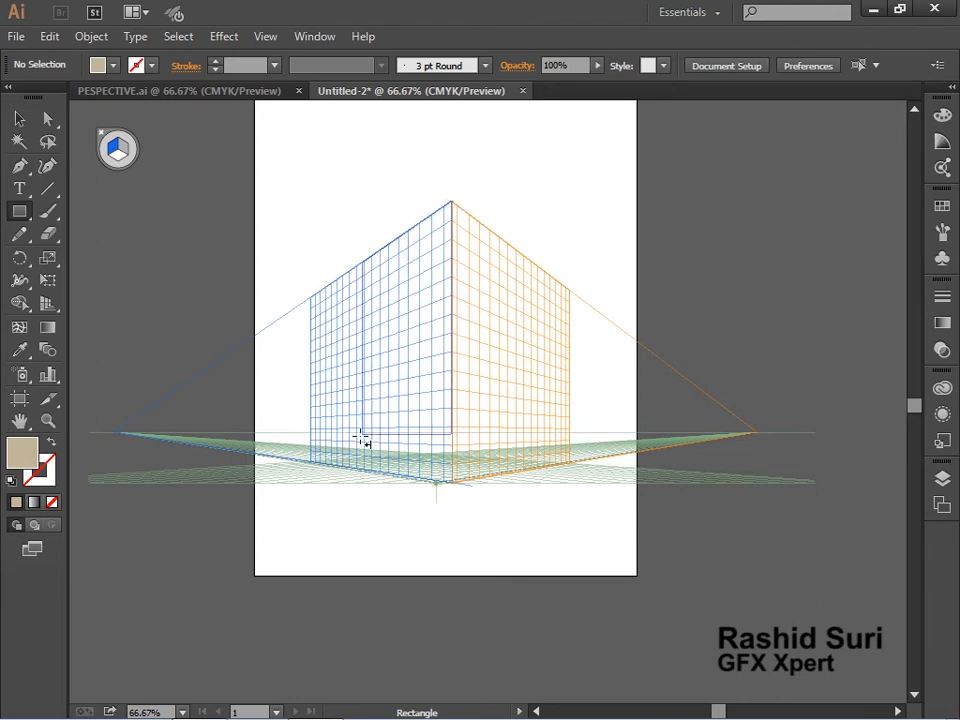
pyautogui.moveTo(327, 466); pyautogui.dragTo(314, 462)
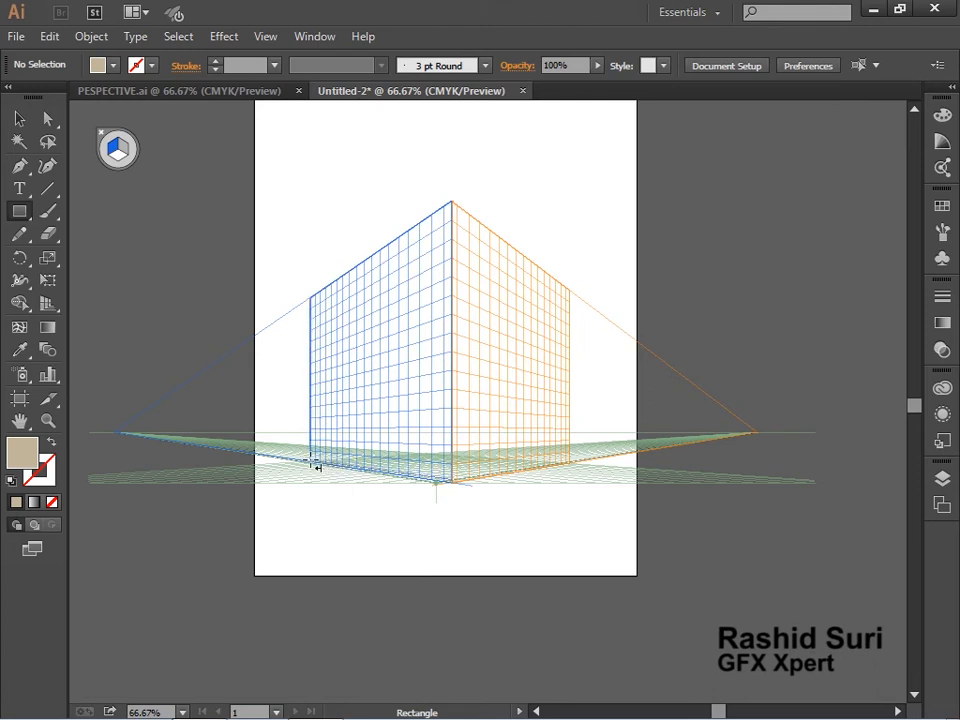
pyautogui.moveTo(311, 463); pyautogui.dragTo(452, 202)
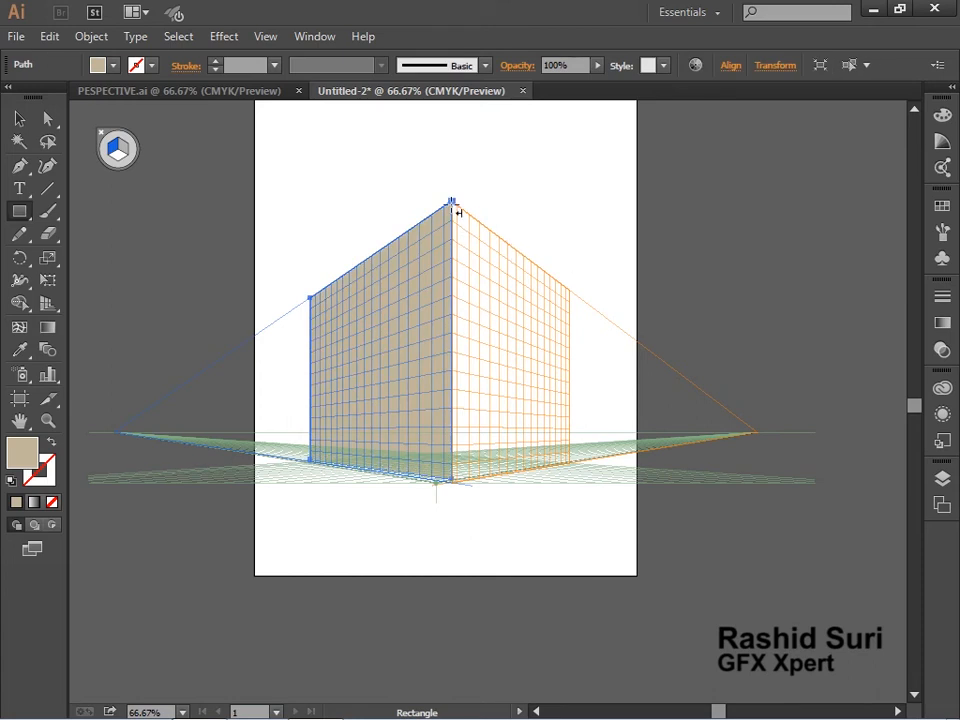
pyautogui.moveTo(452, 203); pyautogui.dragTo(315, 327)
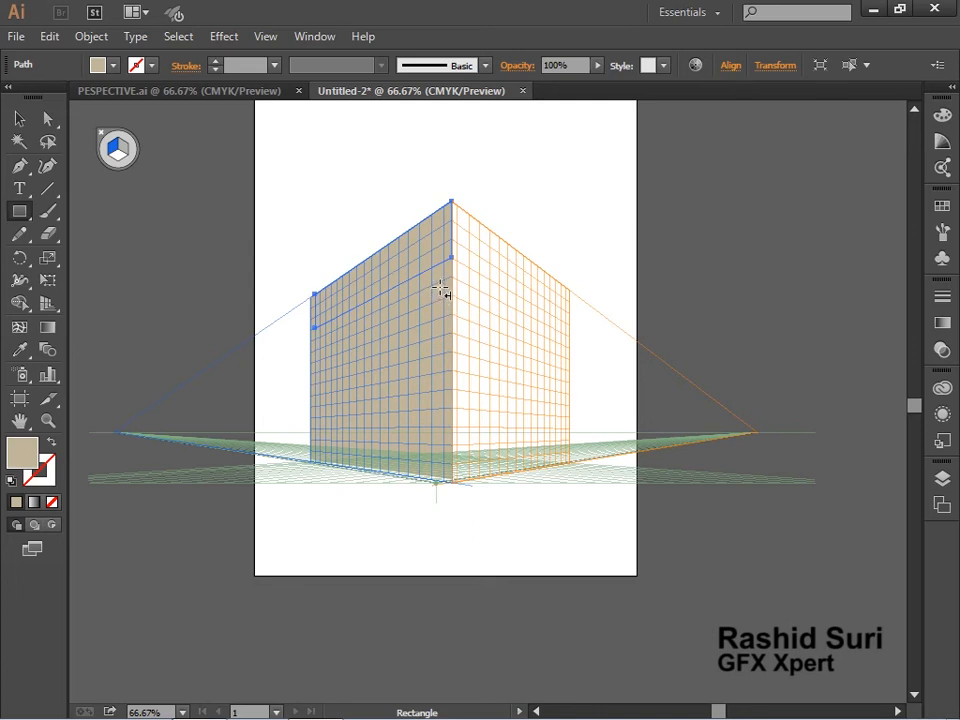
# Deselect the band, activate the right plane, and draw a tan rectangle covering the right wall grid.
pyautogui.hotkey('shift', 'v')
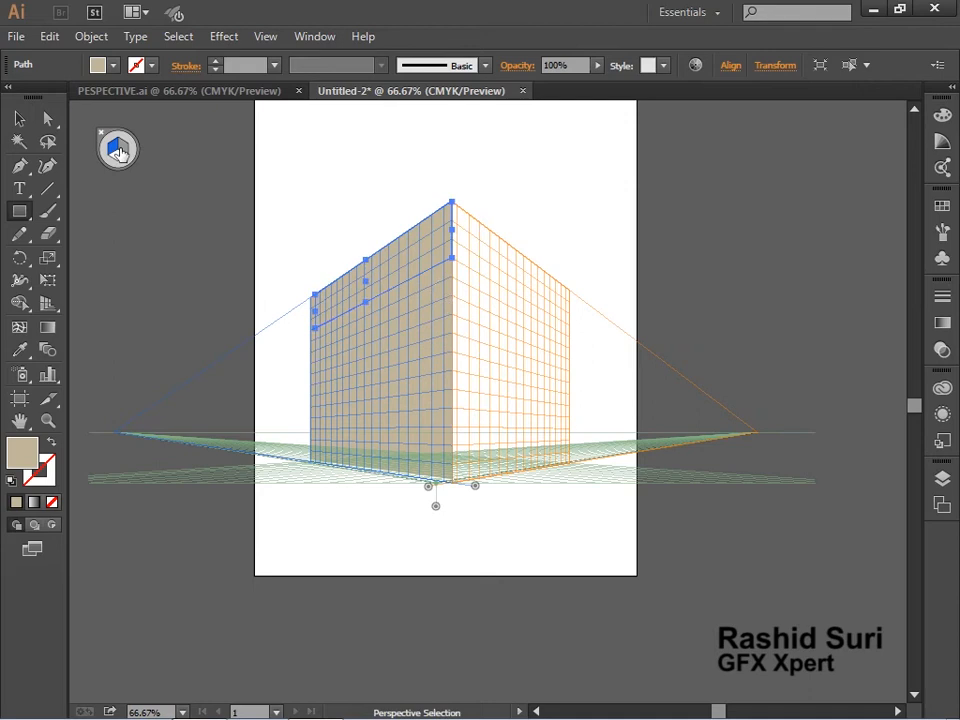
pyautogui.keyDown('ctrl'); pyautogui.click(169, 171); pyautogui.keyUp('ctrl')
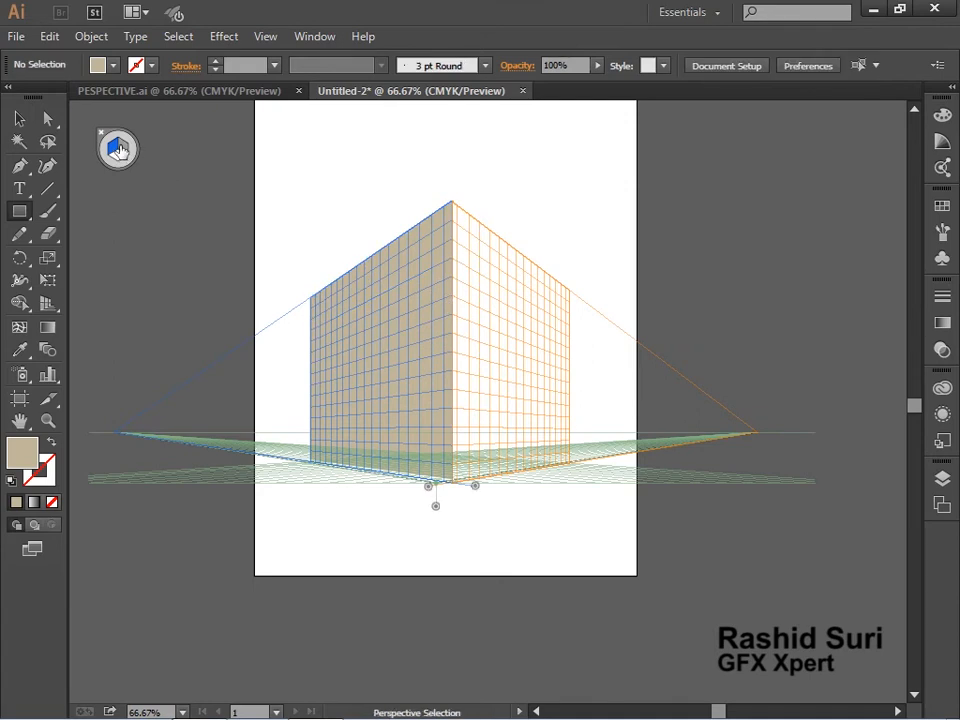
pyautogui.click(120, 150)
pyautogui.press('m')
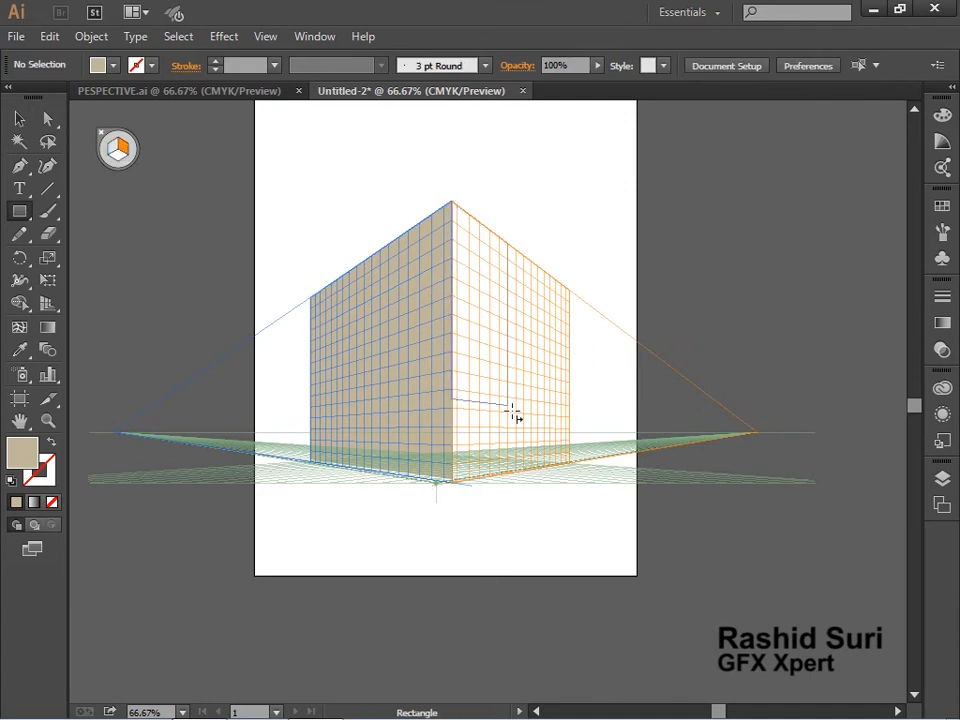
pyautogui.moveTo(512, 413); pyautogui.dragTo(569, 465)
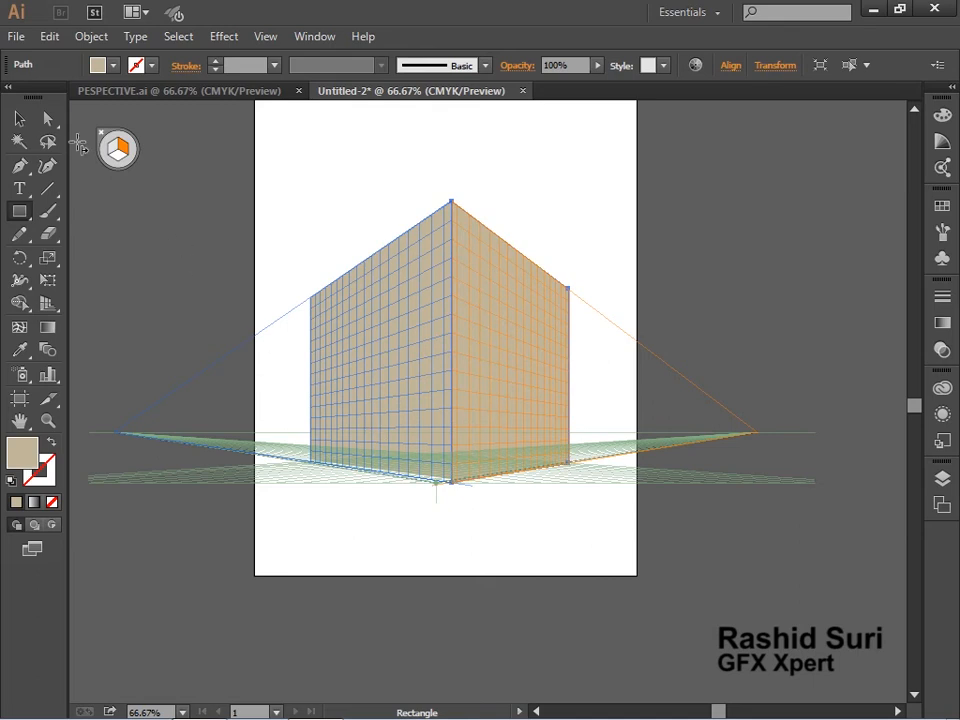
# Select the left wall rectangle with the Perspective Selection tool and extend its lower edge down to the grid's ground line.
pyautogui.press('z')
pyautogui.moveTo(190, 372); pyautogui.dragTo(532, 541)
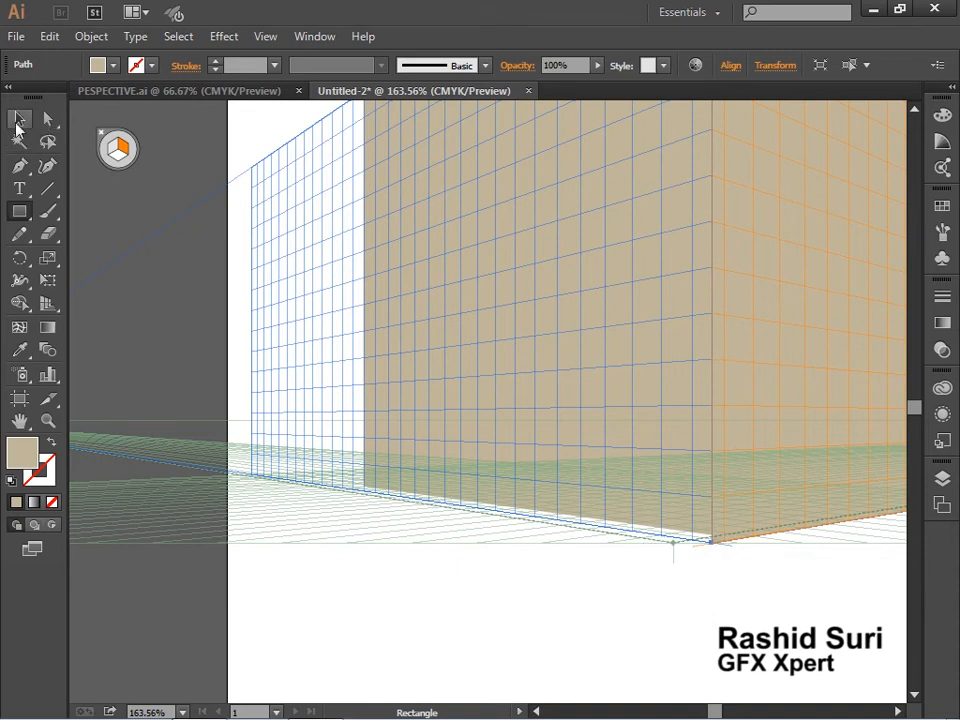
pyautogui.click(54, 313)
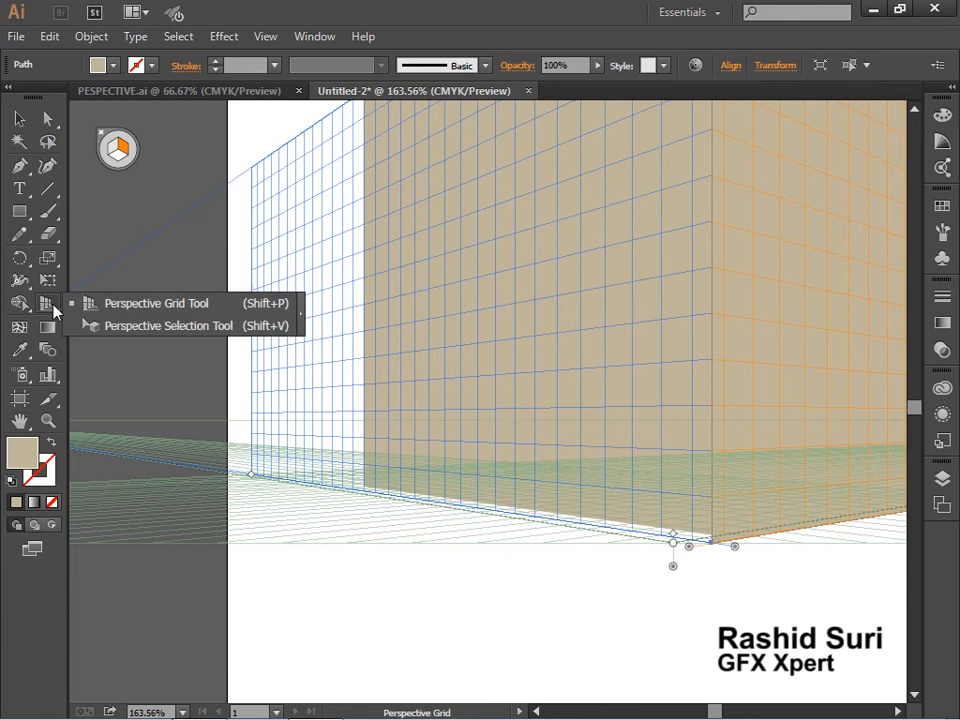
pyautogui.click(132, 327)
pyautogui.click(655, 531)
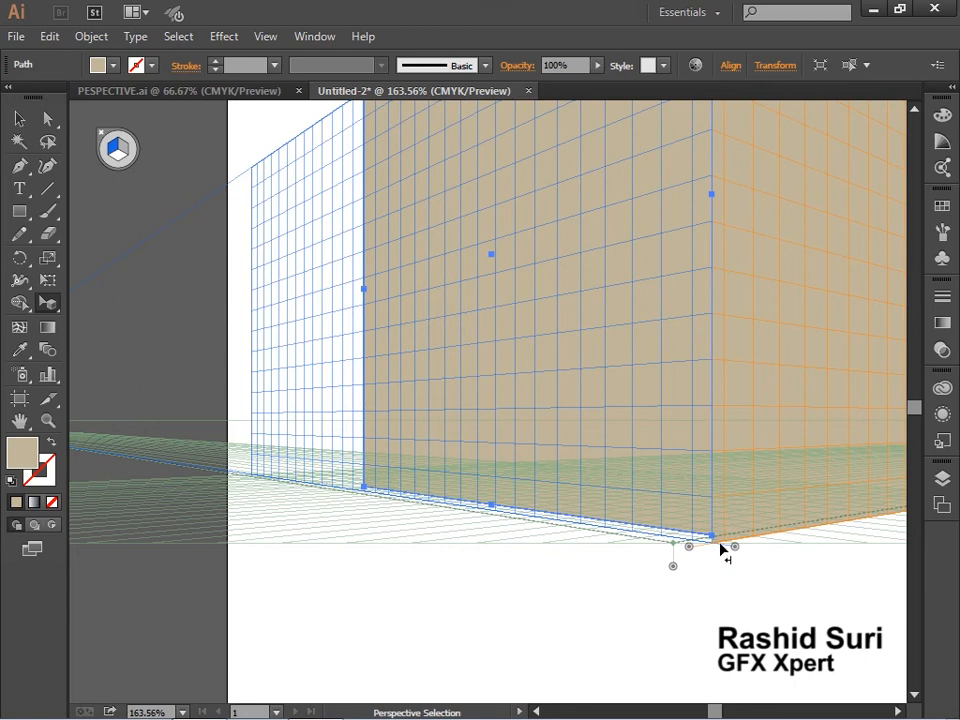
pyautogui.moveTo(714, 540); pyautogui.dragTo(712, 553)
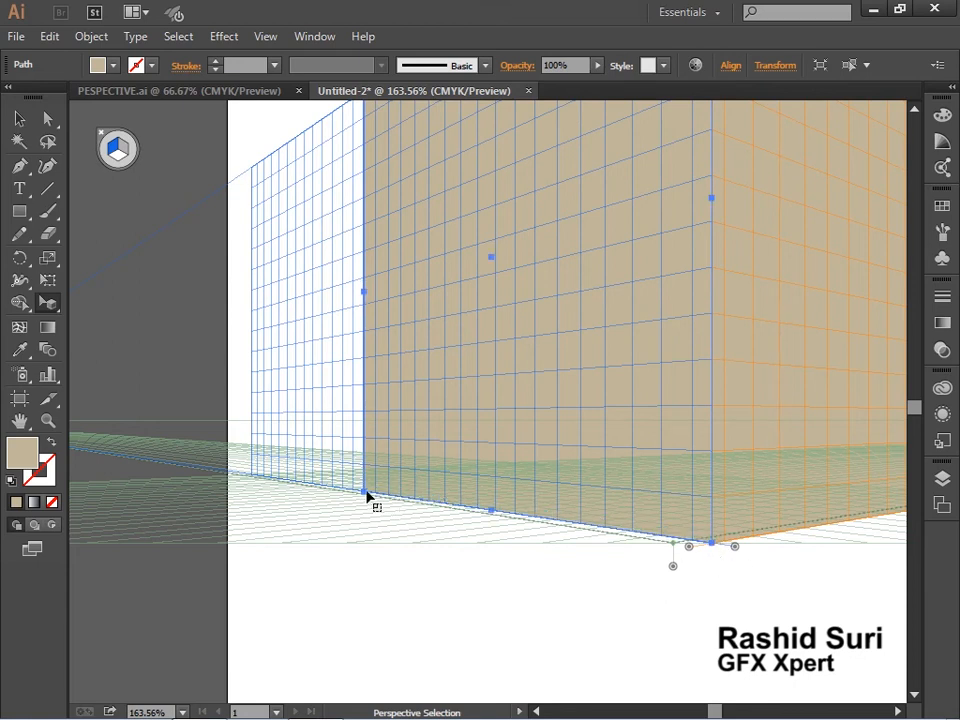
# Extend the left wall rectangle's outer edge to the far end of the left grid.
pyautogui.moveTo(364, 494); pyautogui.dragTo(253, 483)
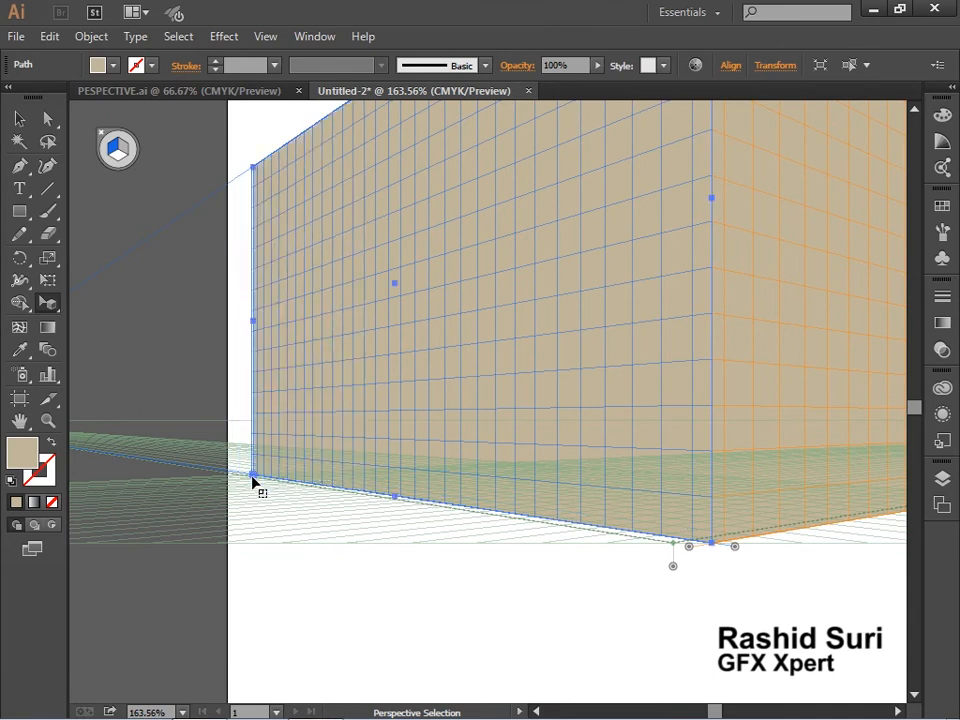
pyautogui.moveTo(661, 438); pyautogui.dragTo(410, 540)
pyautogui.keyDown('ctrl'); pyautogui.keyDown('alt'); pyautogui.click(458, 502); pyautogui.keyUp('alt'); pyautogui.keyUp('ctrl')
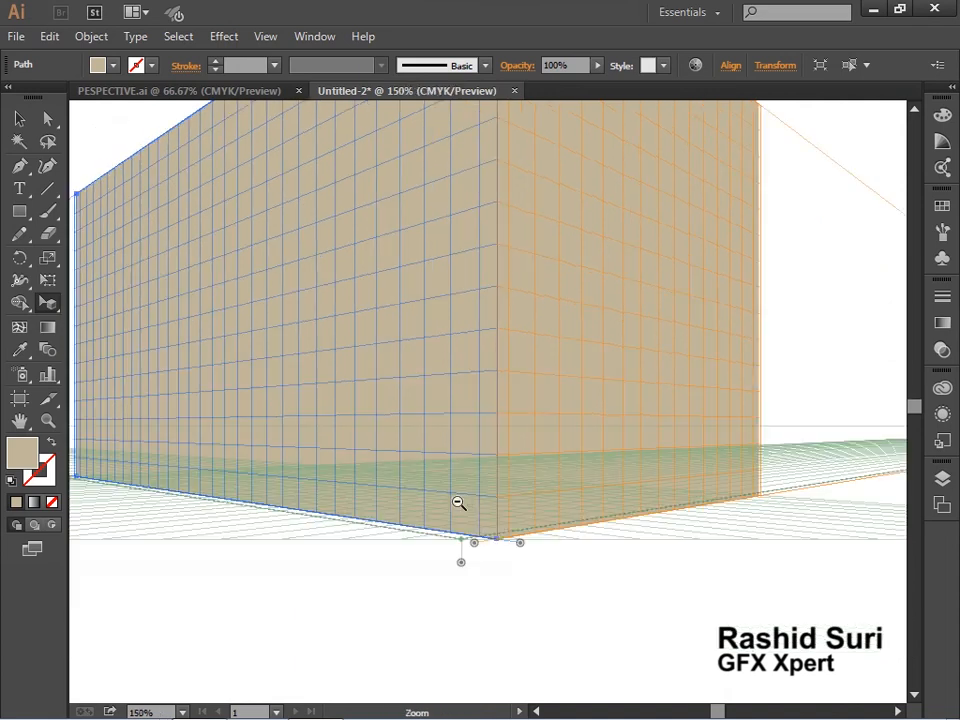
pyautogui.keyDown('ctrl'); pyautogui.keyDown('alt'); pyautogui.click(475, 440); pyautogui.keyUp('alt'); pyautogui.keyUp('ctrl')
pyautogui.moveTo(514, 386); pyautogui.dragTo(512, 531)
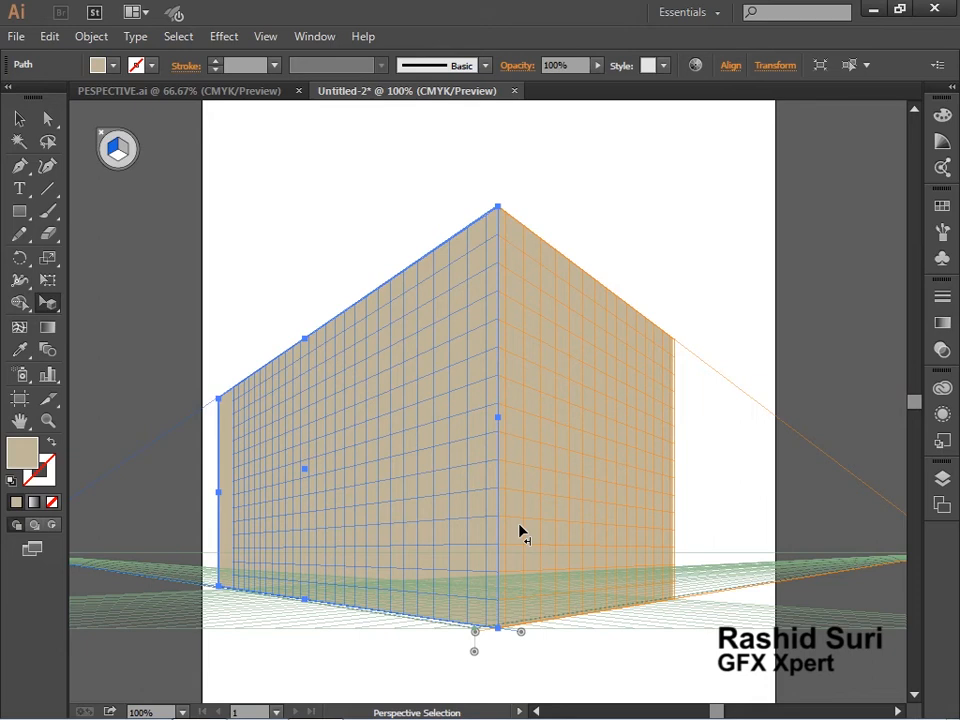
# Draw a long horizontal rectangle two grid rows high near the top of the left wall and fill it white.
pyautogui.click(19, 211)
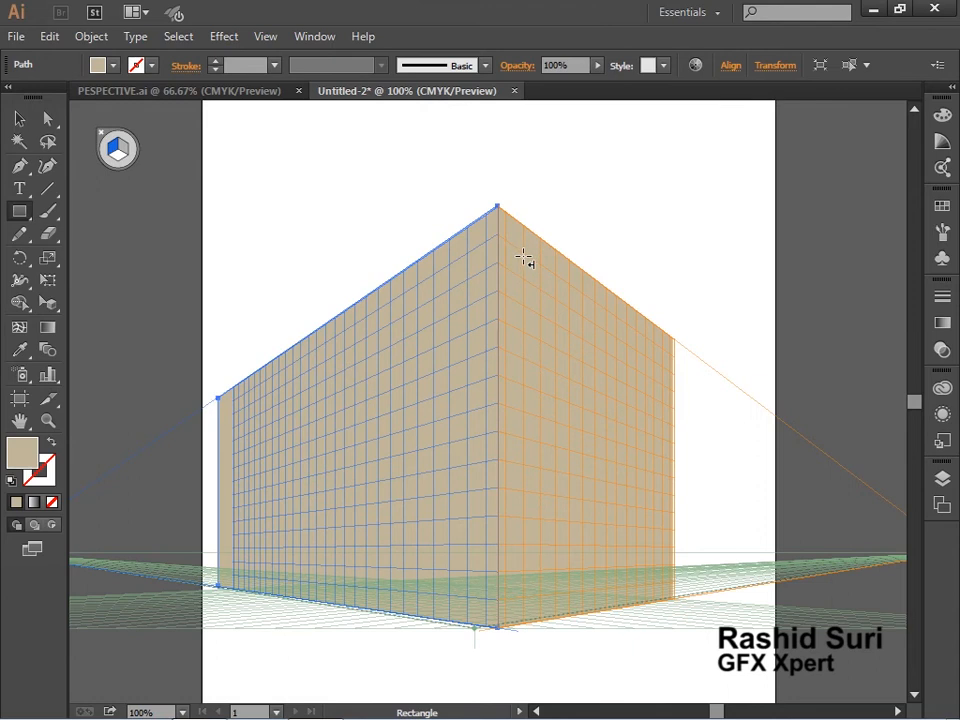
pyautogui.moveTo(467, 255)
pyautogui.mouseDown()
pyautogui.moveTo(418, 347)
pyautogui.moveTo(248, 393)
pyautogui.mouseUp()
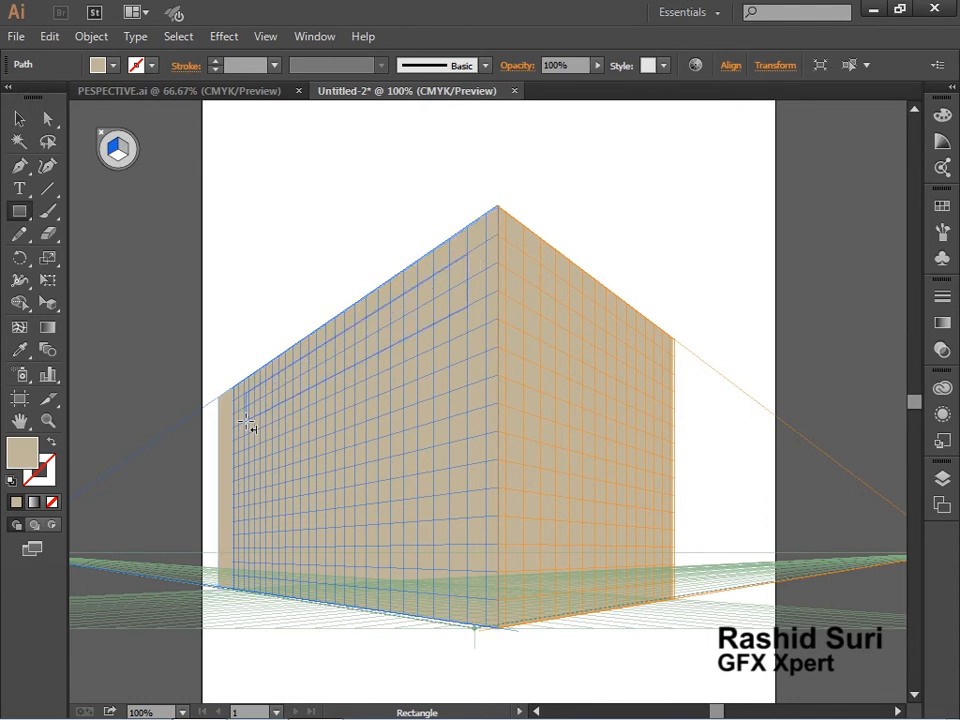
pyautogui.moveTo(246, 421); pyautogui.dragTo(246, 421)
pyautogui.click(946, 205)
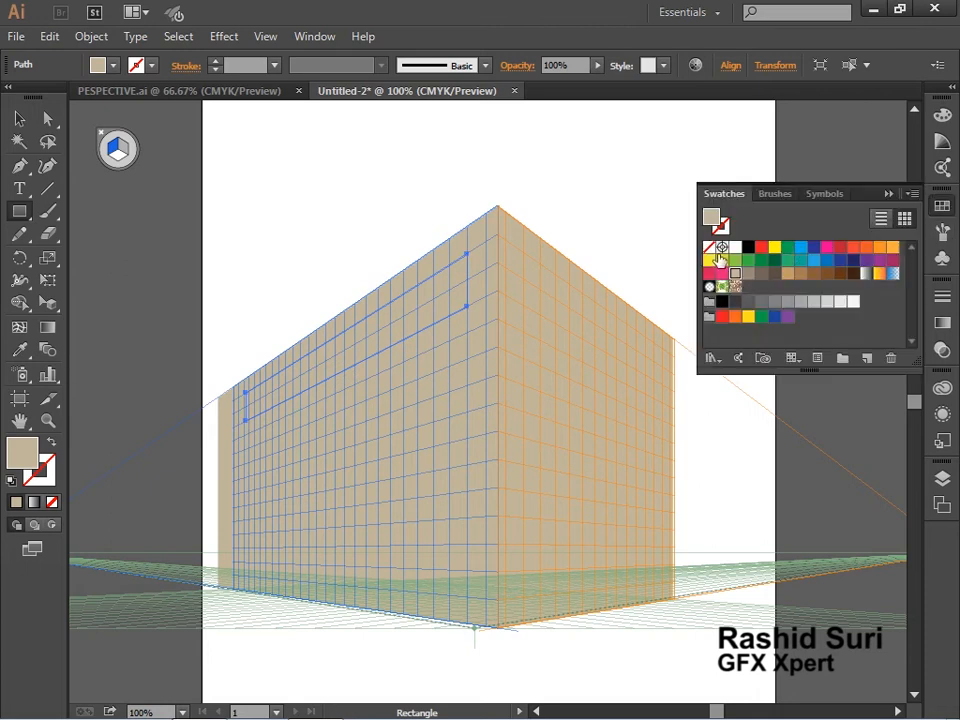
pyautogui.click(735, 247)
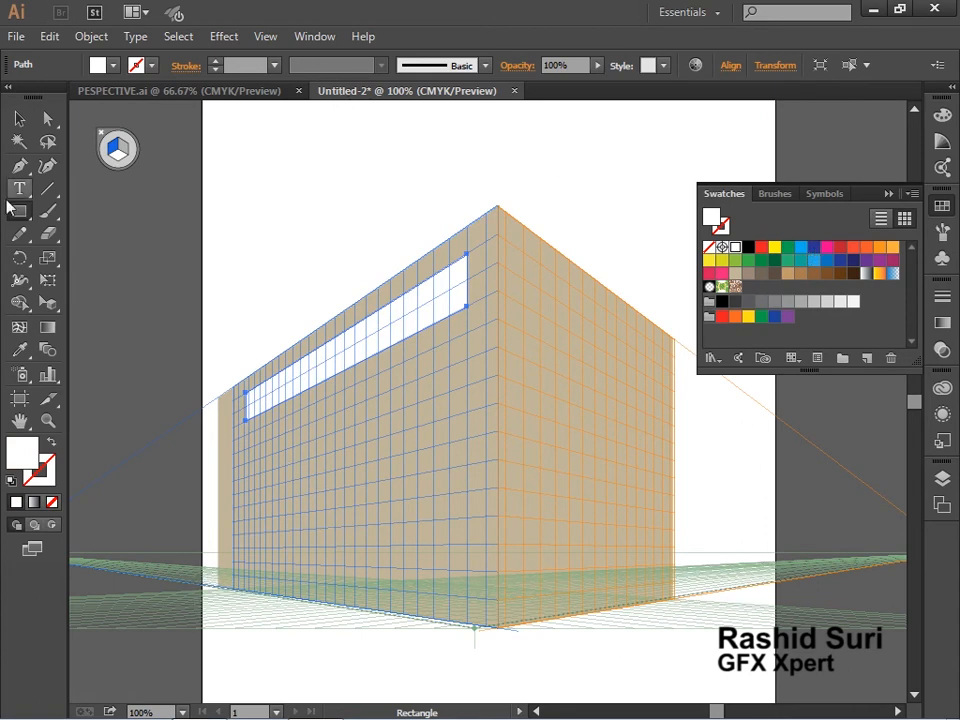
# Try moving the white strip with the Perspective Selection tool while switching it between the left, horizontal and right planes, and undo the move.
pyautogui.hotkey('shift', 'v')
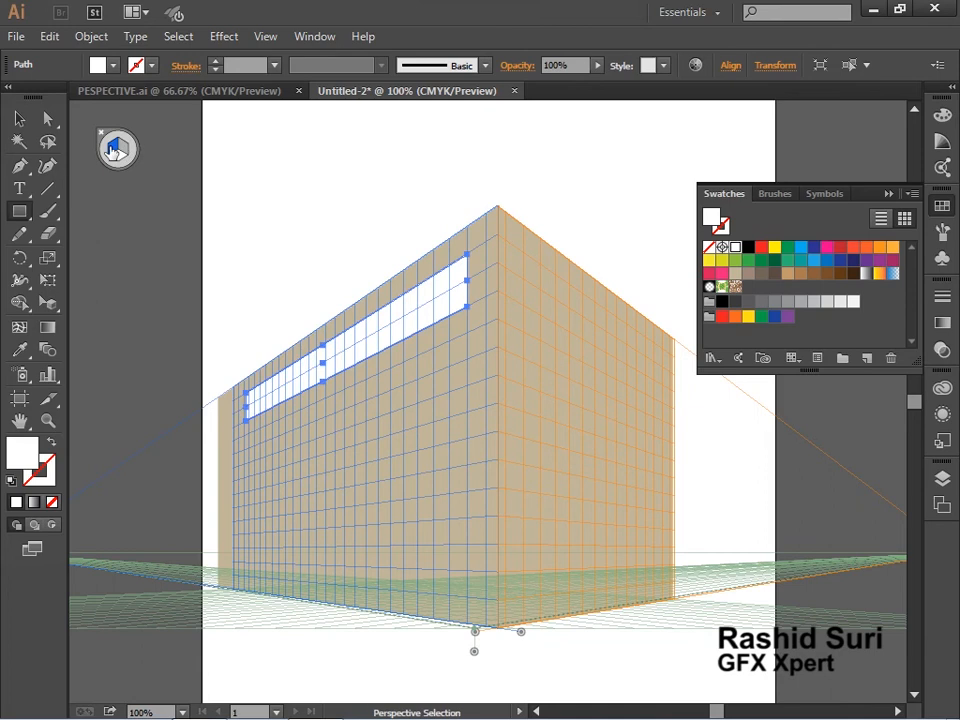
pyautogui.click(118, 148)
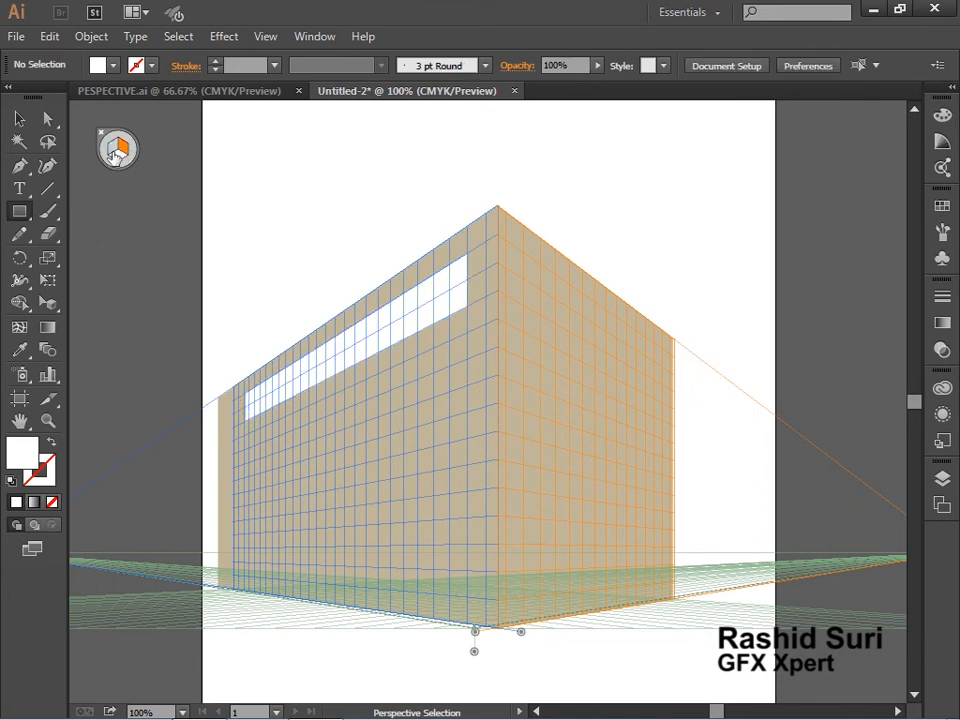
pyautogui.press('m')
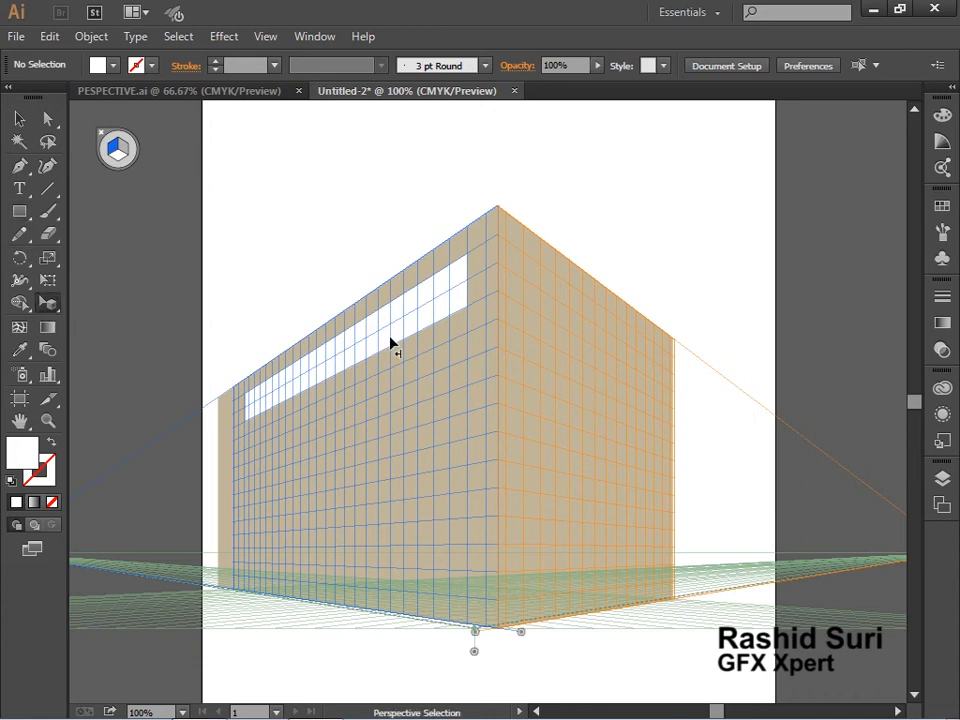
pyautogui.moveTo(392, 345); pyautogui.dragTo(512, 428)
pyautogui.press('3')
pyautogui.press('1')
pyautogui.press('2')
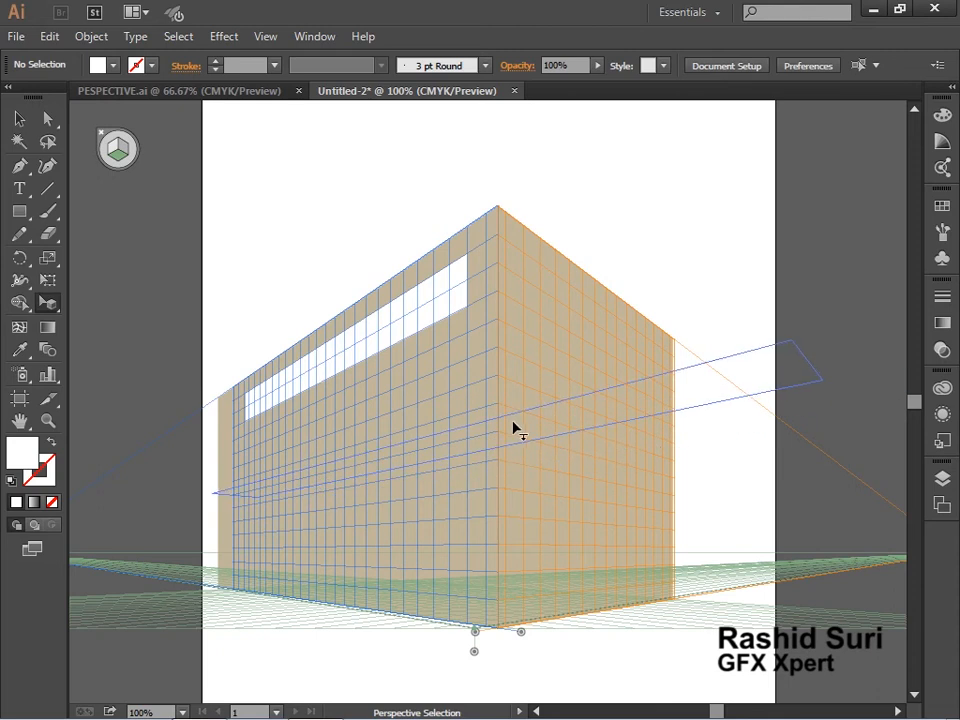
pyautogui.press('1')
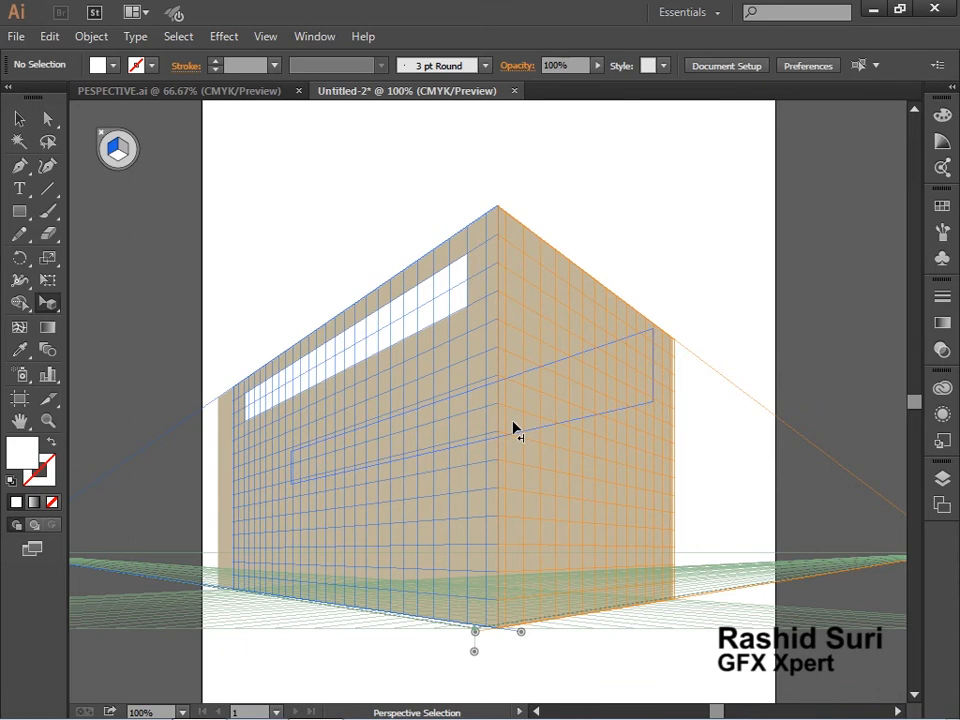
pyautogui.press('3')
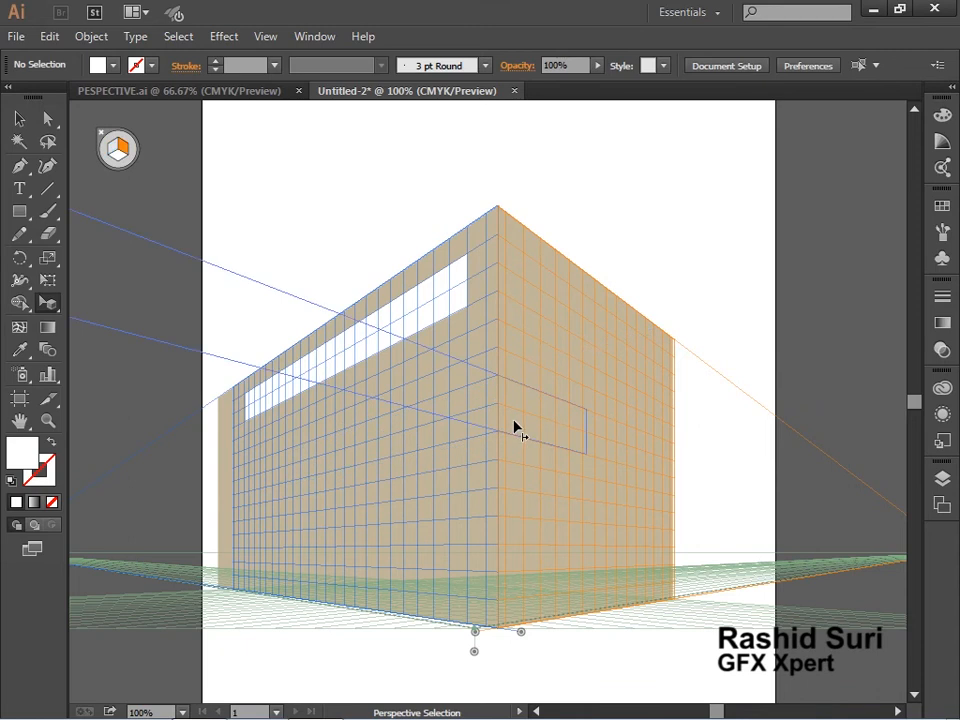
pyautogui.press('2')
pyautogui.moveTo(515, 427); pyautogui.dragTo(450, 347)
pyautogui.press('1')
pyautogui.hotkey('ctrl', 'z')
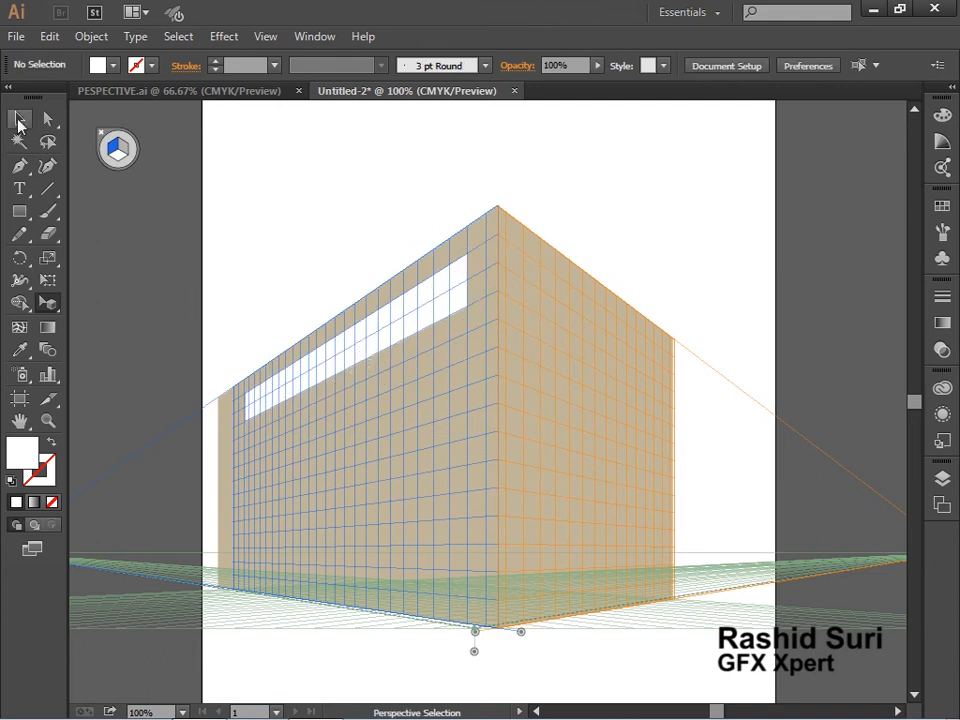
# Extend the white strip's lower edge down one grid row and pull the left wall's outer edge in to the grid's end line.
pyautogui.click(369, 350)
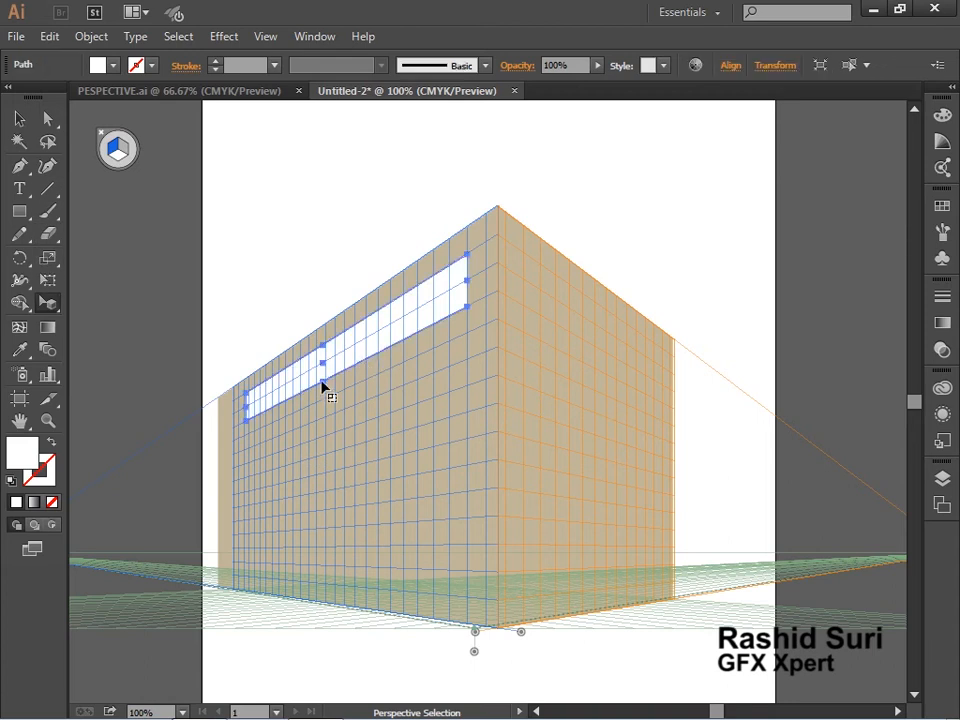
pyautogui.moveTo(322, 381); pyautogui.dragTo(323, 403)
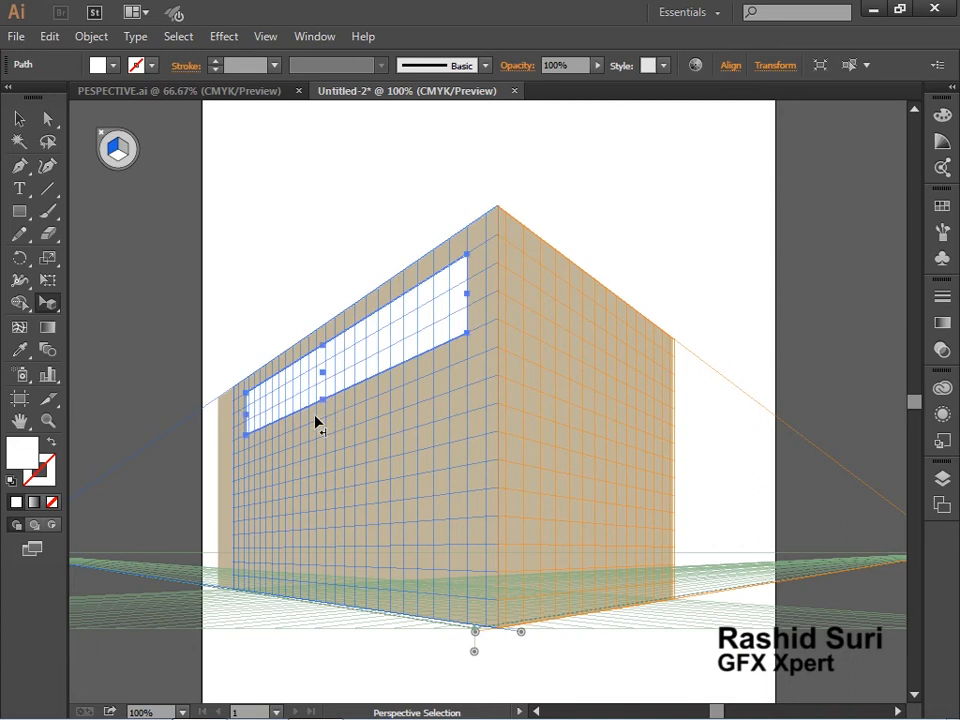
pyautogui.click(226, 484)
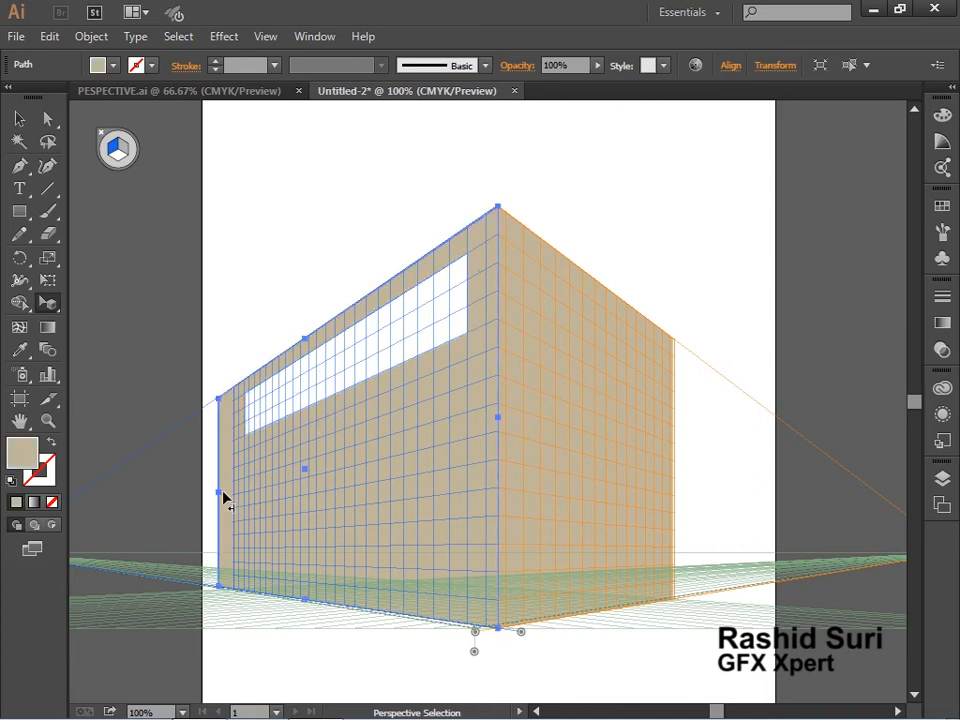
pyautogui.moveTo(220, 491); pyautogui.dragTo(236, 505)
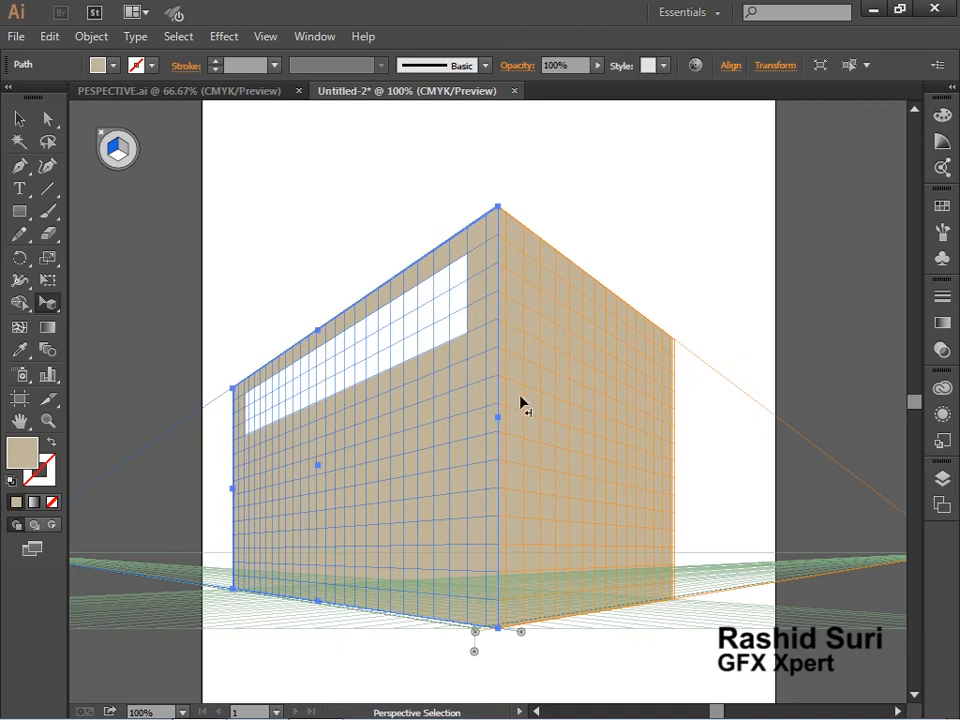
# Activate the right plane, draw a tall rectangle two grid columns wide near the right wall's front corner, and fill it white.
pyautogui.hotkey('ctrl', 'shift', 'a')
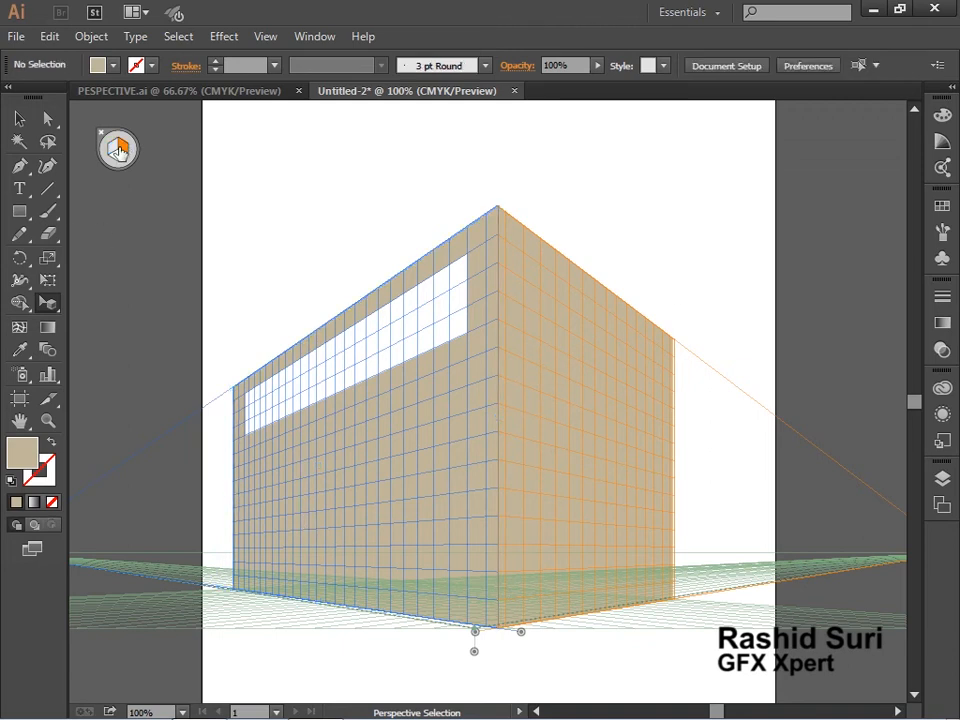
pyautogui.click(20, 211)
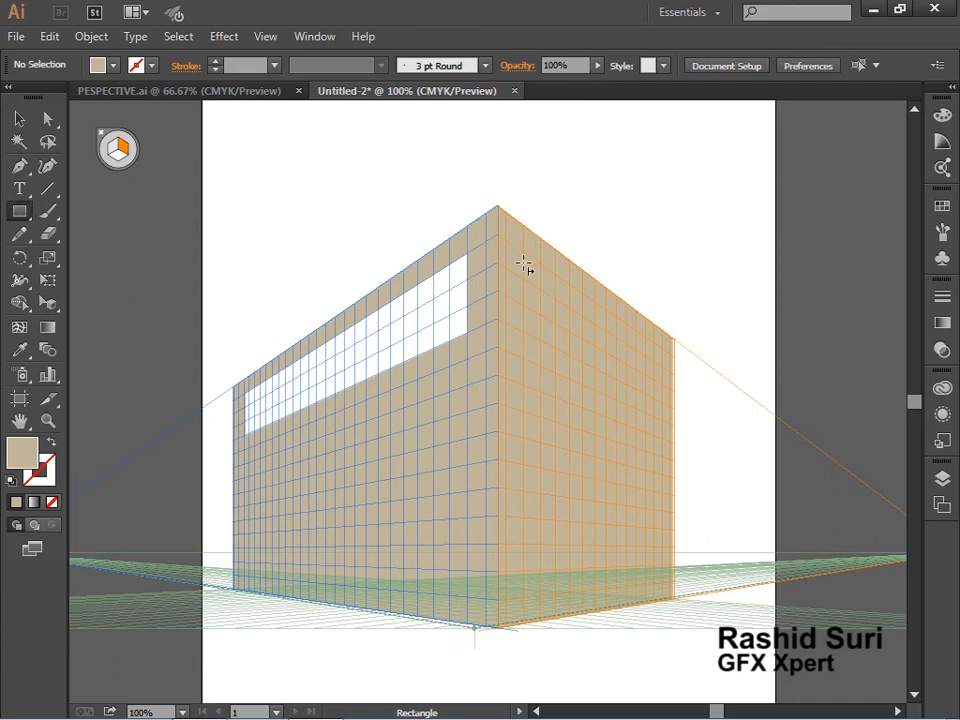
pyautogui.moveTo(524, 264); pyautogui.dragTo(558, 597)
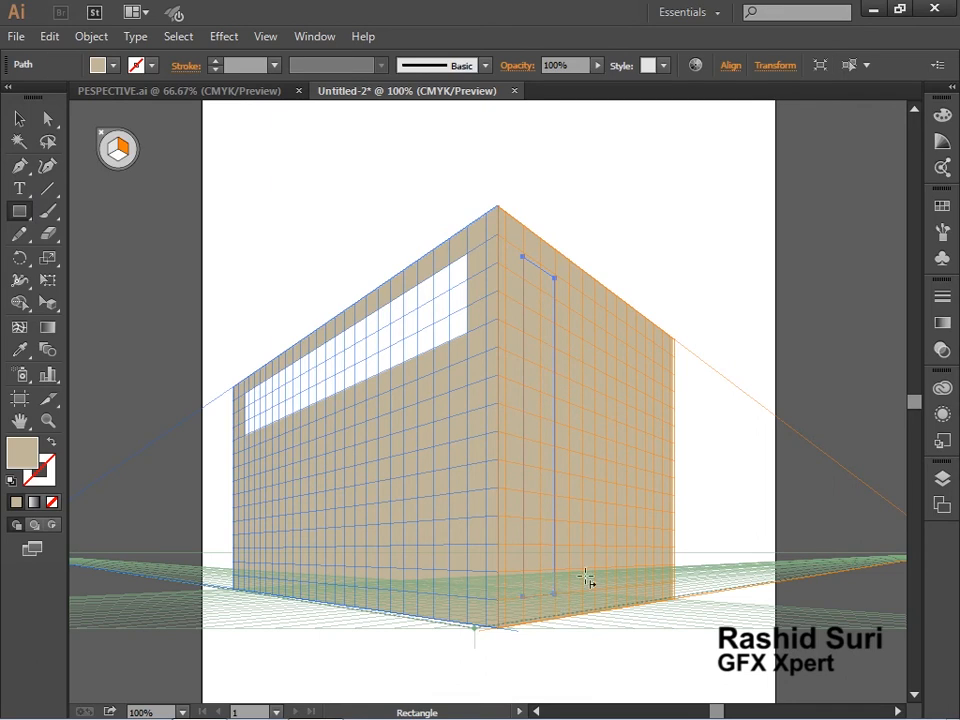
pyautogui.click(941, 206)
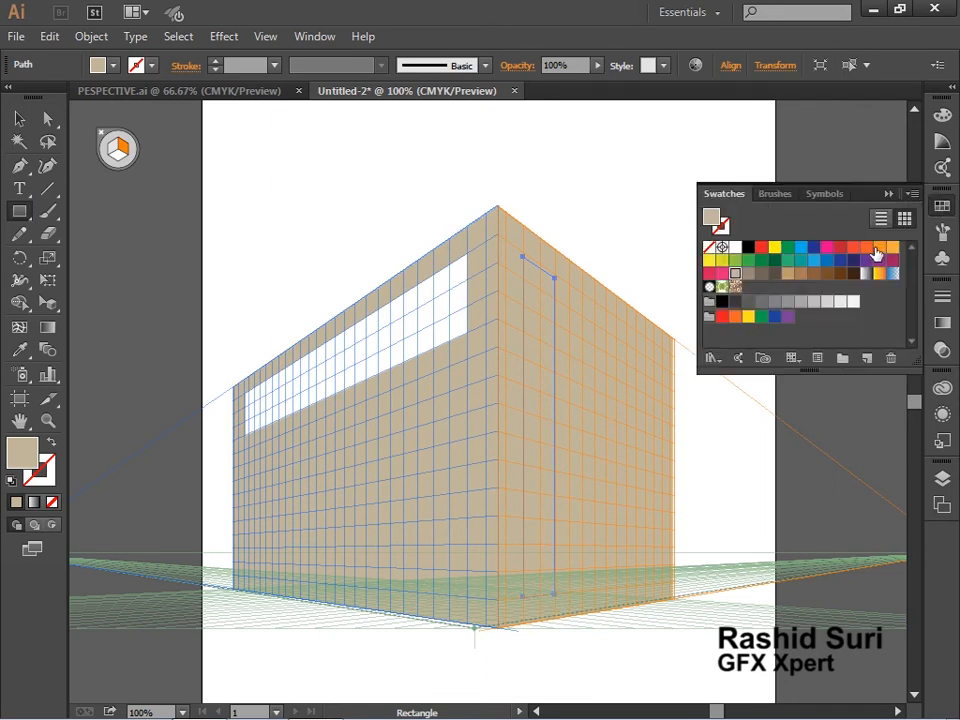
pyautogui.click(735, 247)
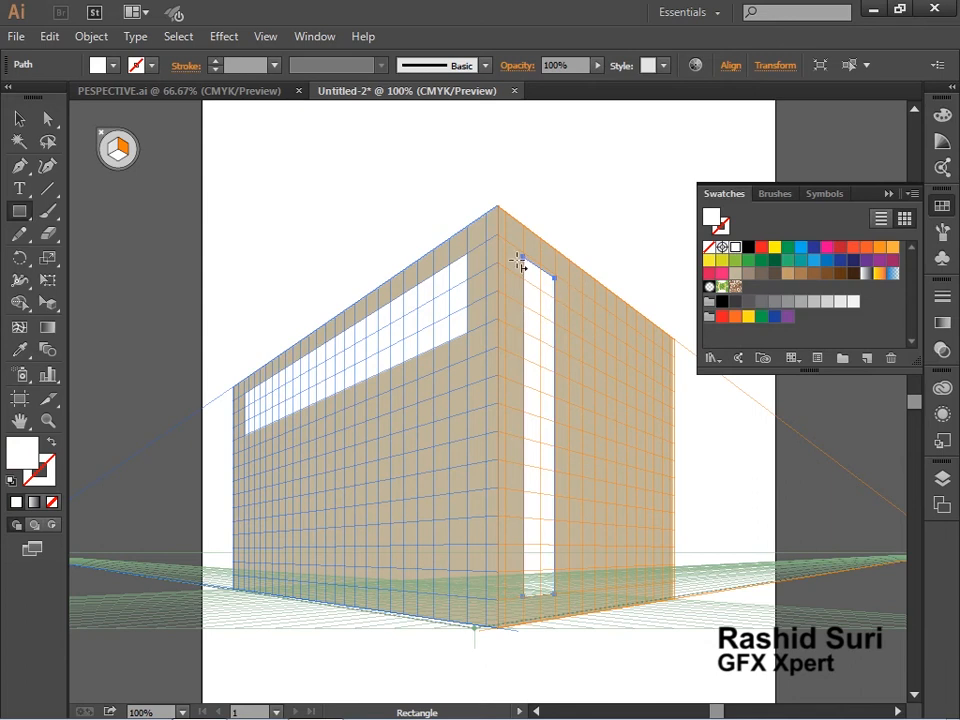
# Raise the top edge of the tall white rectangle to the first grid line below the right wall's upper edge.
pyautogui.hotkey('ctrl', 'space')
pyautogui.moveTo(480, 208); pyautogui.dragTo(668, 345)
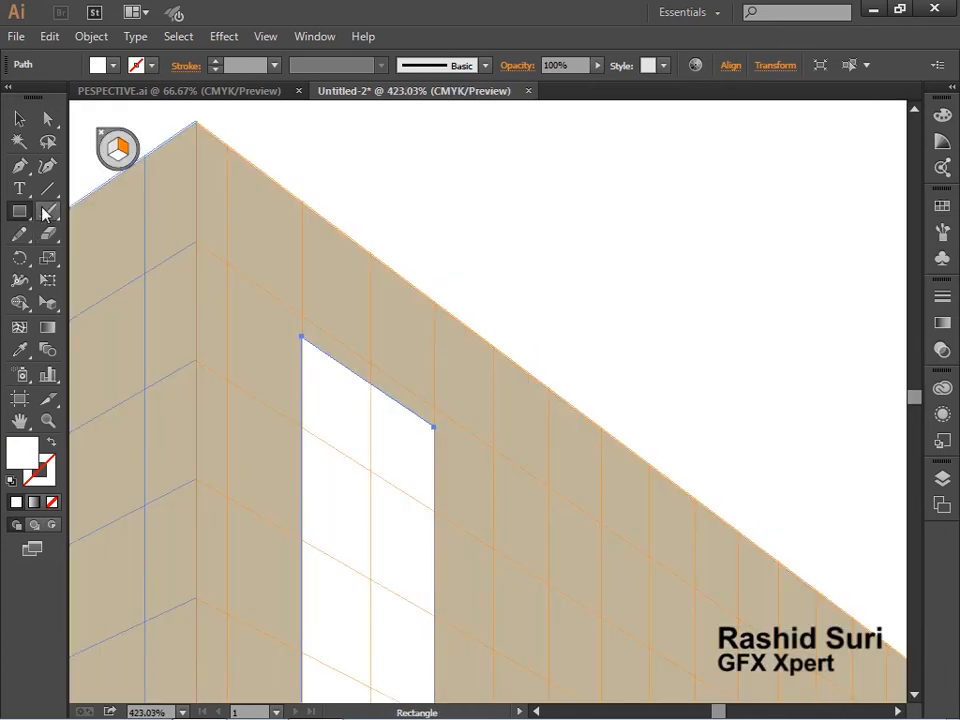
pyautogui.click(48, 305)
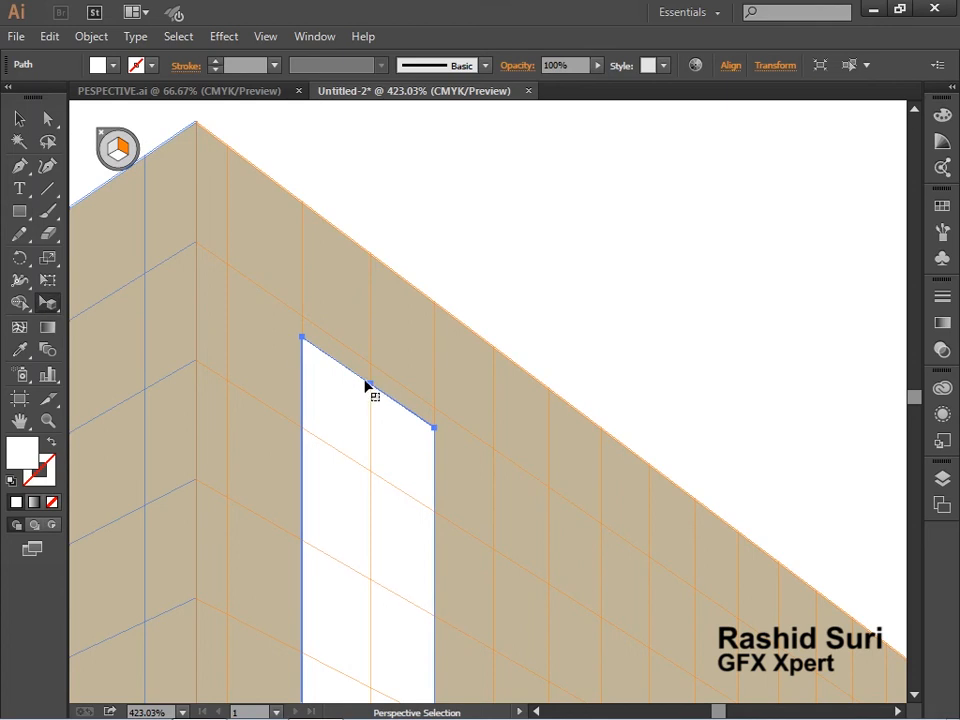
pyautogui.moveTo(368, 385); pyautogui.dragTo(368, 364)
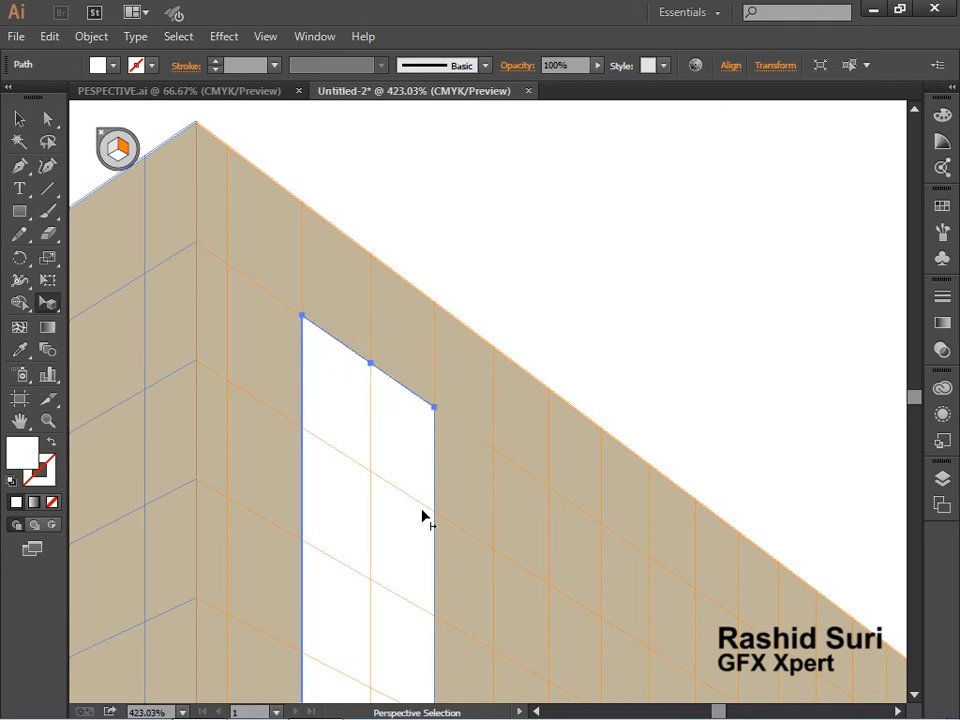
# Draw a second tall white rectangle one grid column farther along the right wall and extend its lower edge to match the first.
pyautogui.click(21, 211)
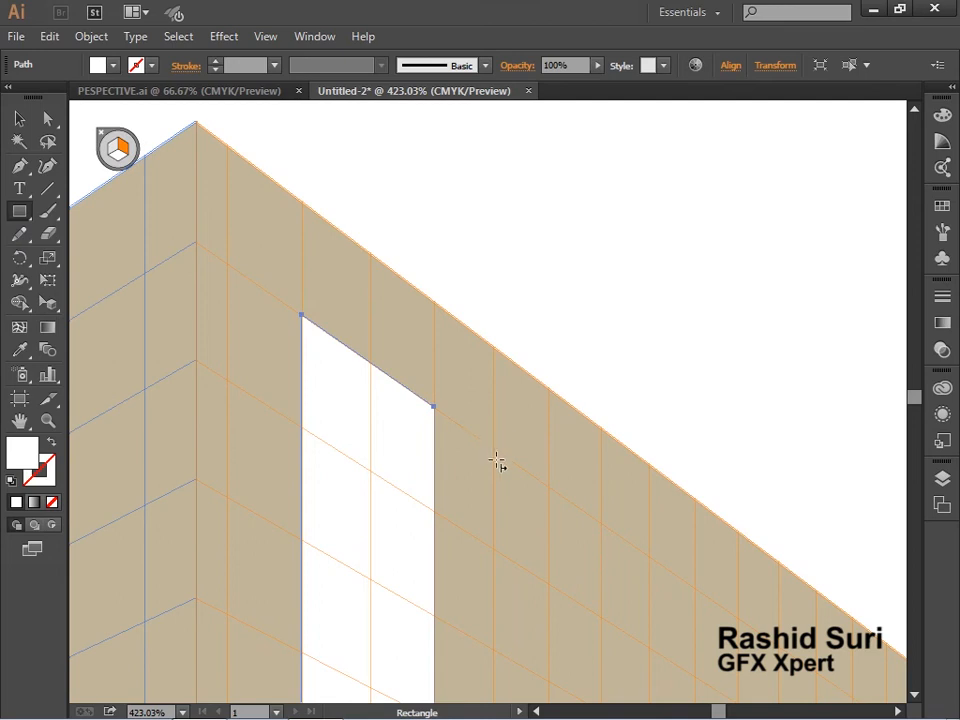
pyautogui.moveTo(495, 450); pyautogui.dragTo(600, 528)
pyautogui.hotkey('alt', 'space')
pyautogui.keyDown('ctrl'); pyautogui.keyDown('alt'); pyautogui.click(538, 574); pyautogui.keyUp('alt'); pyautogui.keyUp('ctrl')
pyautogui.keyDown('ctrl'); pyautogui.keyDown('alt'); pyautogui.click(541, 553); pyautogui.keyUp('alt'); pyautogui.keyUp('ctrl')
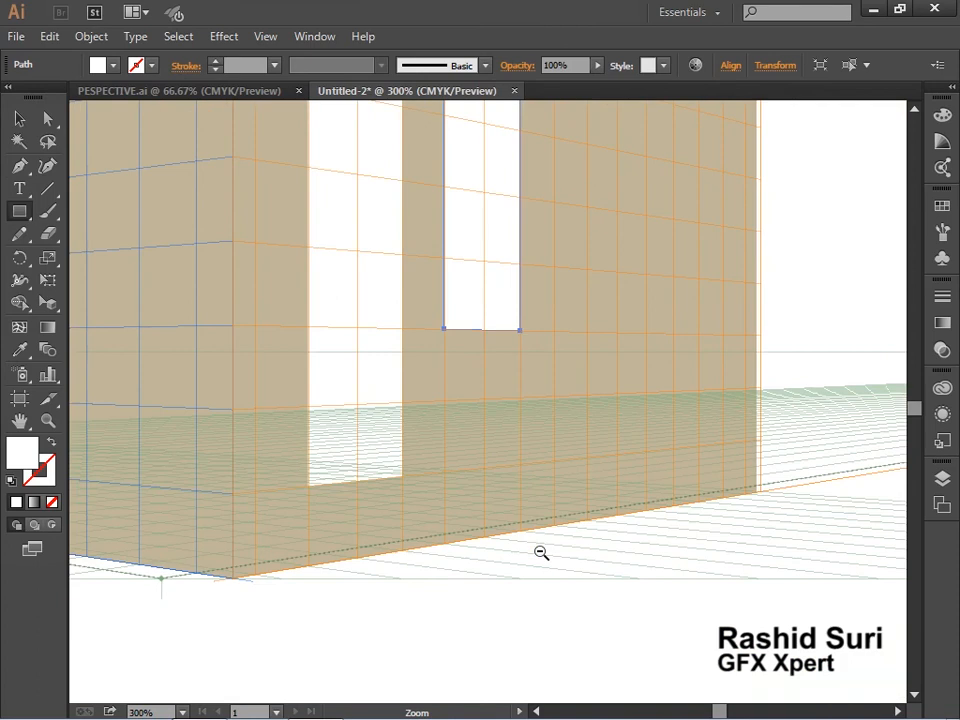
pyautogui.moveTo(520, 331); pyautogui.dragTo(443, 102)
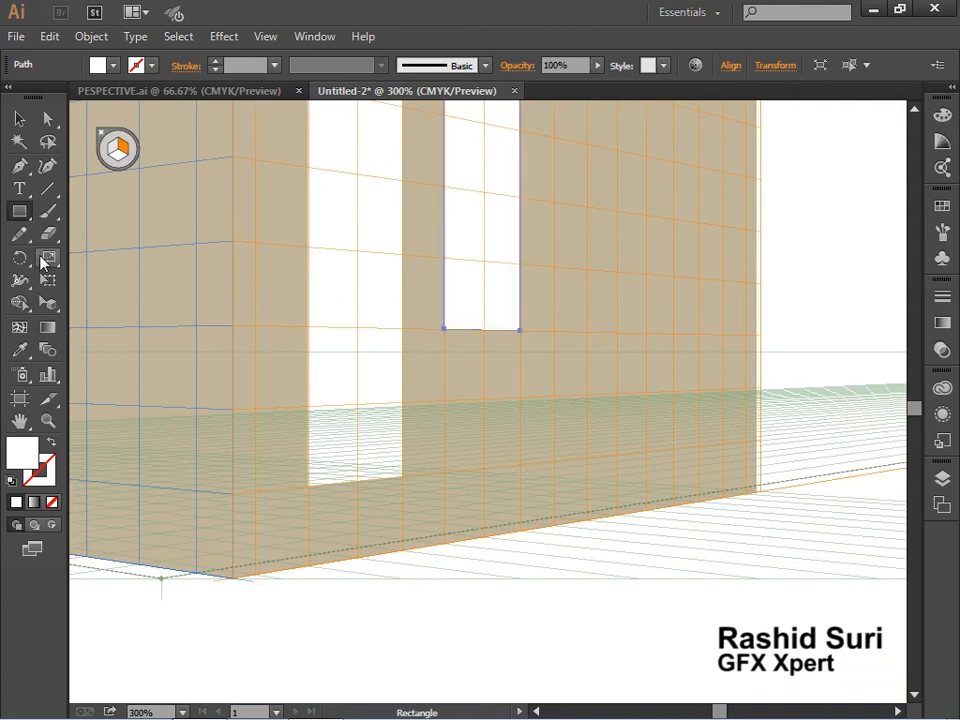
pyautogui.click(49, 303)
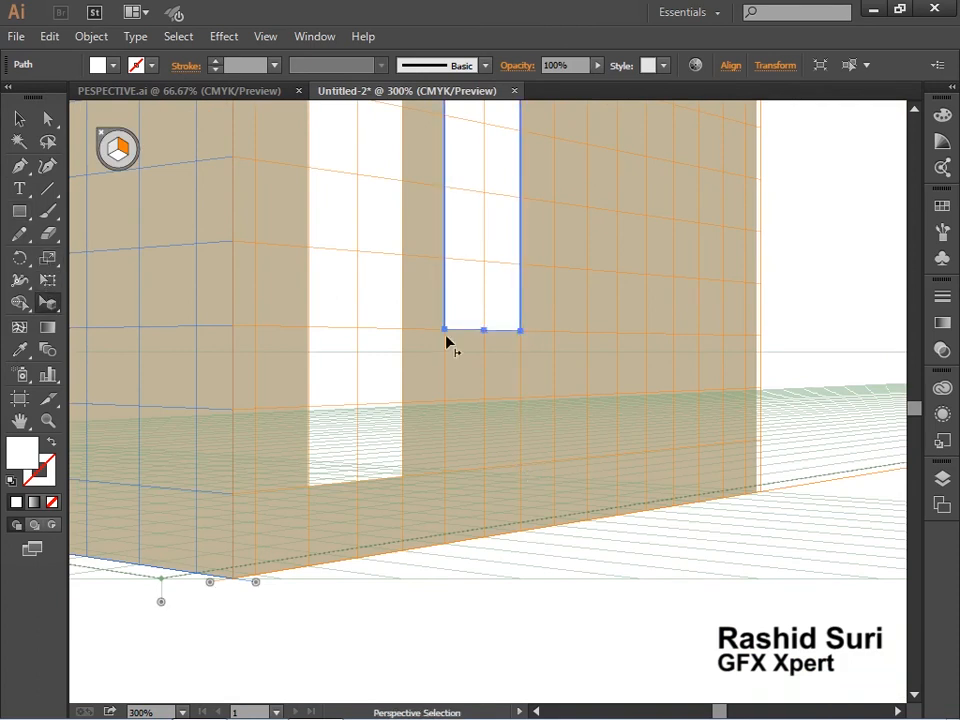
pyautogui.moveTo(481, 331); pyautogui.dragTo(472, 468)
# Draw two more full-height white rectangles along the right wall, two and three grid columns wide, each after a one-column gap.
pyautogui.press('space')
pyautogui.moveTo(590, 318); pyautogui.dragTo(474, 662)
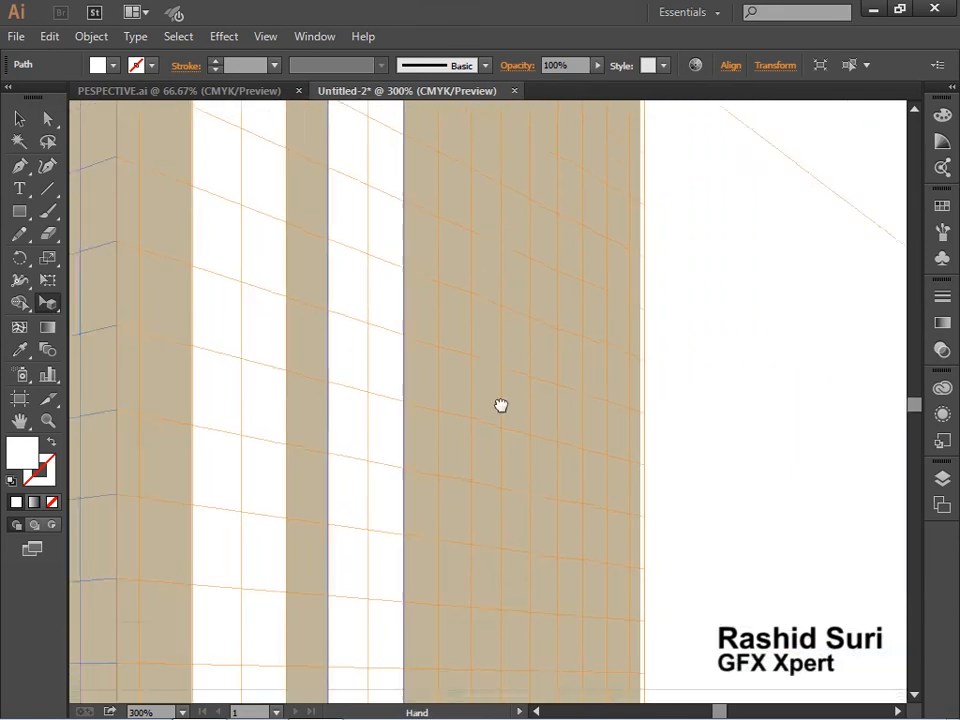
pyautogui.moveTo(519, 336); pyautogui.dragTo(460, 526)
pyautogui.click(19, 211)
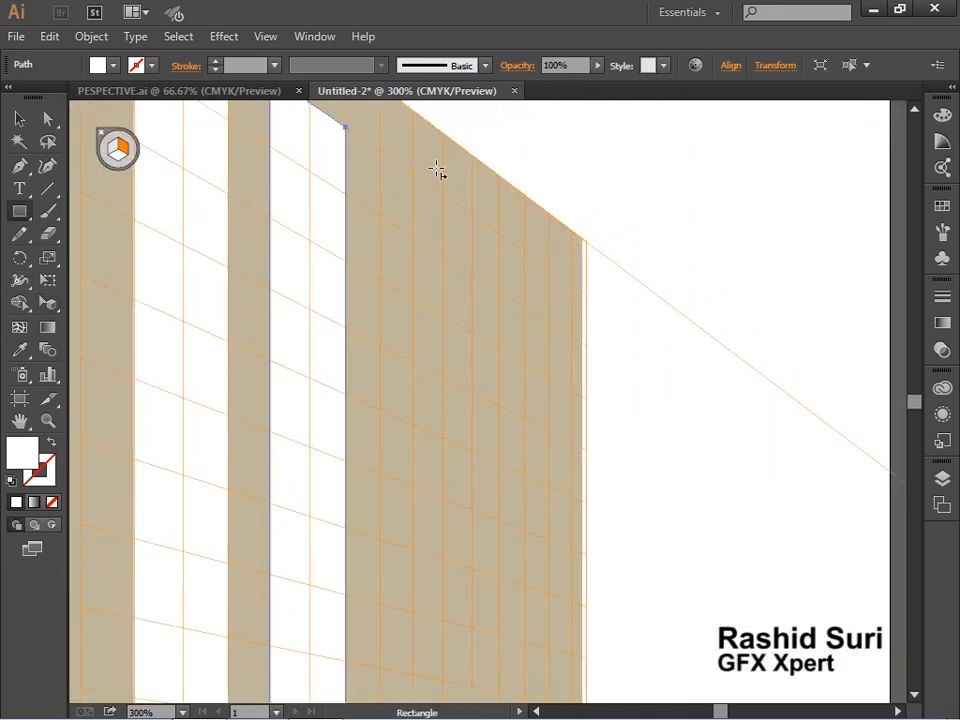
pyautogui.moveTo(382, 153); pyautogui.dragTo(446, 566)
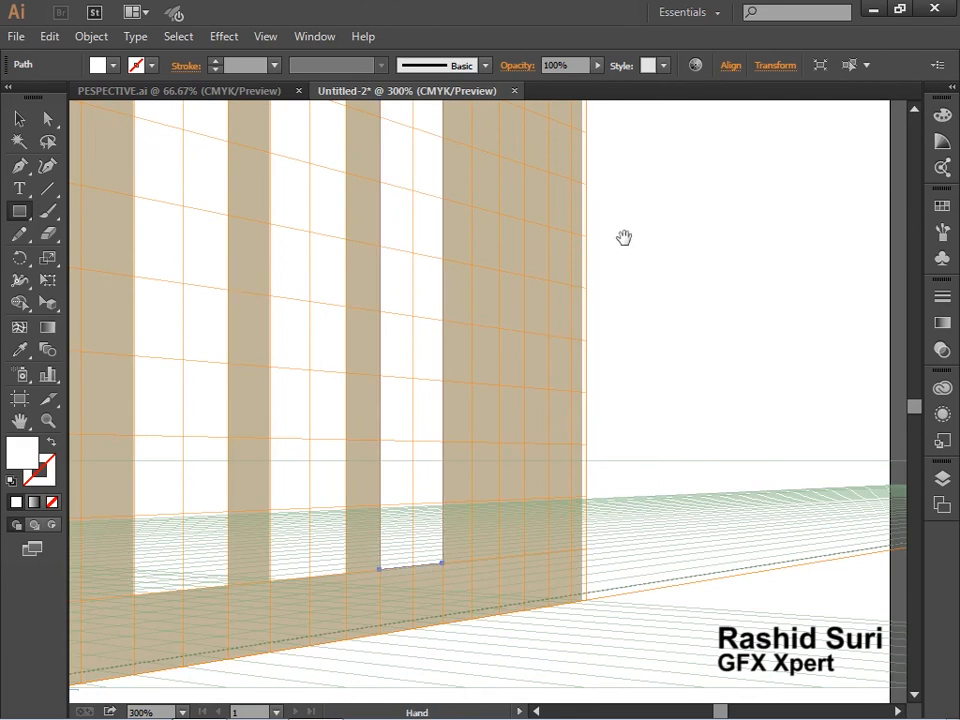
pyautogui.moveTo(623, 238); pyautogui.dragTo(561, 553)
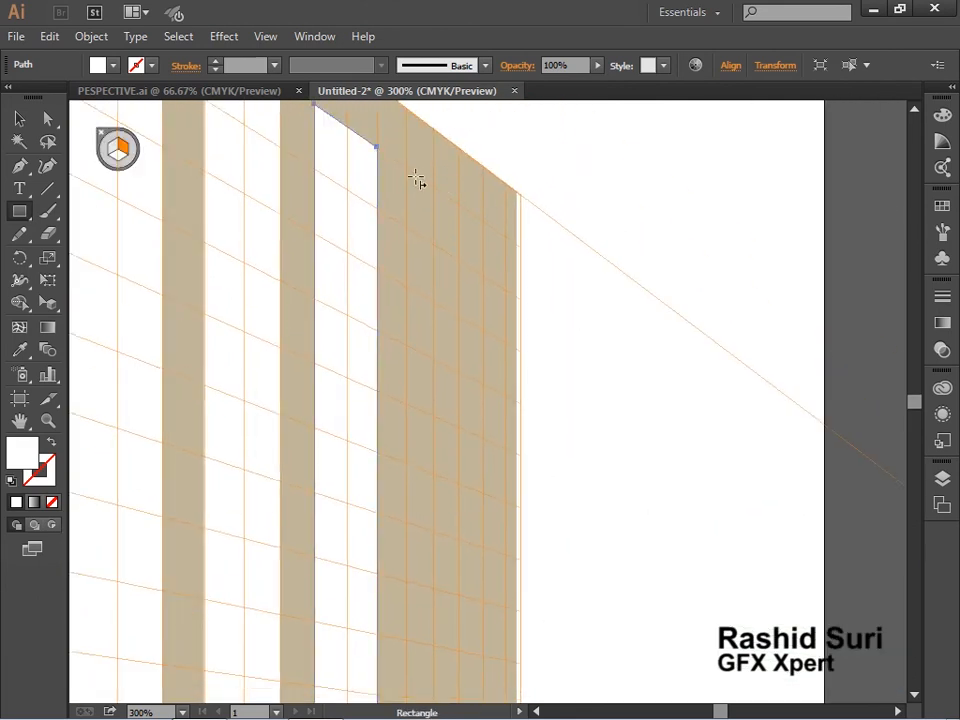
pyautogui.moveTo(409, 172); pyautogui.dragTo(484, 494)
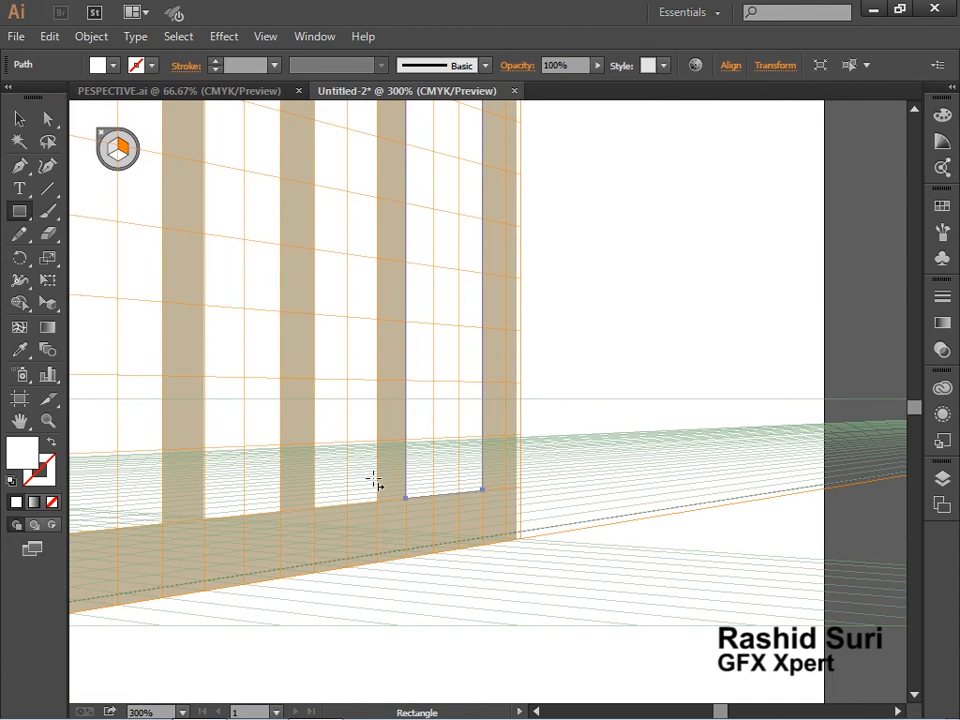
# Narrow the last white rectangle on the right wall by one grid column from its far edge.
pyautogui.click(47, 302)
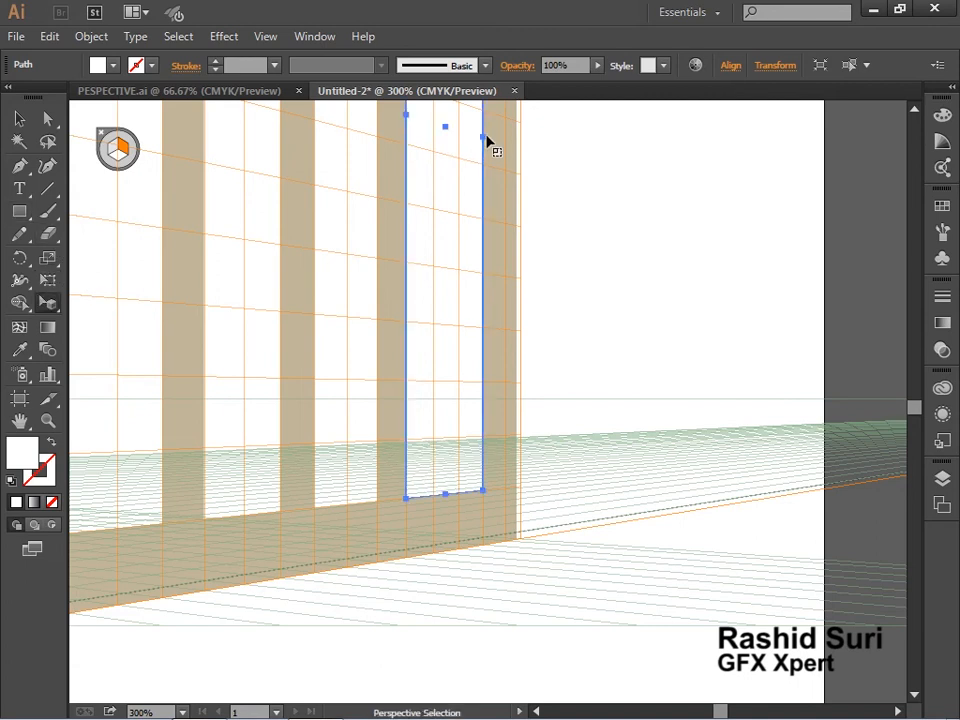
pyautogui.moveTo(482, 141); pyautogui.dragTo(457, 156)
pyautogui.hotkey('ctrl', 'alt', 'space')
pyautogui.click(437, 314)
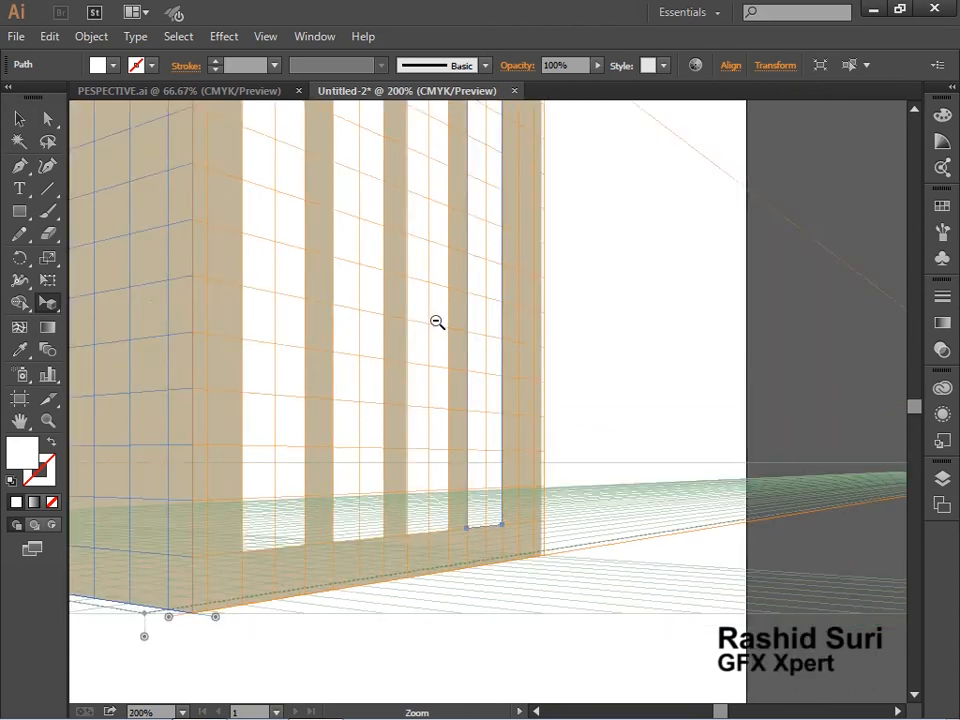
pyautogui.click(437, 324)
pyautogui.click(437, 330)
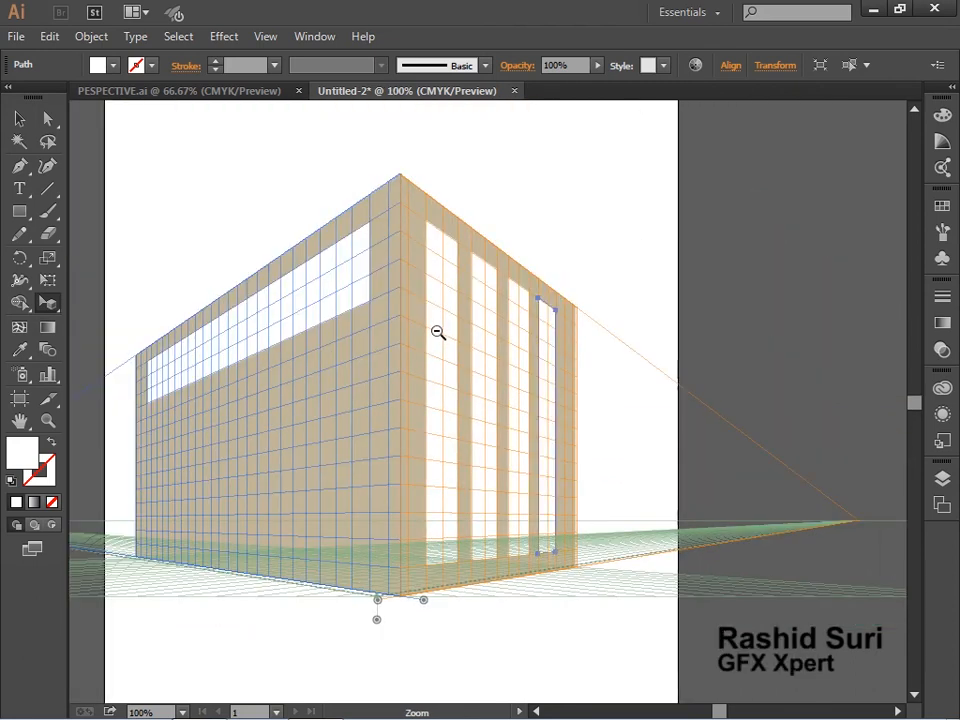
# Pull the far edge of the beige right wall inward by one grid column.
pyautogui.click(577, 337)
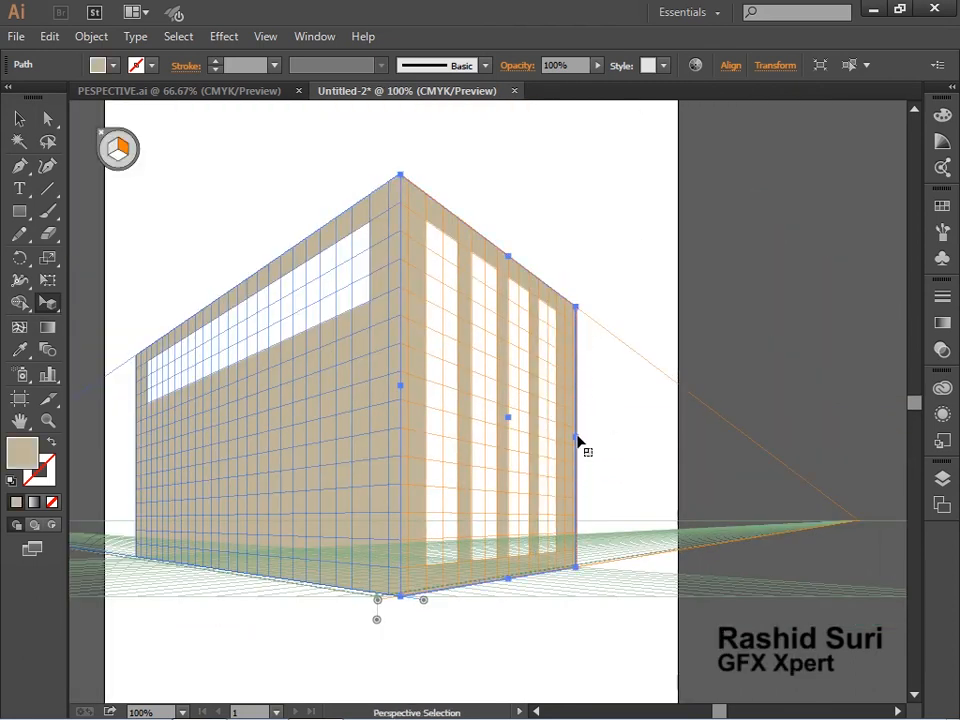
pyautogui.click(569, 441)
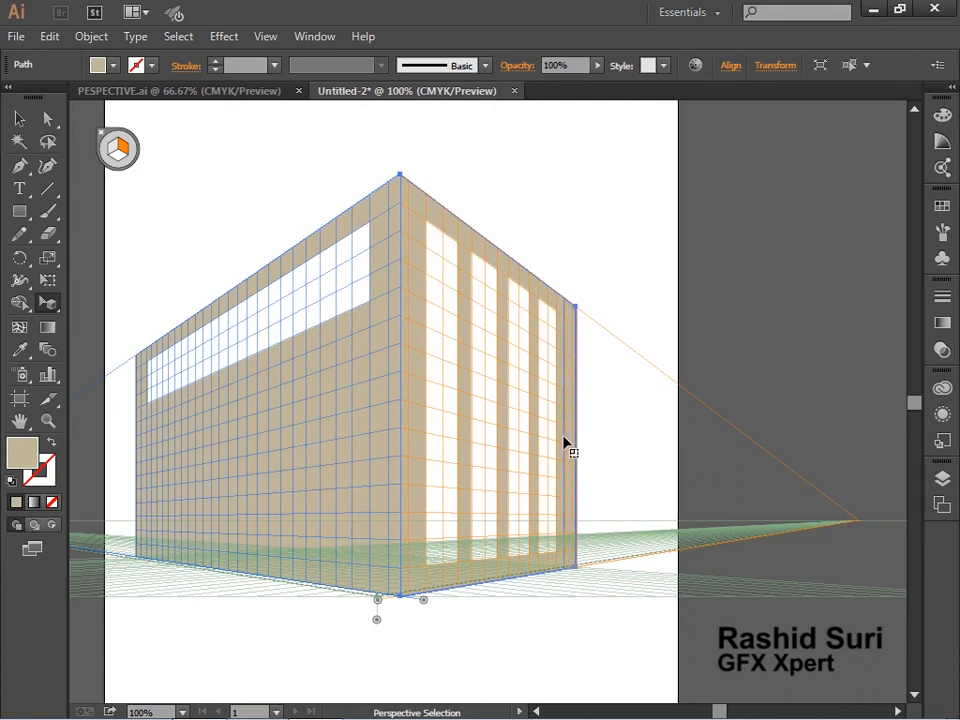
pyautogui.moveTo(563, 436); pyautogui.dragTo(564, 436)
# Activate the left plane, draw a door-sized rectangle rising from the left wall's base below the long window, and fill it white.
pyautogui.moveTo(343, 476); pyautogui.dragTo(538, 444)
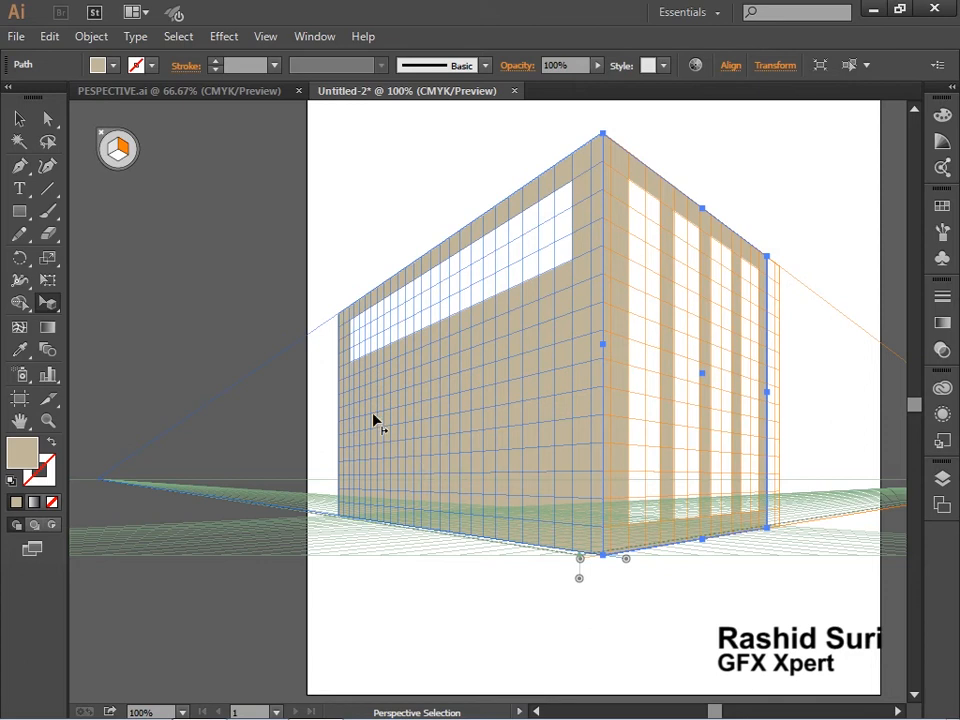
pyautogui.click(19, 211)
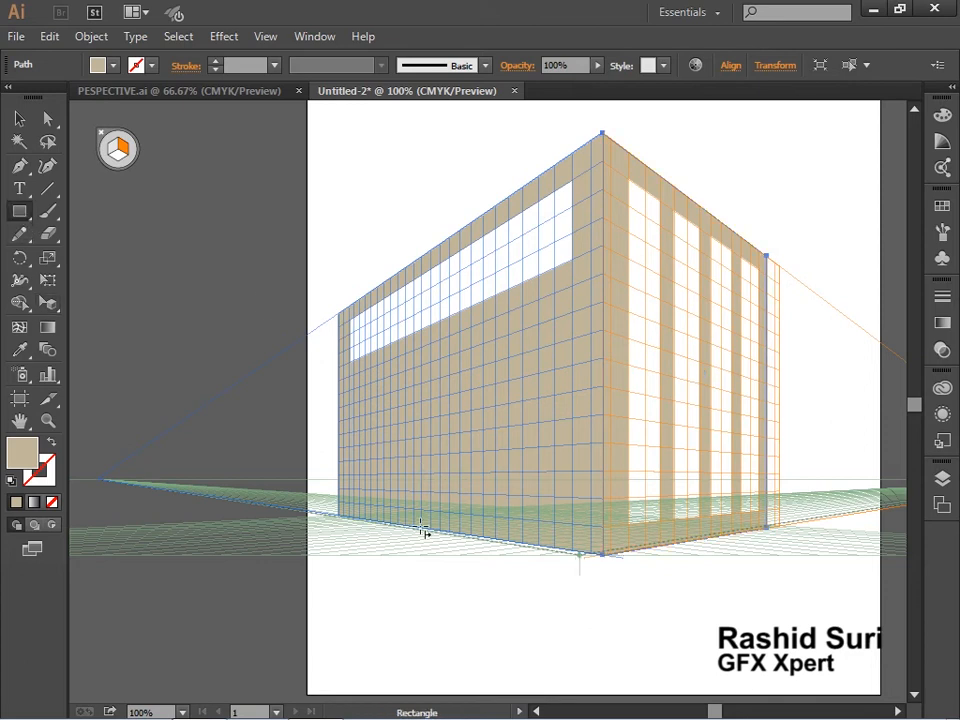
pyautogui.hotkey('ctrl', 'shift', 'a')
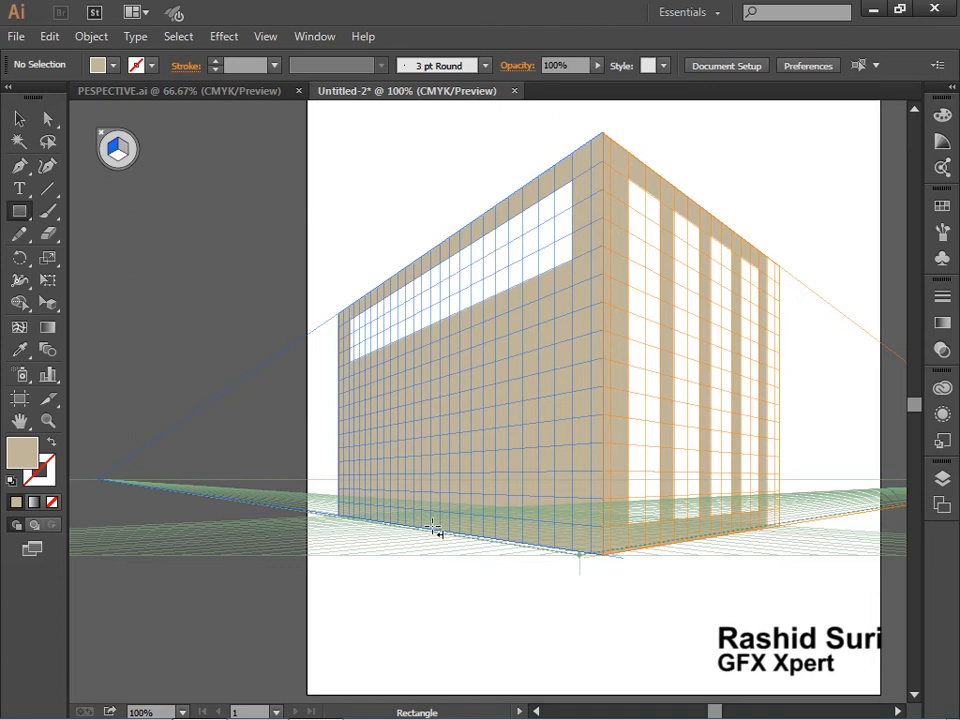
pyautogui.moveTo(433, 527); pyautogui.dragTo(510, 384)
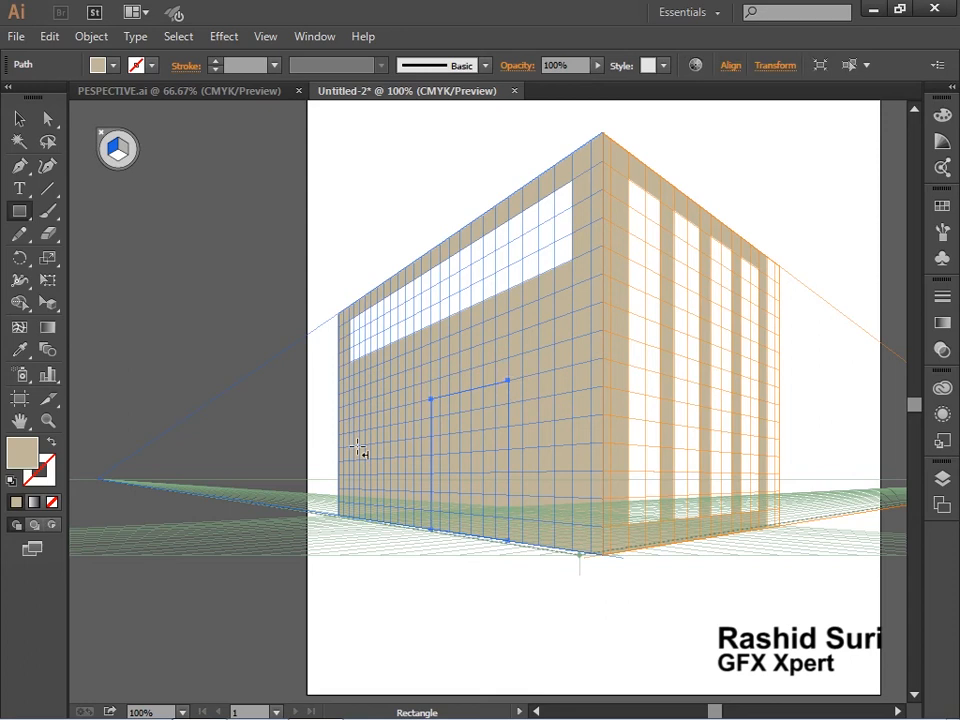
pyautogui.click(942, 205)
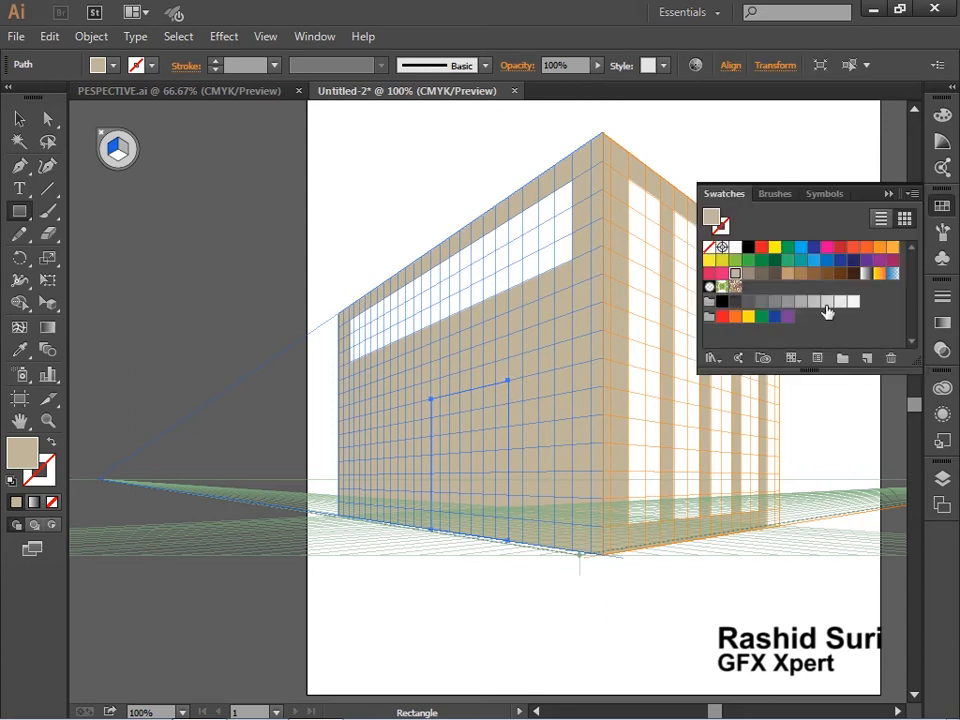
pyautogui.click(735, 247)
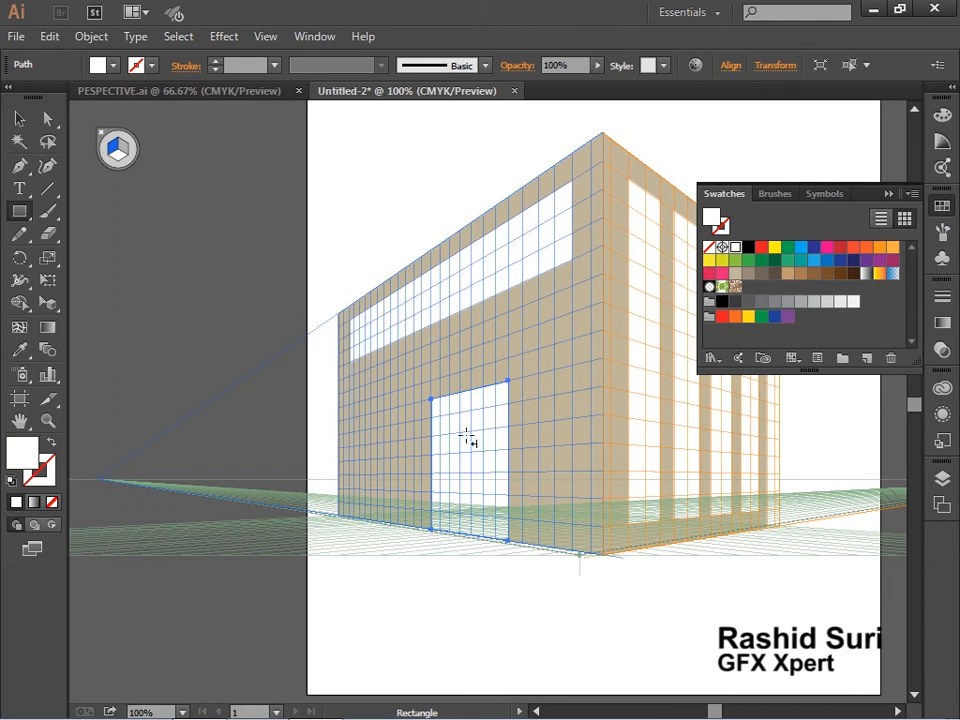
# On the right plane, draw a narrow full-height rectangle along the door opening's far side edge and fill it dark brown.
pyautogui.hotkey('ctrl', '+')
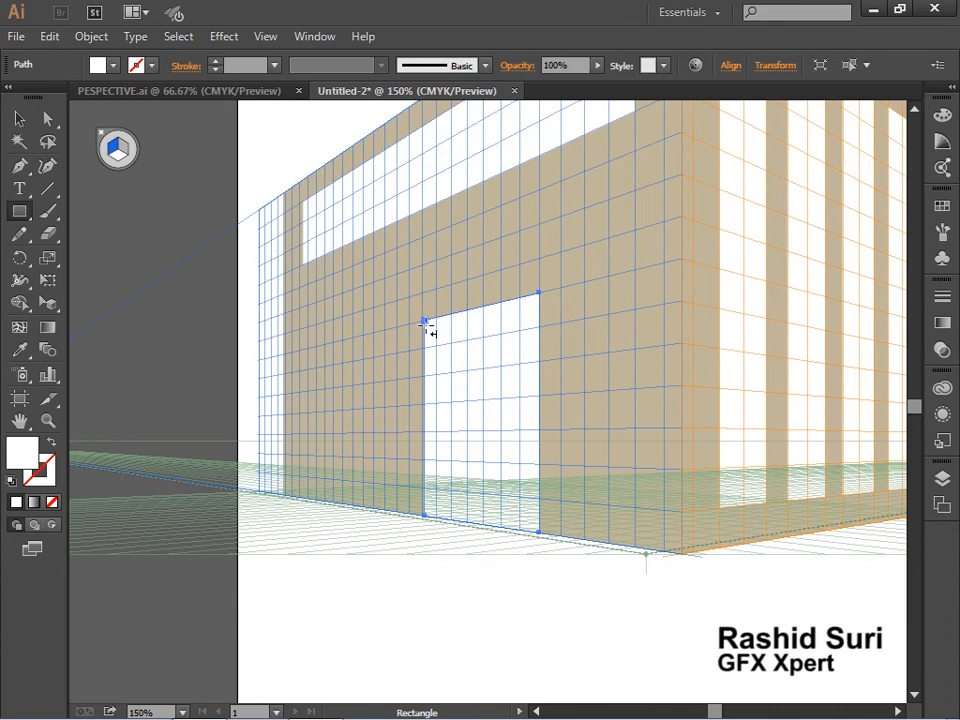
pyautogui.hotkey('ctrl', 'shift', 'a')
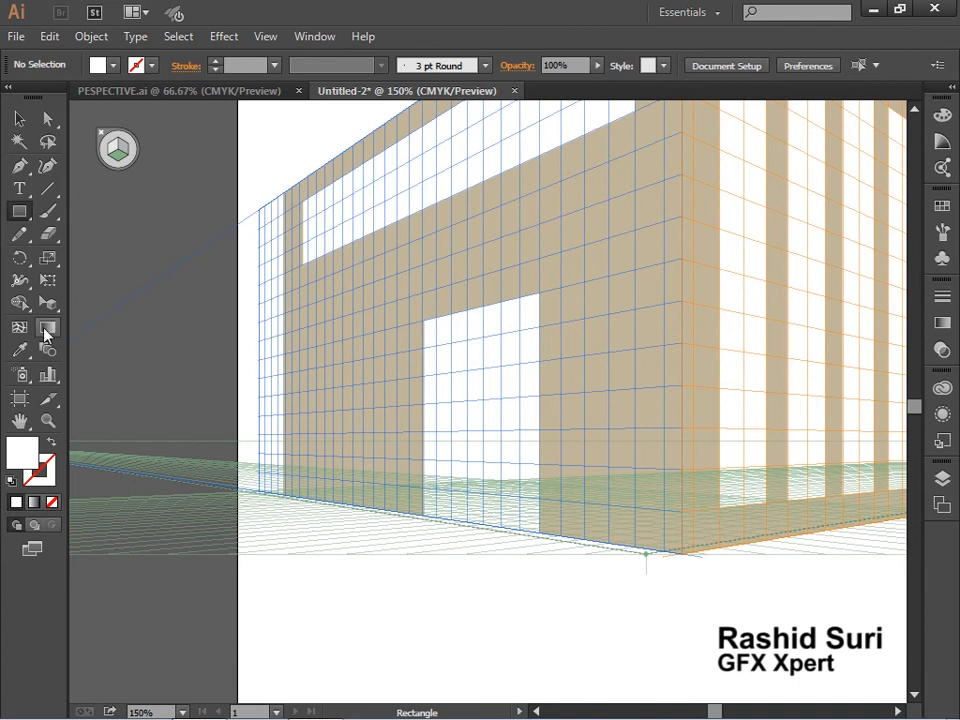
pyautogui.press('3')
pyautogui.moveTo(424, 322); pyautogui.dragTo(435, 518)
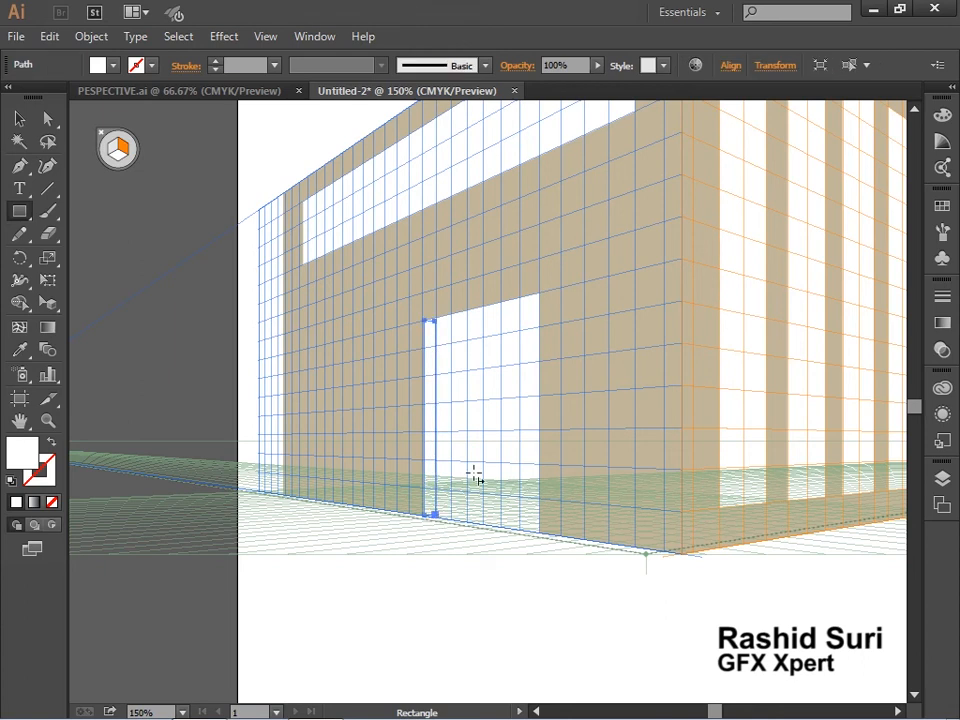
pyautogui.click(943, 208)
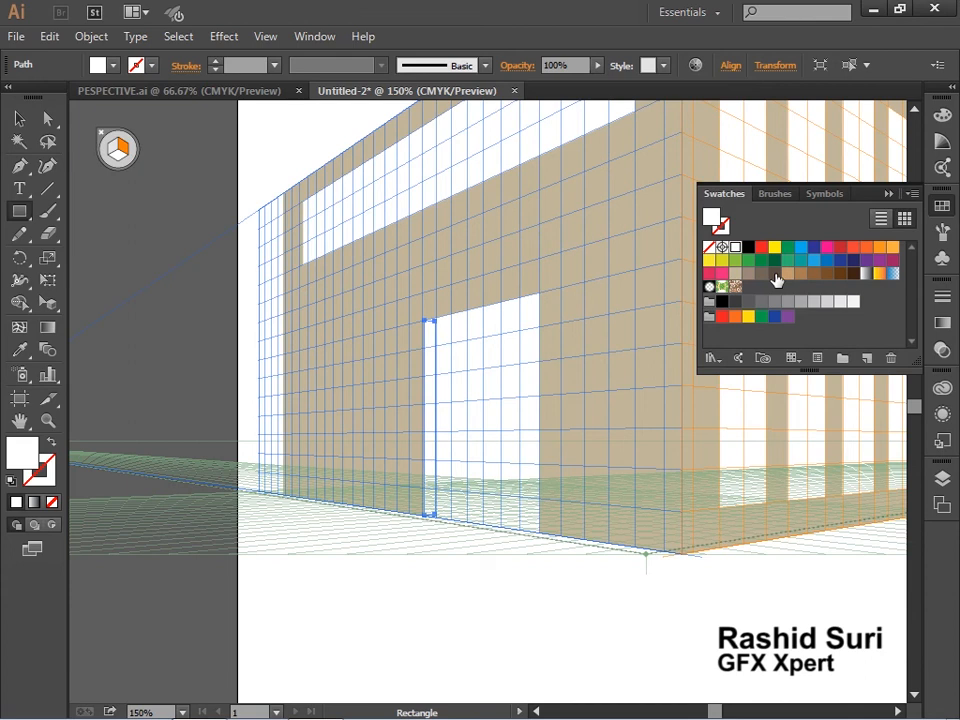
pyautogui.click(775, 274)
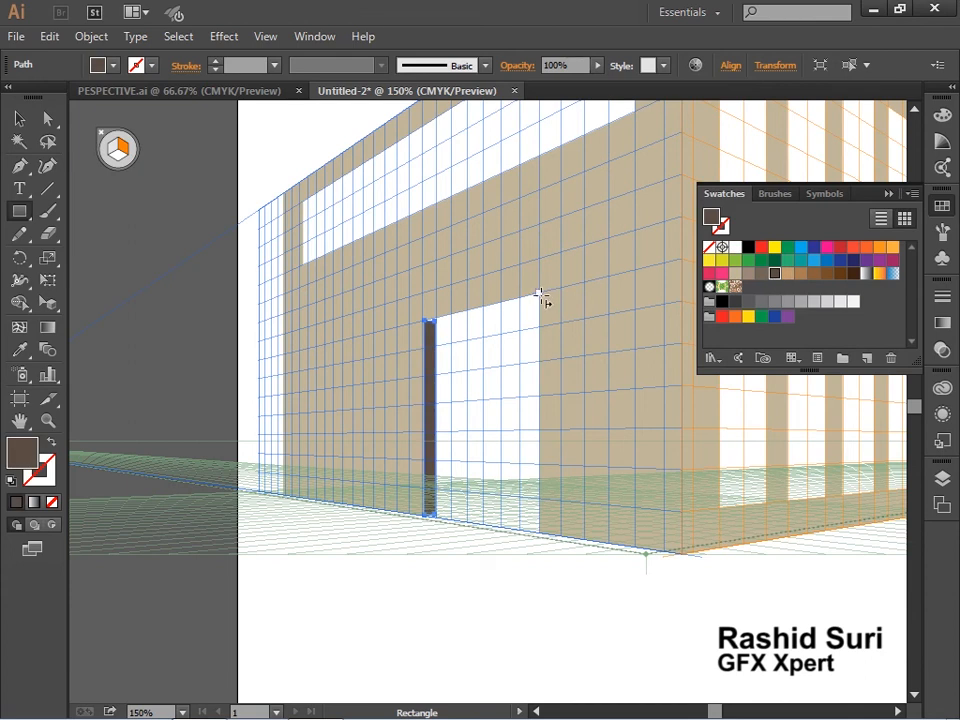
# On the horizontal plane, draw a brown strip along the door opening's top edge and trim it to the opening's width.
pyautogui.hotkey('ctrl', 'shift', 'a')
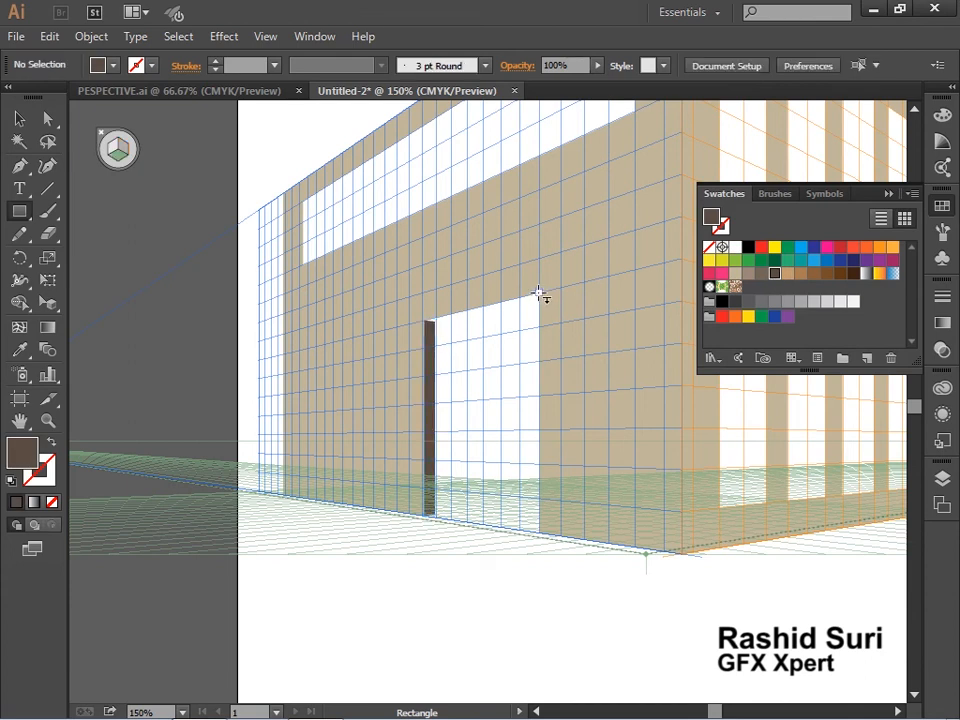
pyautogui.moveTo(540, 295); pyautogui.dragTo(461, 327)
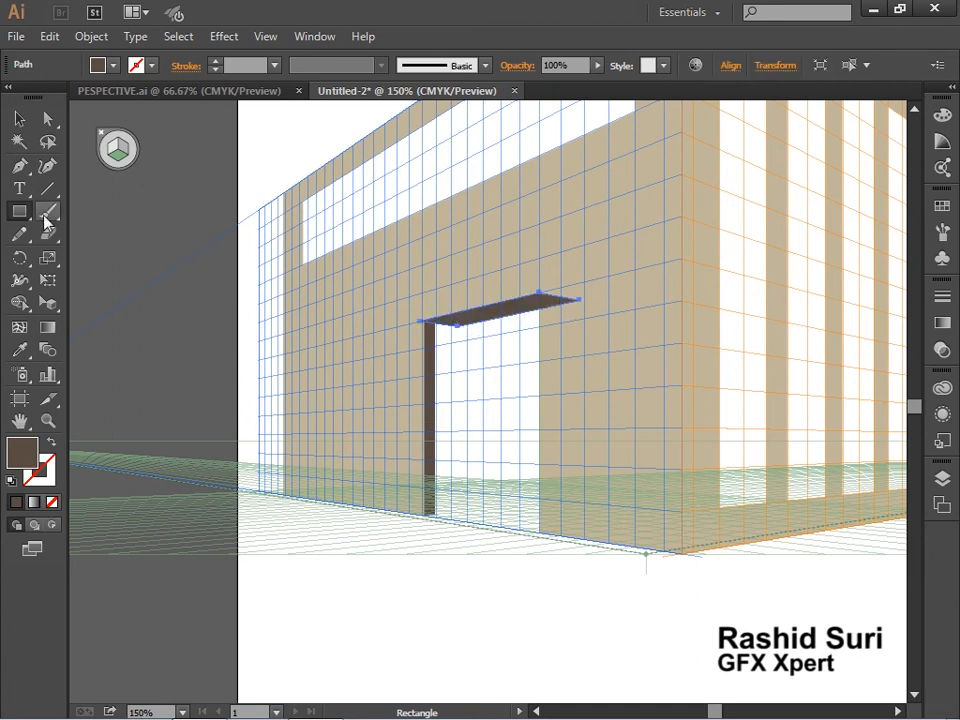
pyautogui.click(48, 303)
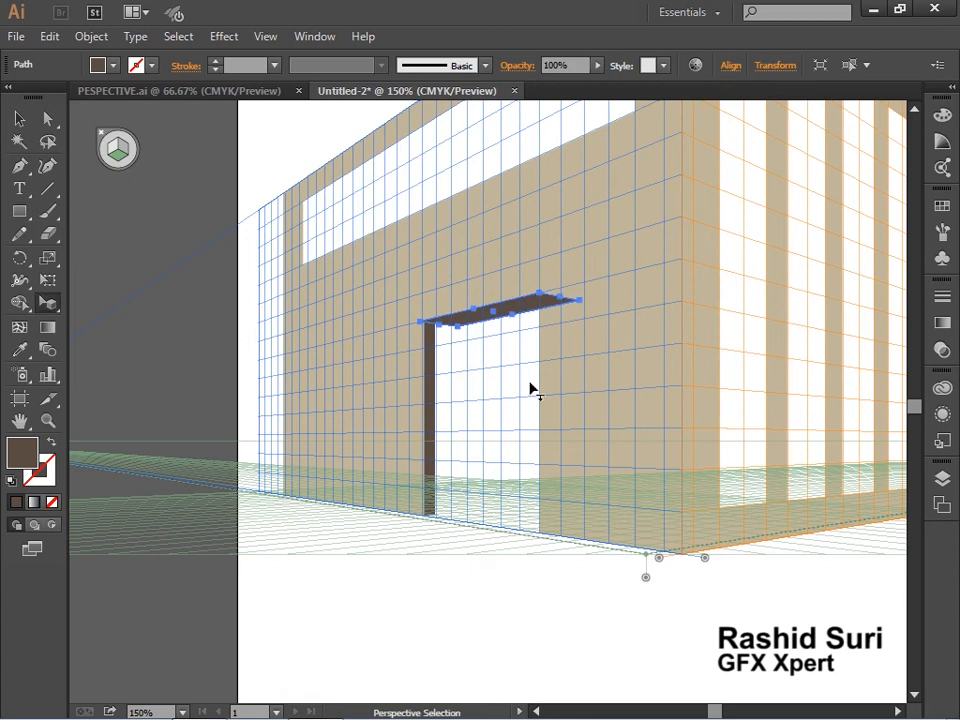
pyautogui.moveTo(512, 315); pyautogui.dragTo(500, 308)
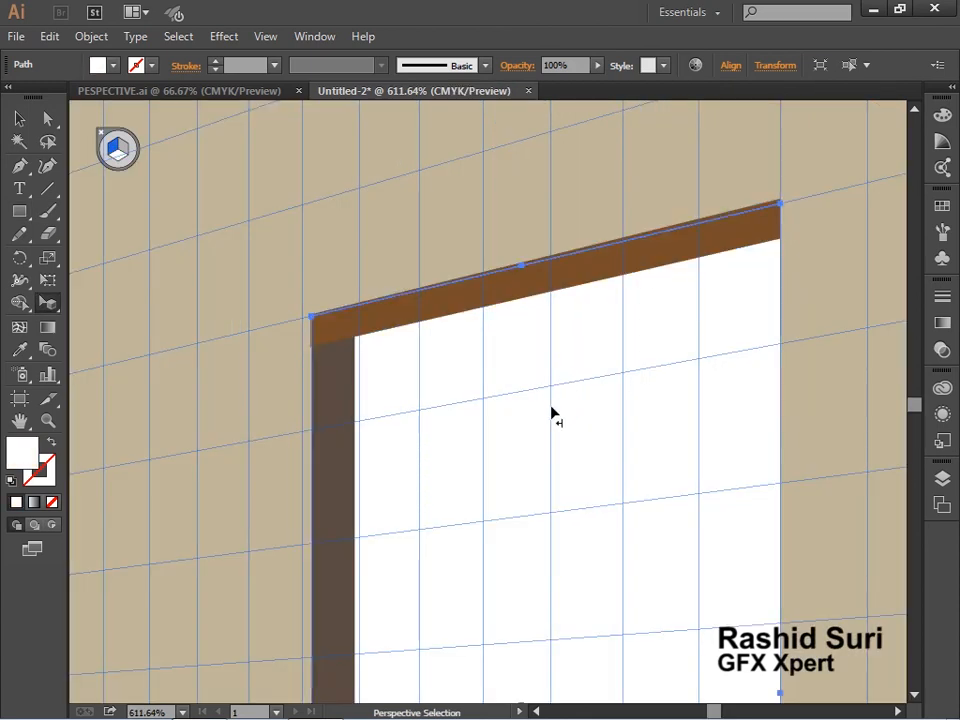
# On the left plane, draw a thin rectangle across the door opening's base and copy the side jamb's dark brown fill to it.
pyautogui.hotkey('ctrl', 'alt', 'space')
pyautogui.keyDown('ctrl'); pyautogui.keyDown('alt'); pyautogui.click(547, 408); pyautogui.keyUp('alt'); pyautogui.keyUp('ctrl')
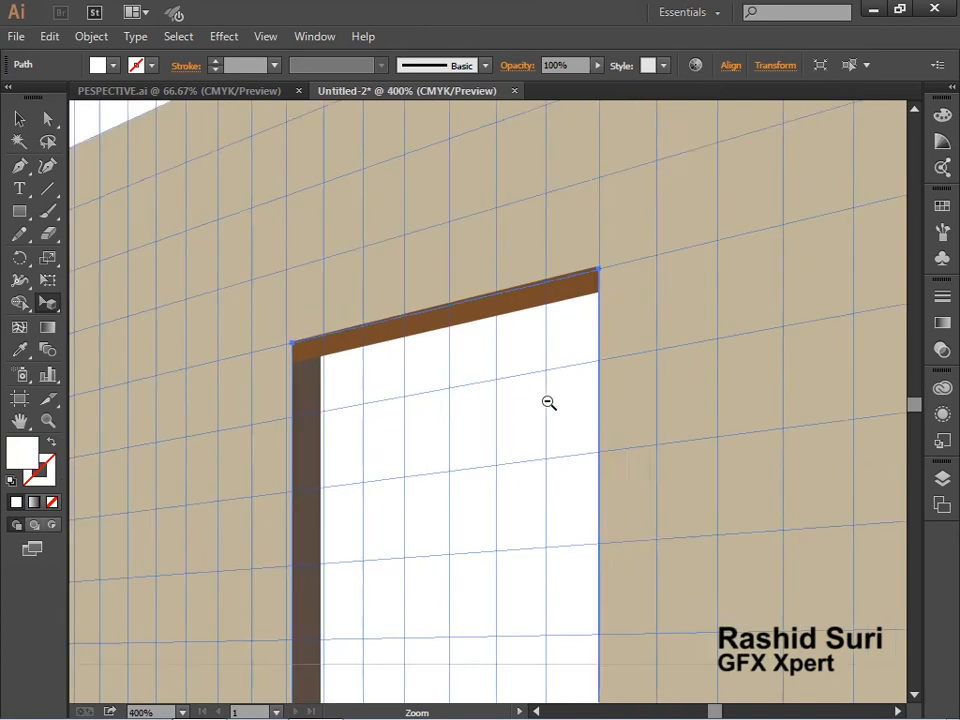
pyautogui.keyDown('ctrl'); pyautogui.keyDown('alt'); pyautogui.click(548, 404); pyautogui.keyUp('alt'); pyautogui.keyUp('ctrl')
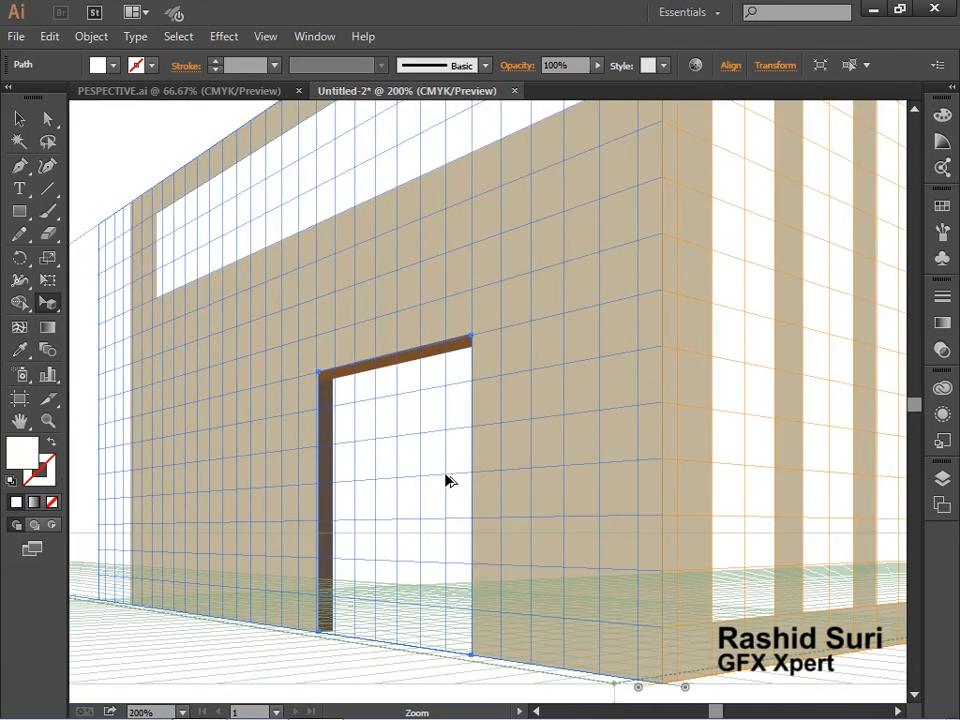
pyautogui.moveTo(429, 606); pyautogui.dragTo(450, 585)
pyautogui.hotkey('ctrl', 'alt', 'space')
pyautogui.keyDown('ctrl'); pyautogui.keyDown('alt'); pyautogui.click(489, 521); pyautogui.keyUp('alt'); pyautogui.keyUp('ctrl')
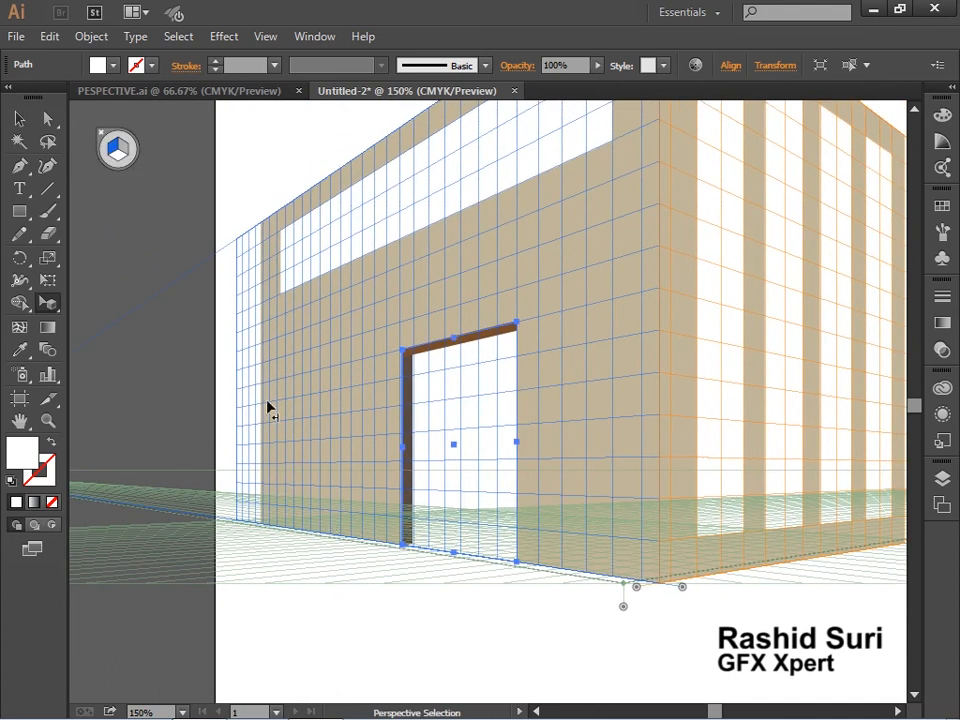
pyautogui.hotkey('ctrl', 'space')
pyautogui.moveTo(305, 338); pyautogui.dragTo(658, 656)
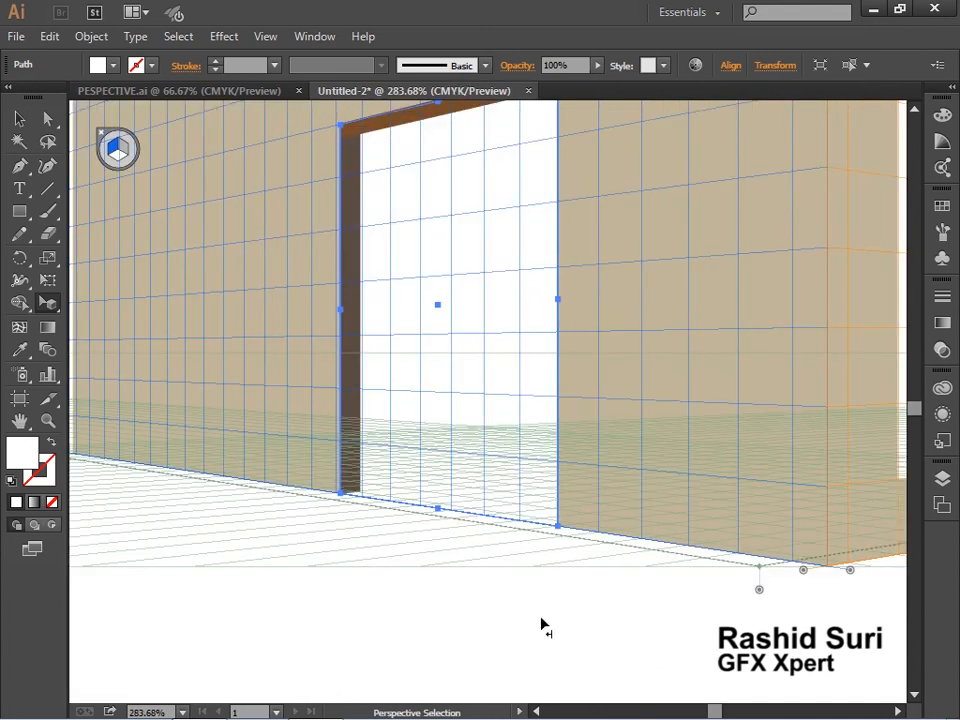
pyautogui.click(21, 212)
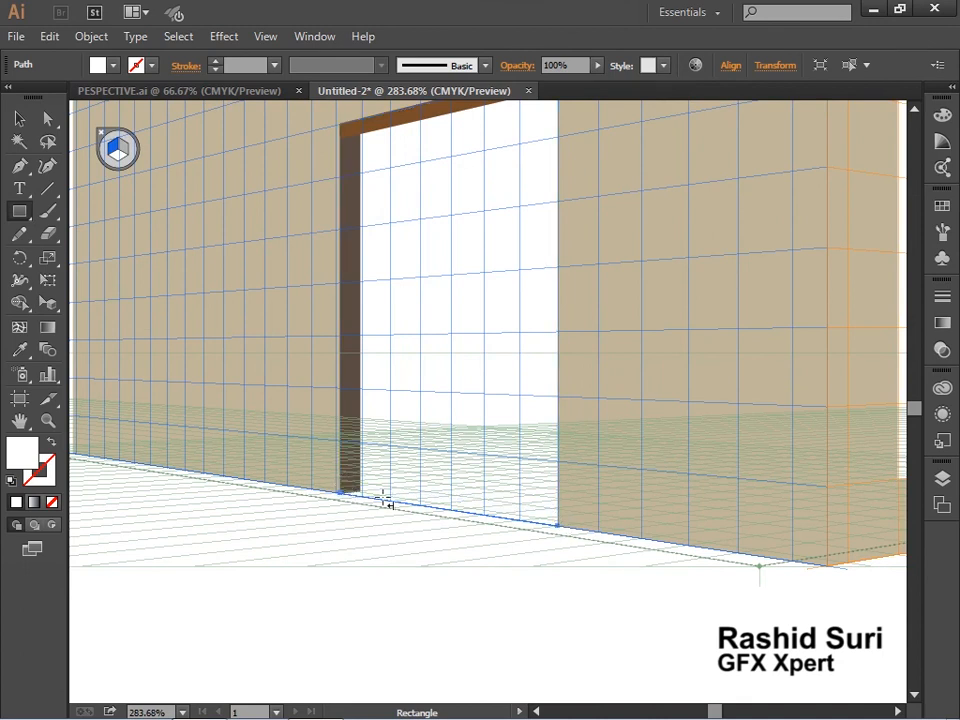
pyautogui.moveTo(560, 527)
pyautogui.mouseDown()
pyautogui.moveTo(407, 476)
pyautogui.moveTo(360, 484)
pyautogui.moveTo(337, 474)
pyautogui.mouseUp()
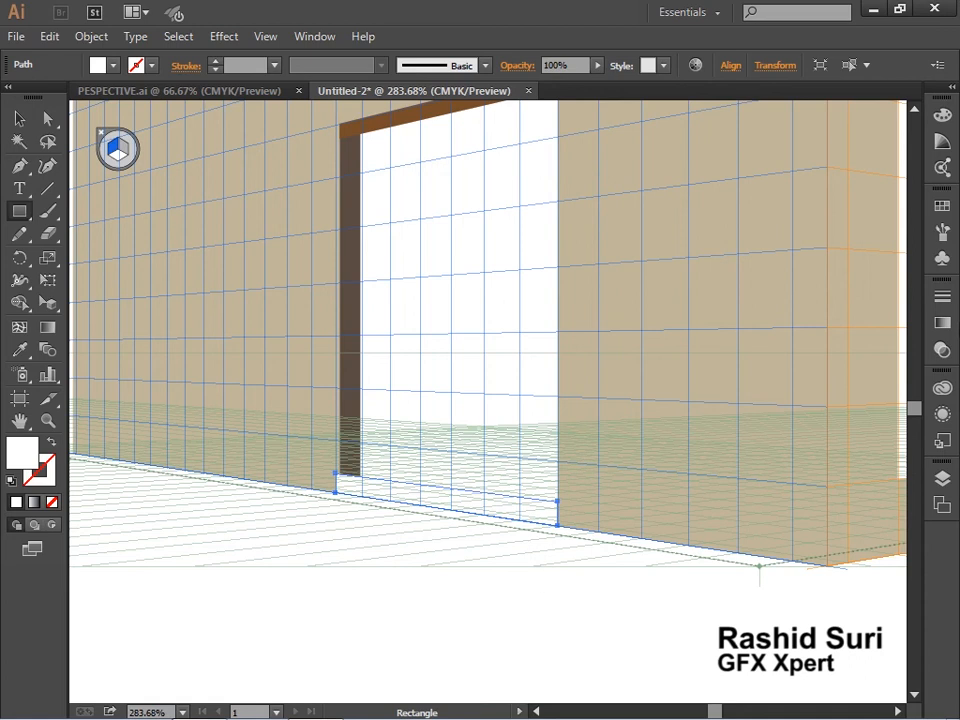
pyautogui.click(19, 349)
pyautogui.click(345, 378)
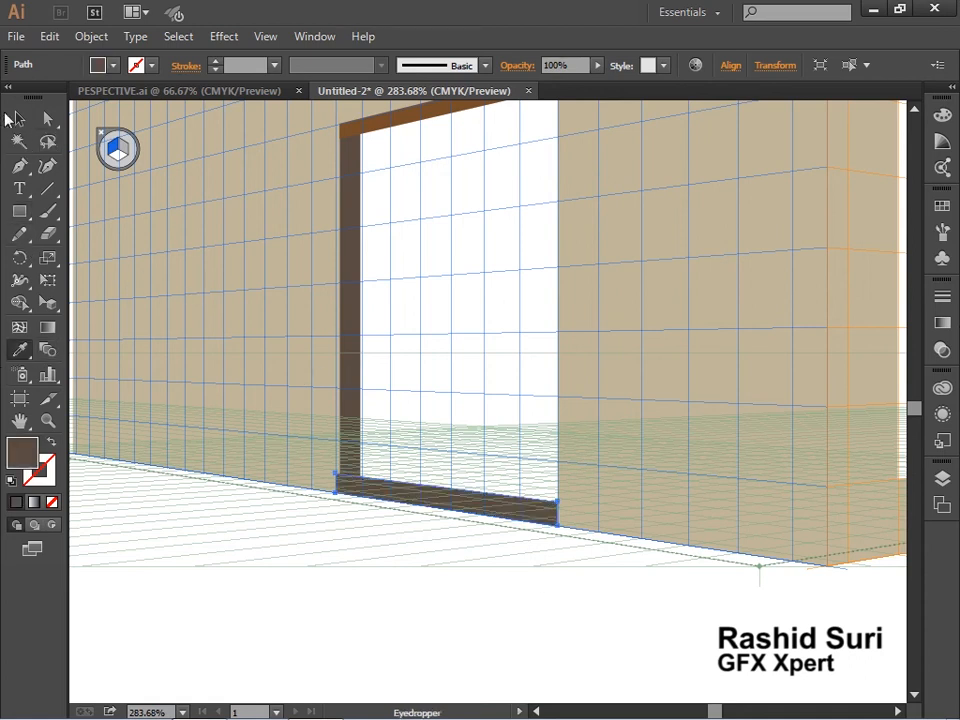
# Trim the dark brown base strip's far end to align with the door opening's side edge.
pyautogui.click(47, 305)
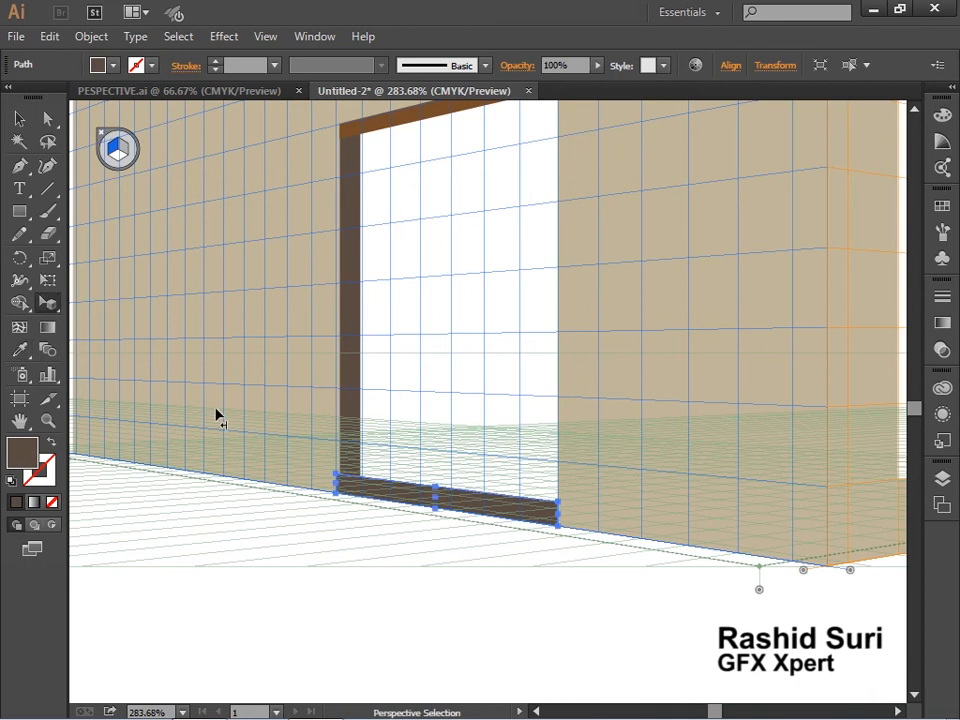
pyautogui.hotkey('ctrl', 'space')
pyautogui.moveTo(280, 418); pyautogui.dragTo(550, 566)
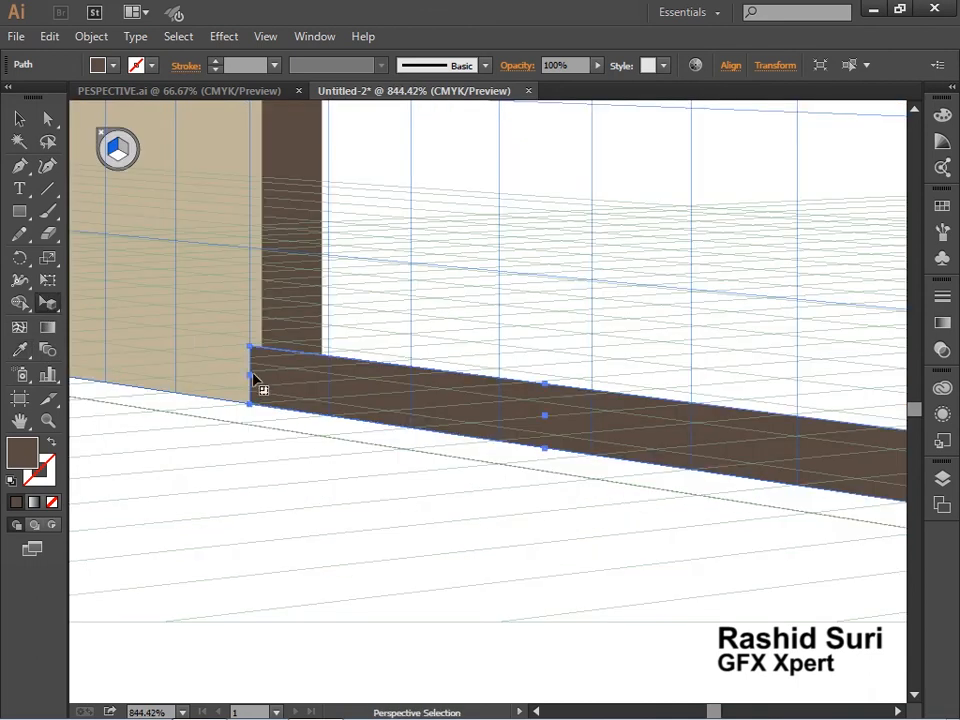
pyautogui.moveTo(249, 375); pyautogui.dragTo(264, 379)
# Draw a second thin dark brown rectangle on the left plane directly beneath the door's base strip, spanning the opening's width.
pyautogui.hotkey('ctrl', 'space')
pyautogui.keyDown('ctrl'); pyautogui.keyDown('alt'); pyautogui.click(479, 464); pyautogui.keyUp('alt'); pyautogui.keyUp('ctrl')
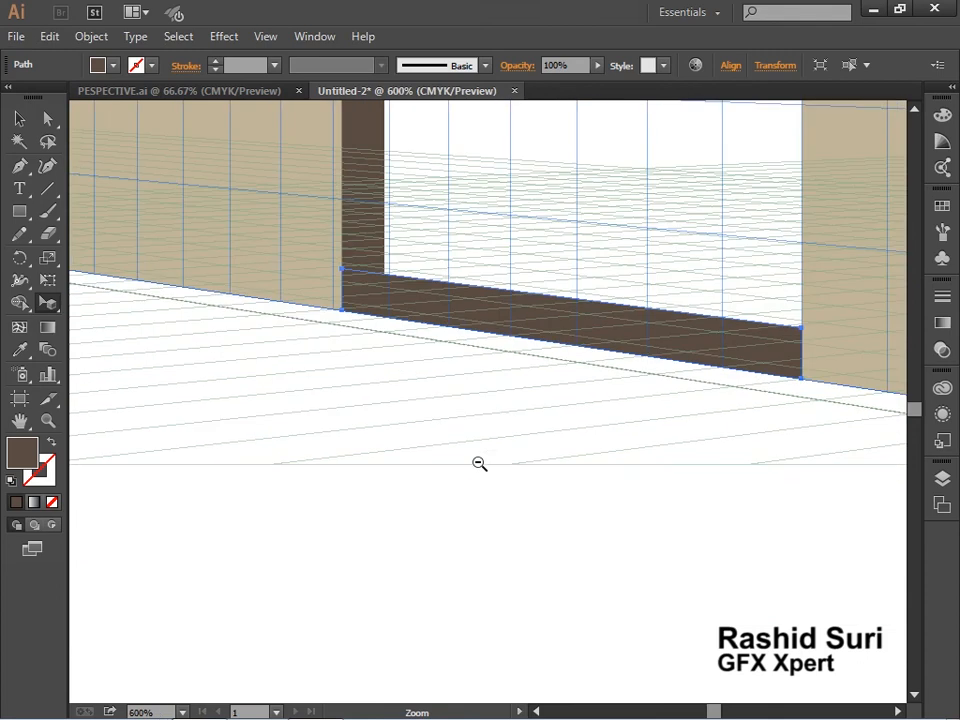
pyautogui.keyDown('ctrl'); pyautogui.click(552, 357); pyautogui.keyUp('ctrl')
pyautogui.keyDown('ctrl'); pyautogui.click(568, 423); pyautogui.keyUp('ctrl')
pyautogui.keyDown('ctrl'); pyautogui.keyDown('alt'); pyautogui.click(557, 409); pyautogui.keyUp('alt'); pyautogui.keyUp('ctrl')
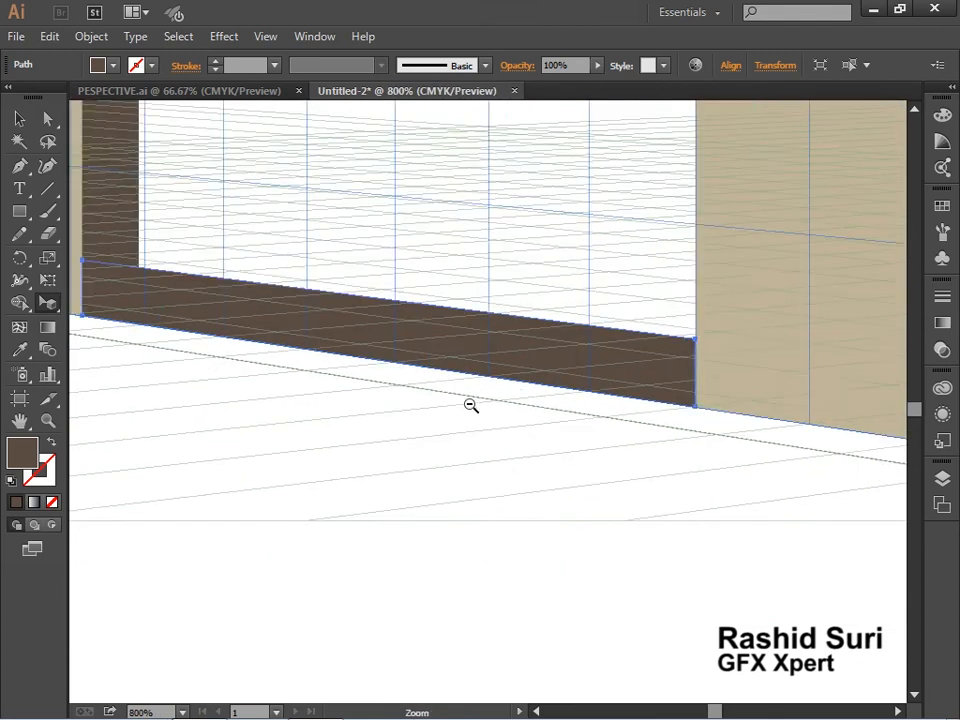
pyautogui.keyDown('ctrl'); pyautogui.keyDown('alt'); pyautogui.click(470, 405); pyautogui.keyUp('alt'); pyautogui.keyUp('ctrl')
pyautogui.keyDown('ctrl'); pyautogui.keyDown('alt'); pyautogui.click(488, 411); pyautogui.keyUp('alt'); pyautogui.keyUp('ctrl')
pyautogui.keyDown('ctrl'); pyautogui.keyDown('alt'); pyautogui.click(491, 422); pyautogui.keyUp('alt'); pyautogui.keyUp('ctrl')
pyautogui.moveTo(452, 392); pyautogui.dragTo(470, 546)
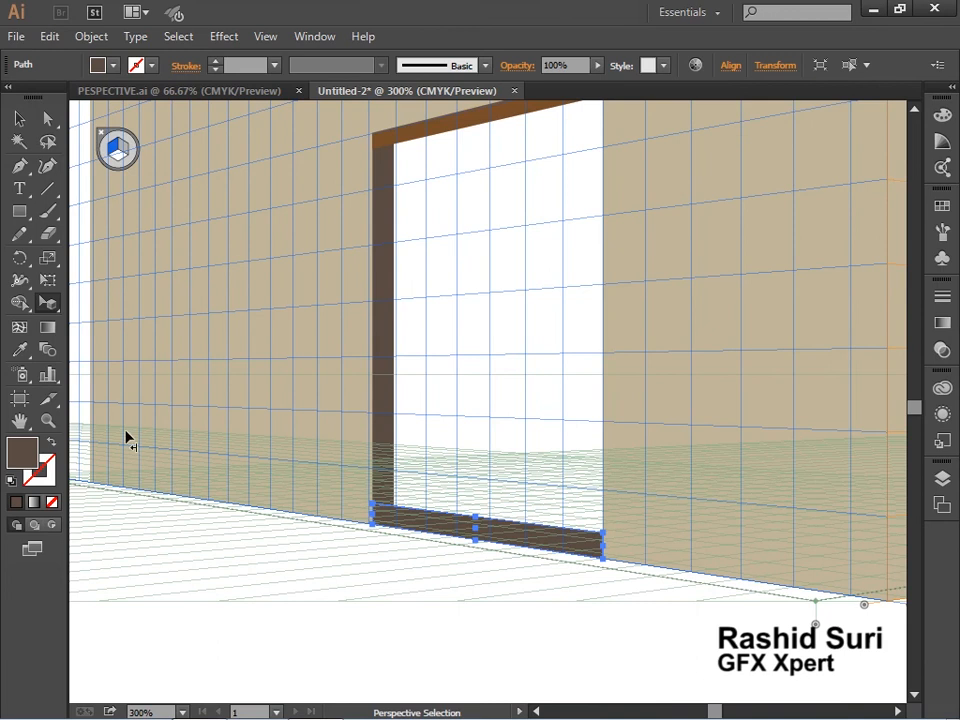
pyautogui.click(19, 211)
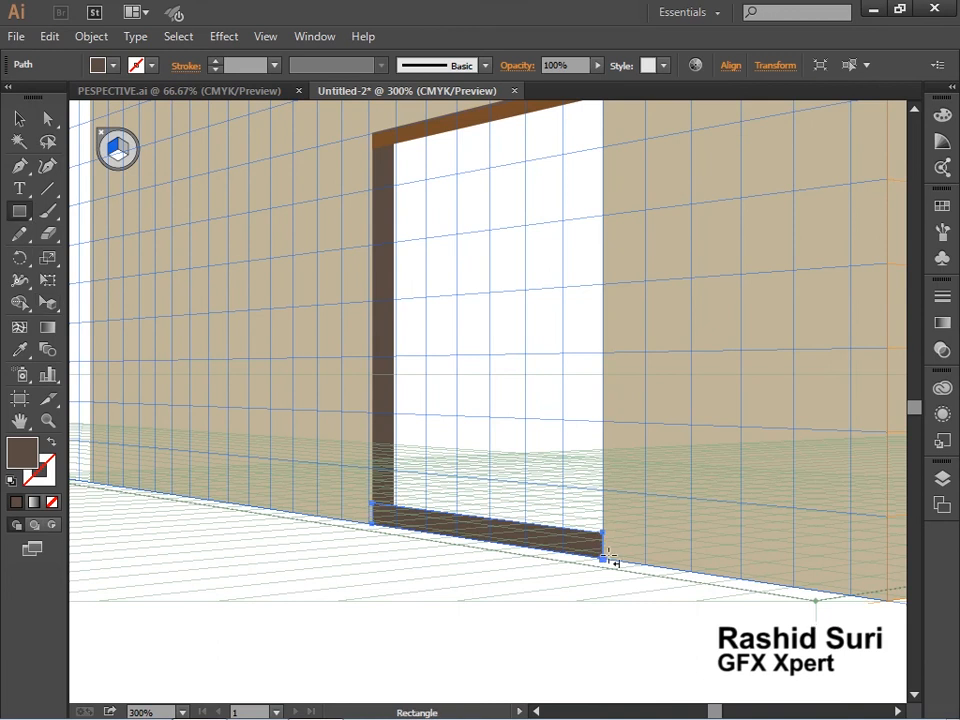
pyautogui.moveTo(604, 563); pyautogui.dragTo(377, 553)
pyautogui.keyDown('ctrl'); pyautogui.keyDown('alt'); pyautogui.click(467, 549); pyautogui.keyUp('alt'); pyautogui.keyUp('ctrl')
pyautogui.keyDown('ctrl'); pyautogui.keyDown('alt'); pyautogui.click(467, 549); pyautogui.keyUp('alt'); pyautogui.keyUp('ctrl')
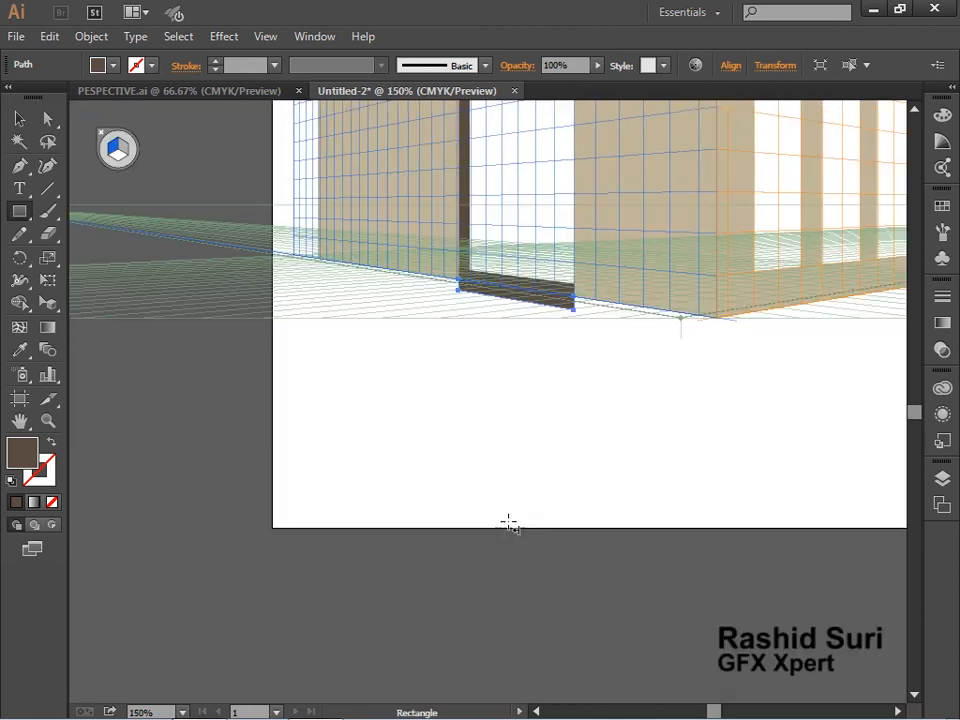
pyautogui.moveTo(391, 225); pyautogui.dragTo(686, 367)
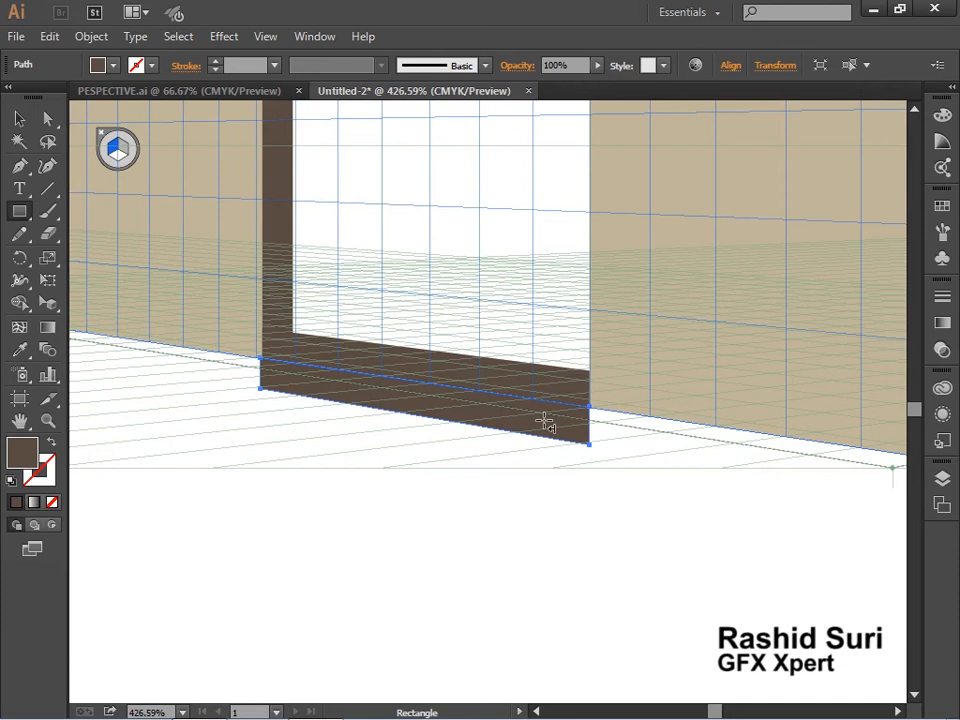
# Undo the last brown rectangle, then draw a step tread on the horizontal plane in front of the door base and fill it medium grey.
pyautogui.hotkey('ctrl', 'z')
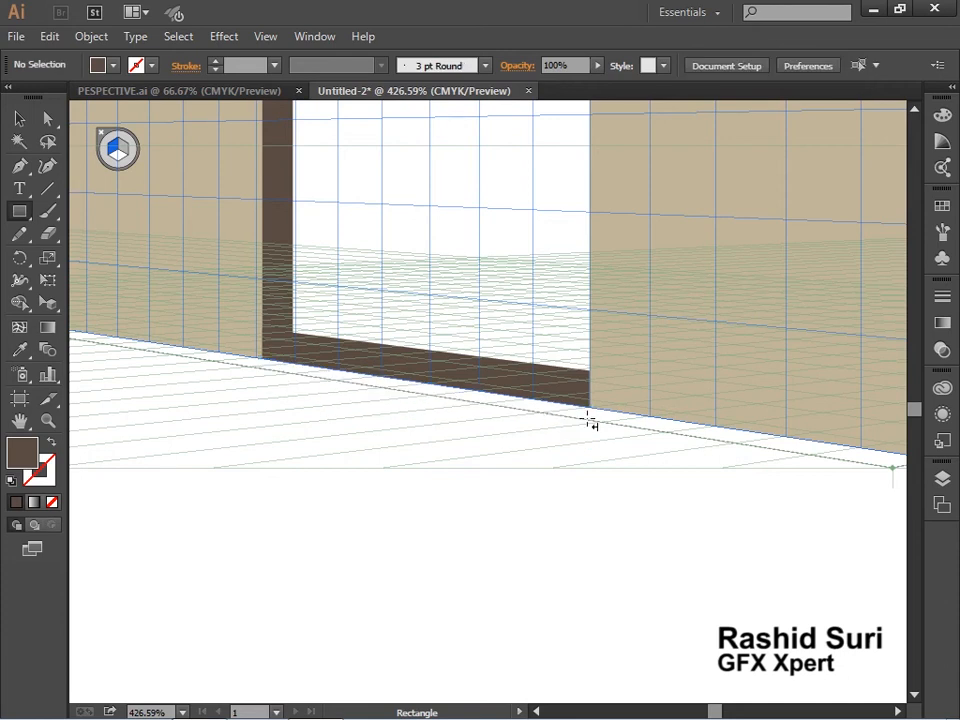
pyautogui.press('2')
pyautogui.moveTo(589, 407); pyautogui.dragTo(189, 366)
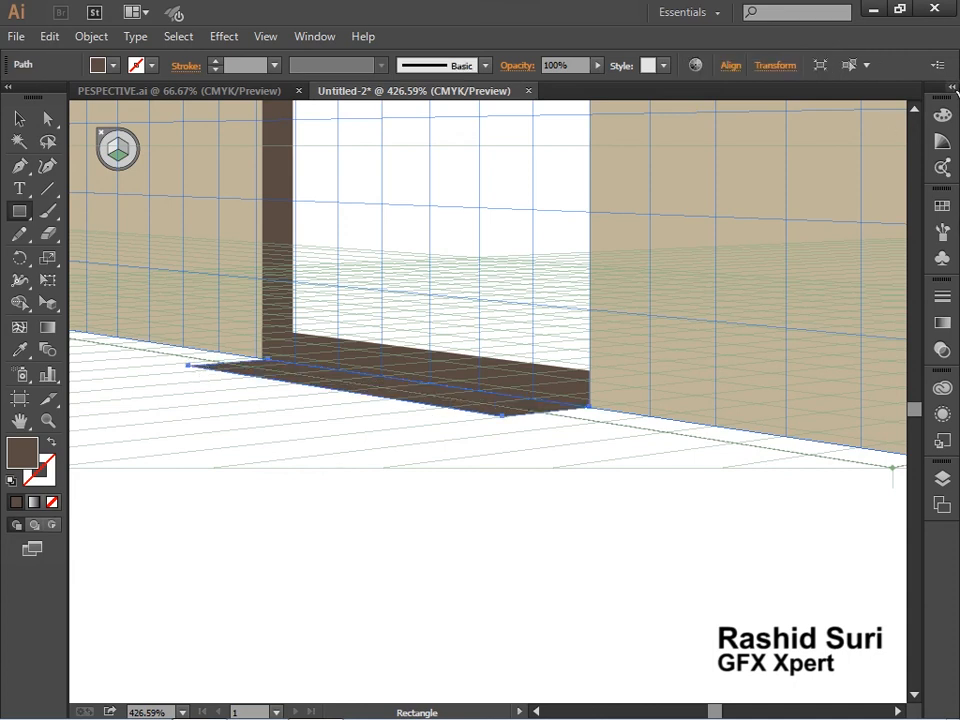
pyautogui.click(941, 207)
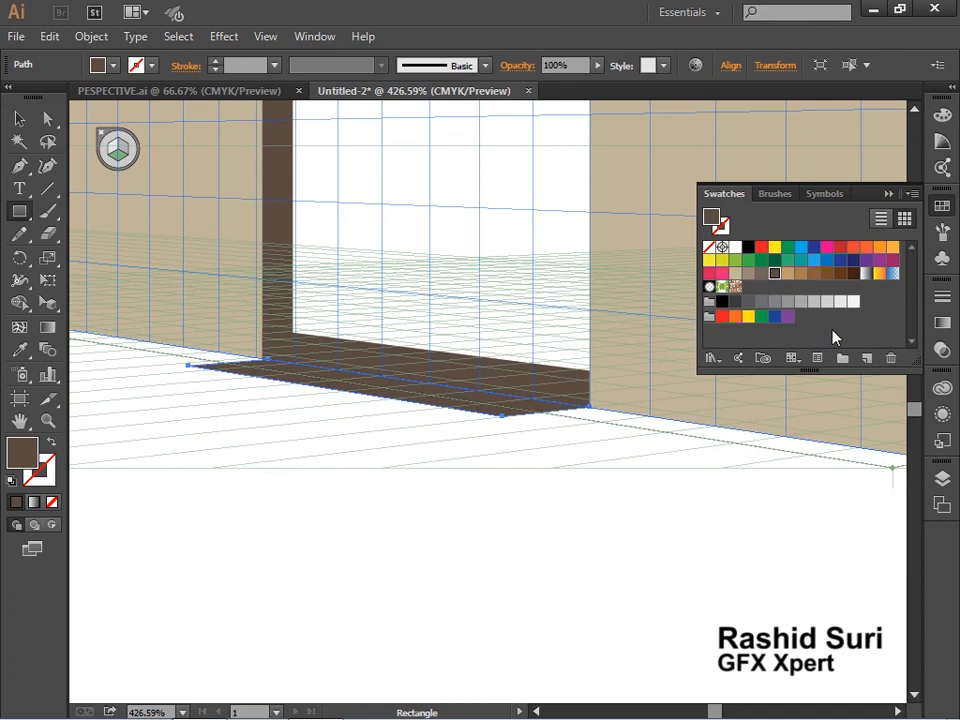
pyautogui.click(787, 302)
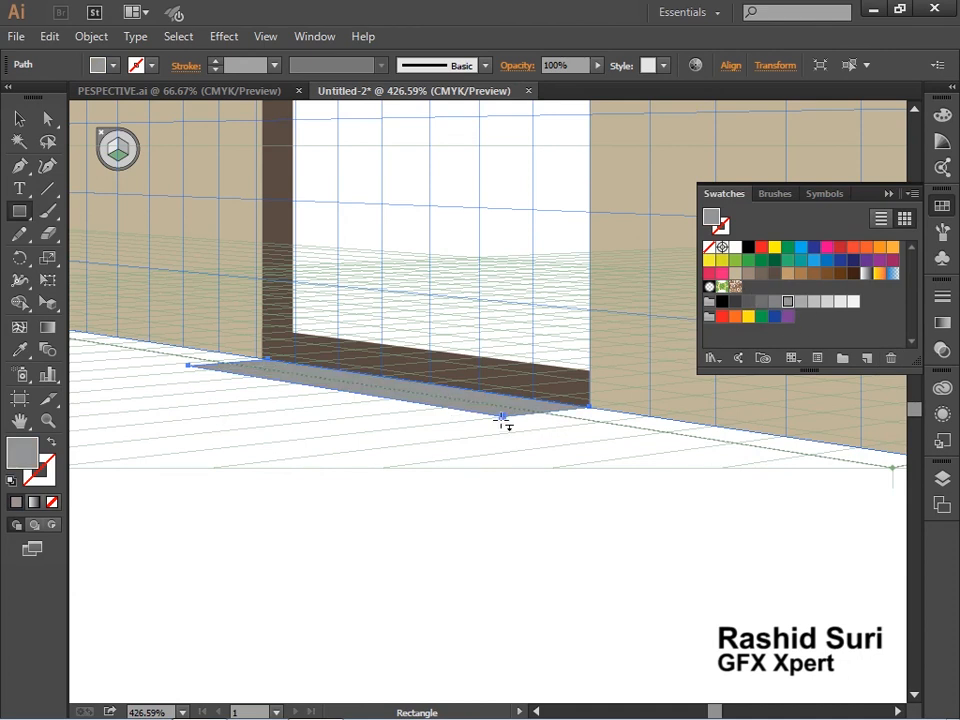
# On the left plane, draw a thin riser rectangle beneath the tread's front edge and fill it with the next darker grey swatch.
pyautogui.hotkey('ctrl', 'shift', 'a')
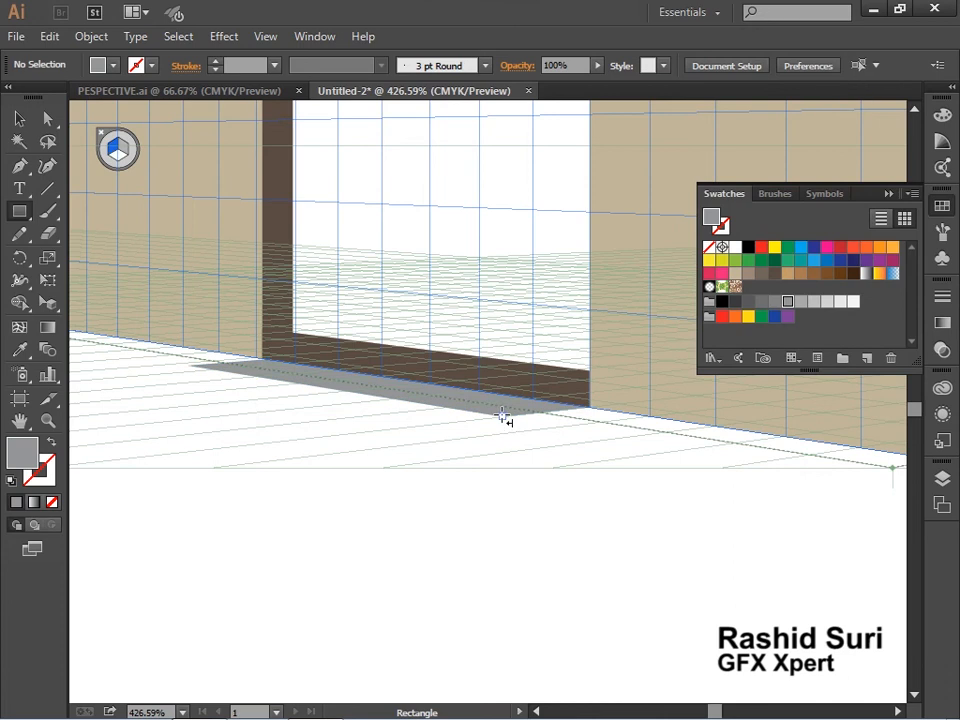
pyautogui.moveTo(503, 417); pyautogui.dragTo(189, 384)
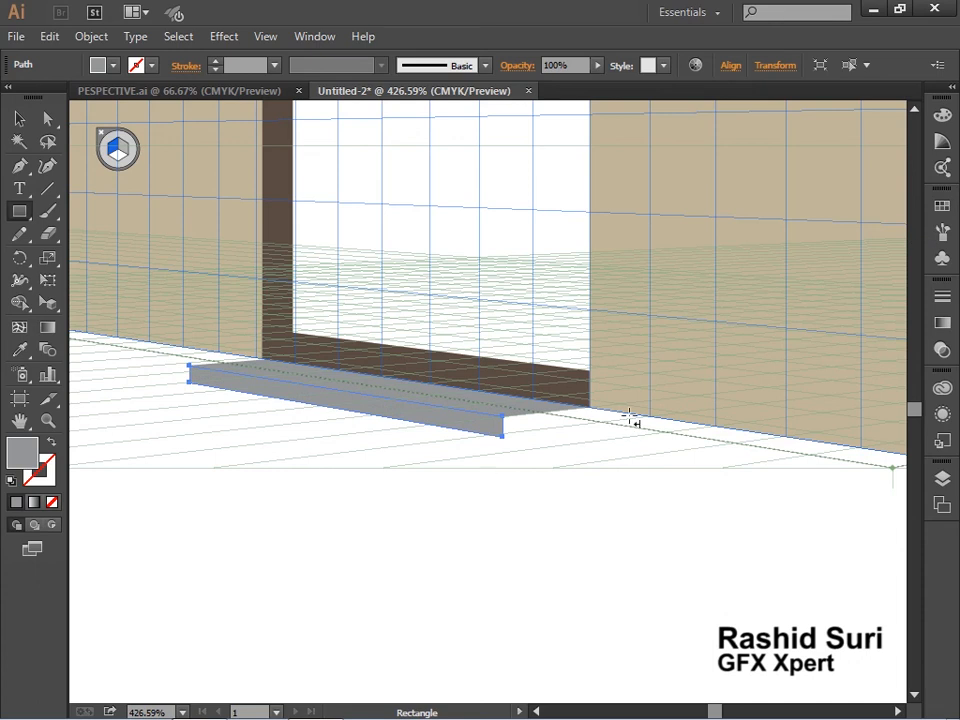
pyautogui.click(941, 206)
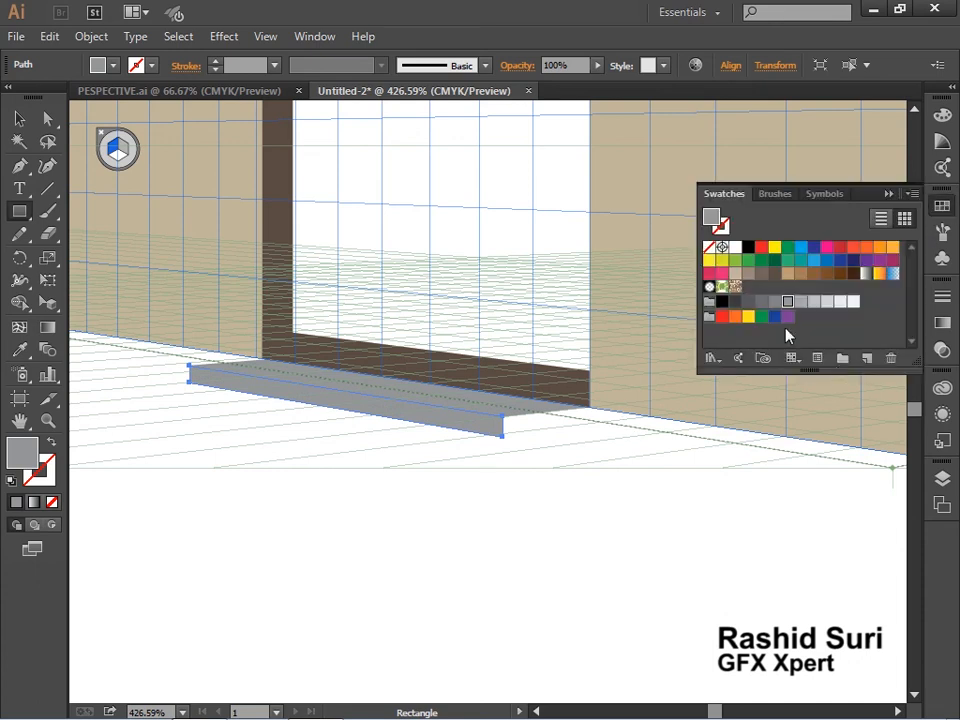
pyautogui.click(775, 301)
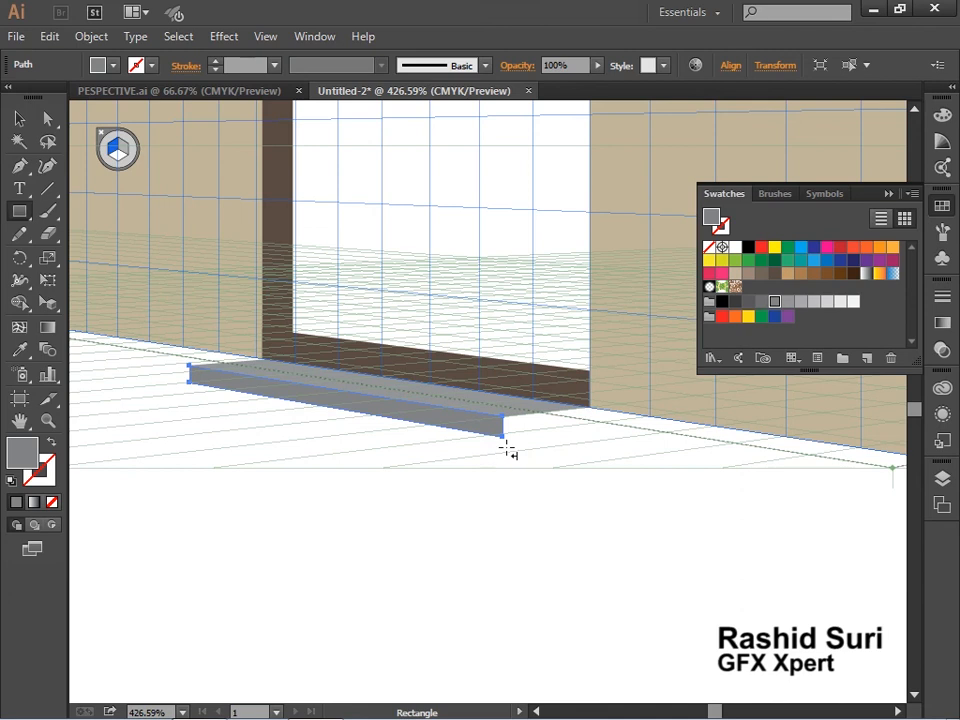
# On the horizontal plane, draw a second, lower tread extending outward from the riser's bottom edge and fill it with the upper tread's lighter grey.
pyautogui.moveTo(505, 447); pyautogui.dragTo(395, 450)
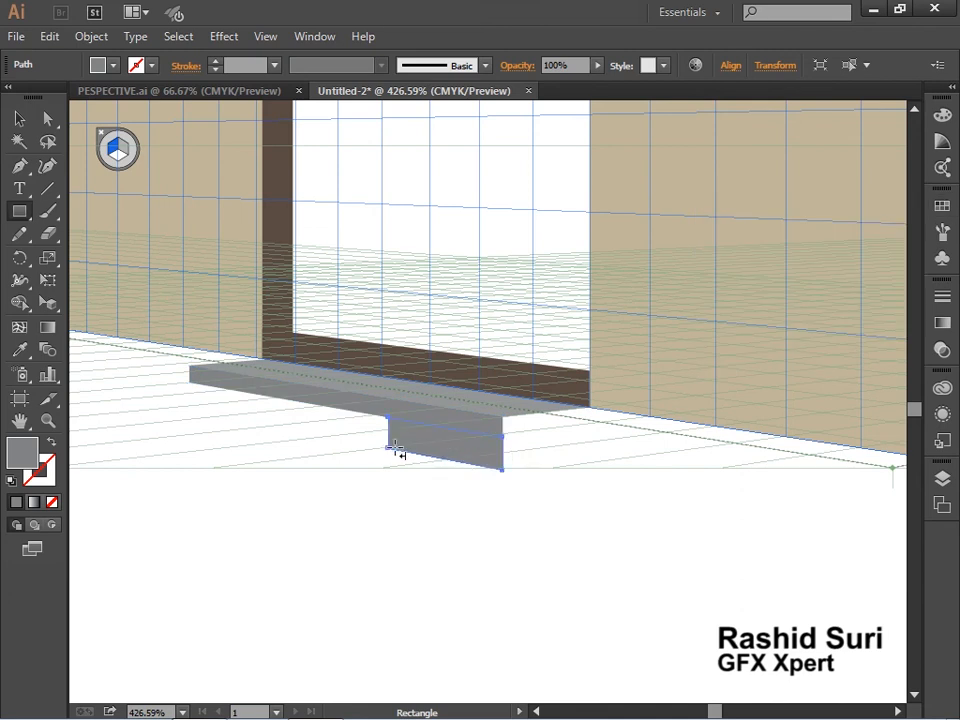
pyautogui.hotkey('ctrl', 'z')
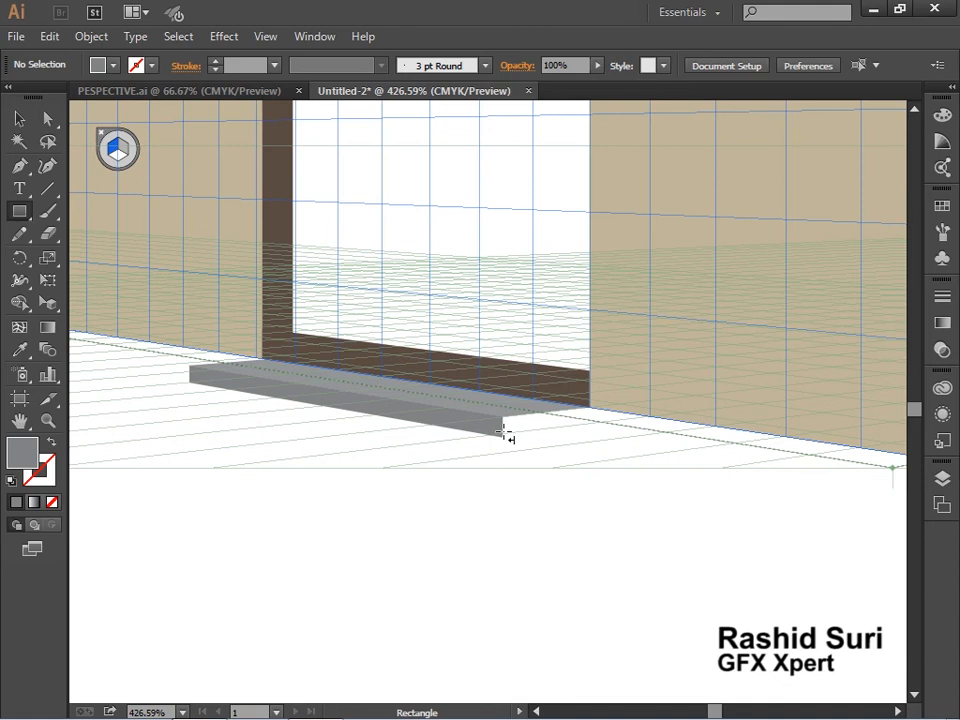
pyautogui.press('2')
pyautogui.moveTo(503, 437); pyautogui.dragTo(137, 386)
pyautogui.hotkey('ctrl', 'space')
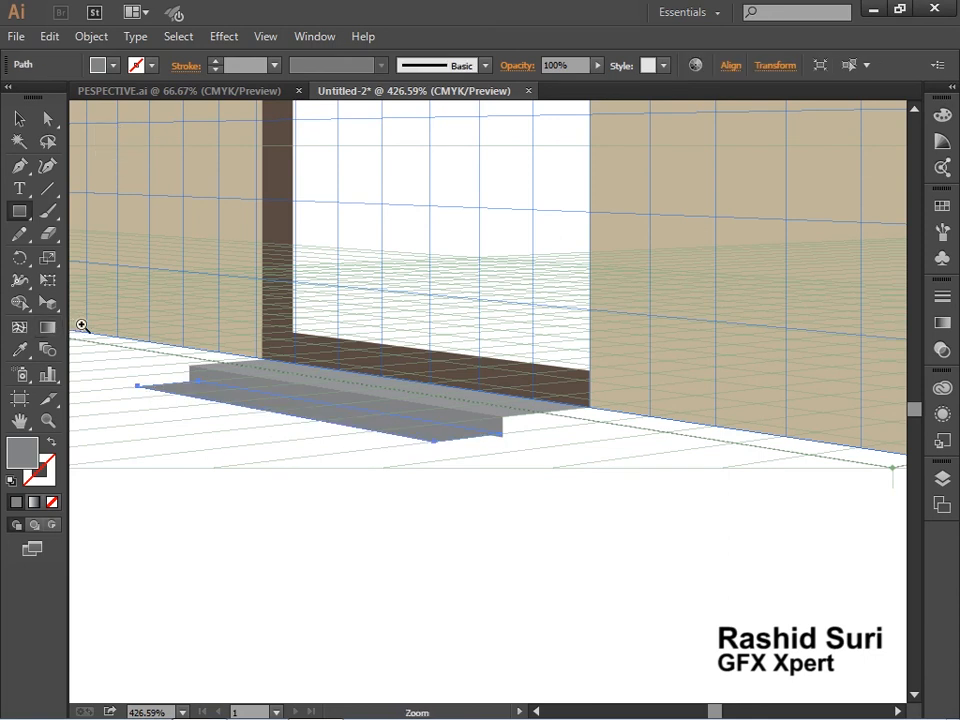
pyautogui.moveTo(90, 328); pyautogui.dragTo(617, 514)
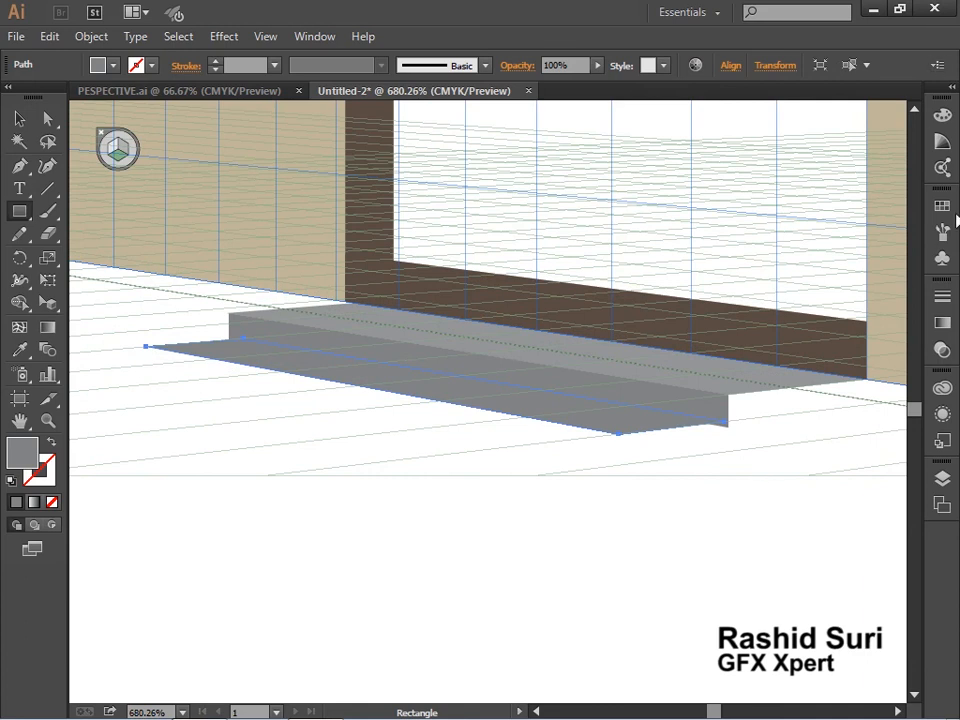
pyautogui.click(942, 206)
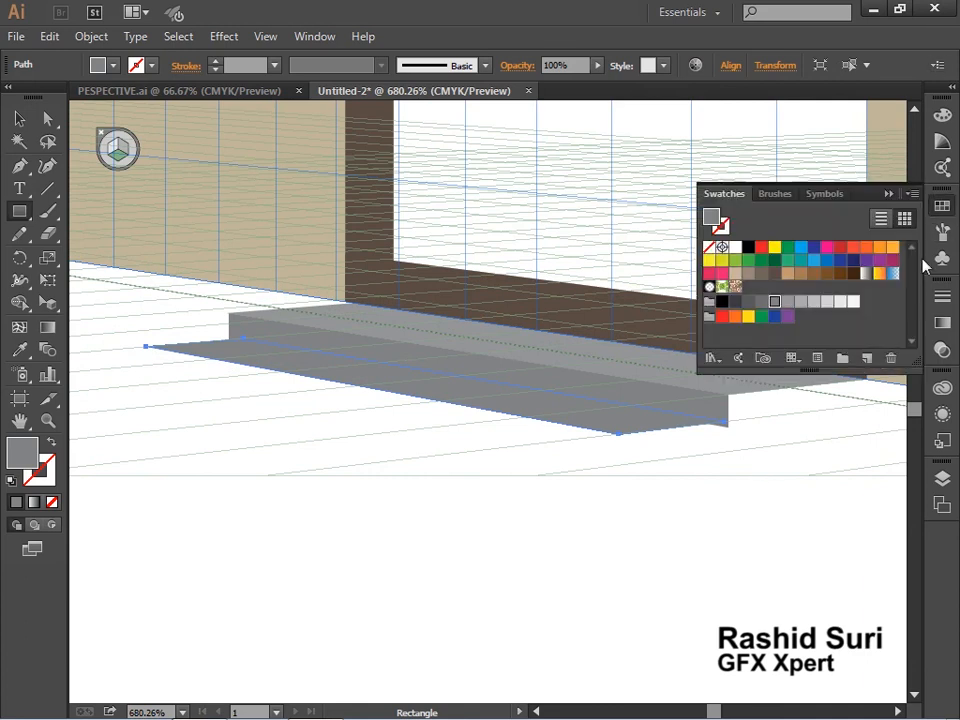
pyautogui.click(787, 301)
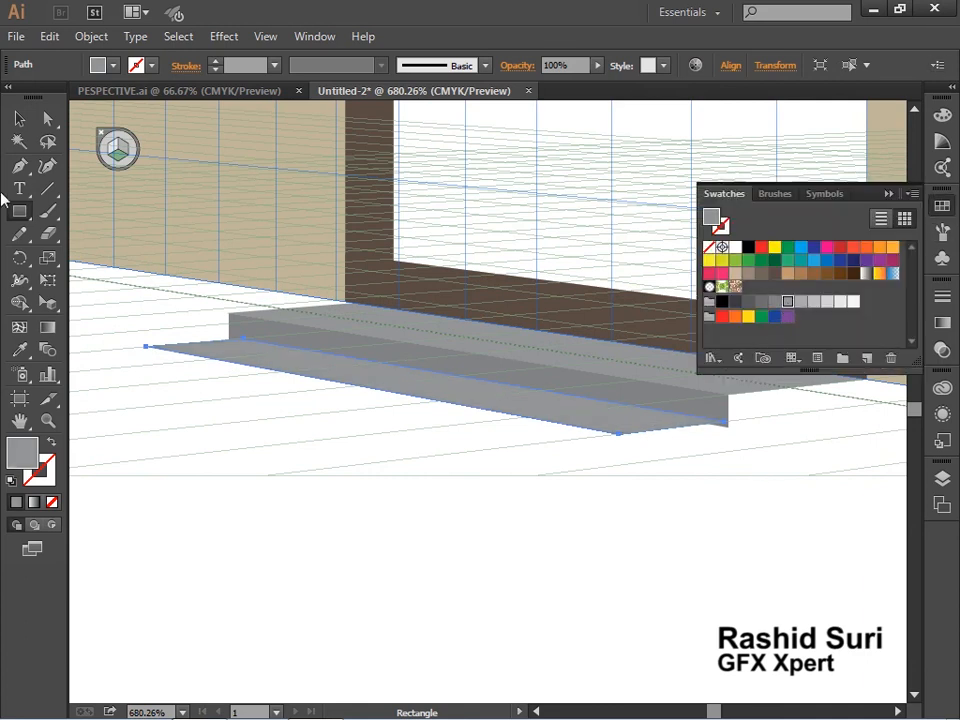
# With Perspective Selection, stretch the lower tread's near end to meet the upper riser's bottom corner.
pyautogui.click(50, 307)
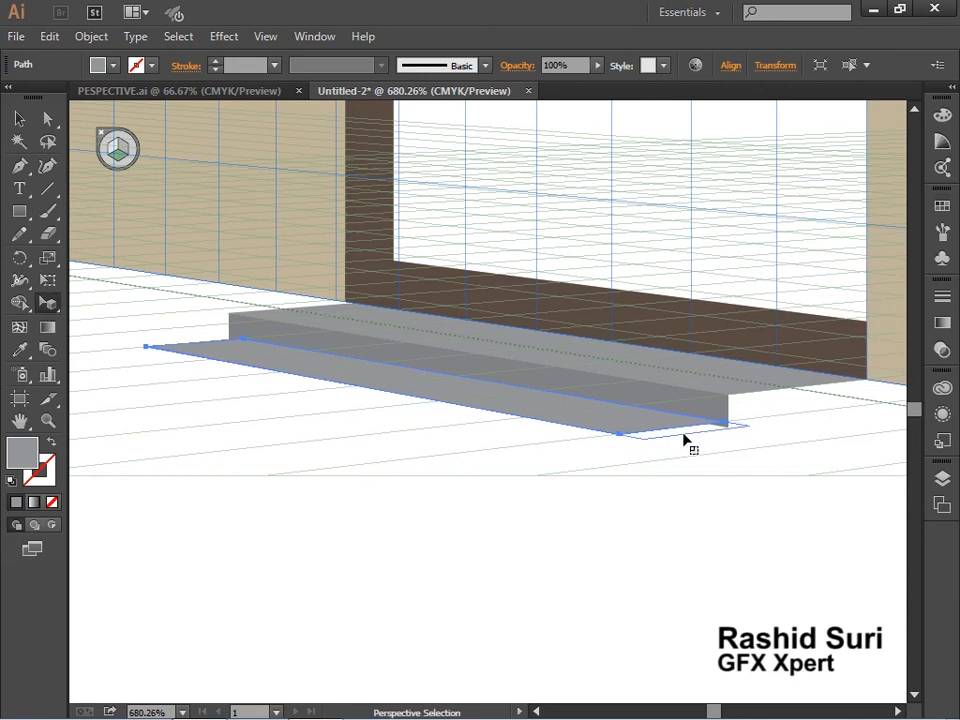
pyautogui.click(549, 416)
pyautogui.moveTo(548, 405); pyautogui.dragTo(549, 406)
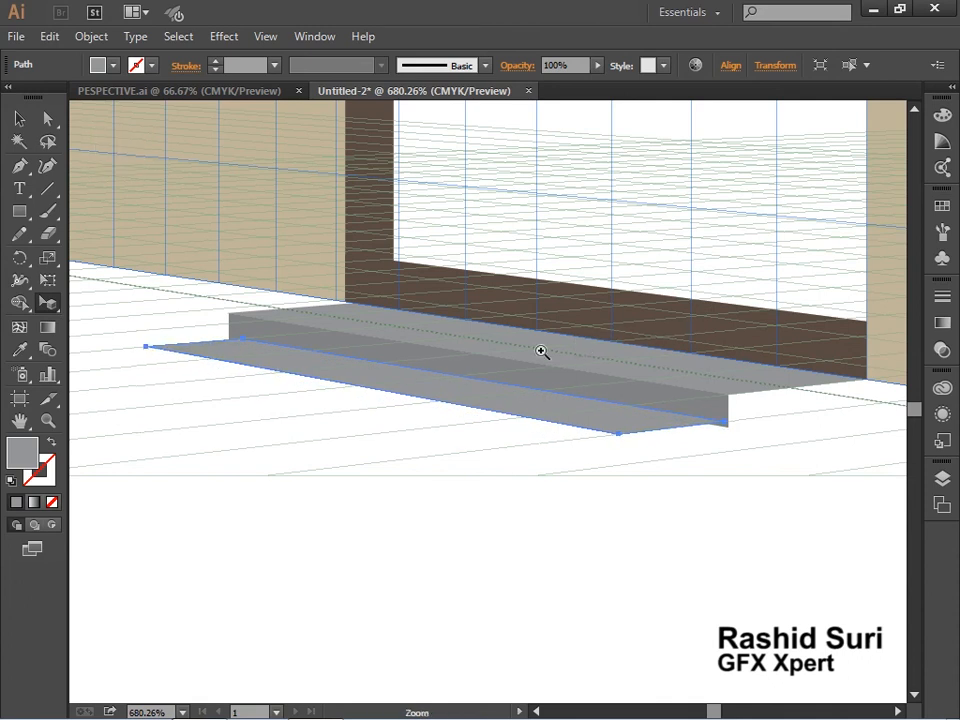
pyautogui.moveTo(541, 352); pyautogui.dragTo(789, 521)
pyautogui.moveTo(571, 433); pyautogui.dragTo(583, 452)
# Extend the lower tread's far end outward to line up with the upper riser's far edge.
pyautogui.press('space')
pyautogui.moveTo(123, 373); pyautogui.dragTo(450, 469)
pyautogui.moveTo(120, 412); pyautogui.dragTo(574, 503)
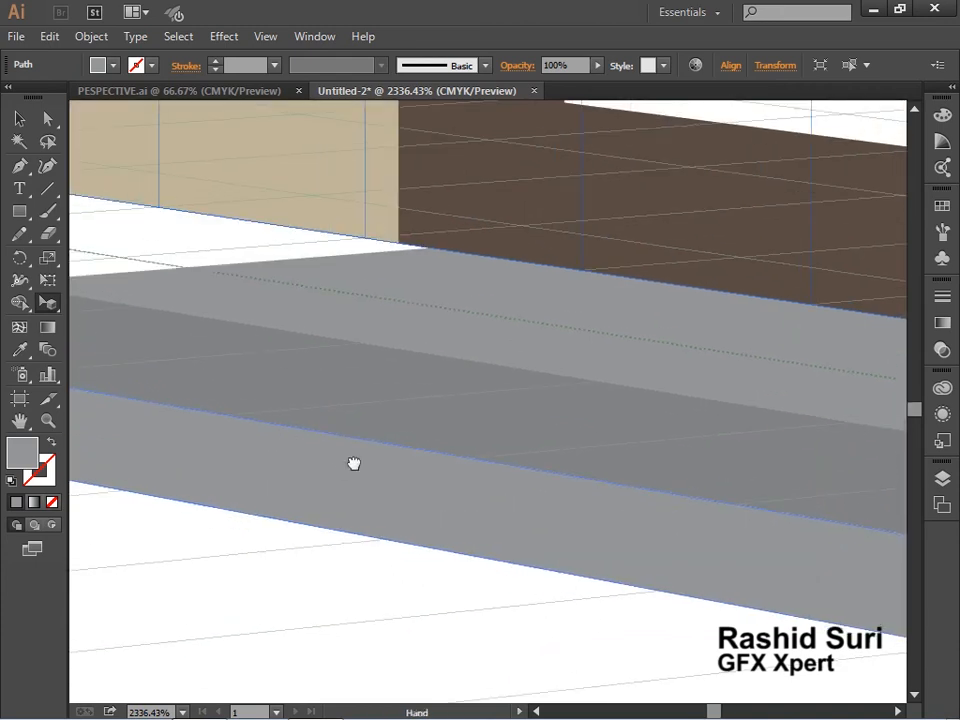
pyautogui.moveTo(248, 446); pyautogui.dragTo(508, 501)
pyautogui.press('space')
pyautogui.moveTo(278, 480); pyautogui.dragTo(466, 502)
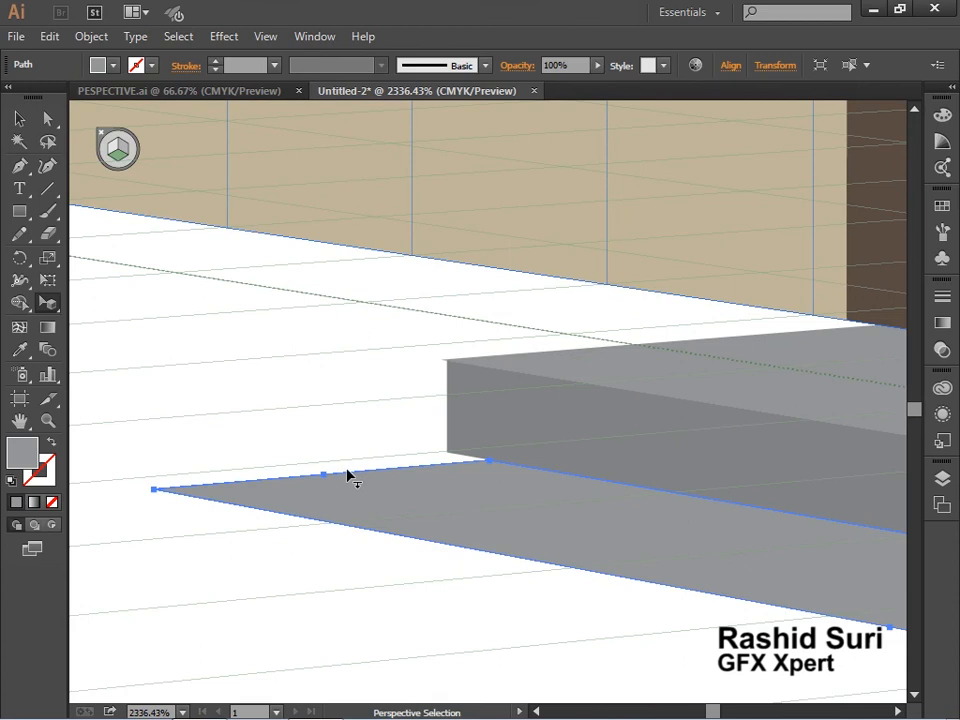
pyautogui.moveTo(323, 474); pyautogui.dragTo(310, 462)
pyautogui.moveTo(310, 468); pyautogui.dragTo(312, 469)
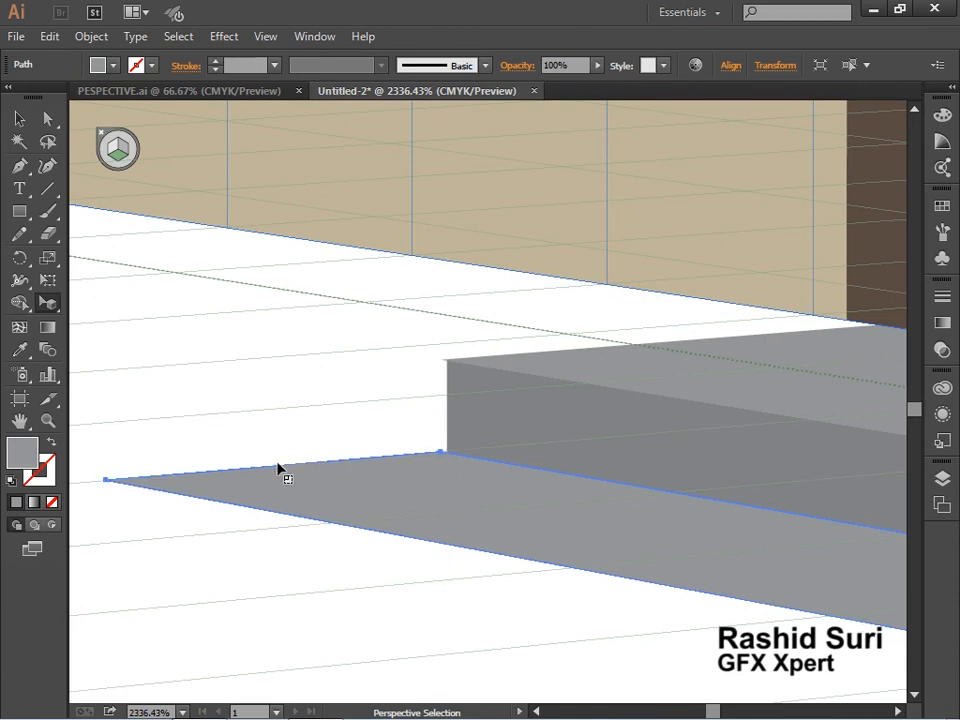
# Fine-tune the lower tread's far inner corner so it sits exactly on the upper riser's bottom corner.
pyautogui.hotkey('ctrl', 'space')
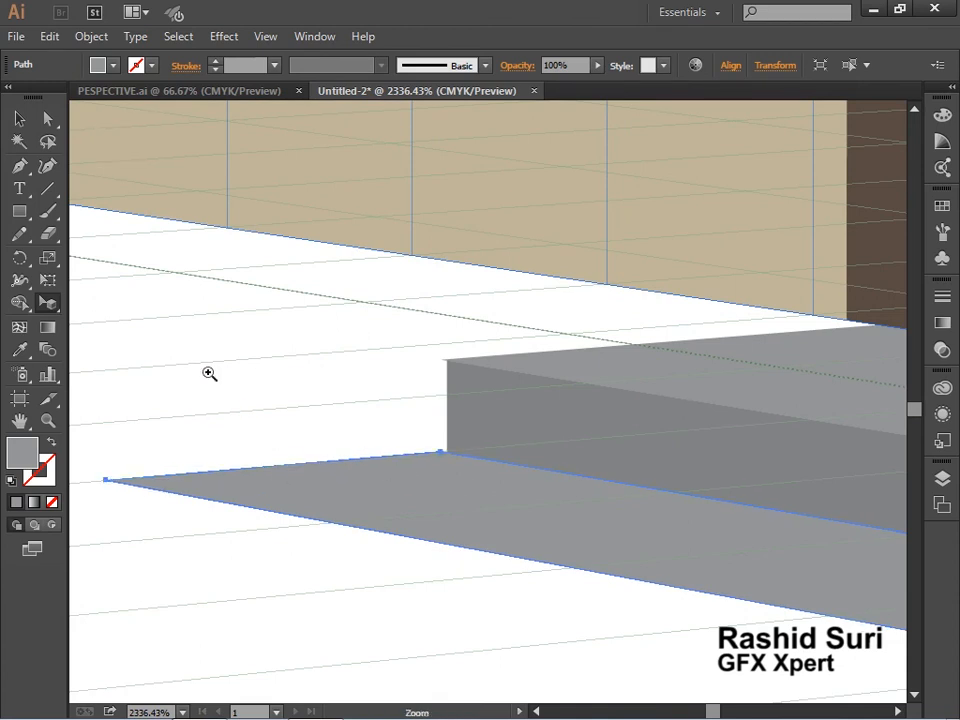
pyautogui.moveTo(212, 373); pyautogui.dragTo(557, 538)
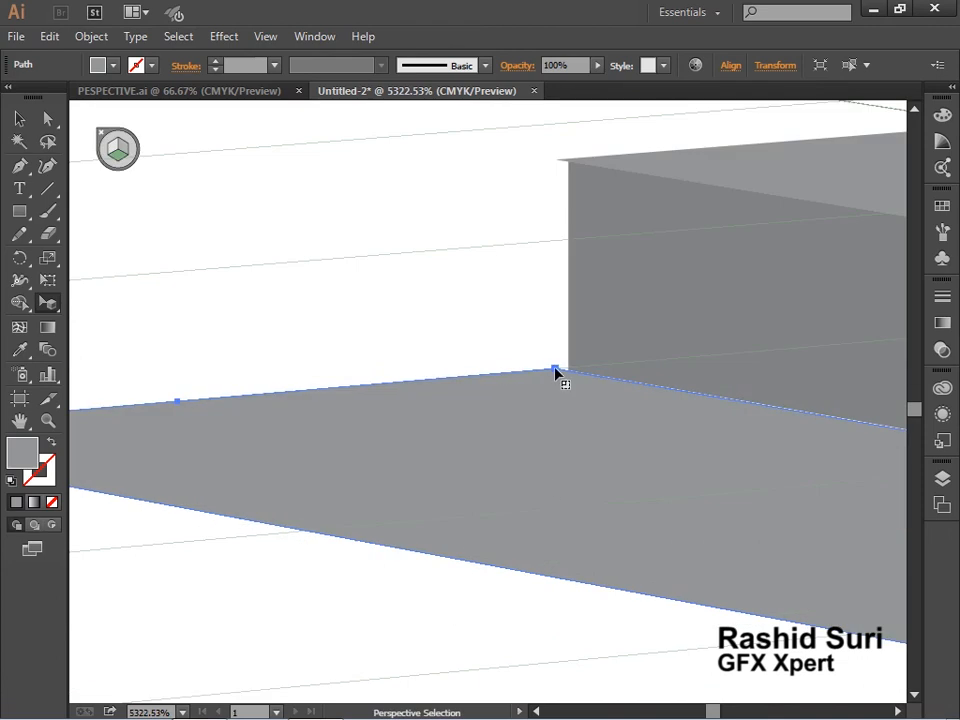
pyautogui.moveTo(567, 373); pyautogui.dragTo(568, 372)
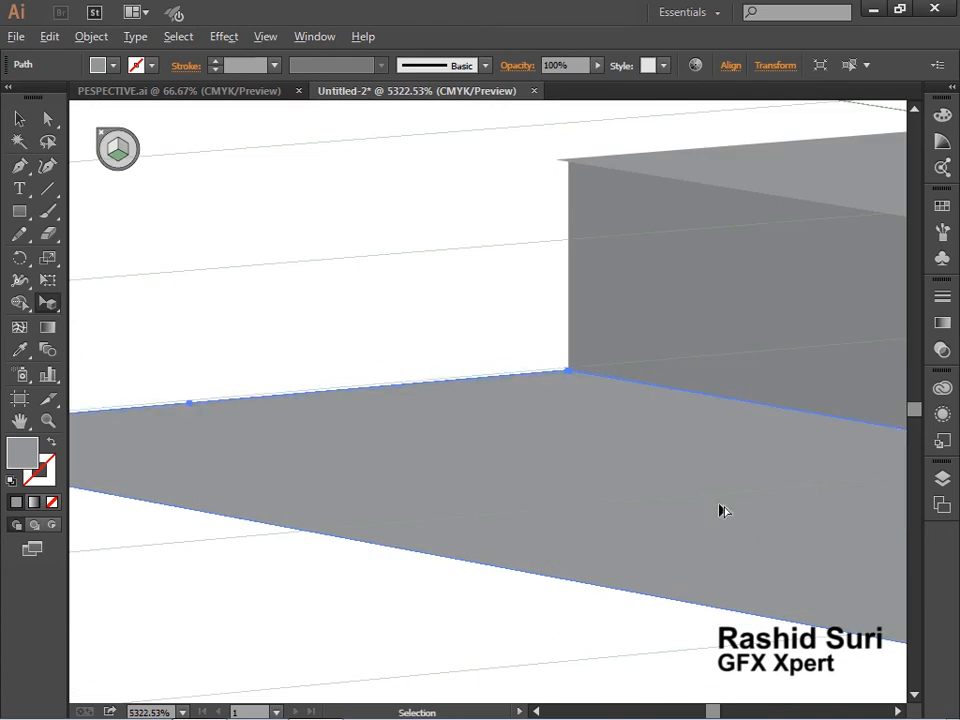
pyautogui.hotkey('ctrl', 'alt', 'space')
pyautogui.click(722, 508)
pyautogui.click(722, 499)
pyautogui.click(722, 499)
pyautogui.click(560, 371)
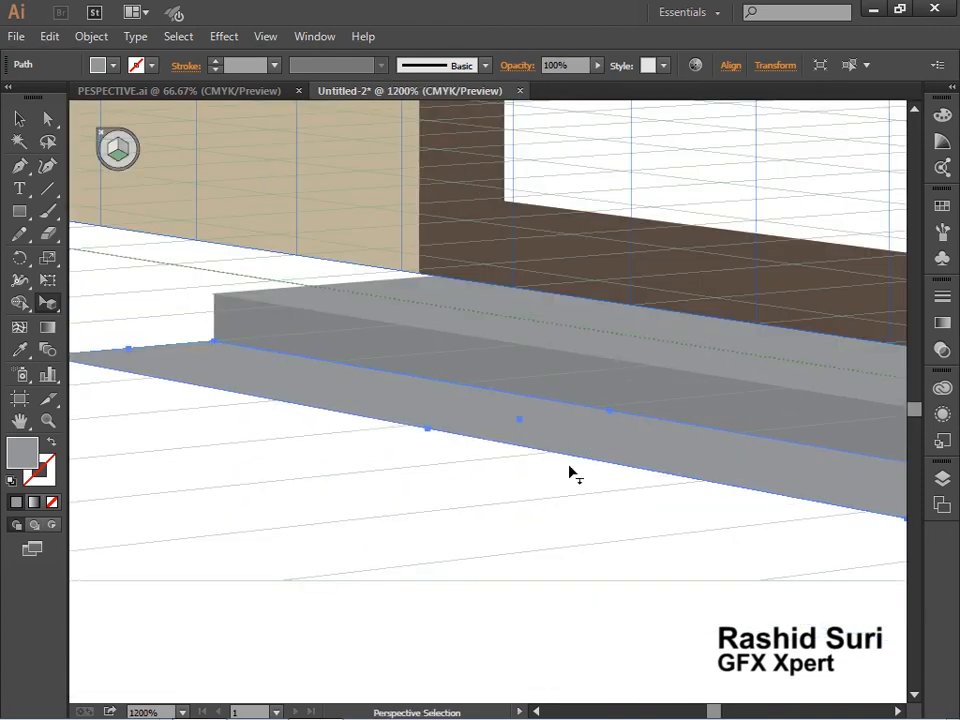
pyautogui.click(523, 435)
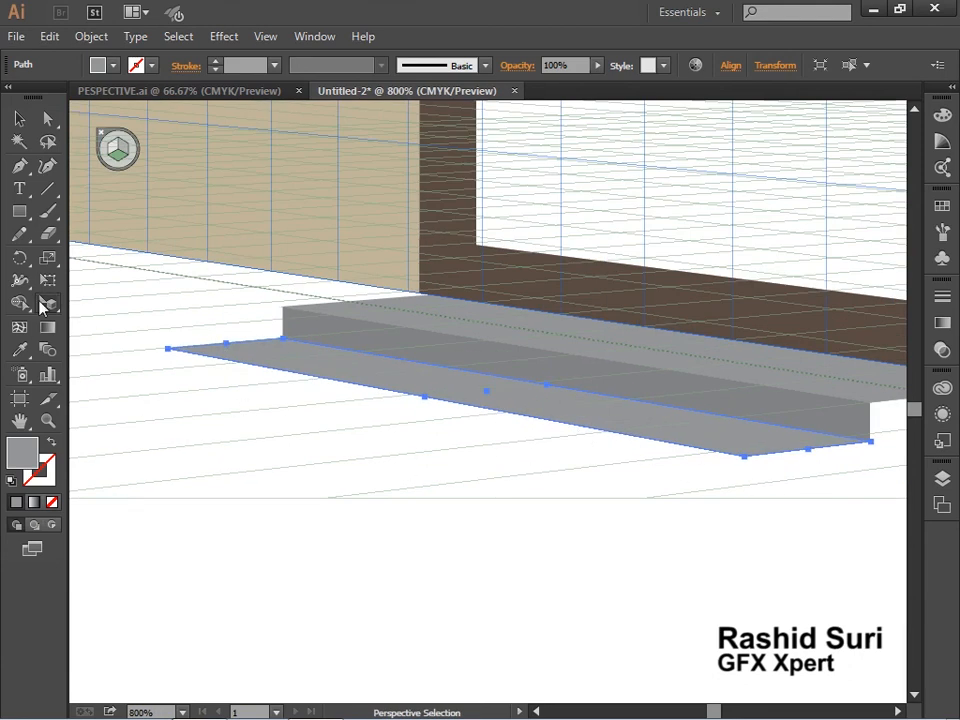
# On the left plane, draw a riser beneath the lower tread's front edge and copy the upper riser's darker grey fill to it.
pyautogui.click(18, 213)
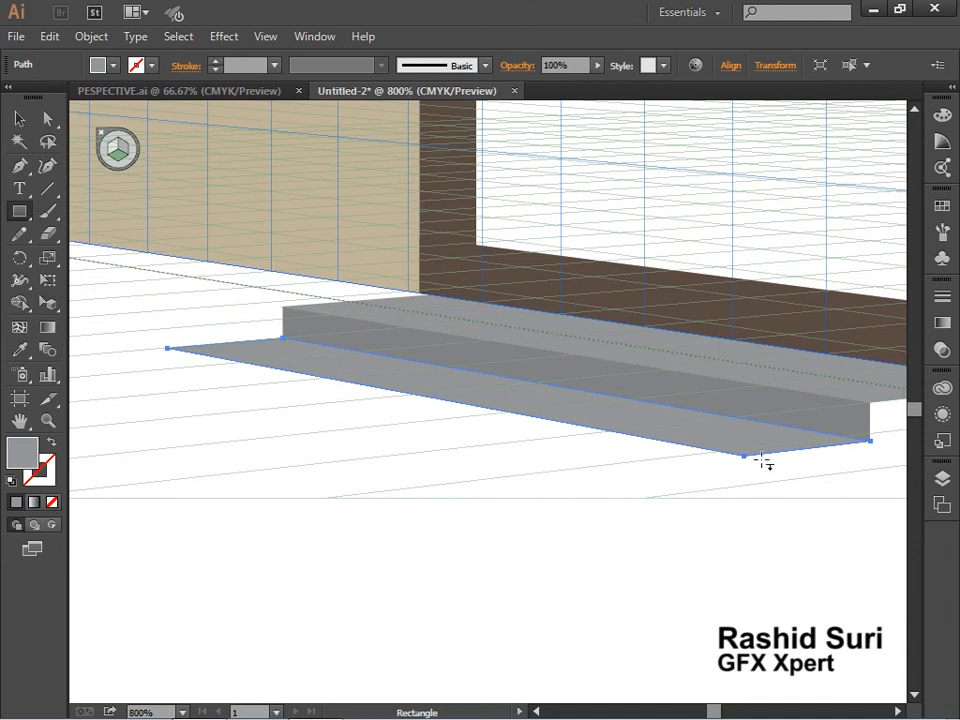
pyautogui.hotkey('ctrl', 'shift', 'a')
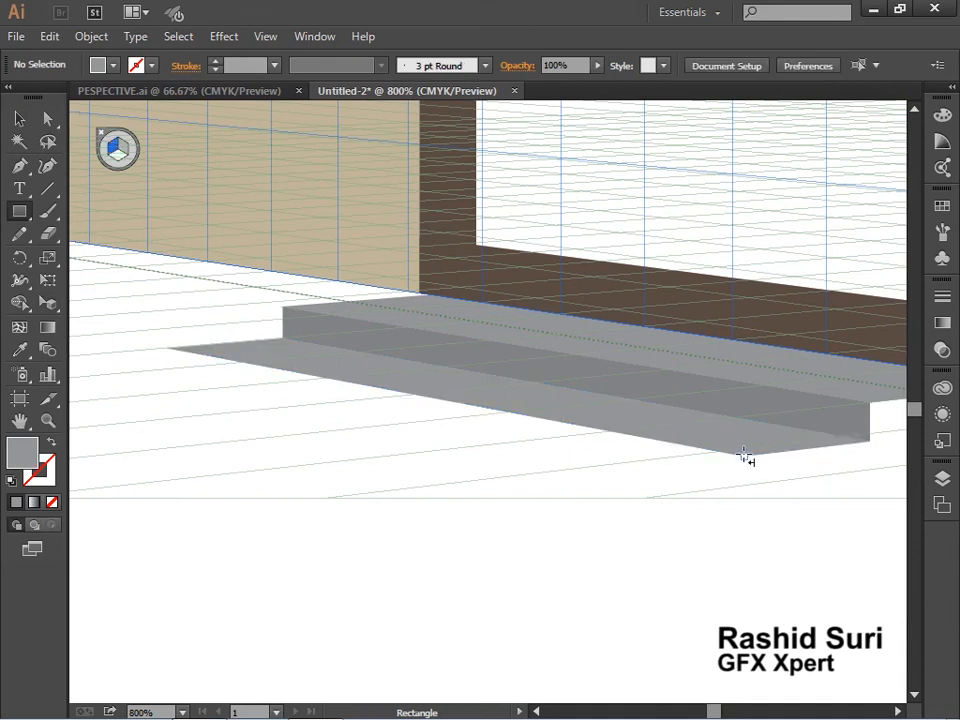
pyautogui.moveTo(745, 458); pyautogui.dragTo(165, 380)
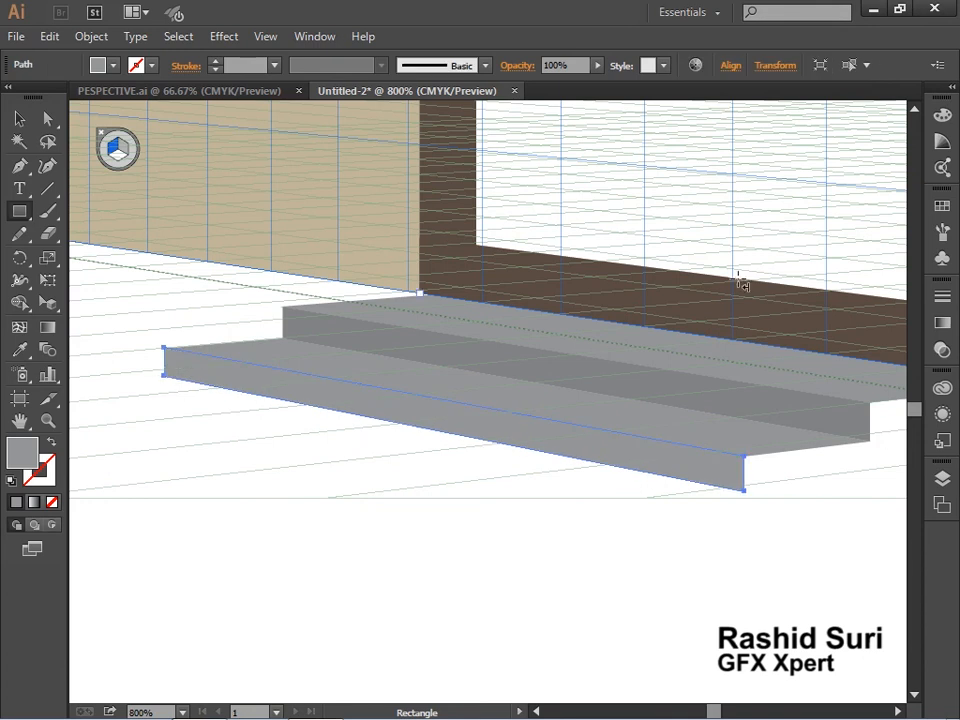
pyautogui.click(31, 352)
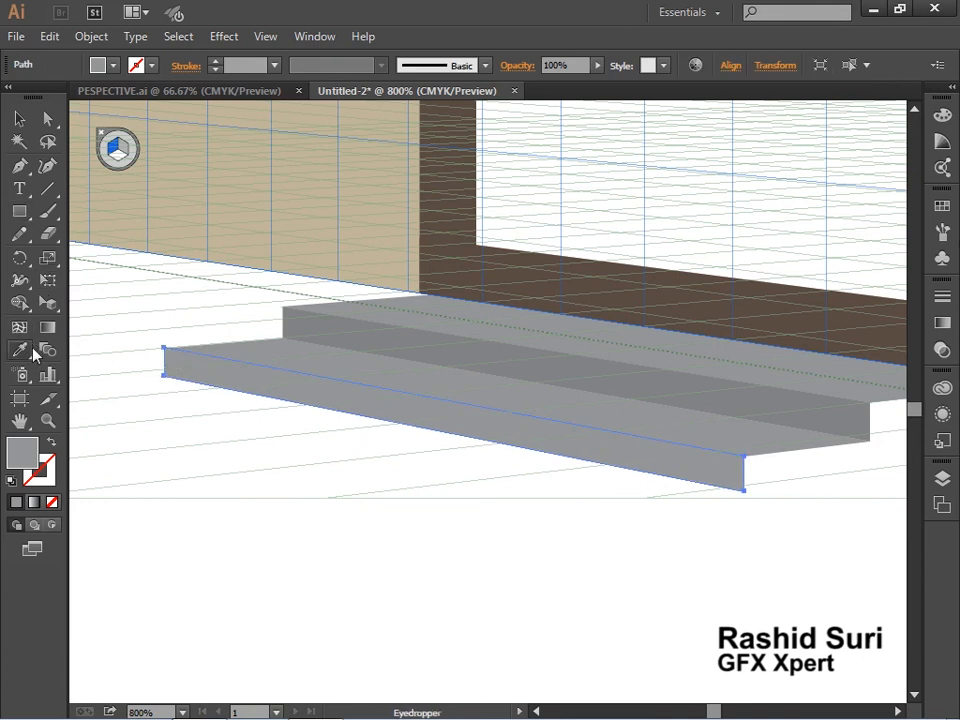
pyautogui.keyDown('ctrl'); pyautogui.keyDown('alt'); pyautogui.click(662, 430); pyautogui.keyUp('alt'); pyautogui.keyUp('ctrl')
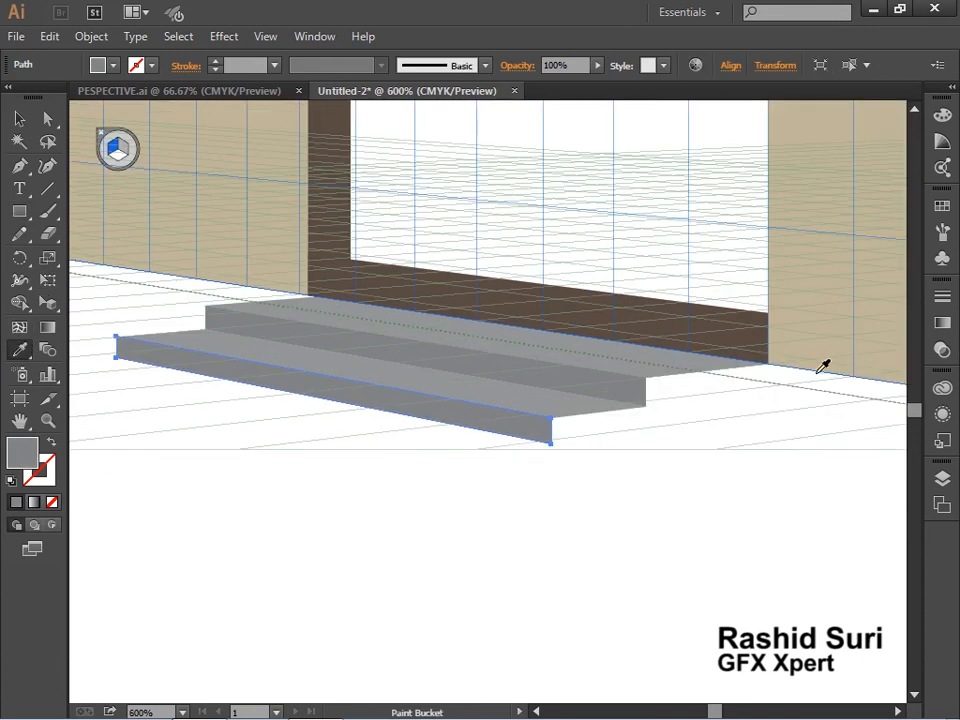
# On the right plane, draw a rectangle from the door base's near corner to the lower riser's bottom corner as the steps' side face.
pyautogui.click(19, 211)
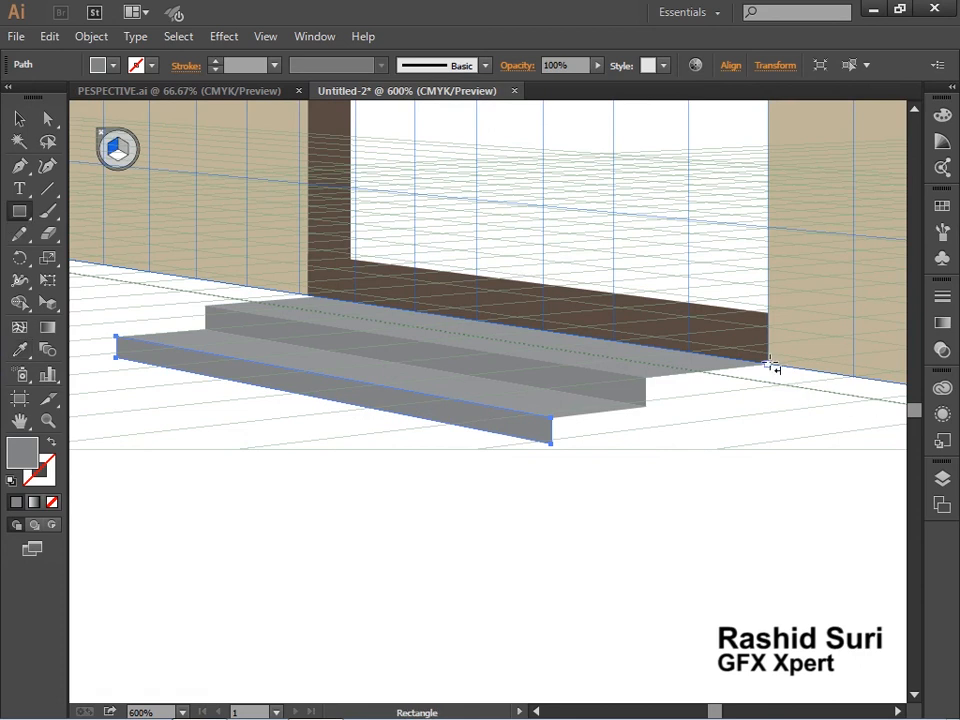
pyautogui.moveTo(770, 364); pyautogui.dragTo(548, 443)
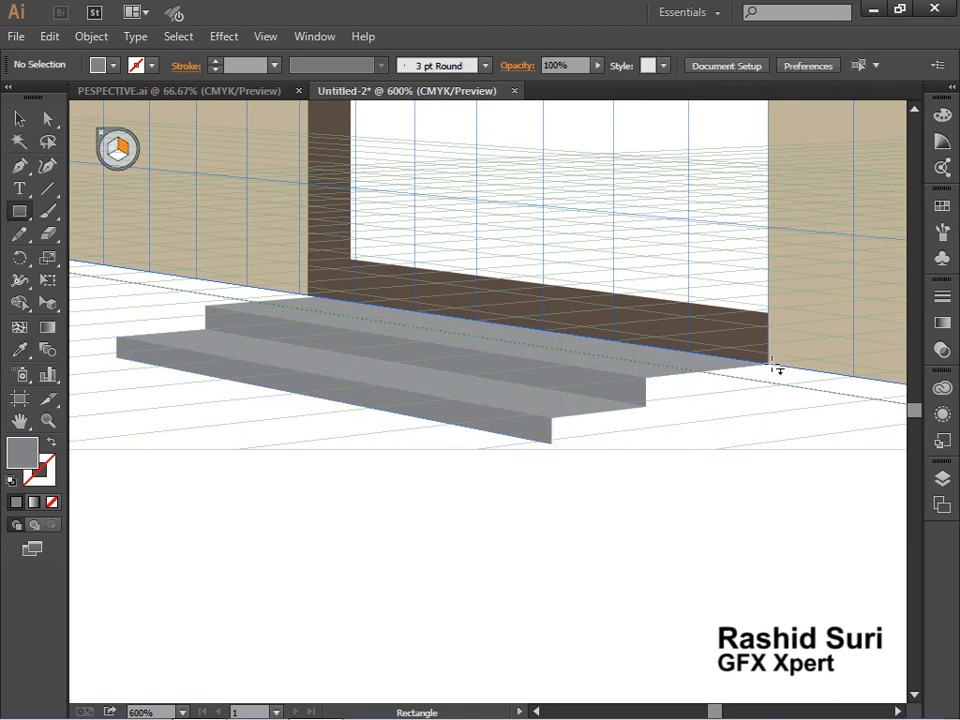
pyautogui.moveTo(769, 365); pyautogui.dragTo(551, 444)
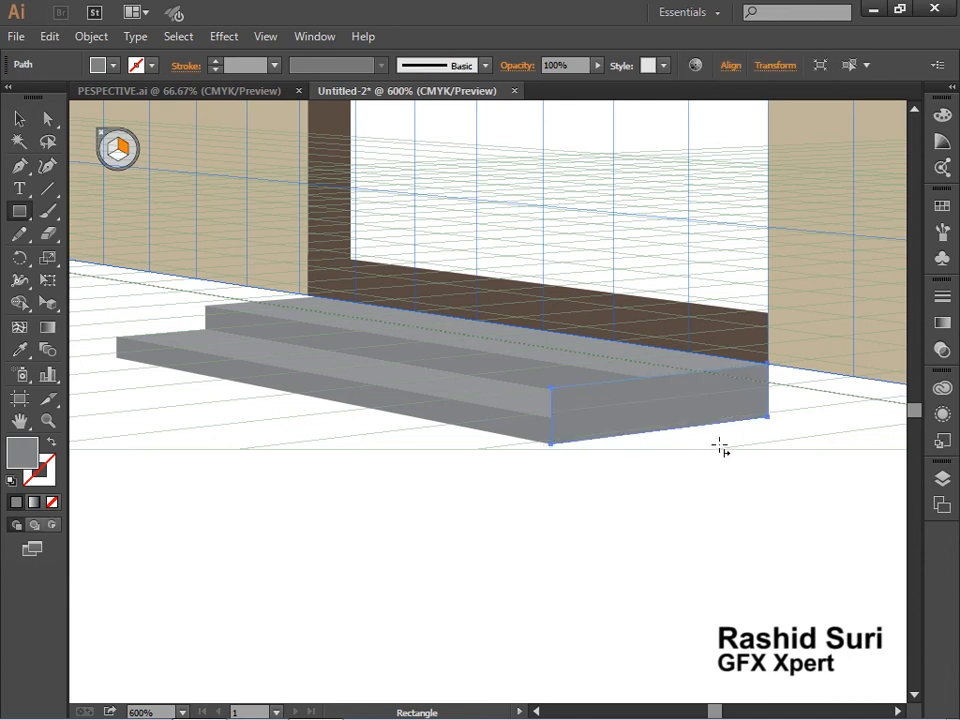
# Send the steps' side face backward in the stacking order and fill it with the treads' lighter grey.
pyautogui.hotkey('ctrl', '[')
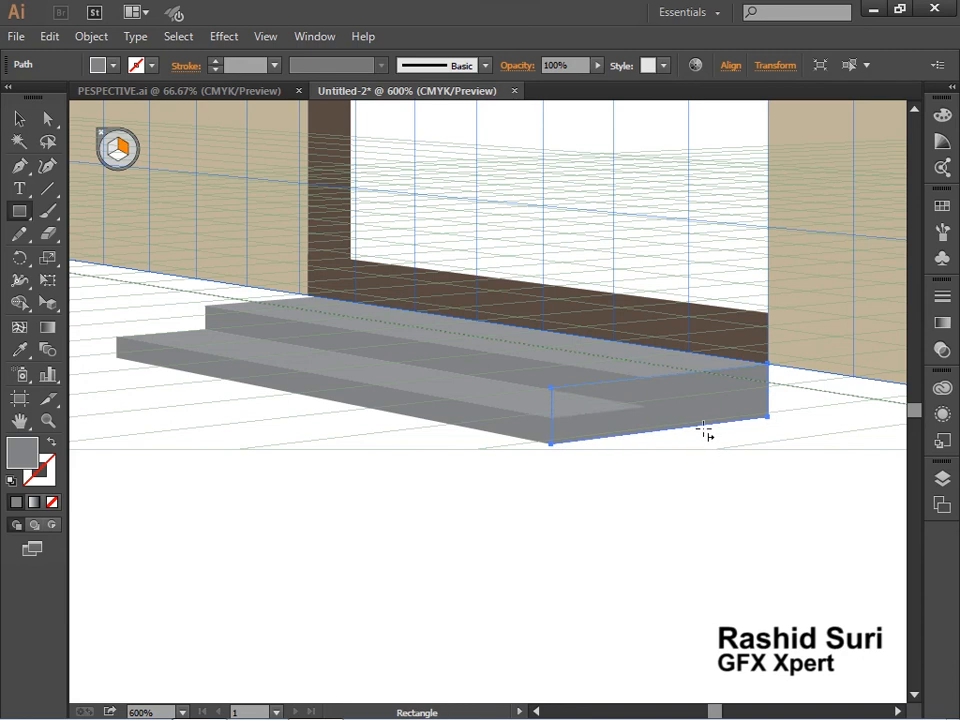
pyautogui.click(942, 205)
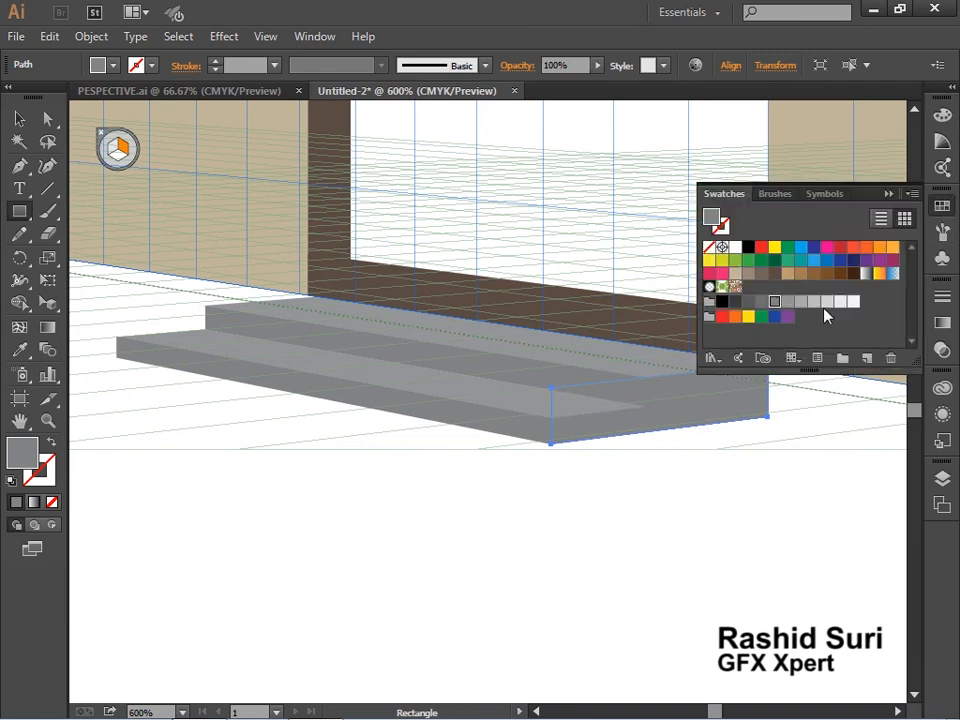
pyautogui.click(788, 302)
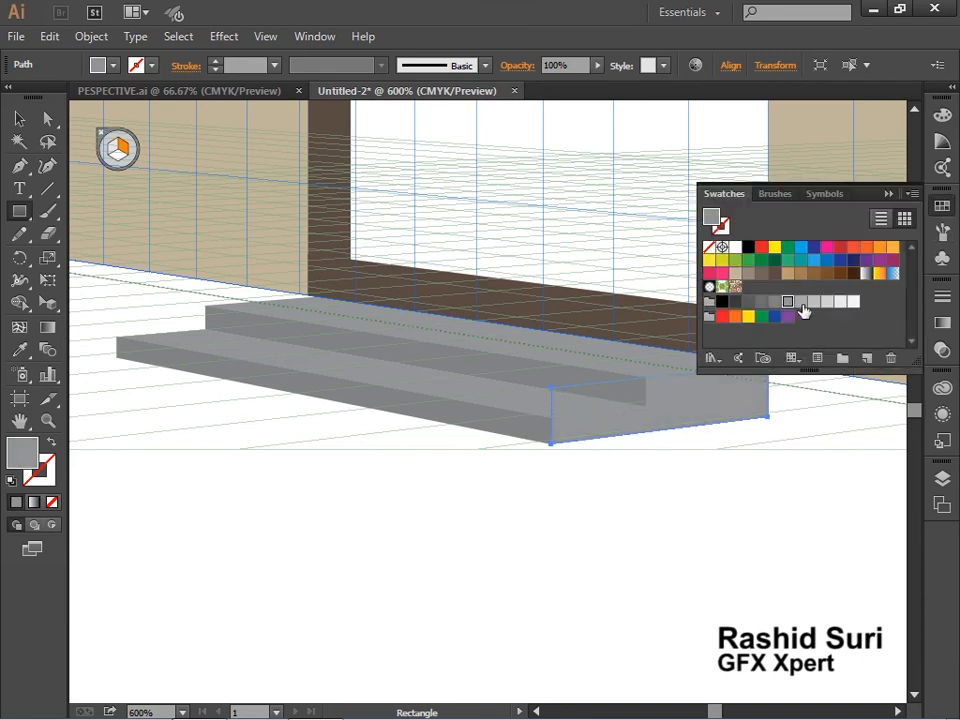
# Change the fill of the steps' side face to the next lighter grey swatch.
pyautogui.click(801, 302)
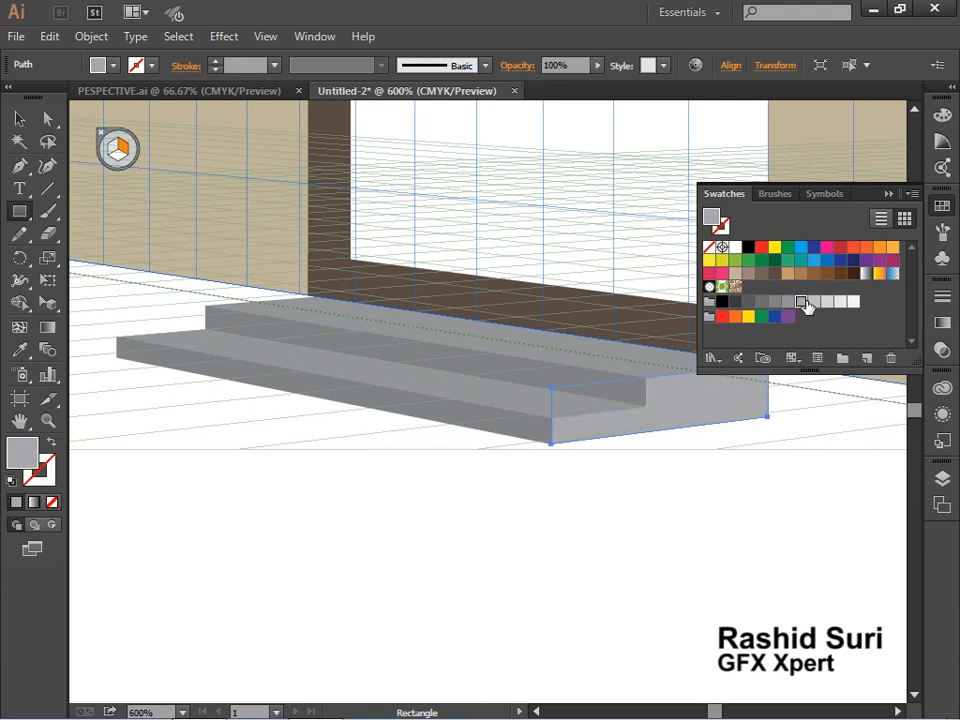
pyautogui.click(887, 194)
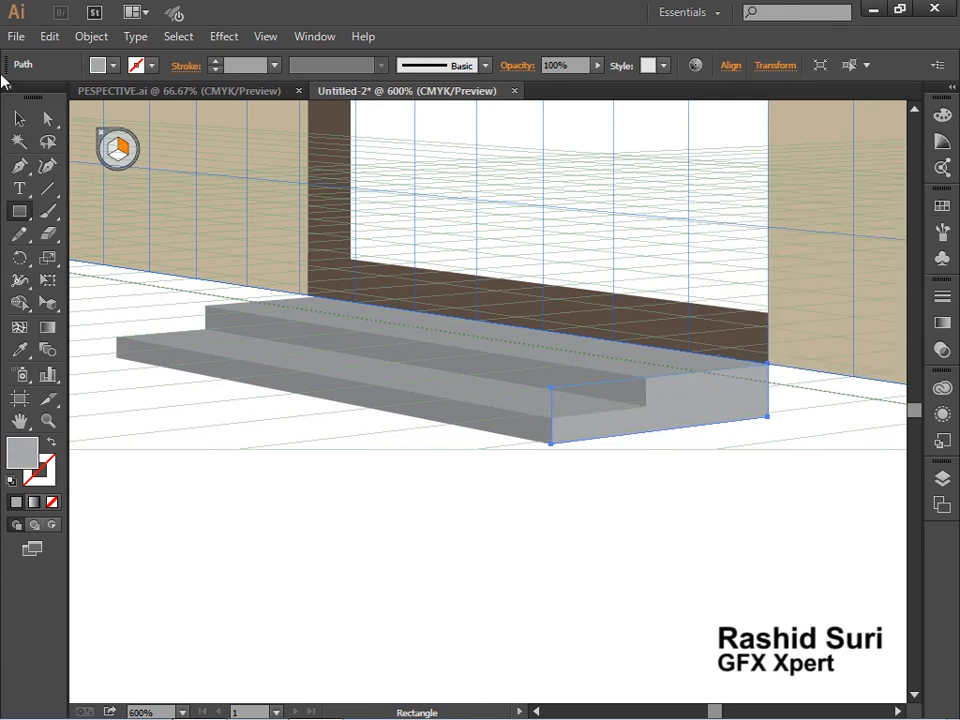
pyautogui.click(19, 120)
pyautogui.click(223, 364)
# Fill the white door panel inside the brown frame with light grey.
pyautogui.keyDown('ctrl'); pyautogui.keyDown('alt'); pyautogui.click(477, 436); pyautogui.keyUp('alt'); pyautogui.keyUp('ctrl')
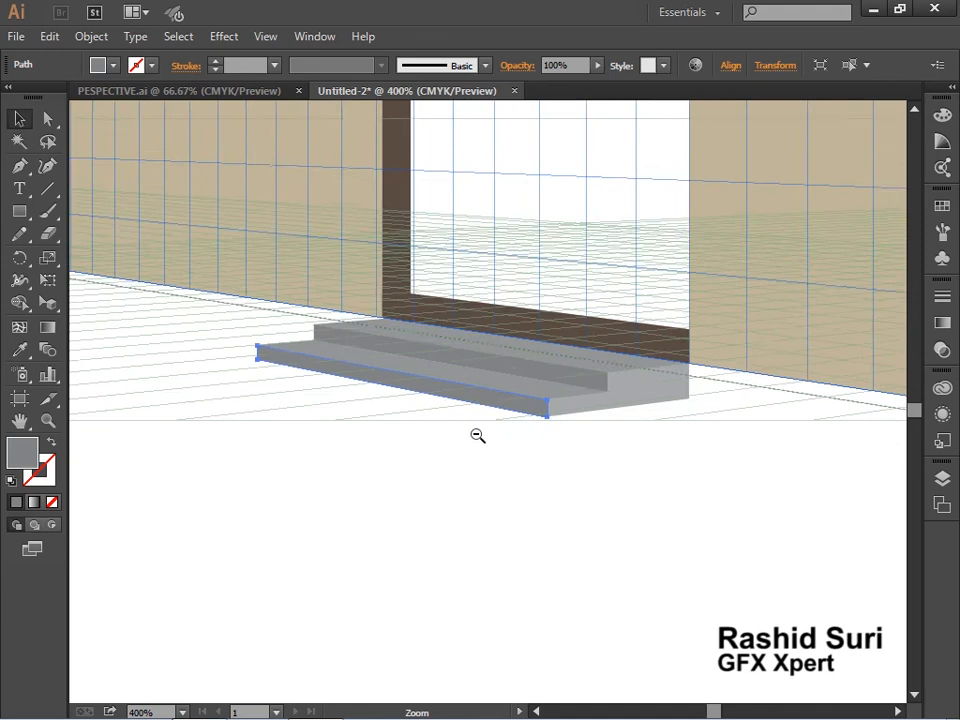
pyautogui.keyDown('ctrl'); pyautogui.keyDown('alt'); pyautogui.click(540, 437); pyautogui.keyUp('alt'); pyautogui.keyUp('ctrl')
pyautogui.keyDown('ctrl'); pyautogui.keyDown('alt'); pyautogui.click(547, 387); pyautogui.keyUp('alt'); pyautogui.keyUp('ctrl')
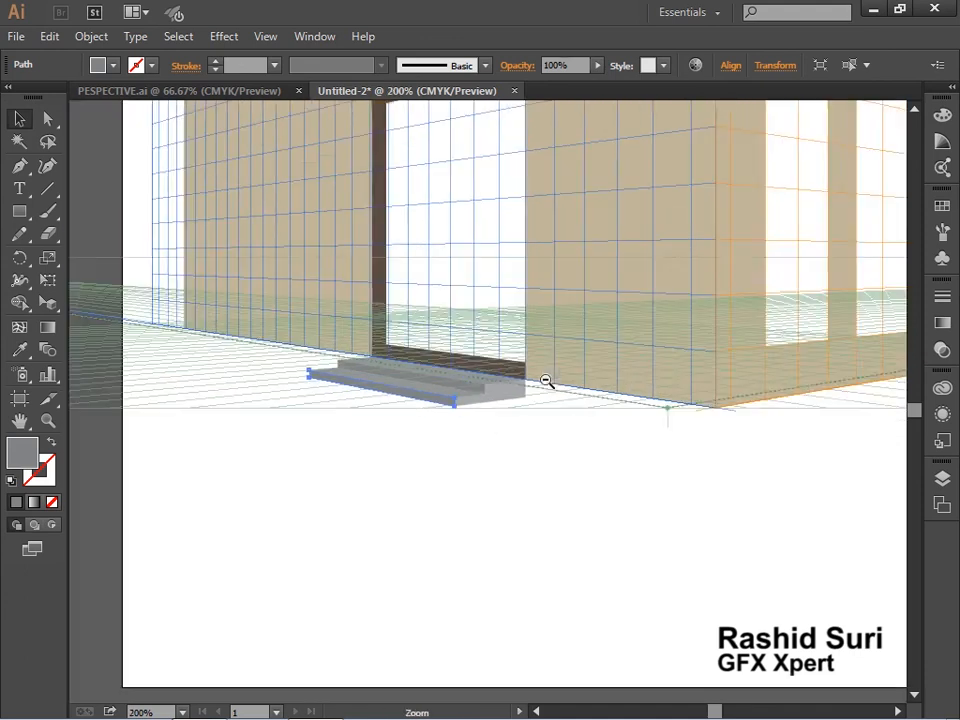
pyautogui.keyDown('ctrl'); pyautogui.keyDown('alt'); pyautogui.click(553, 385); pyautogui.keyUp('alt'); pyautogui.keyUp('ctrl')
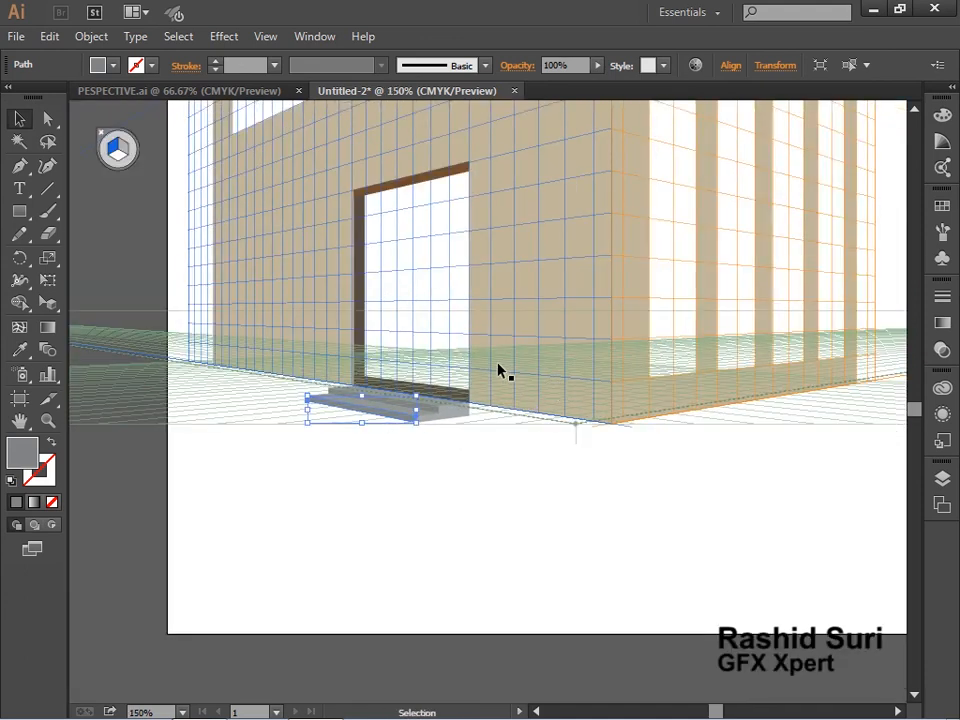
pyautogui.click(466, 310)
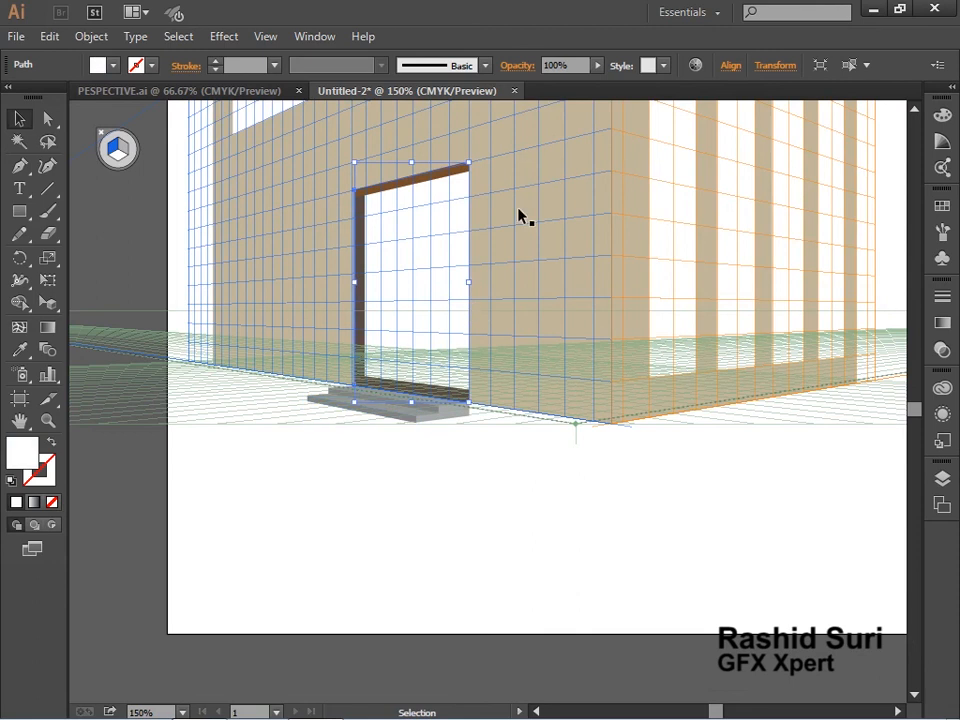
pyautogui.moveTo(468, 234); pyautogui.dragTo(558, 239)
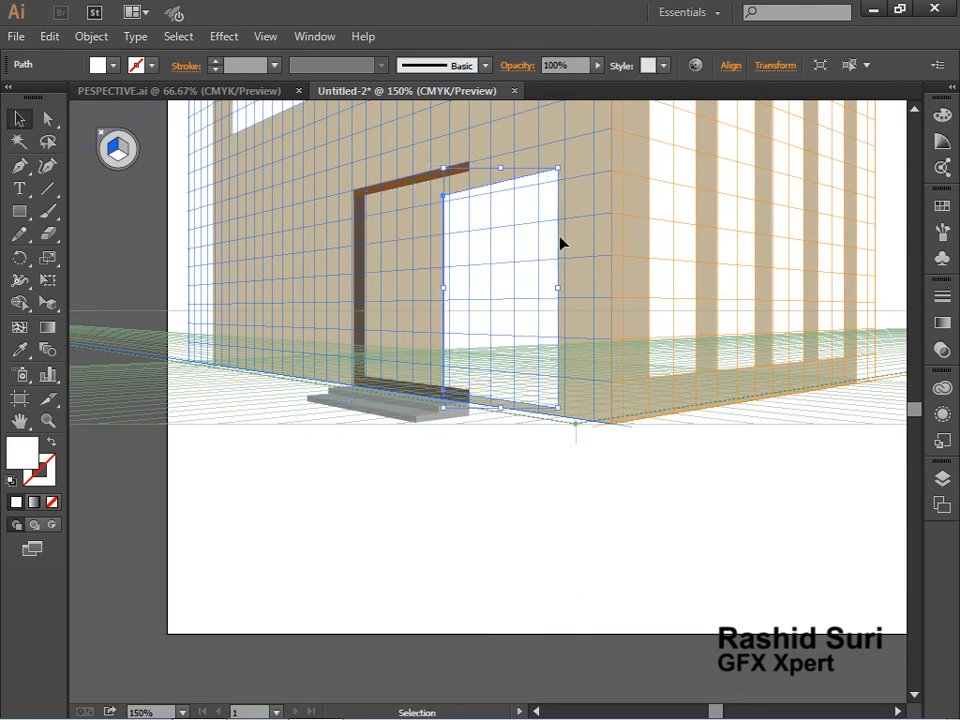
pyautogui.hotkey('ctrl', 'z')
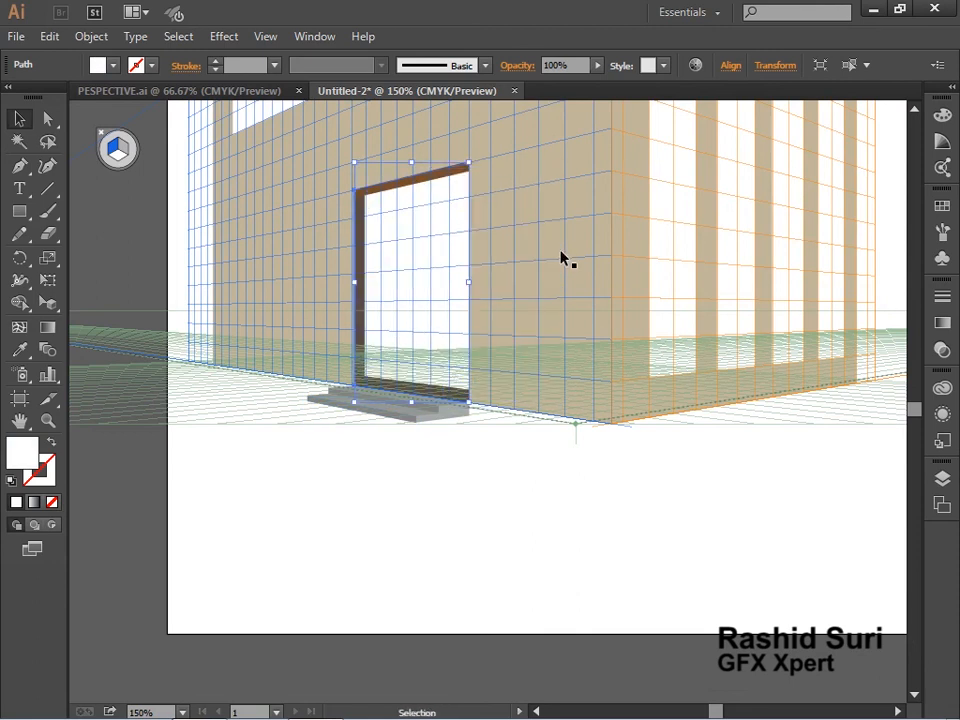
pyautogui.click(944, 212)
pyautogui.click(814, 303)
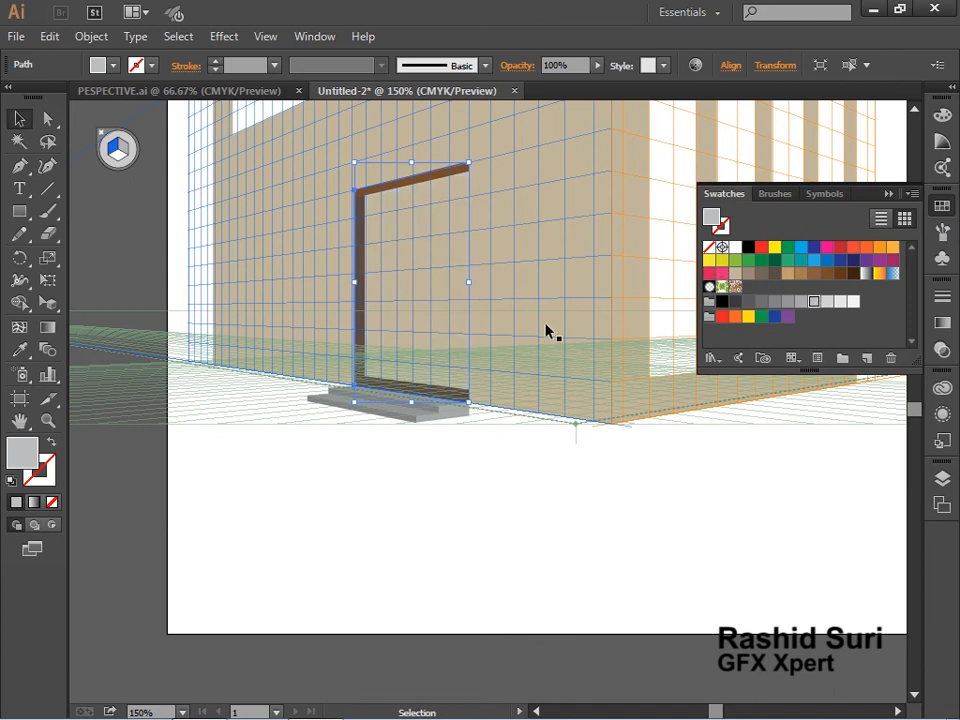
# Bring the door panel forward so it sits in front of the beige left wall but behind the brown frame.
pyautogui.press('a')
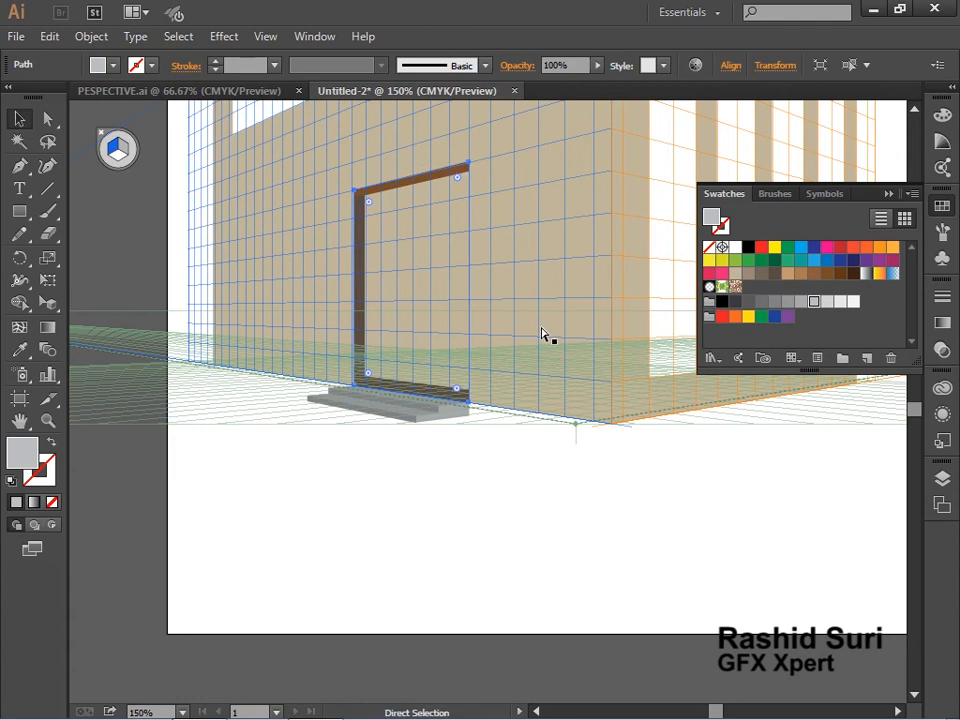
pyautogui.hotkey('ctrl', ']')
pyautogui.keyDown('shift'); pyautogui.click(541, 334); pyautogui.keyUp('shift')
pyautogui.keyDown('shift'); pyautogui.click(541, 334); pyautogui.keyUp('shift')
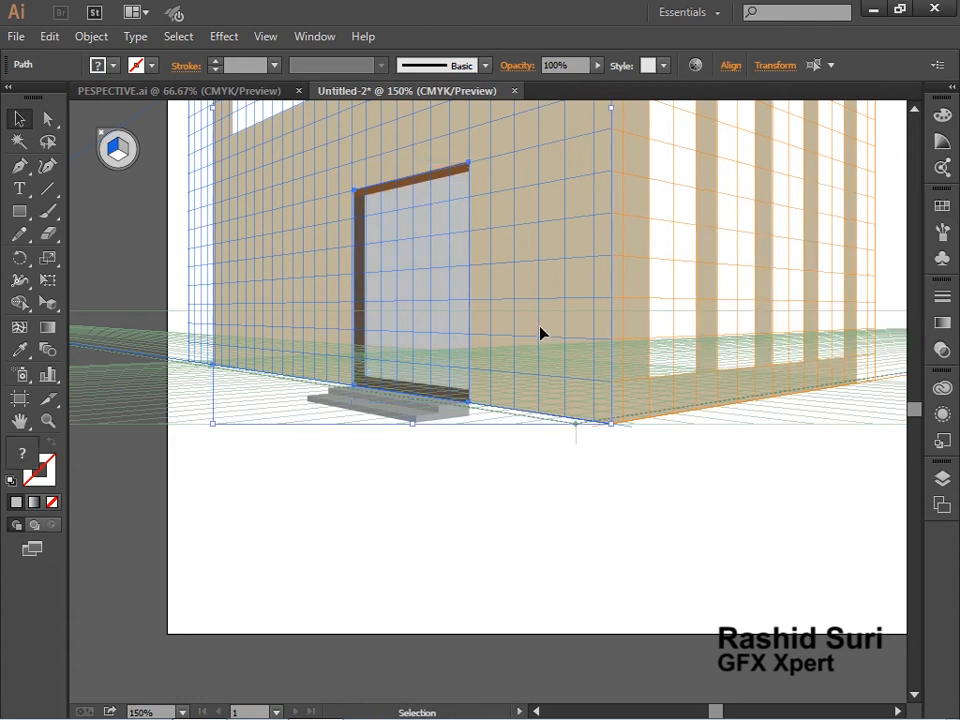
pyautogui.keyDown('shift'); pyautogui.click(541, 334); pyautogui.keyUp('shift')
pyautogui.click(604, 420)
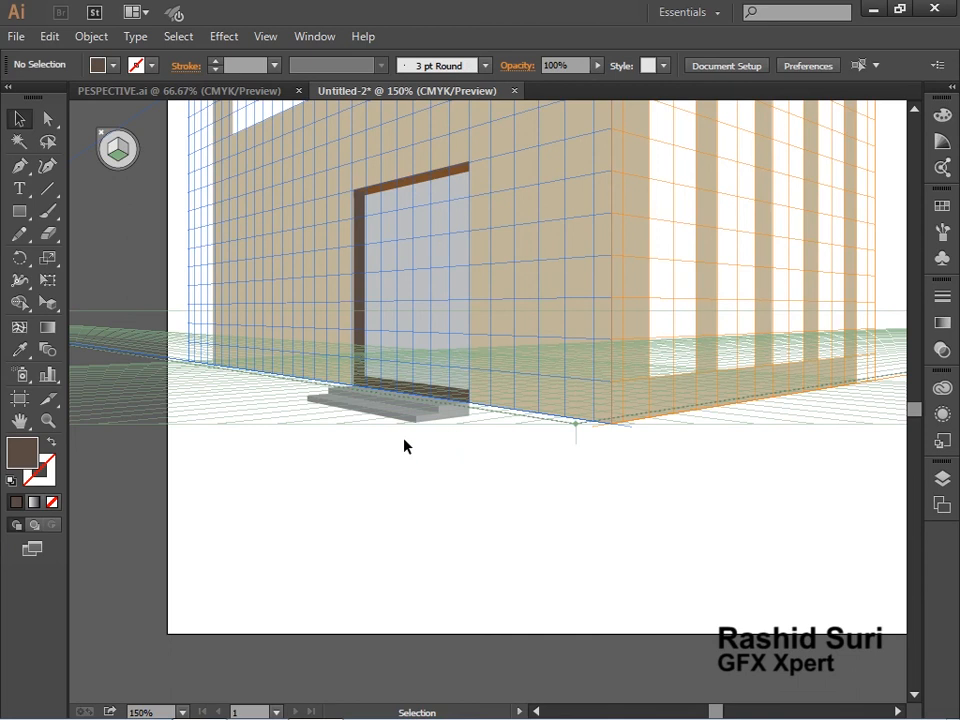
# On the horizontal plane, draw a large ground rectangle reaching from behind the building to well in front of it.
pyautogui.keyDown('ctrl'); pyautogui.keyDown('alt'); pyautogui.click(448, 384); pyautogui.keyUp('alt'); pyautogui.keyUp('ctrl')
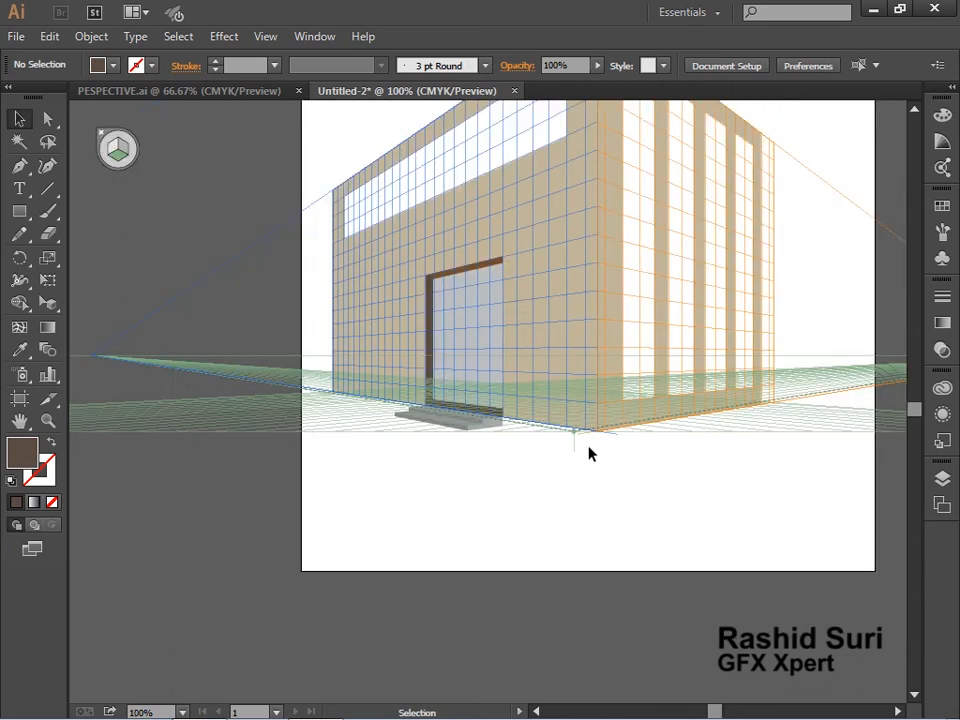
pyautogui.click(20, 214)
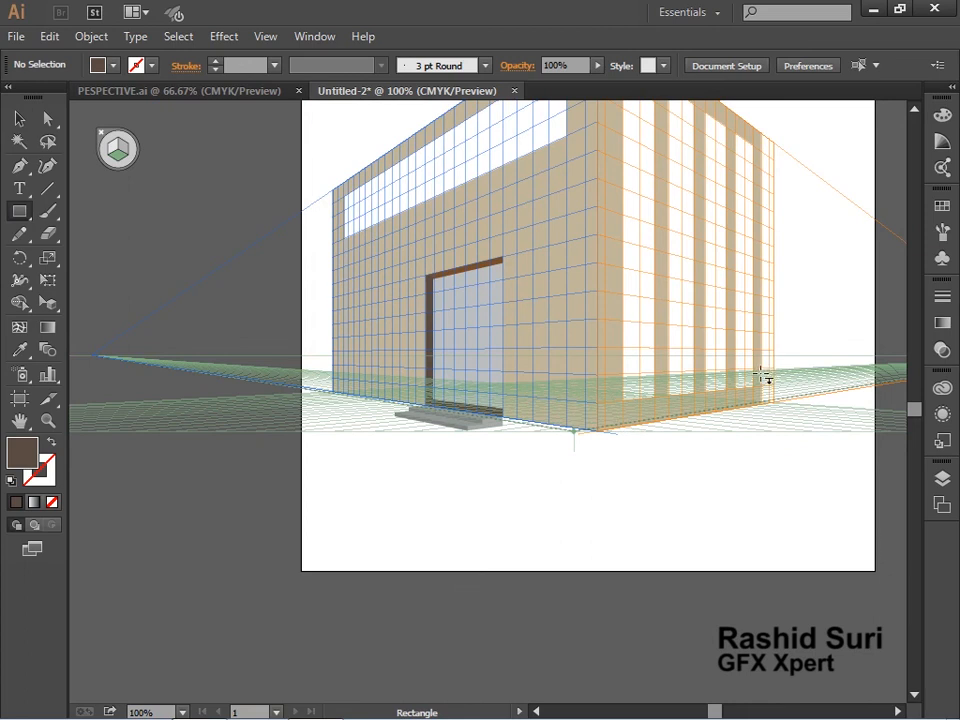
pyautogui.moveTo(753, 375); pyautogui.dragTo(332, 519)
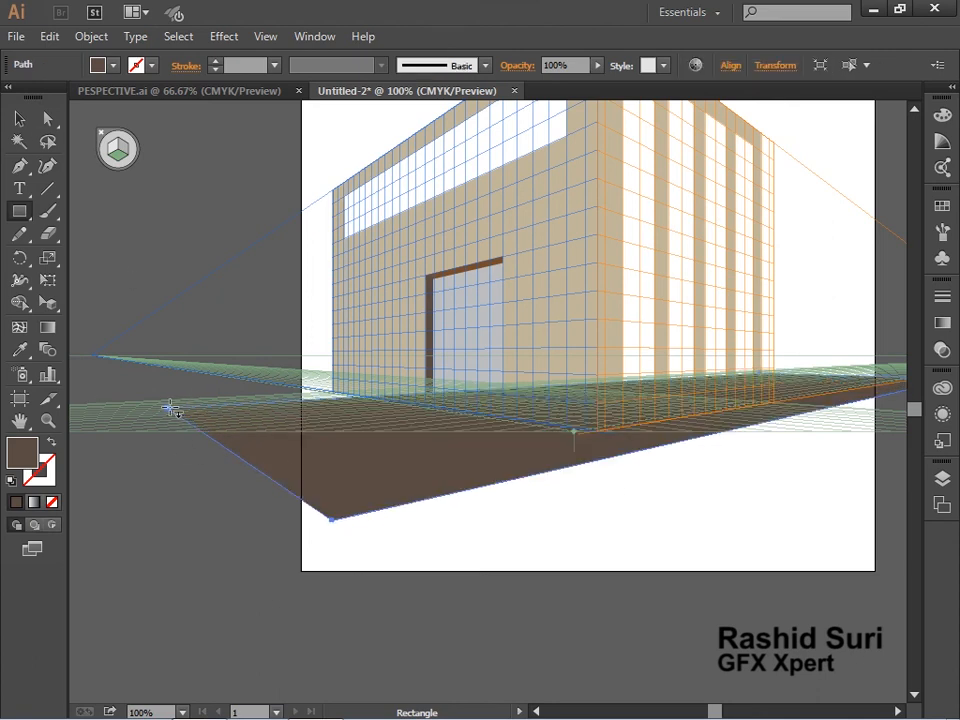
pyautogui.moveTo(171, 407); pyautogui.dragTo(154, 395)
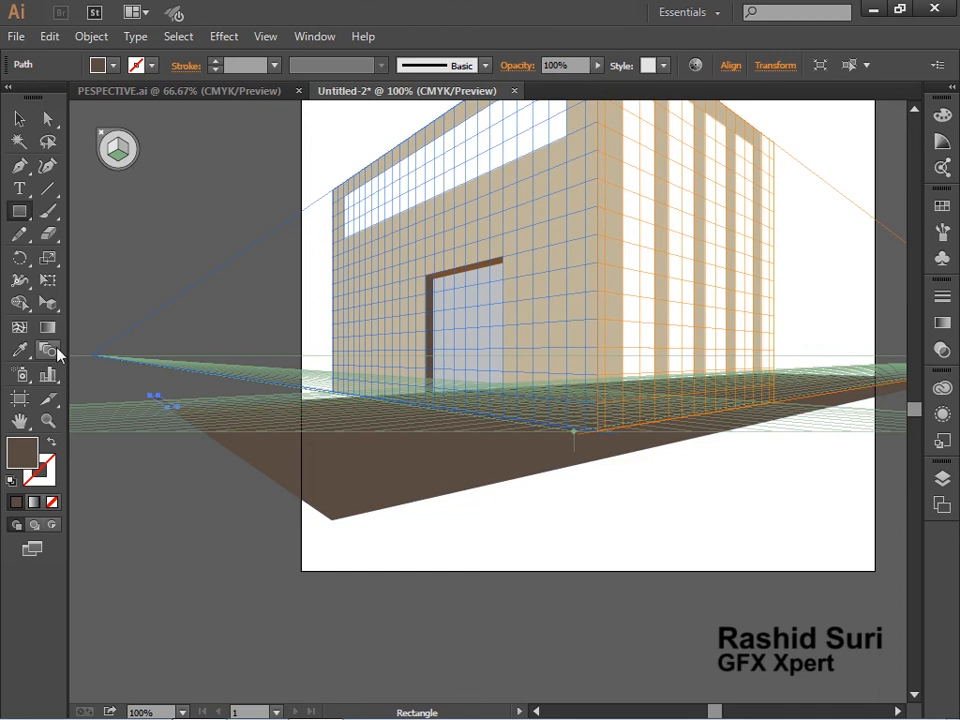
# Extend the ground shape's left side outward in perspective, past the artboard's left edge.
pyautogui.click(48, 304)
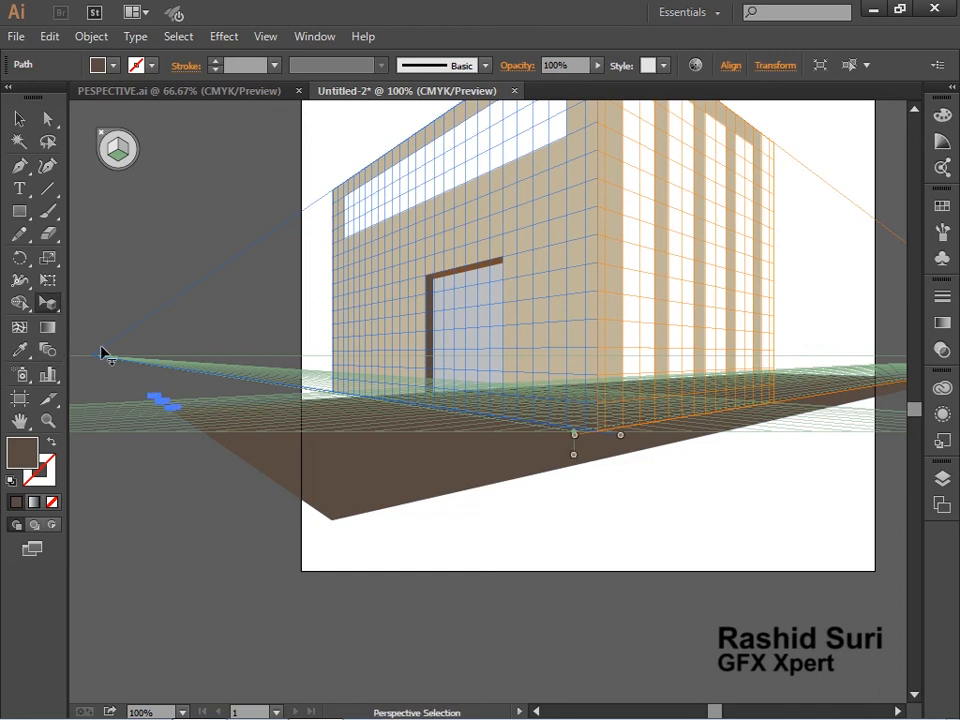
pyautogui.click(176, 420)
pyautogui.moveTo(176, 420); pyautogui.dragTo(144, 405)
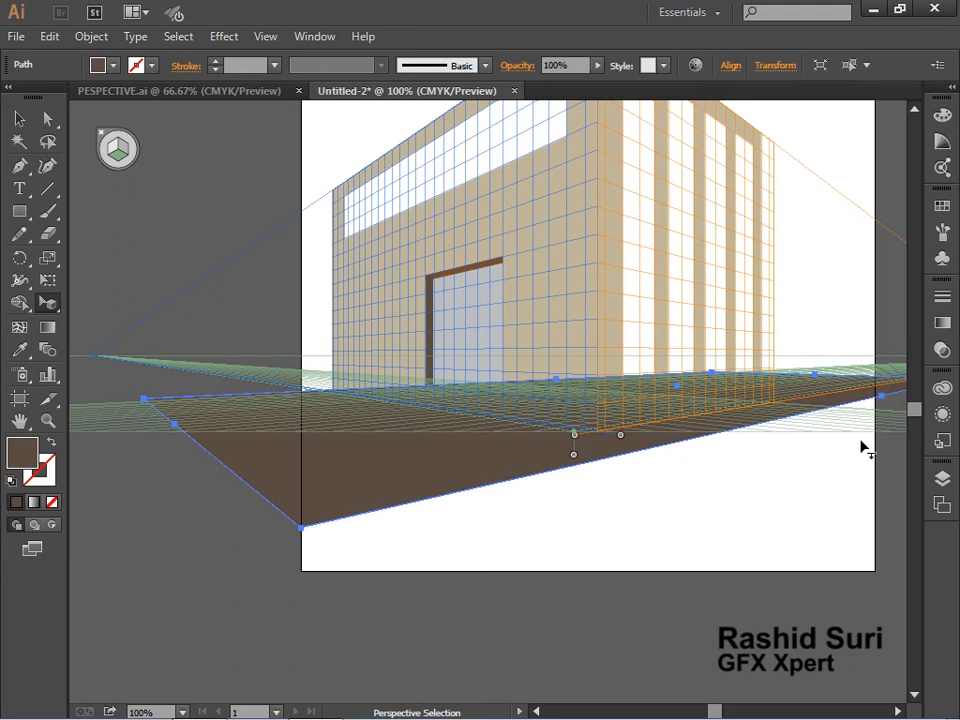
# Send the ground shape behind the building and pull its right corner inward to just inside the artboard's right edge.
pyautogui.moveTo(799, 480); pyautogui.dragTo(673, 525)
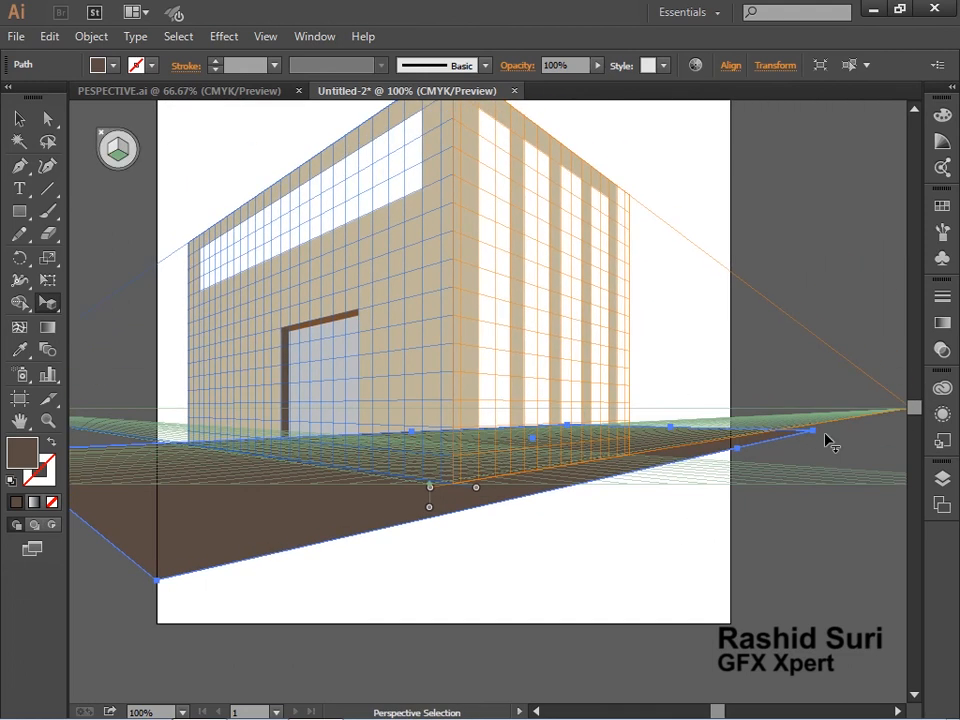
pyautogui.hotkey('ctrl', 'shift', '[')
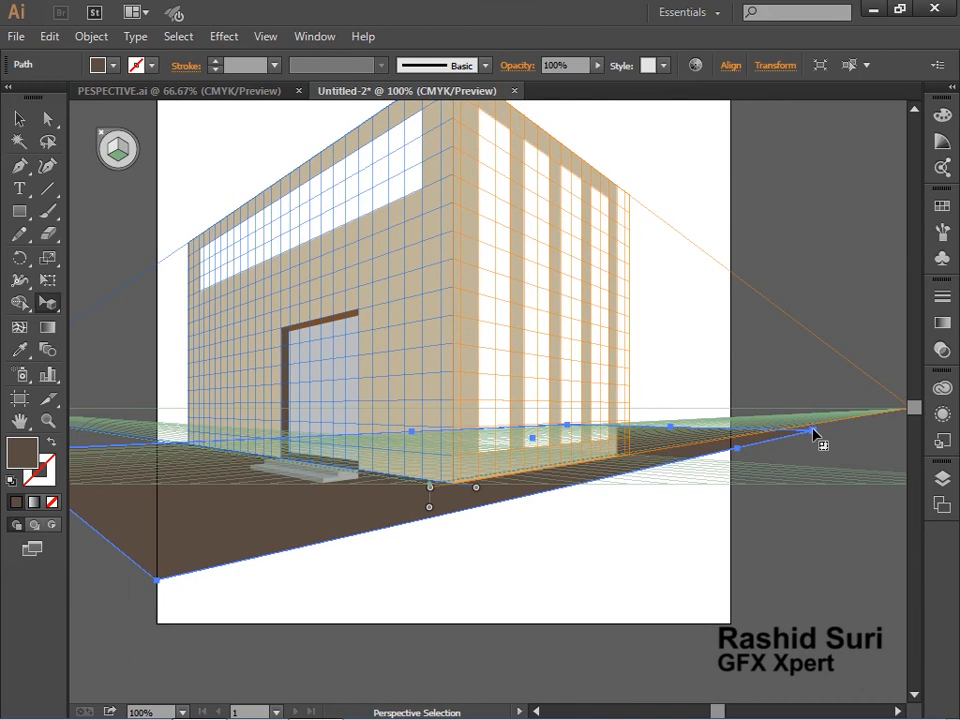
pyautogui.moveTo(813, 431); pyautogui.dragTo(713, 462)
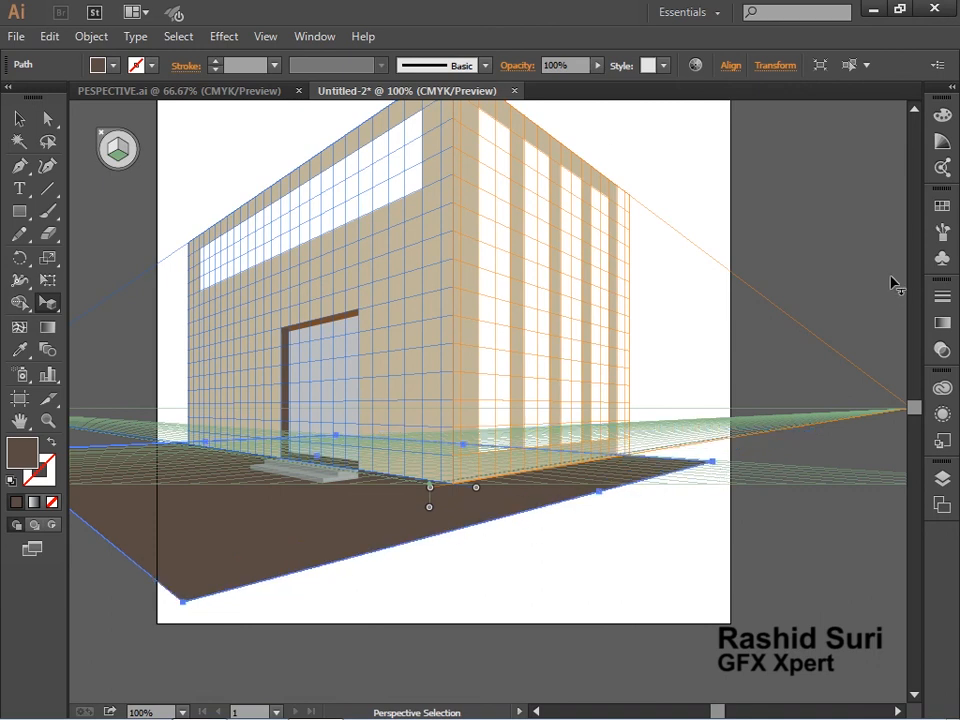
# Fill the ground shape with a dark green swatch.
pyautogui.click(942, 205)
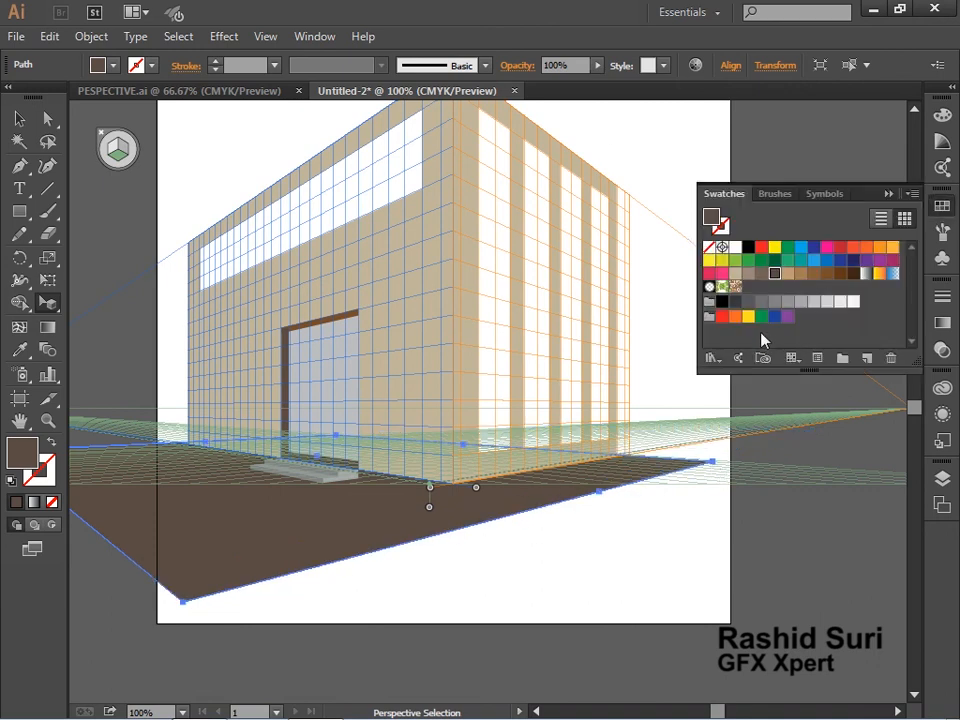
pyautogui.click(749, 261)
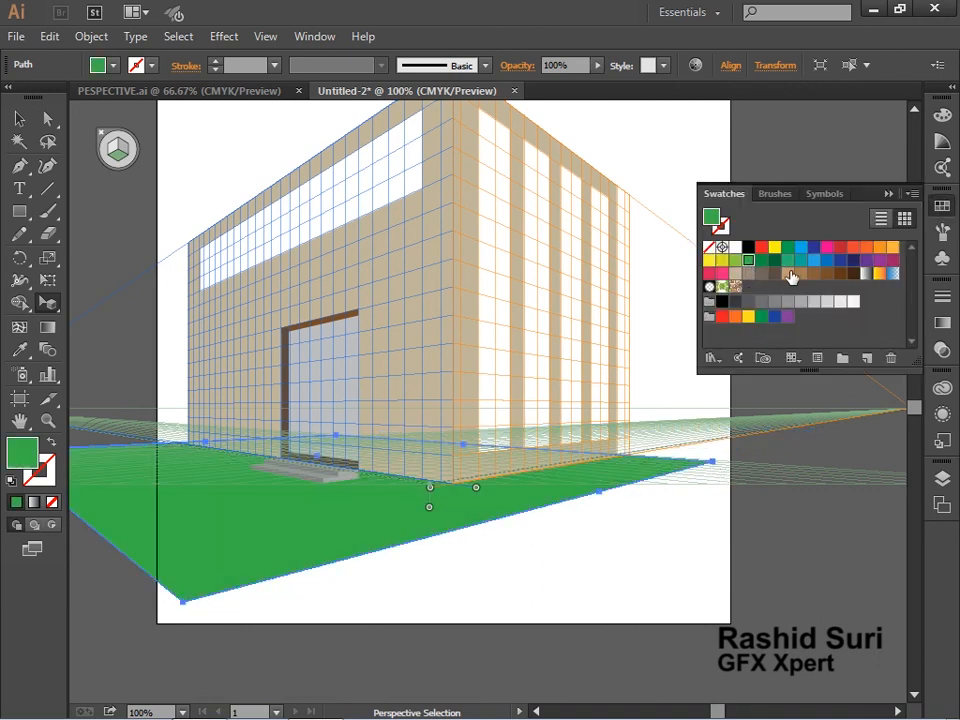
pyautogui.click(761, 261)
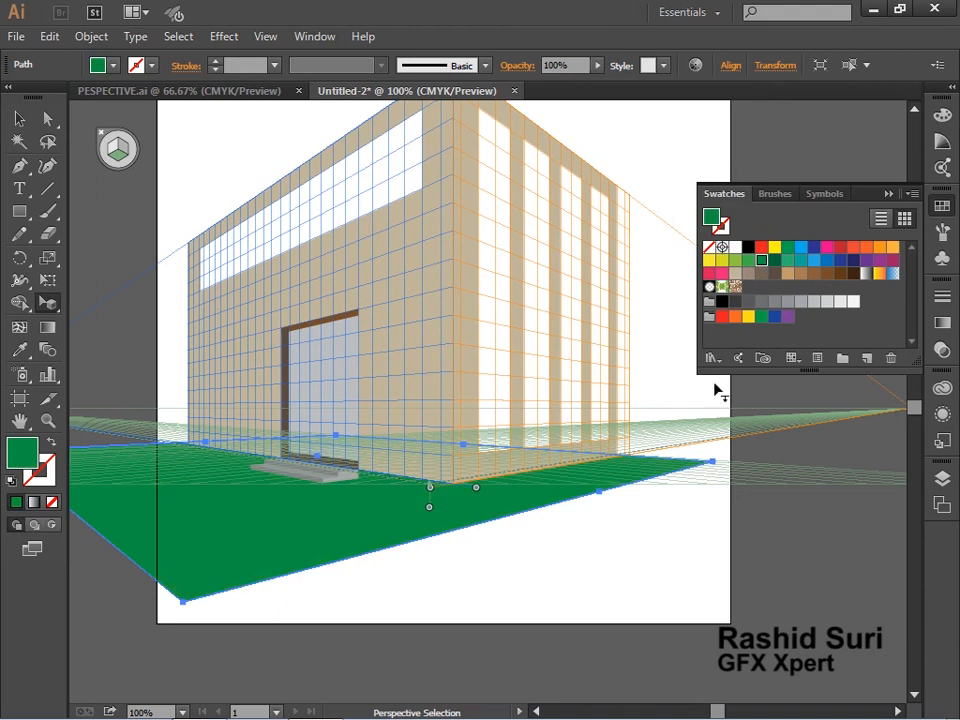
# Reshape the green ground in perspective by moving its front corner inward, closer to the building.
pyautogui.moveTo(481, 517); pyautogui.dragTo(686, 519)
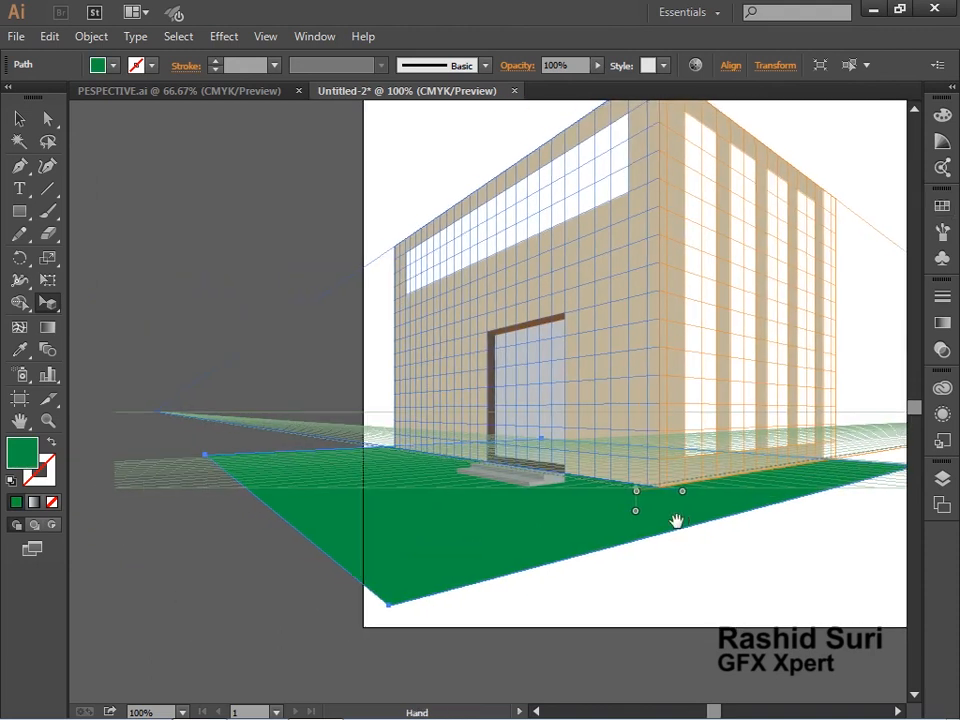
pyautogui.hotkey('shift', 'v')
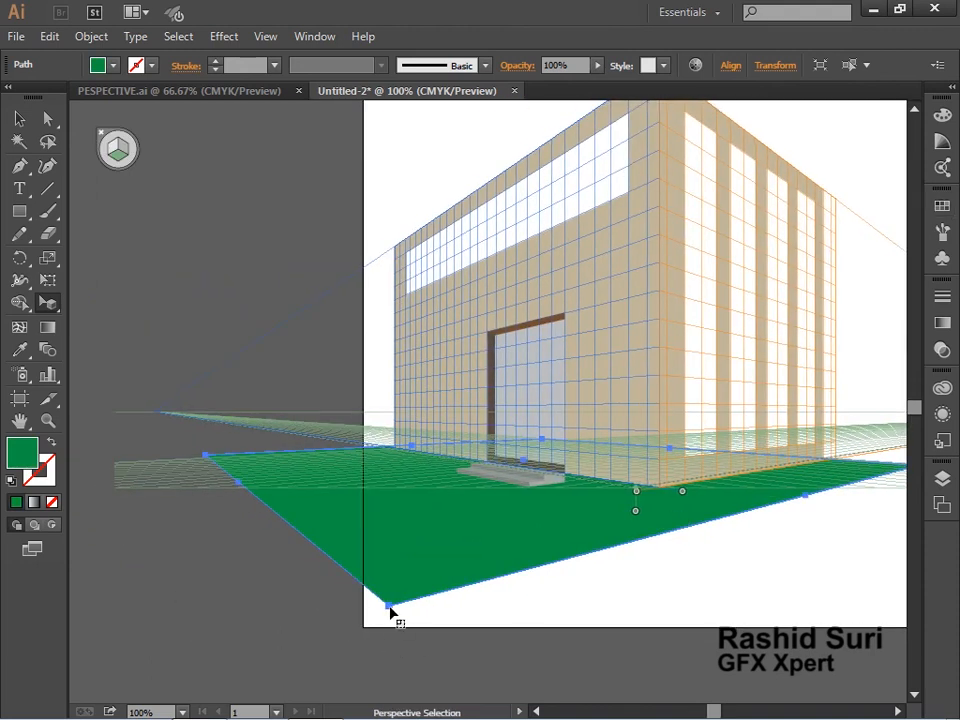
pyautogui.moveTo(390, 611); pyautogui.dragTo(527, 548)
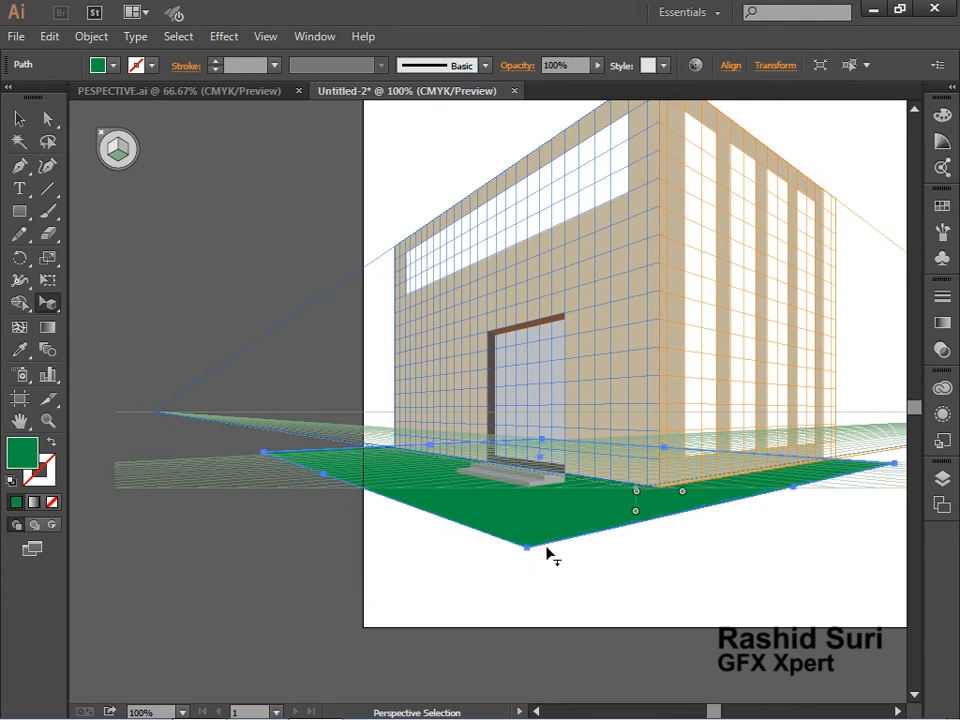
pyautogui.moveTo(799, 527); pyautogui.dragTo(614, 536)
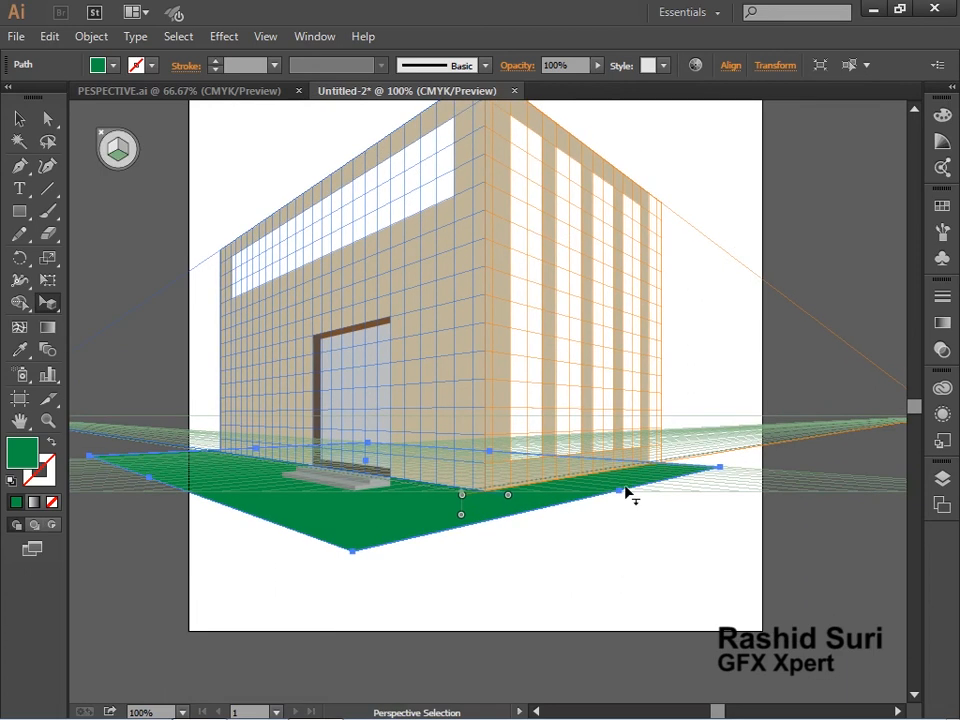
pyautogui.moveTo(352, 553); pyautogui.dragTo(373, 564)
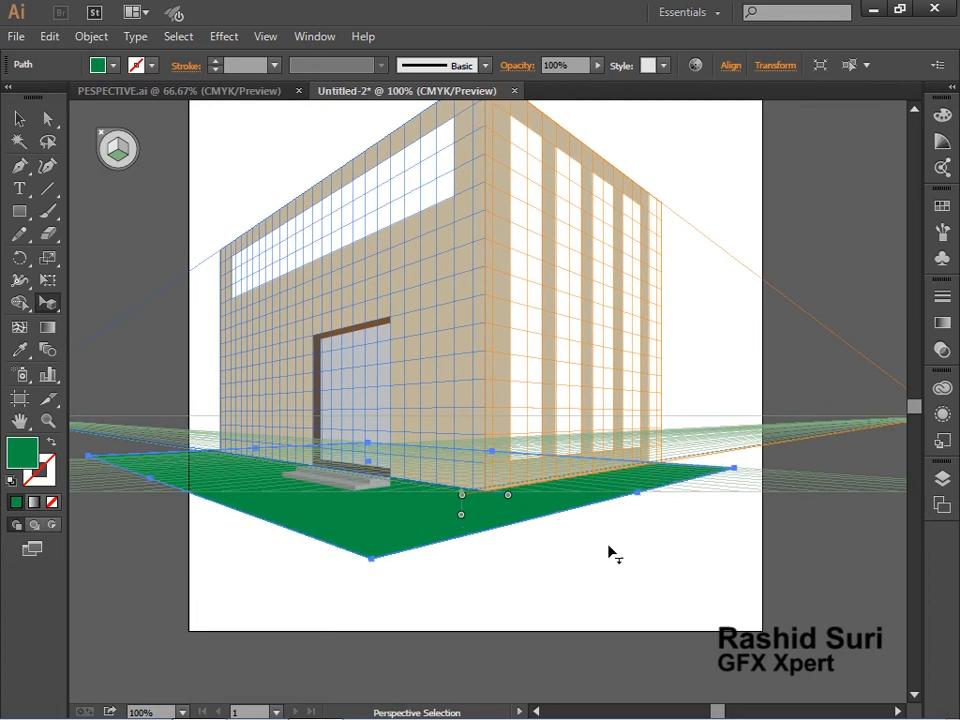
# Place the Trees 1 symbol below the building's right side and the Trees 2 symbol near the artboard's lower right corner.
pyautogui.click(942, 258)
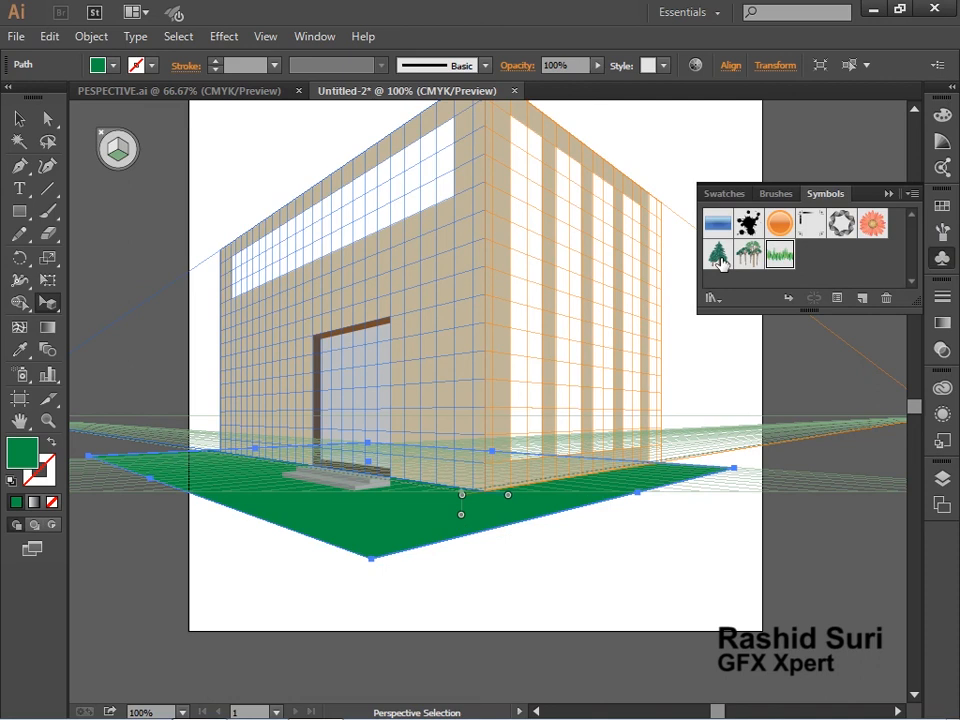
pyautogui.moveTo(722, 257); pyautogui.dragTo(596, 553)
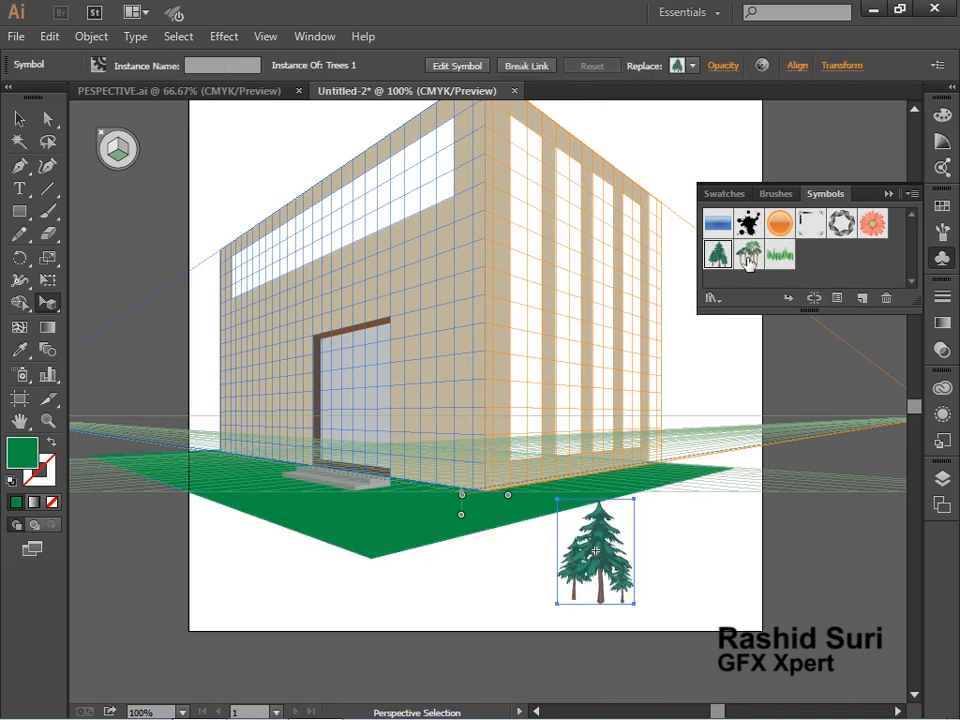
pyautogui.moveTo(748, 258); pyautogui.dragTo(744, 598)
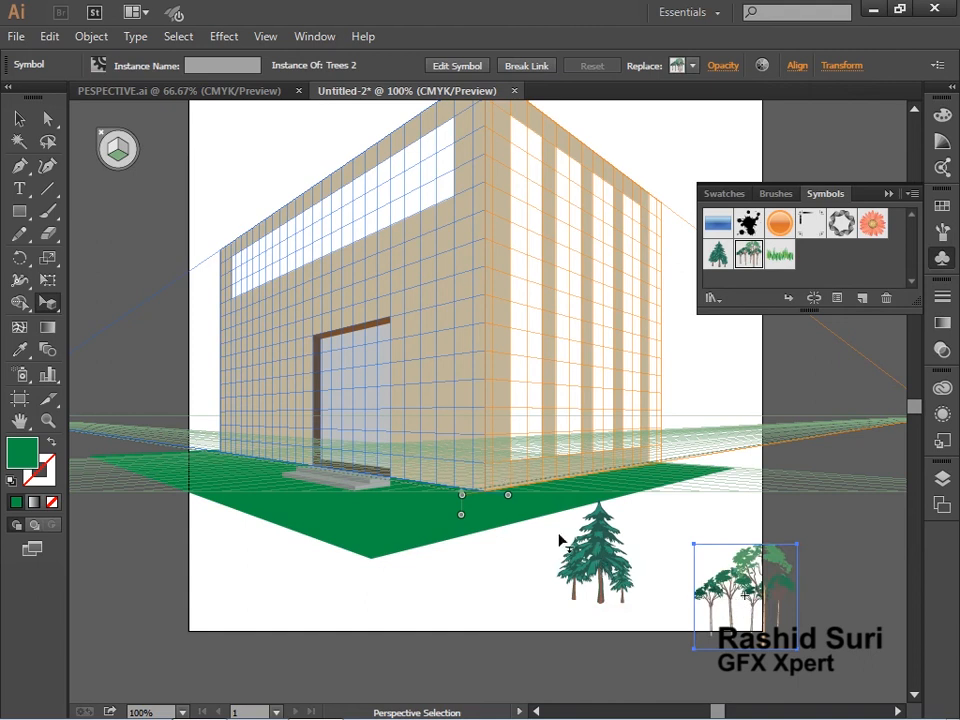
# Try to attach the Trees 1 symbol to the left perspective plane beside the doorway.
pyautogui.press('1')
pyautogui.moveTo(598, 550); pyautogui.dragTo(298, 441)
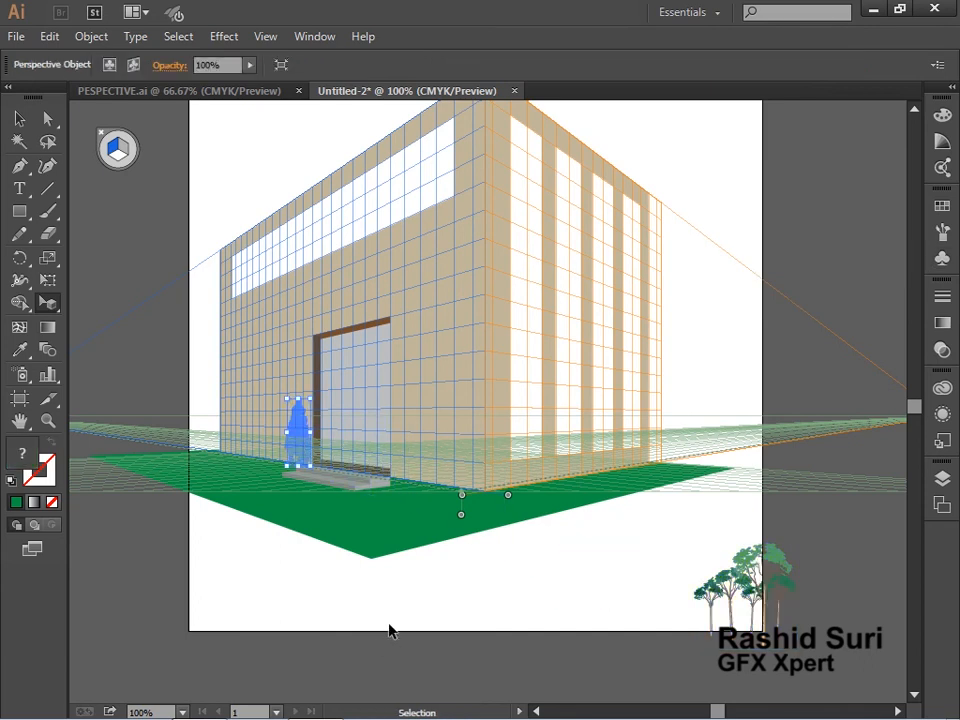
pyautogui.hotkey('ctrl', 'z')
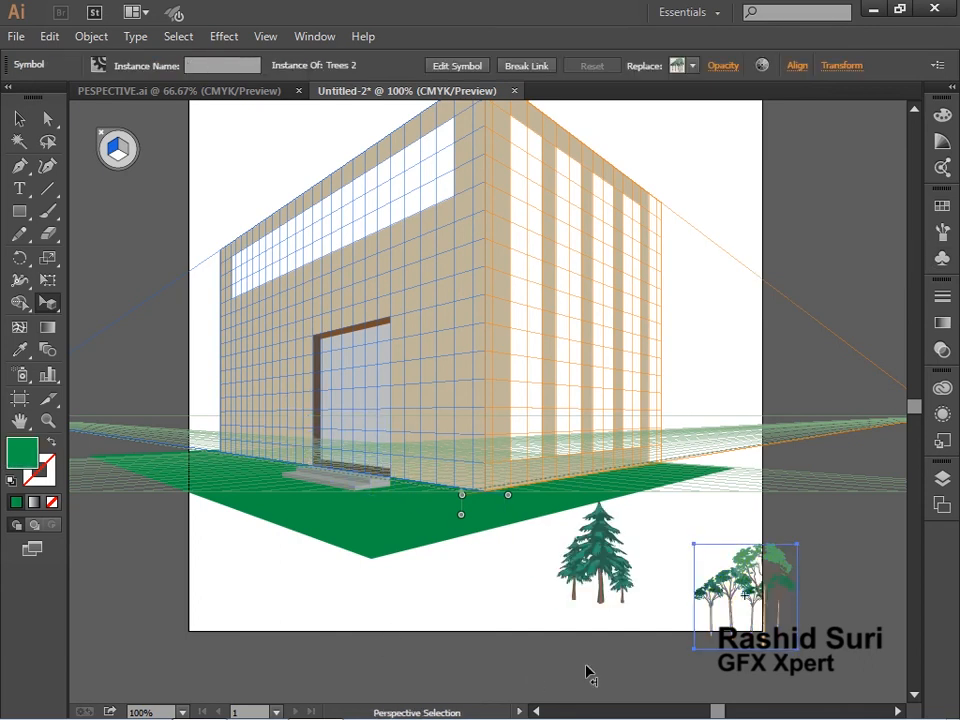
# Attach a copy of the Trees 1 symbol to the left perspective plane on the doorway's left side and enlarge it.
pyautogui.click(19, 118)
pyautogui.click(585, 592)
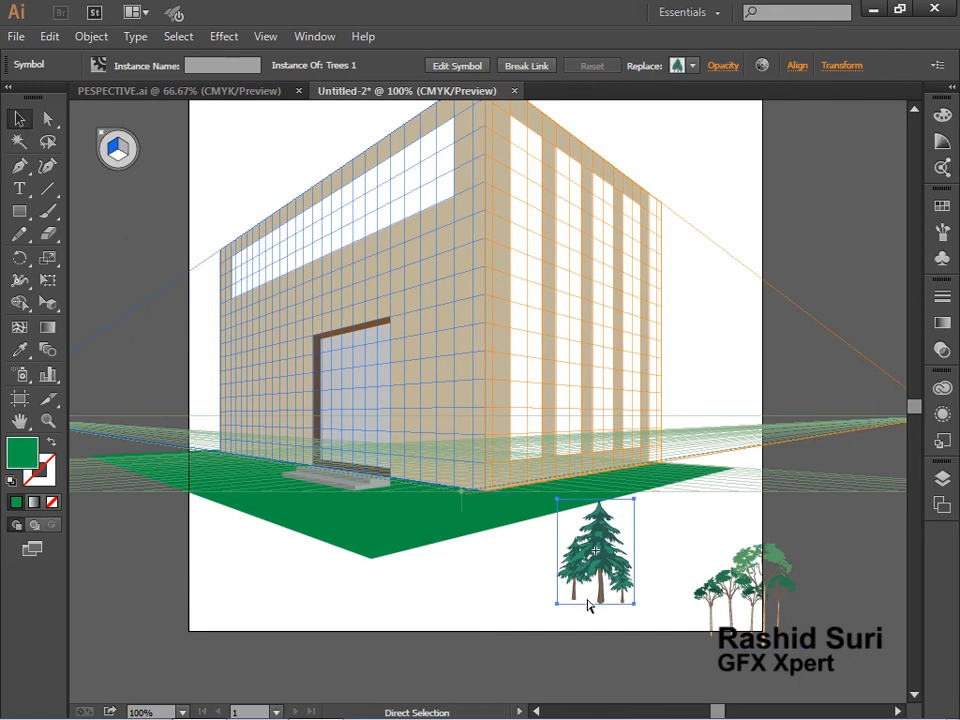
pyautogui.moveTo(588, 604); pyautogui.dragTo(482, 454)
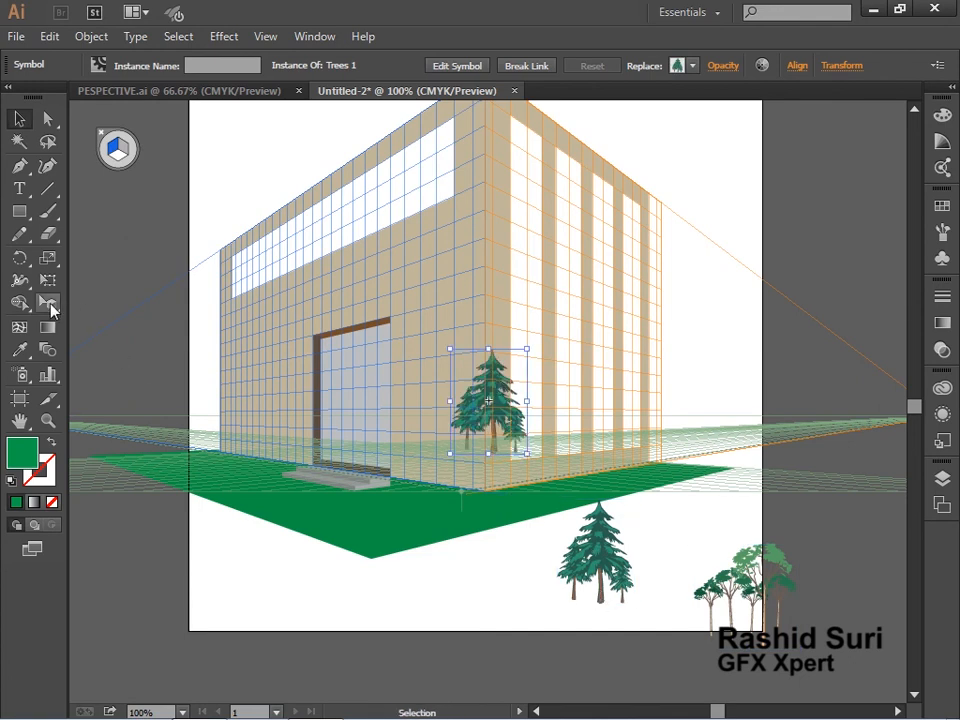
pyautogui.click(47, 303)
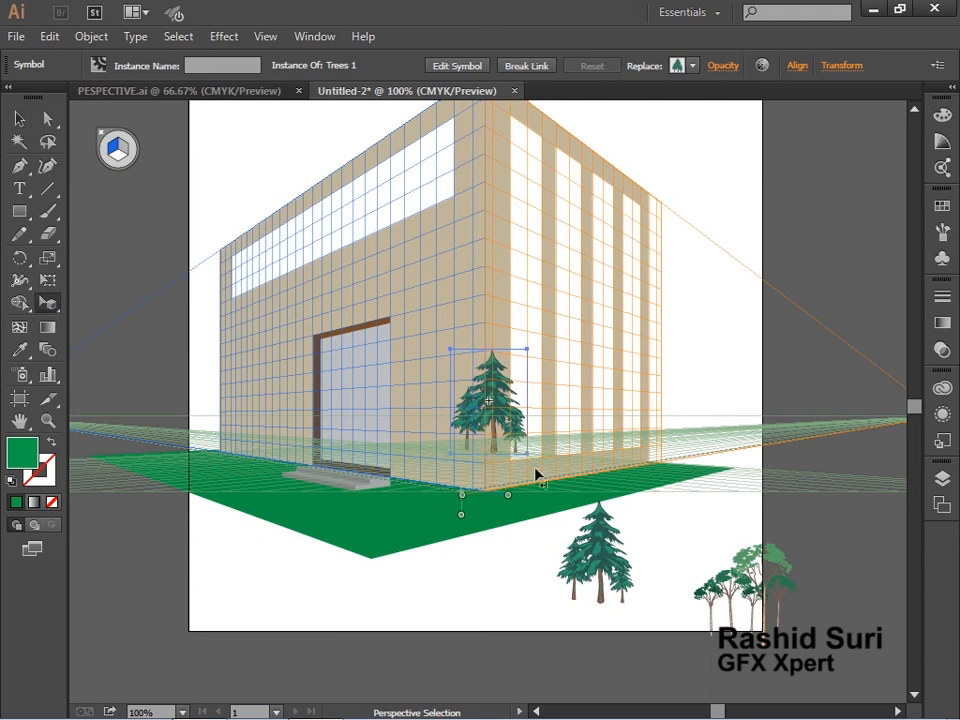
pyautogui.click(504, 392)
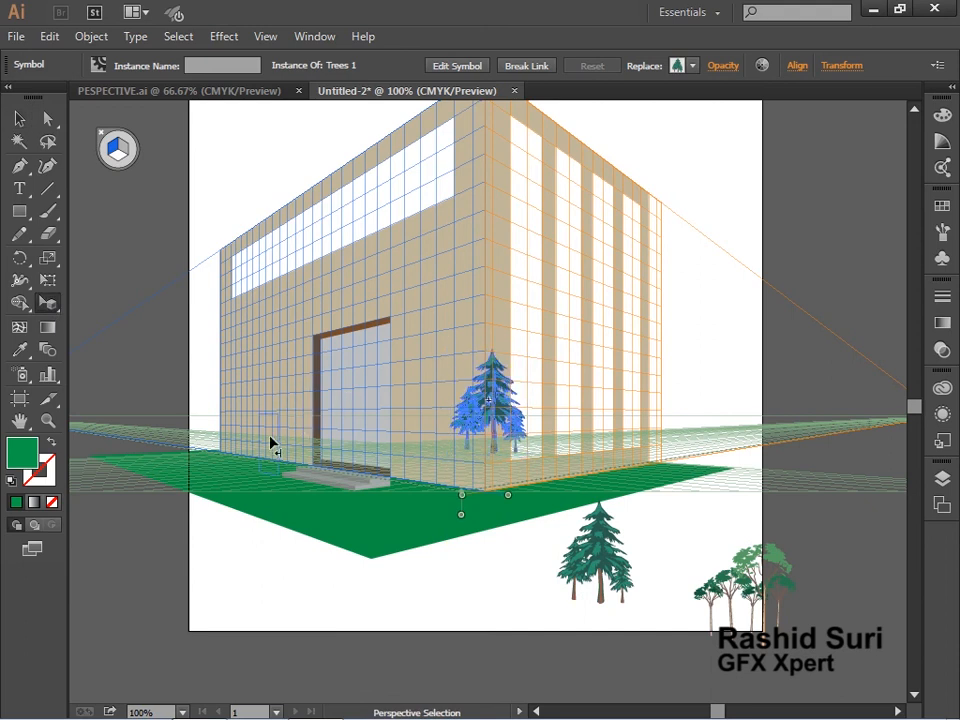
pyautogui.moveTo(281, 444); pyautogui.dragTo(283, 442)
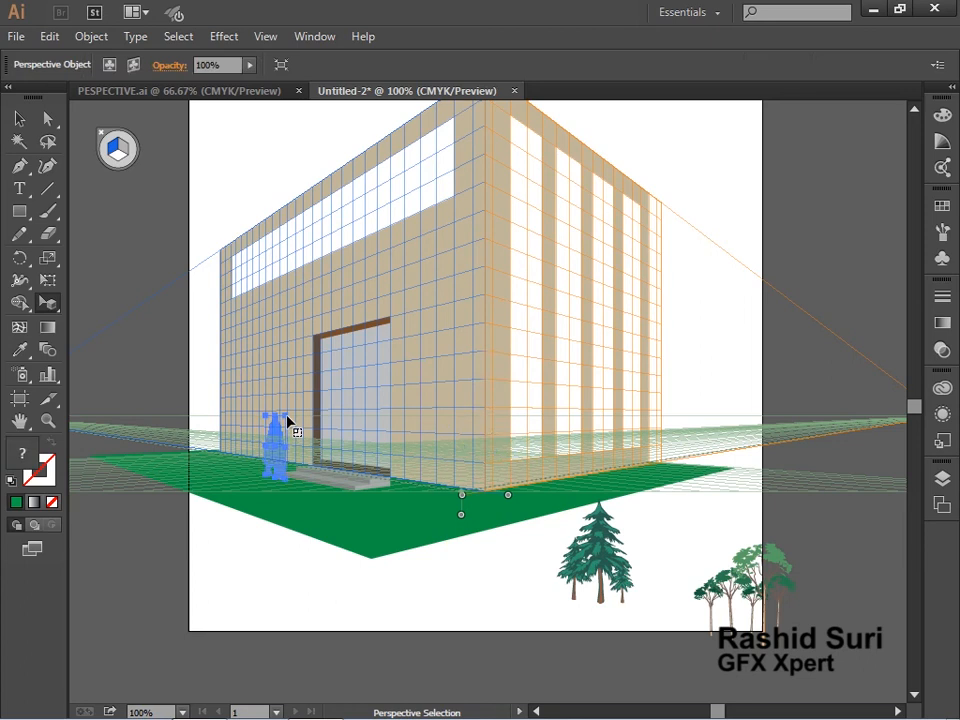
pyautogui.moveTo(287, 421); pyautogui.dragTo(307, 383)
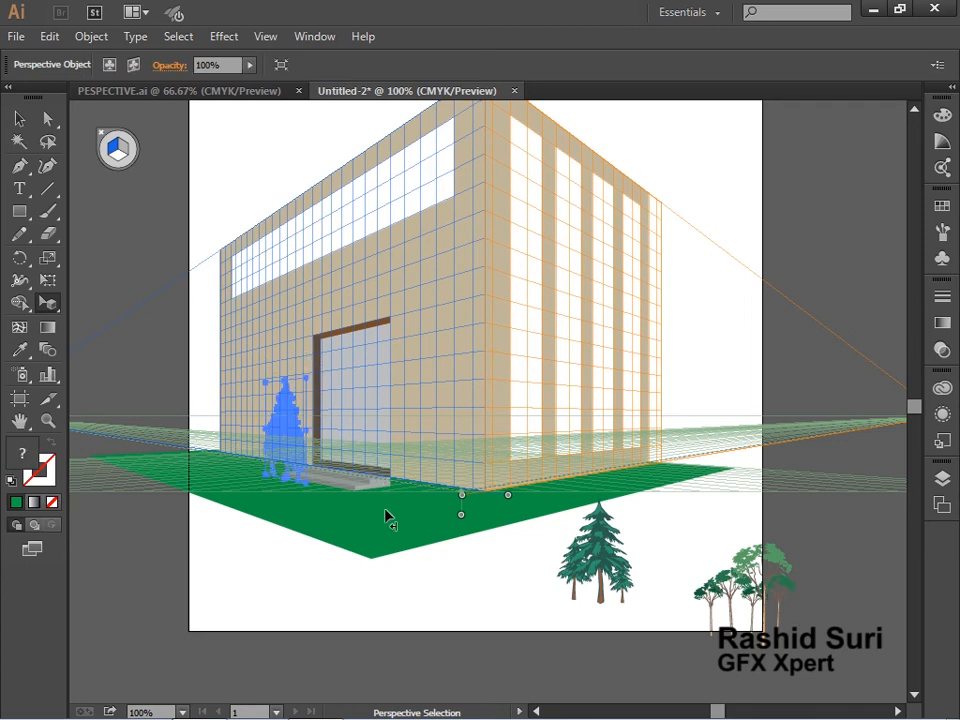
# Attach the remaining Trees 1 symbol to the left plane on the doorway's right side, enlarge it, and fine-tune both trees' positions.
pyautogui.click(612, 568)
pyautogui.moveTo(612, 568); pyautogui.dragTo(430, 432)
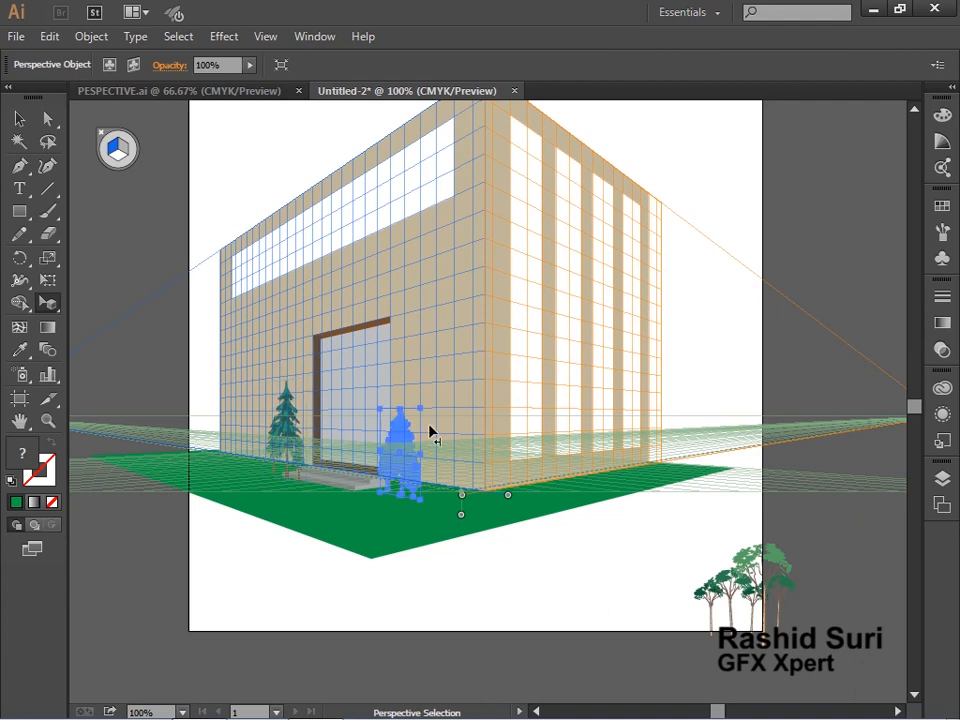
pyautogui.moveTo(422, 415); pyautogui.dragTo(431, 390)
pyautogui.moveTo(392, 478); pyautogui.dragTo(386, 482)
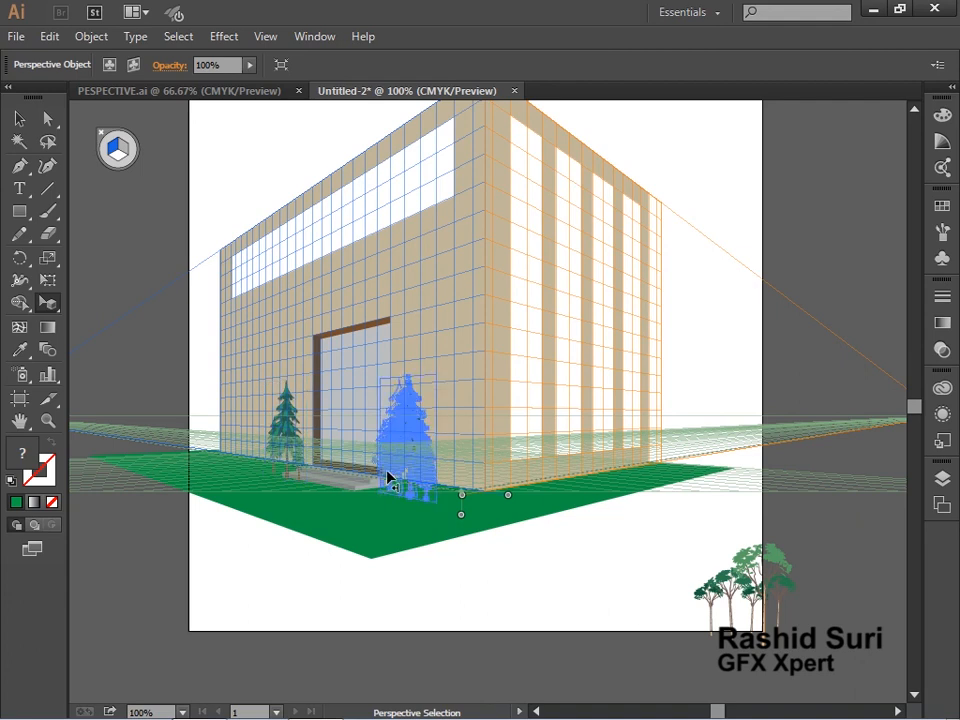
pyautogui.keyDown('shift'); pyautogui.click(300, 425); pyautogui.keyUp('shift')
pyautogui.moveTo(299, 420); pyautogui.dragTo(294, 414)
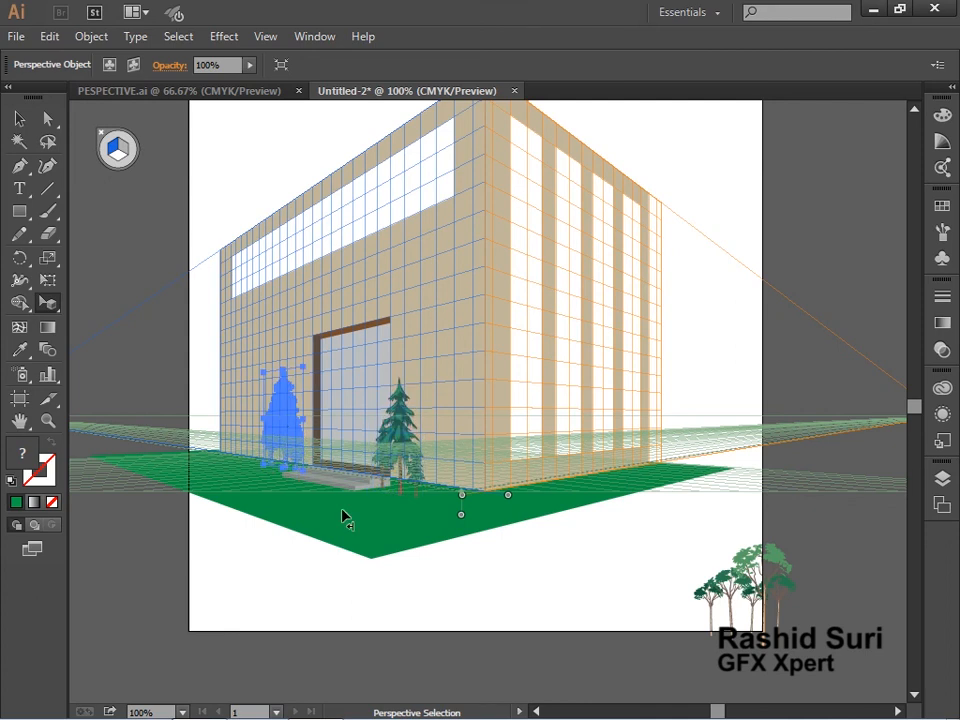
# Attach the Trees 2 symbol to the right perspective plane near the building's front corner and enlarge it.
pyautogui.click(750, 590)
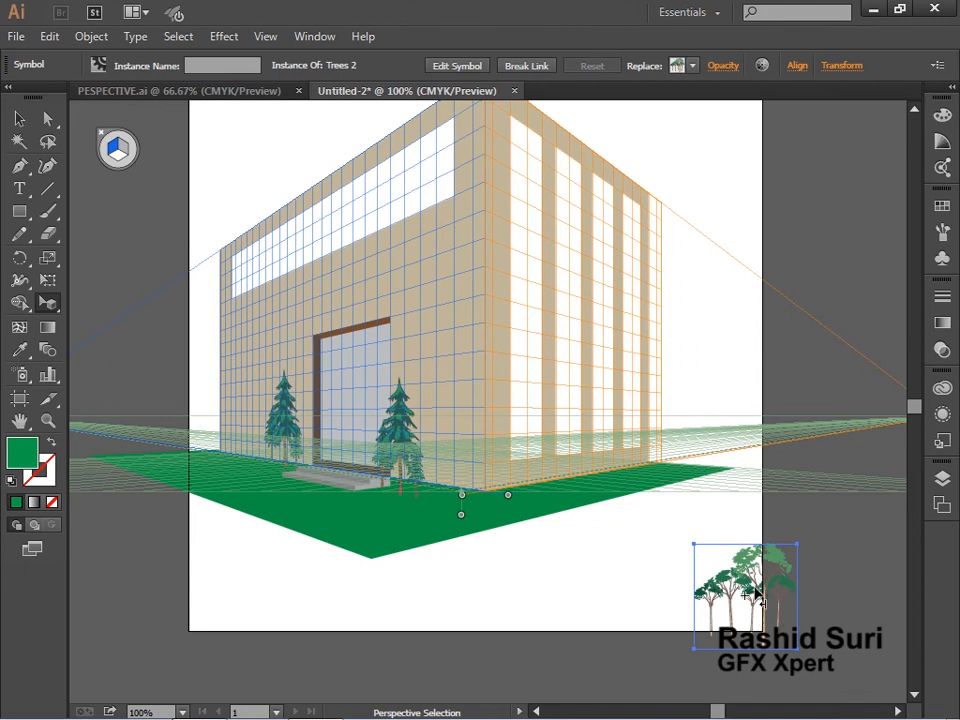
pyautogui.press('3')
pyautogui.moveTo(757, 594); pyautogui.dragTo(528, 455)
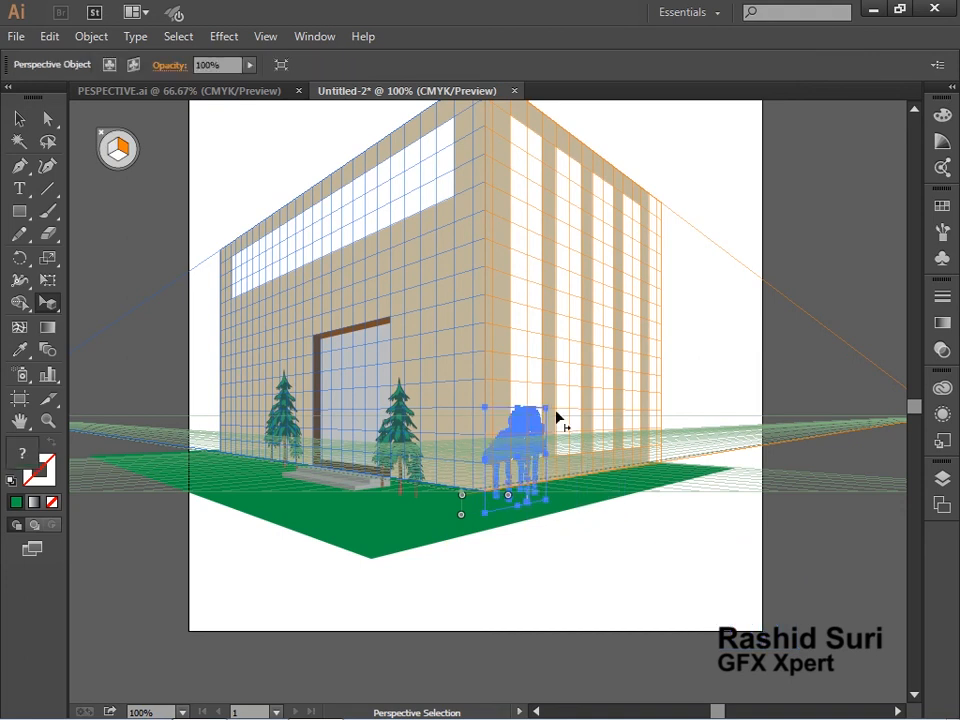
pyautogui.moveTo(546, 410); pyautogui.dragTo(563, 372)
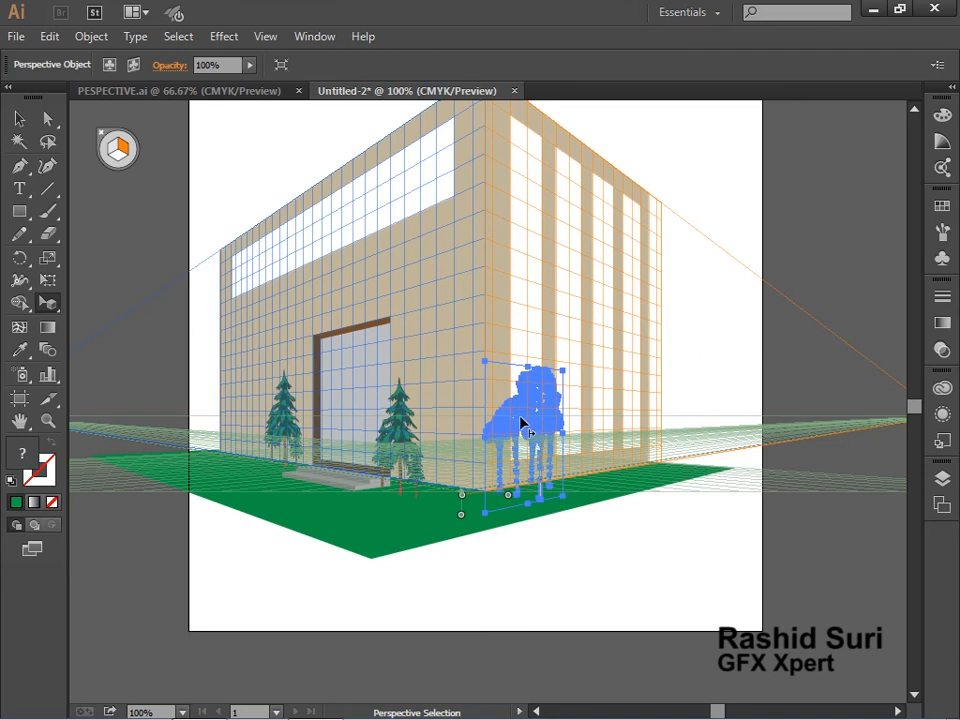
# Duplicate the Trees 2 clump backward along the right perspective plane, then repeat the copy twice.
pyautogui.moveTo(512, 418); pyautogui.dragTo(589, 429)
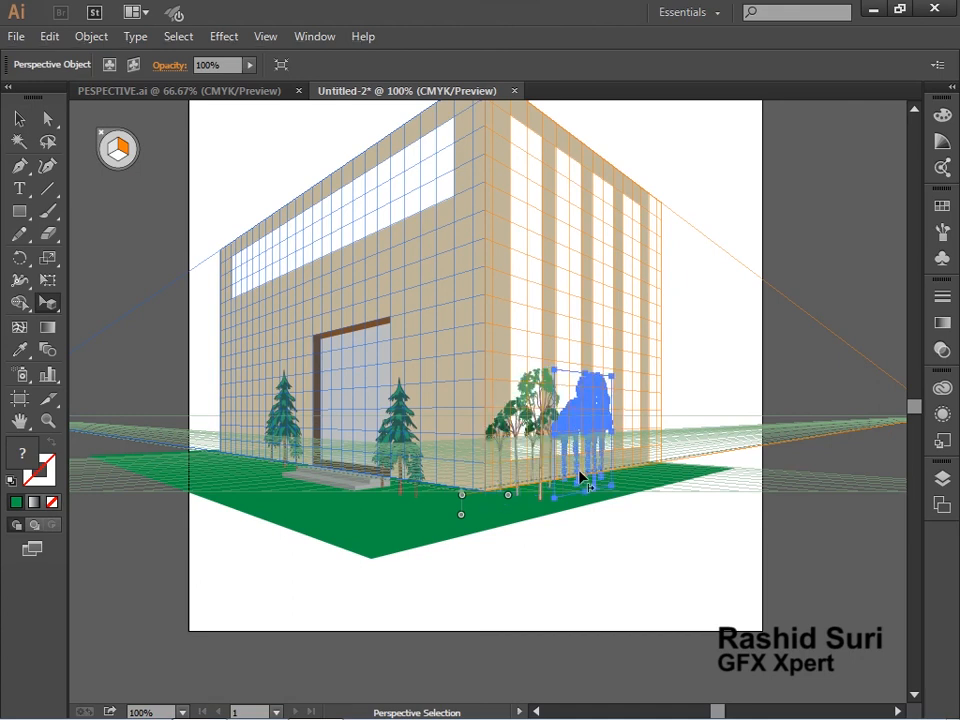
pyautogui.hotkey('ctrl', 'd')
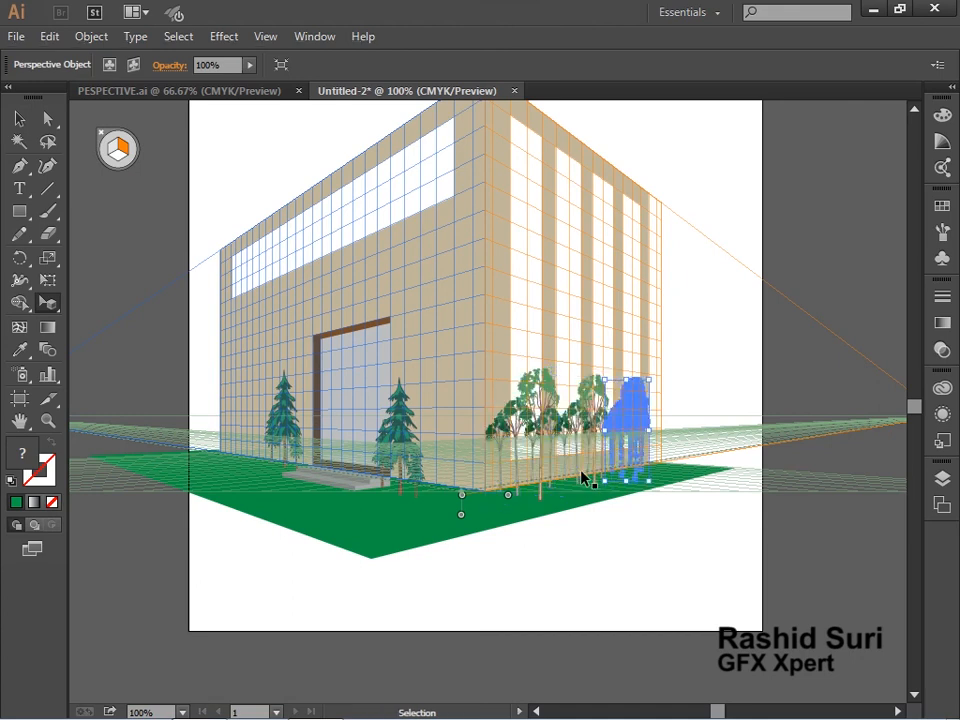
pyautogui.hotkey('ctrl', 'd')
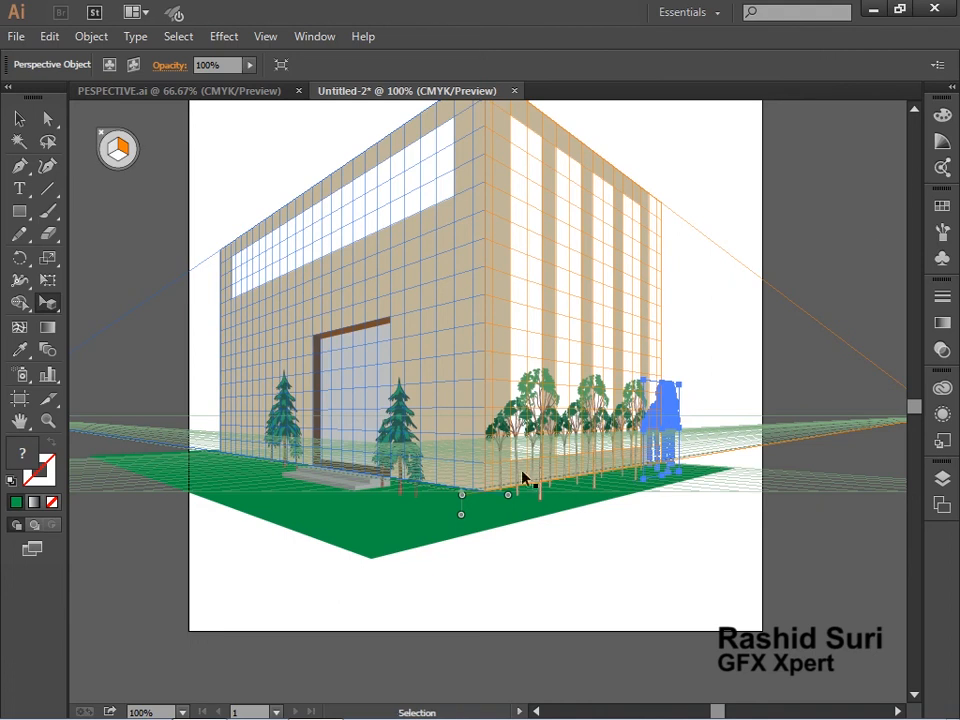
# Shrink the third Trees 2 clump and enlarge the clump nearest the building's front corner.
pyautogui.hotkey('ctrl', '=')
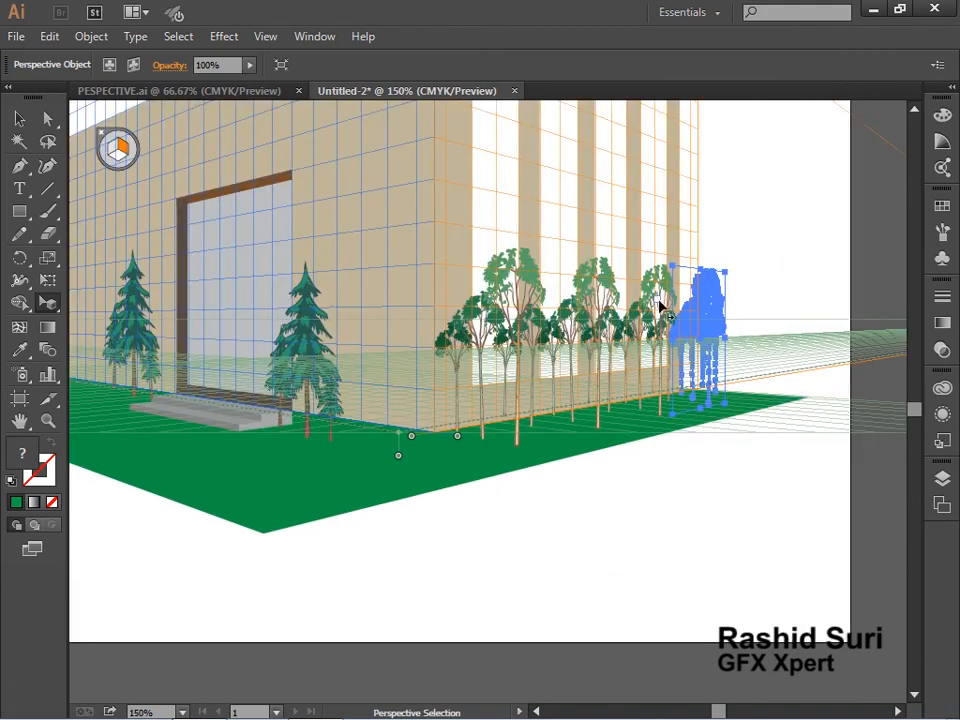
pyautogui.click(662, 303)
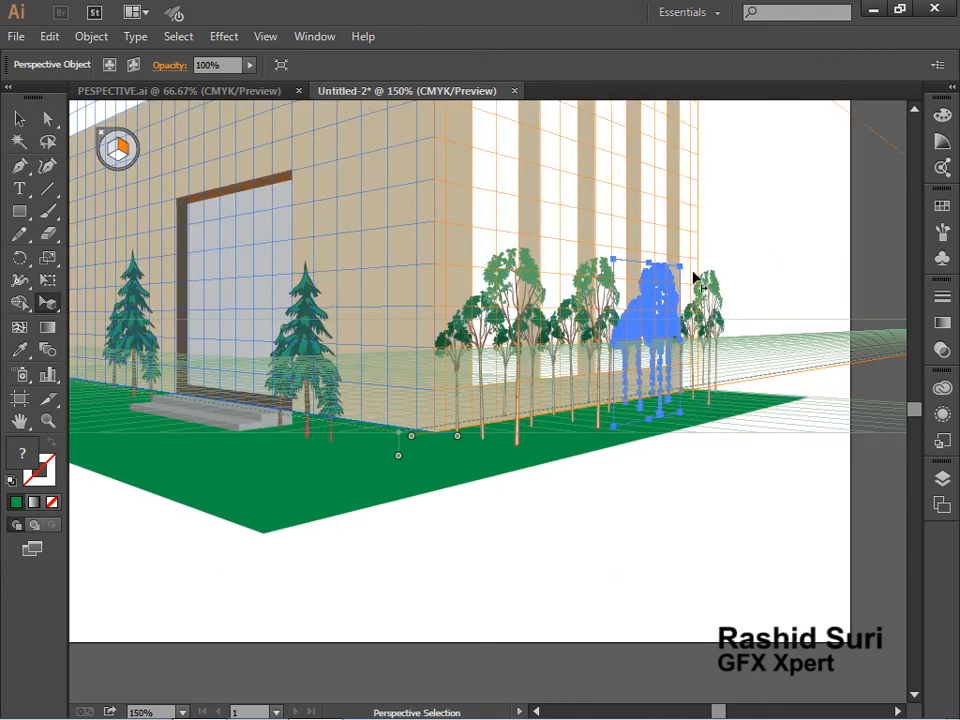
pyautogui.moveTo(662, 292); pyautogui.dragTo(551, 263)
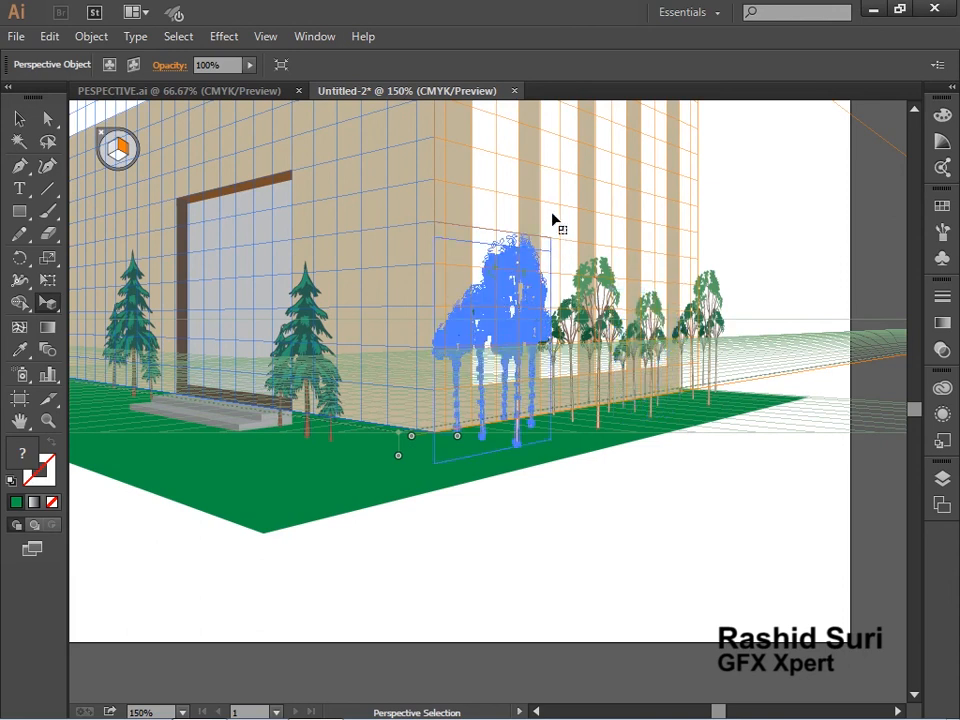
pyautogui.click(520, 524)
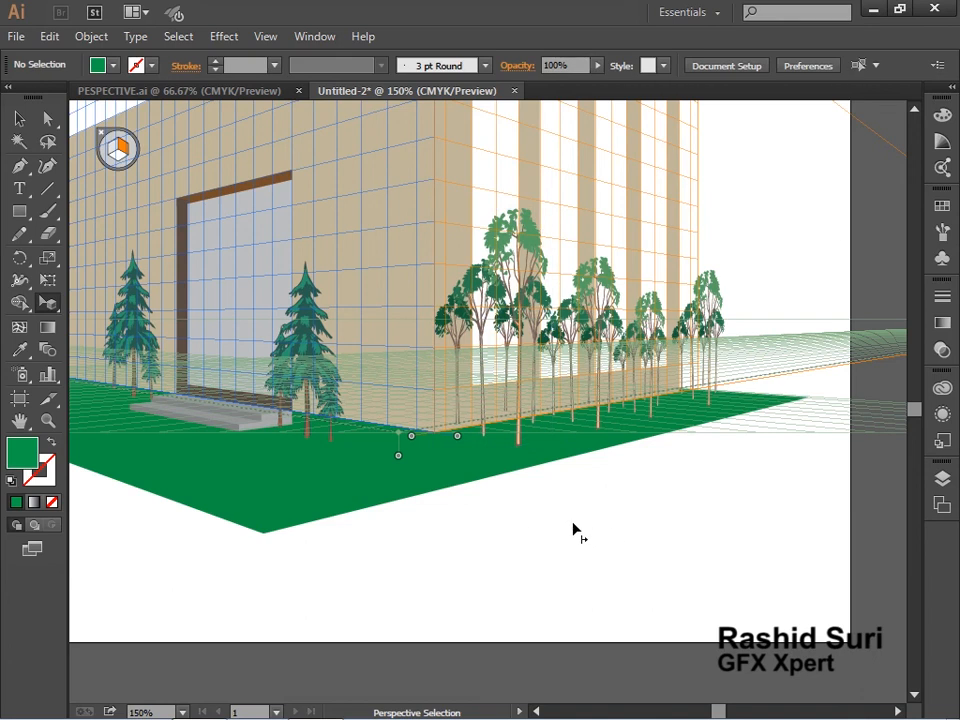
# Reposition the three nearest Trees 2 clumps on the green ground and delete the farthest clump.
pyautogui.click(505, 328)
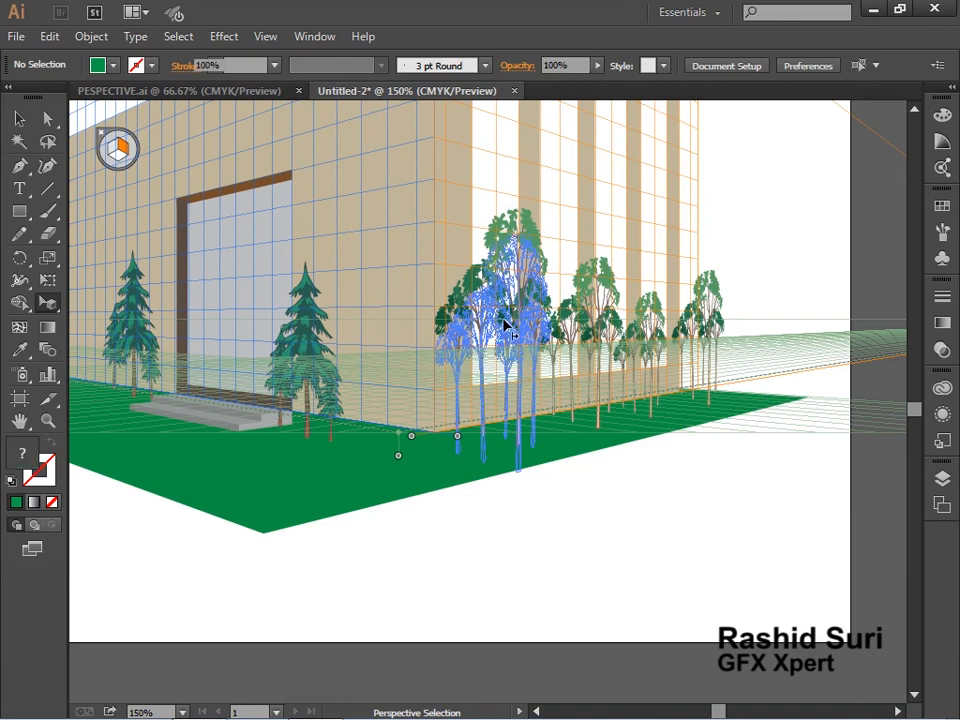
pyautogui.click(505, 328)
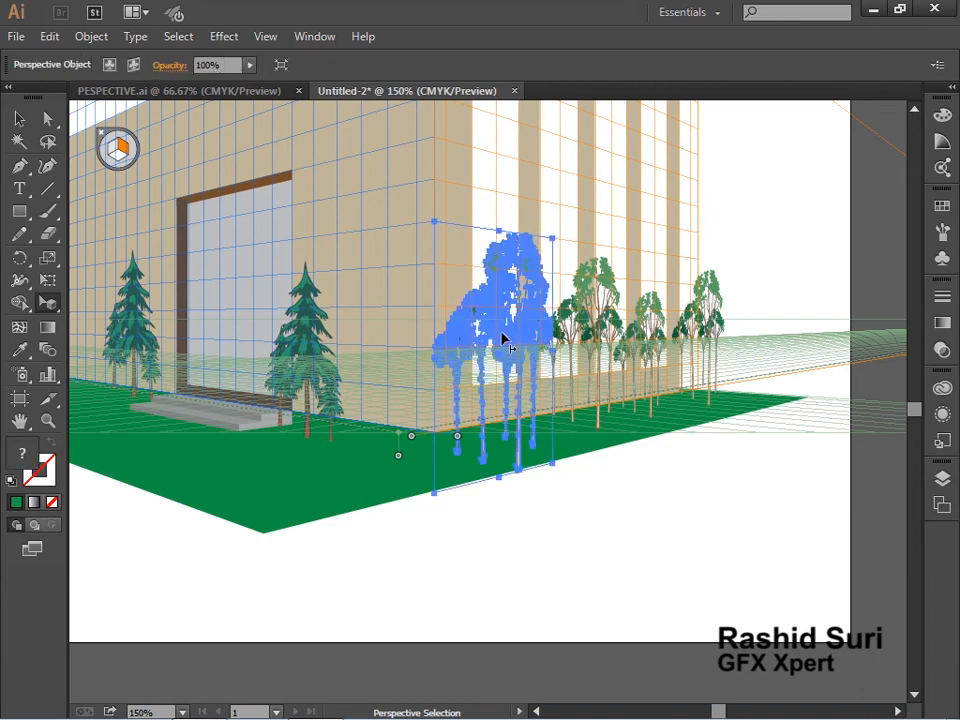
pyautogui.moveTo(606, 343); pyautogui.dragTo(597, 362)
pyautogui.moveTo(650, 339); pyautogui.dragTo(645, 346)
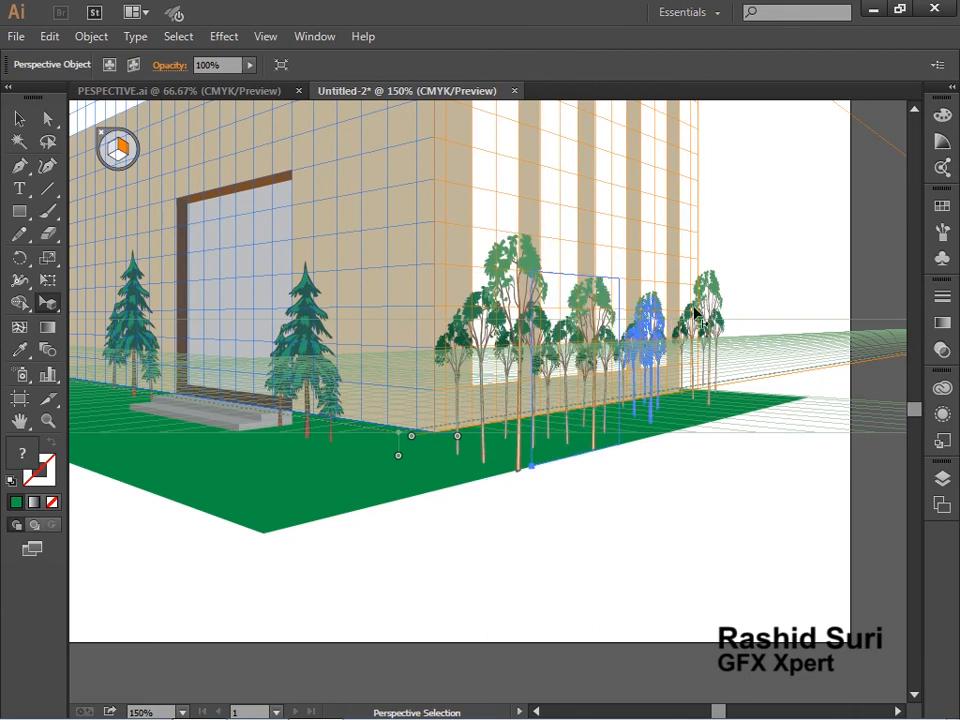
pyautogui.click(522, 330)
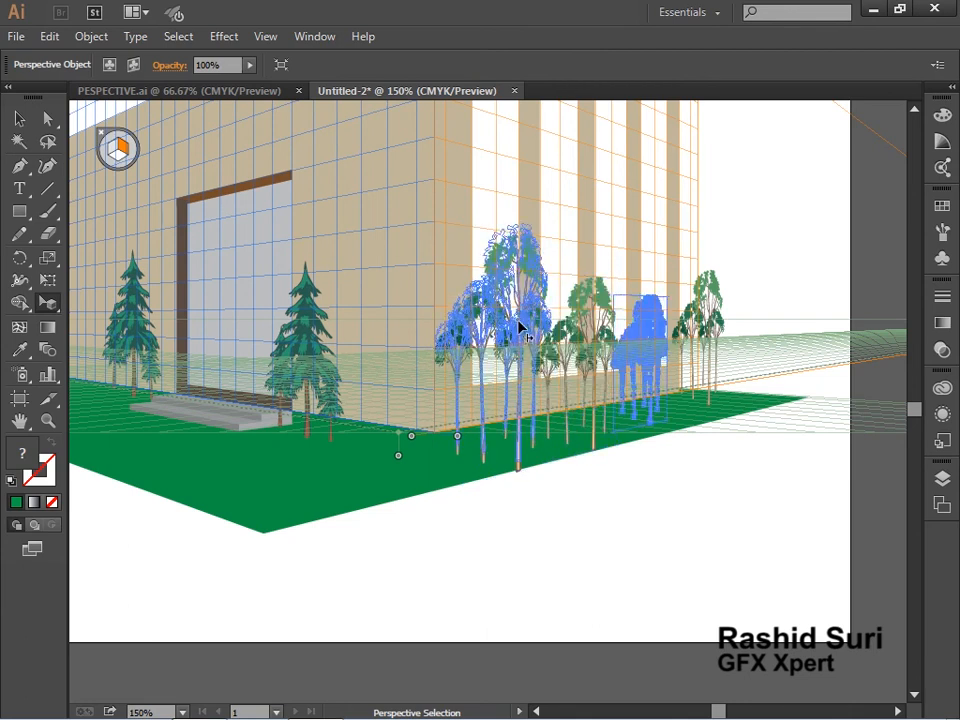
pyautogui.click(696, 331)
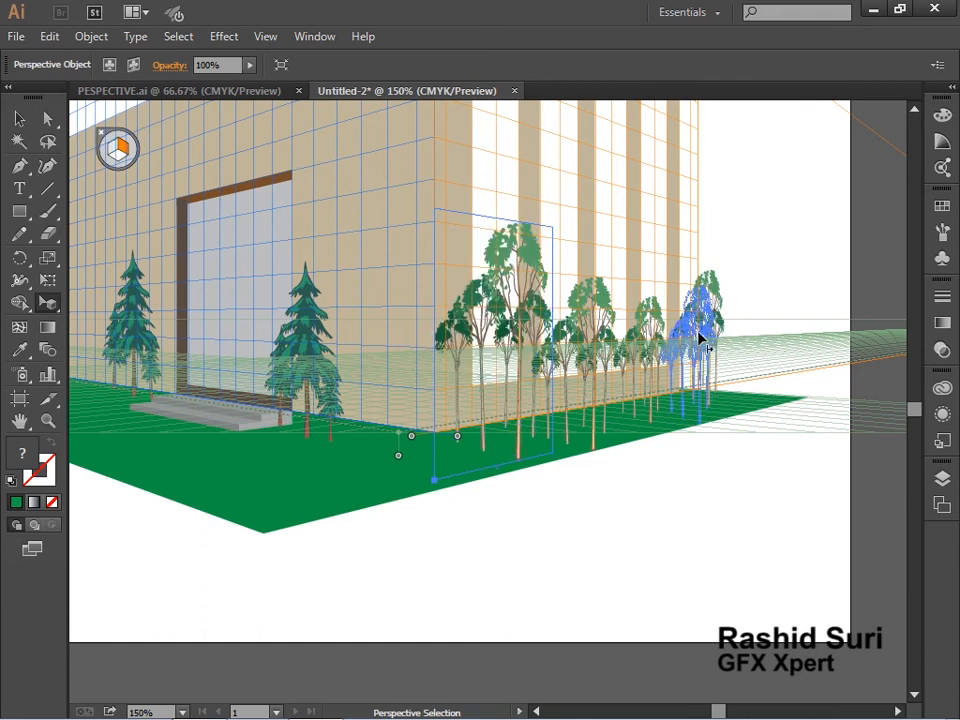
pyautogui.press('Delete')
# Add the point text "SHOPPING MALL" in the white area above the building's left side.
pyautogui.keyDown('ctrl'); pyautogui.keyDown('alt'); pyautogui.click(333, 336); pyautogui.keyUp('alt'); pyautogui.keyUp('ctrl')
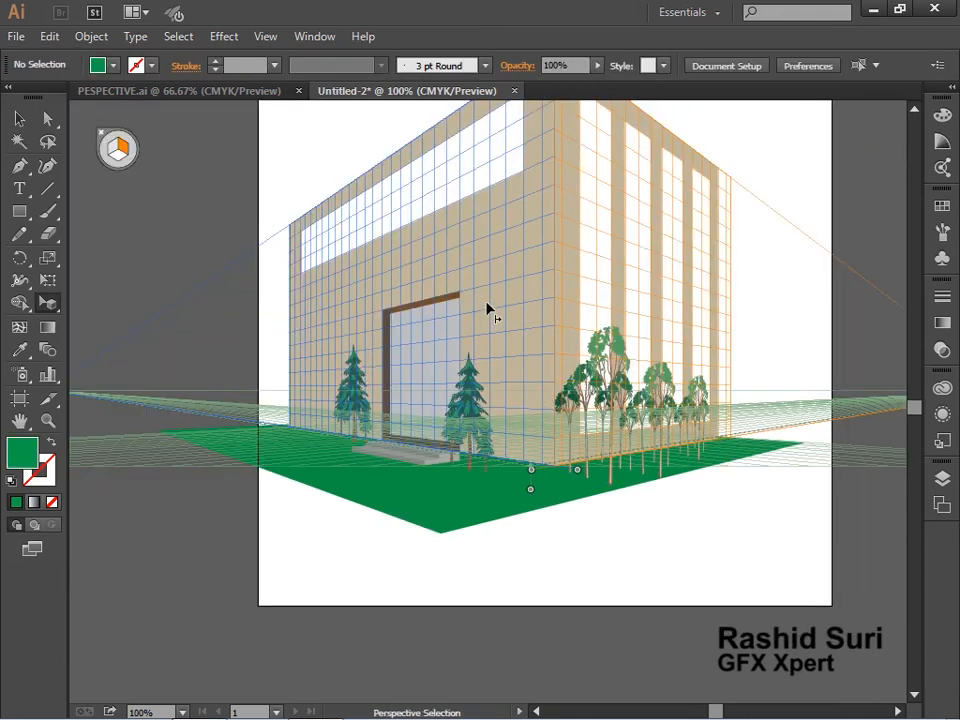
pyautogui.moveTo(445, 356); pyautogui.dragTo(488, 542)
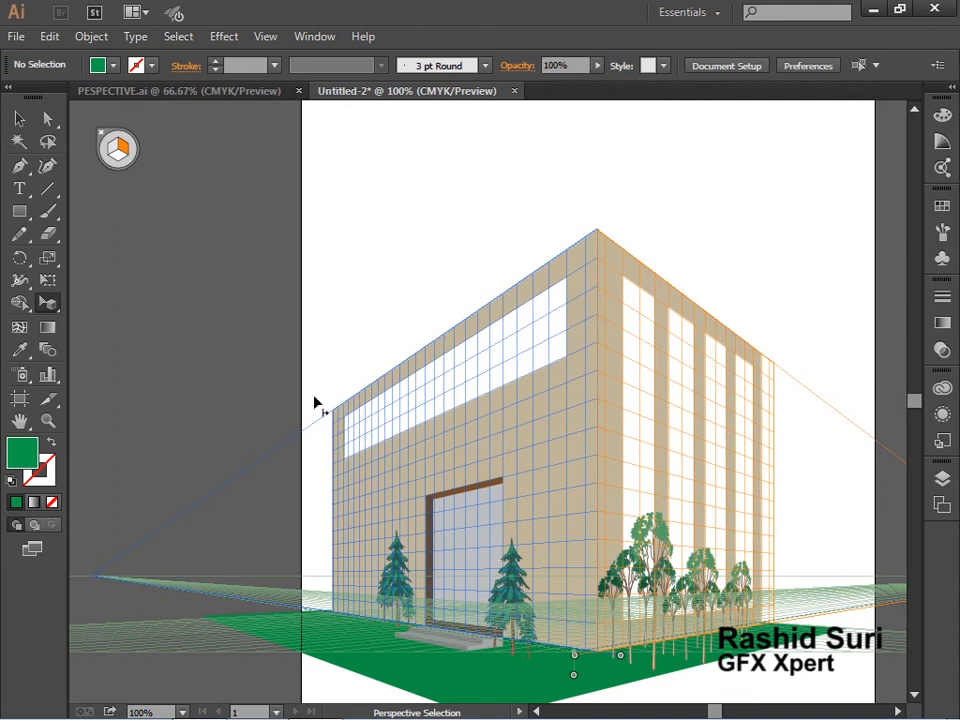
pyautogui.click(19, 188)
pyautogui.click(360, 233)
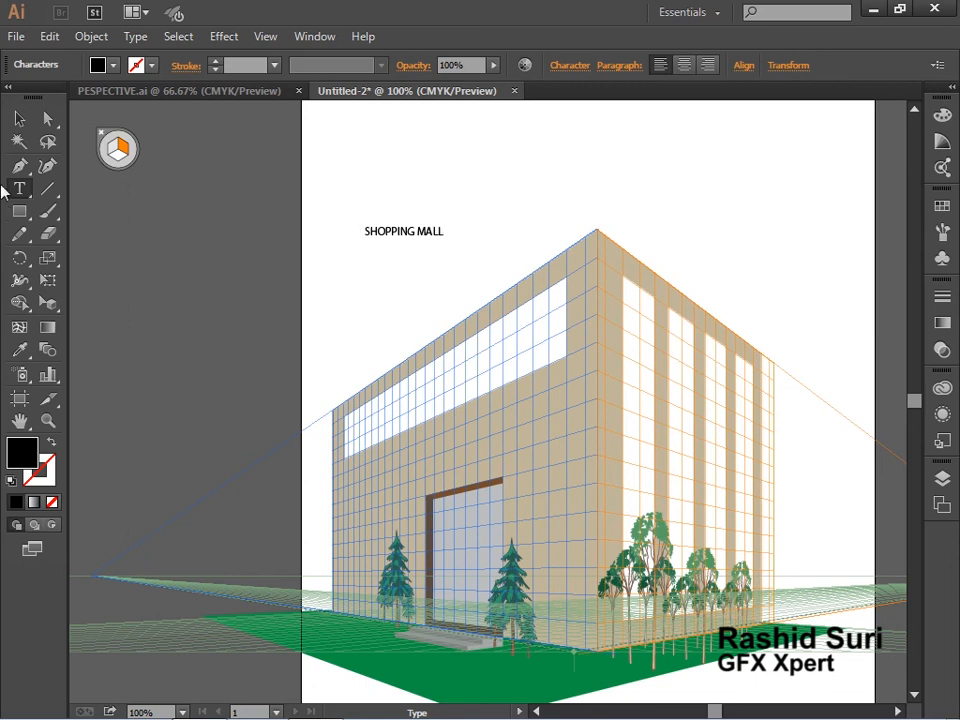
pyautogui.click(444, 231)
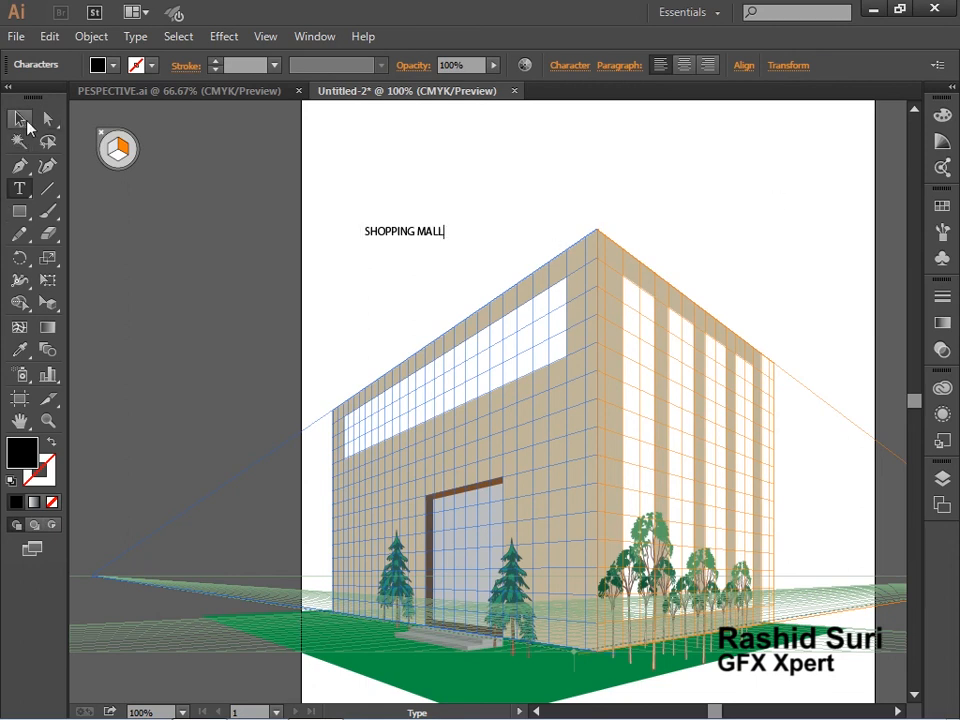
pyautogui.click(18, 118)
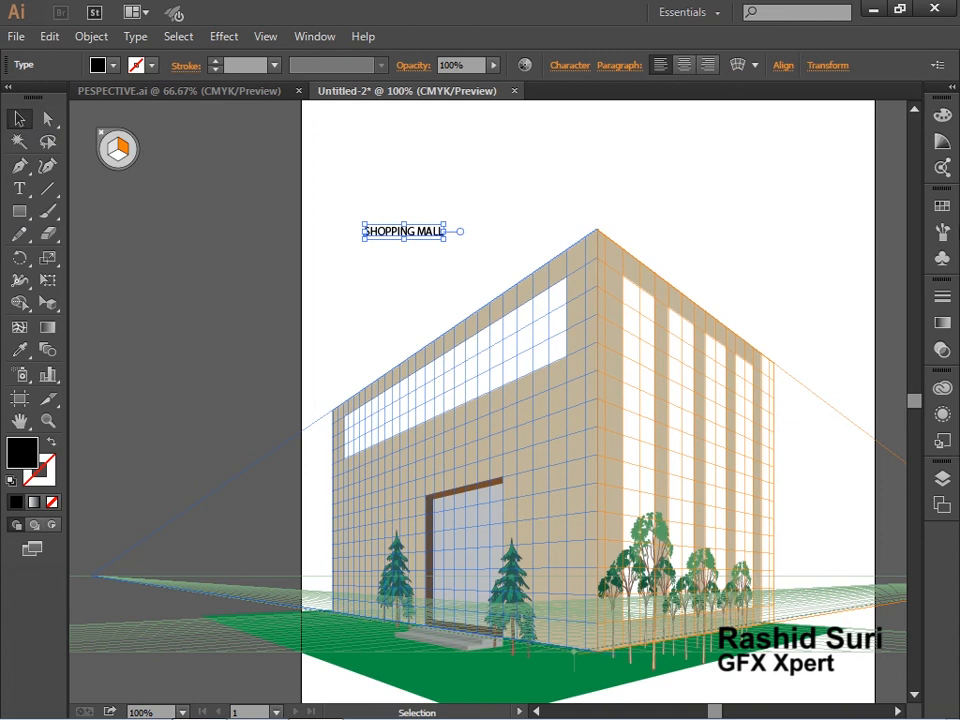
# Set the SHOPPING MALL text to the Arial Black font and increase its font size.
pyautogui.click(573, 68)
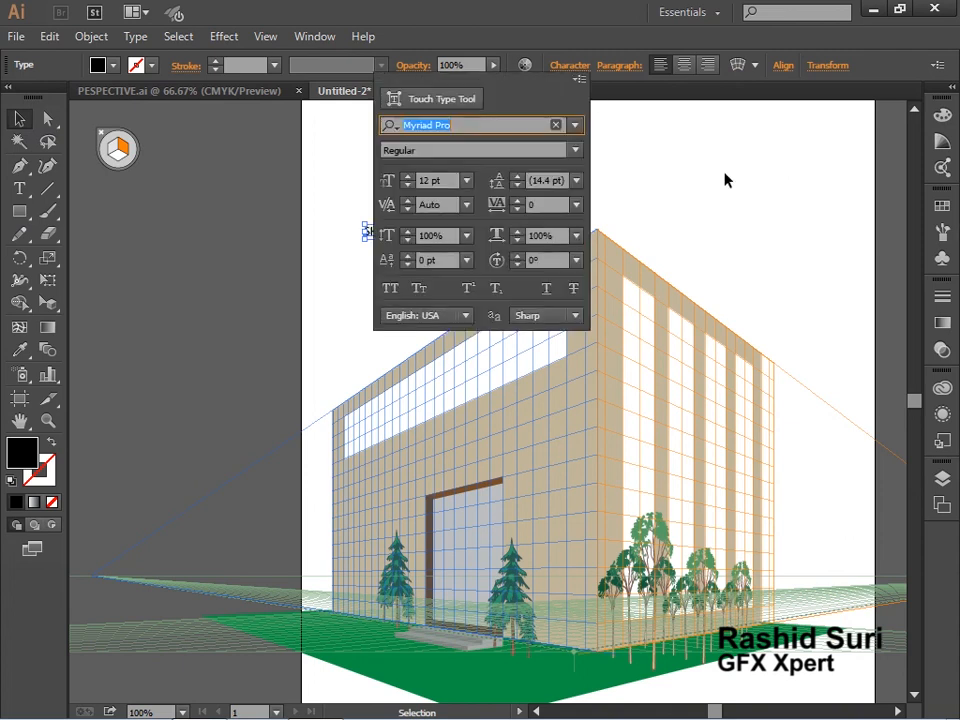
pyautogui.click(576, 125)
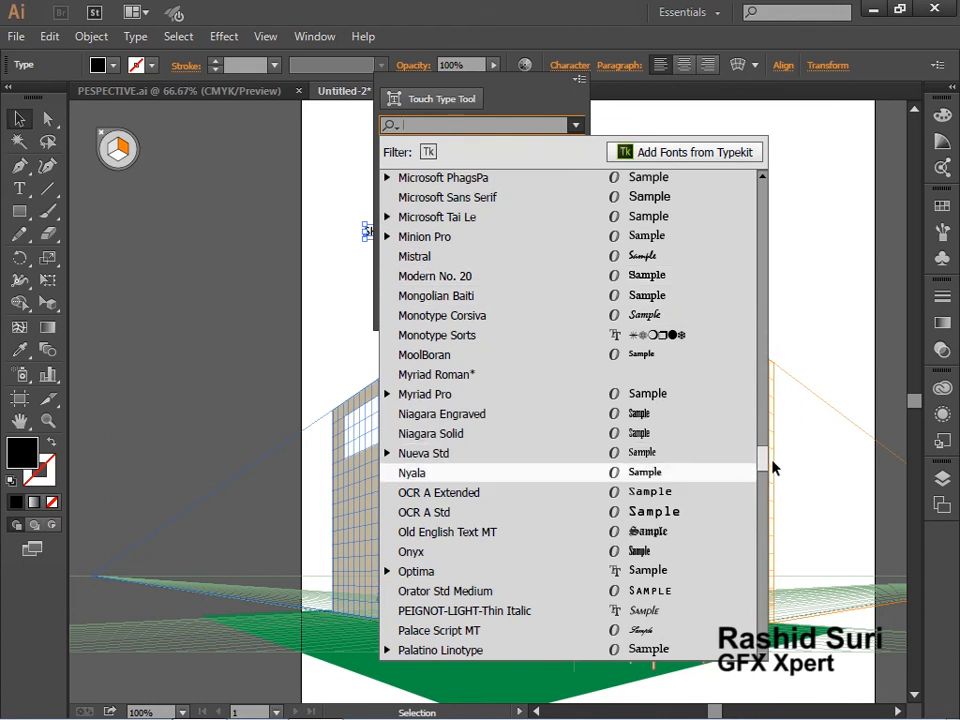
pyautogui.moveTo(760, 470); pyautogui.dragTo(778, 150)
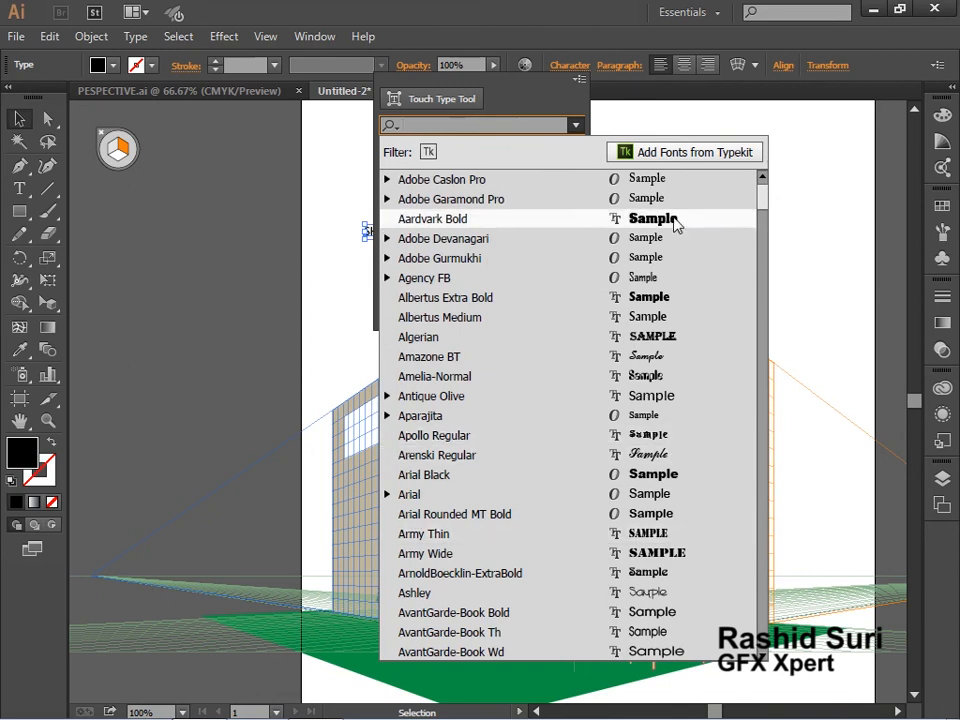
pyautogui.click(641, 474)
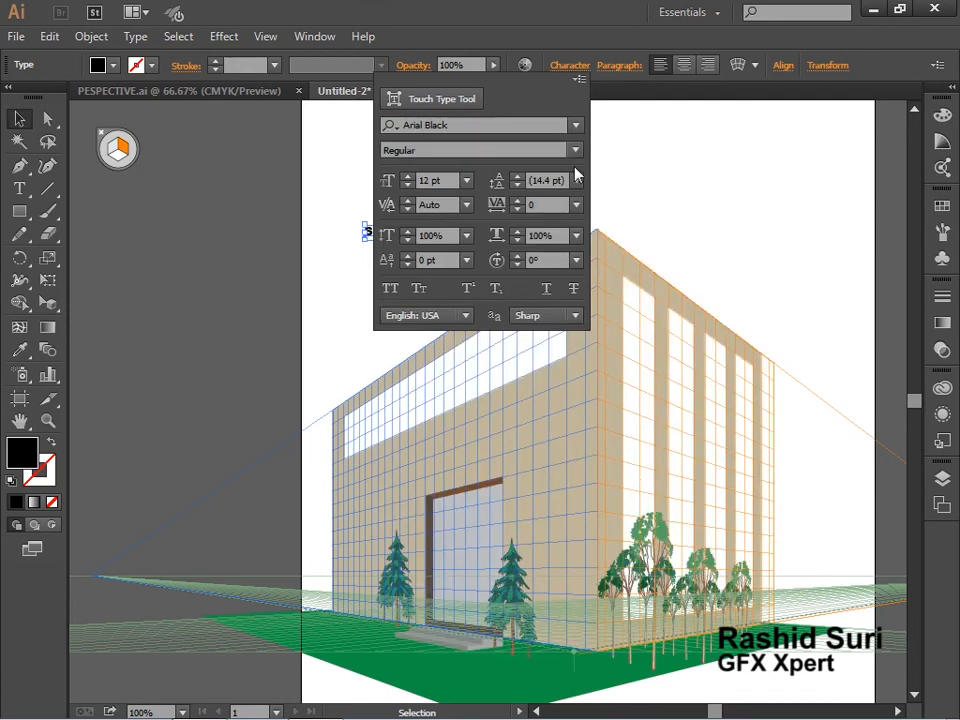
pyautogui.click(466, 181)
pyautogui.click(491, 433)
pyautogui.click(289, 239)
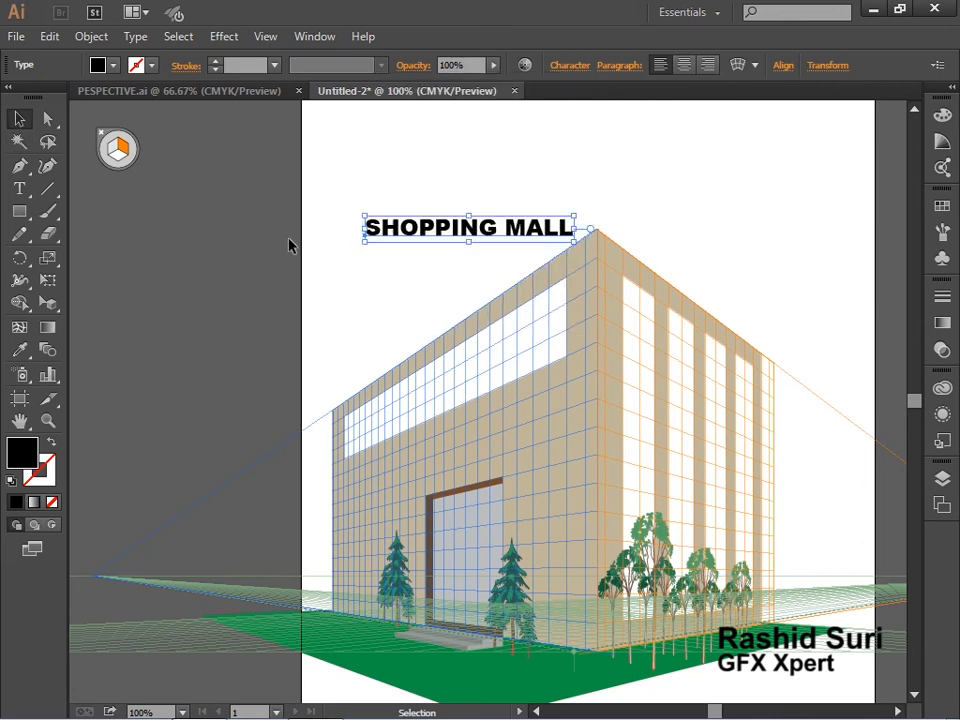
# Attach the SHOPPING MALL text to the left perspective plane and enlarge it to fill the white sign panel.
pyautogui.click(44, 305)
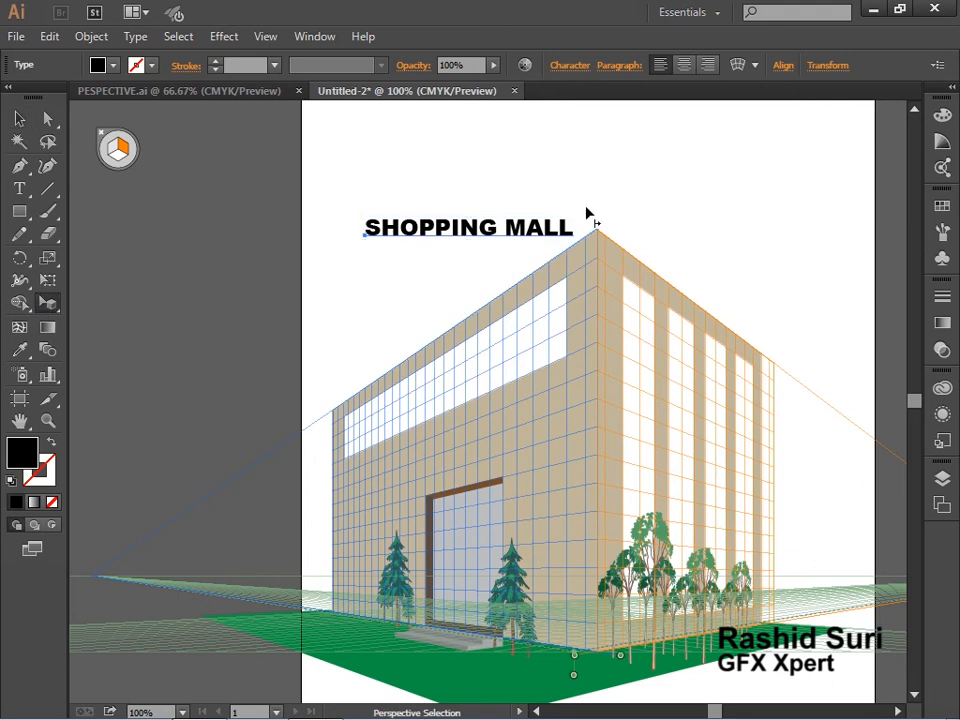
pyautogui.press('1')
pyautogui.moveTo(510, 246); pyautogui.dragTo(510, 350)
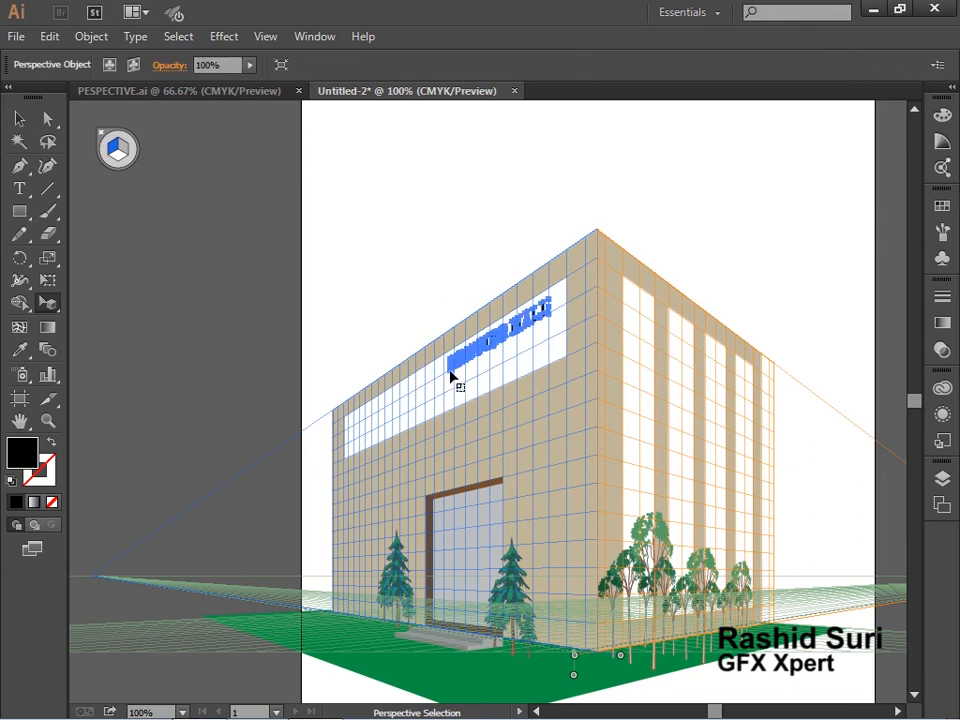
pyautogui.moveTo(451, 377); pyautogui.dragTo(354, 450)
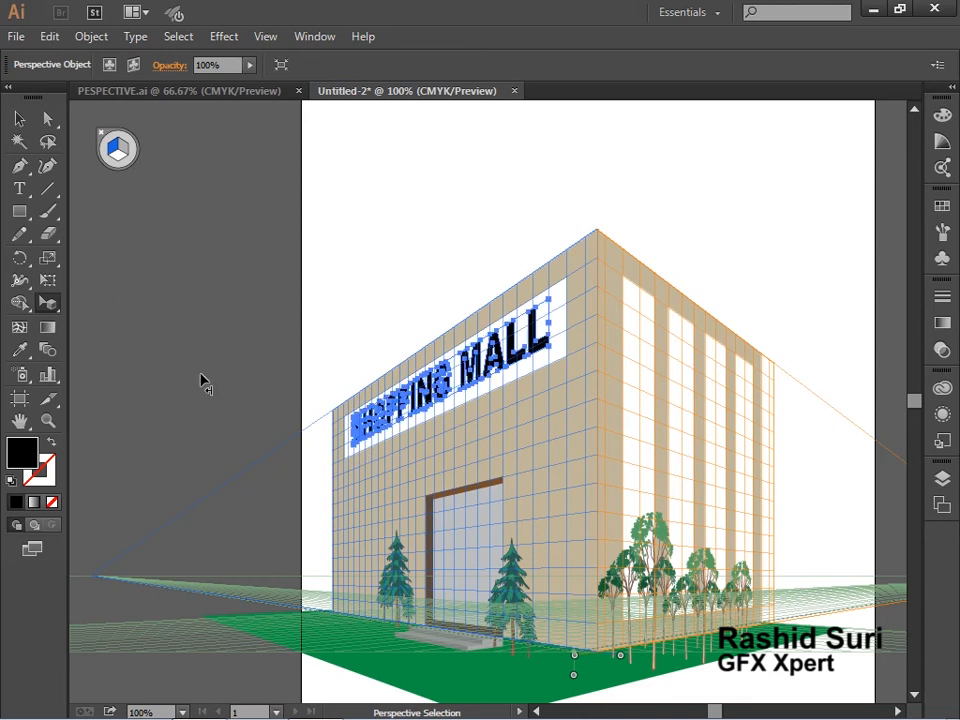
pyautogui.click(366, 370)
# Edit the perspective text on the sign and fill the SHOPPING MALL lettering with red.
pyautogui.hotkey('ctrl', 'space')
pyautogui.moveTo(246, 253); pyautogui.dragTo(679, 454)
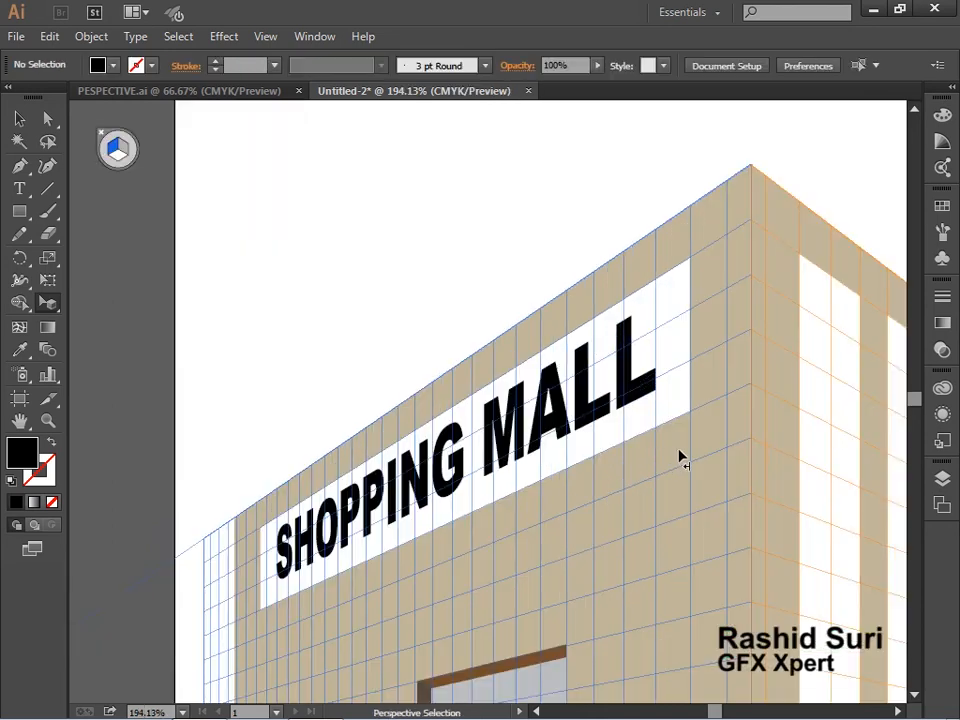
pyautogui.click(637, 401)
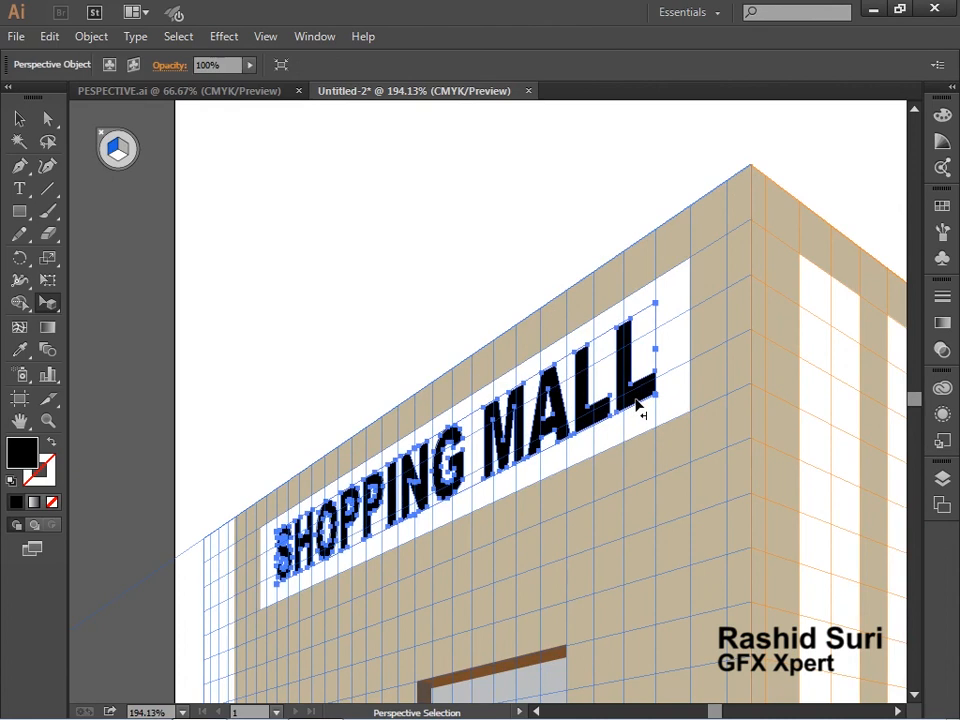
pyautogui.click(942, 206)
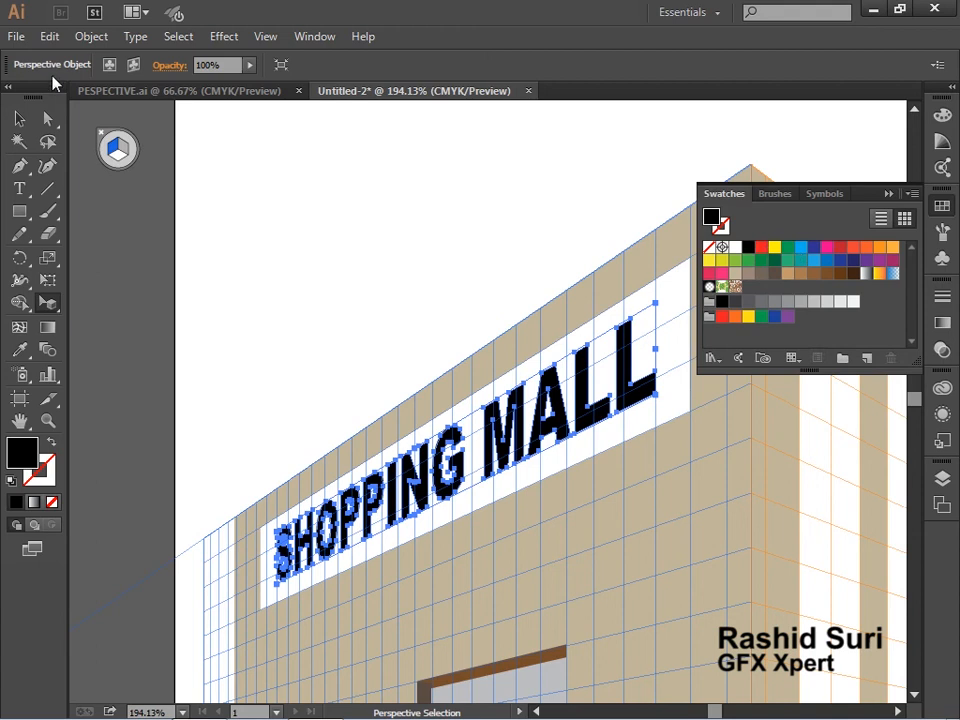
pyautogui.click(134, 65)
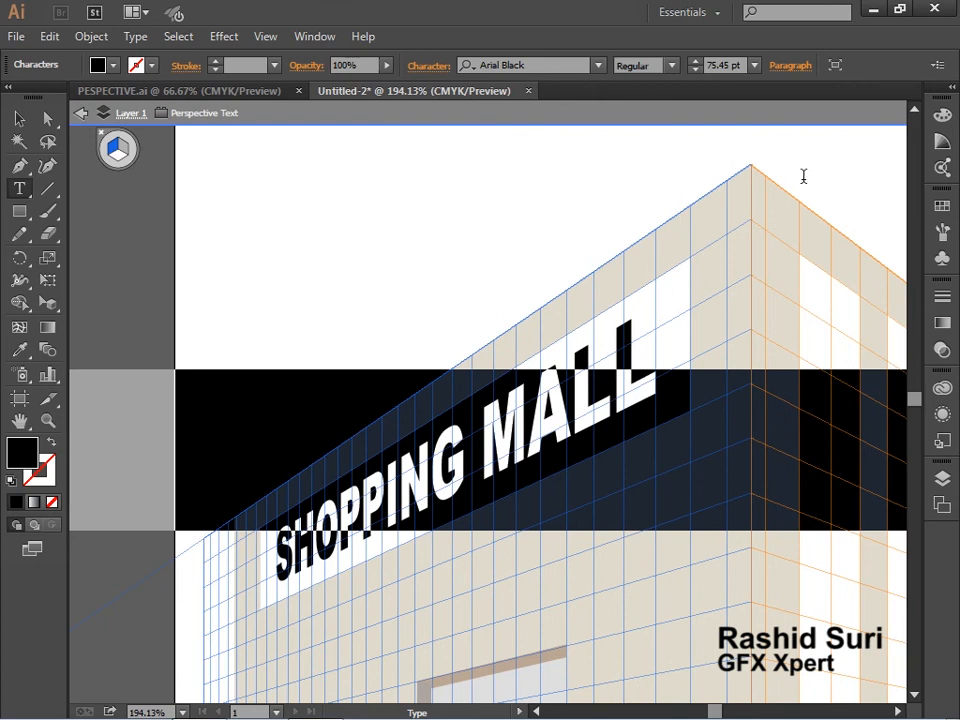
pyautogui.click(942, 206)
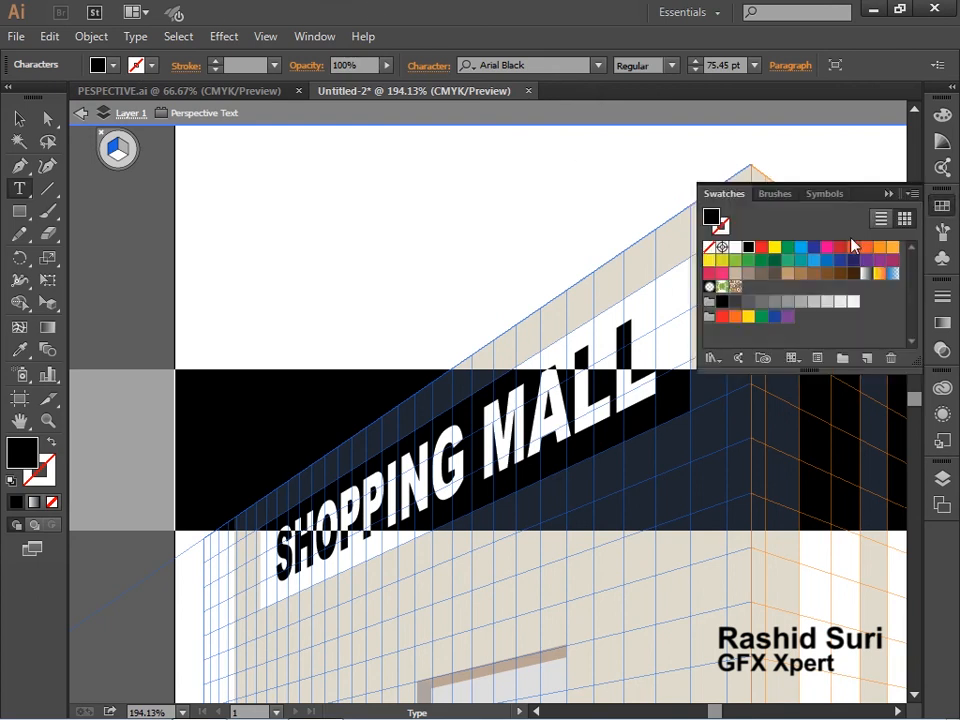
pyautogui.click(761, 247)
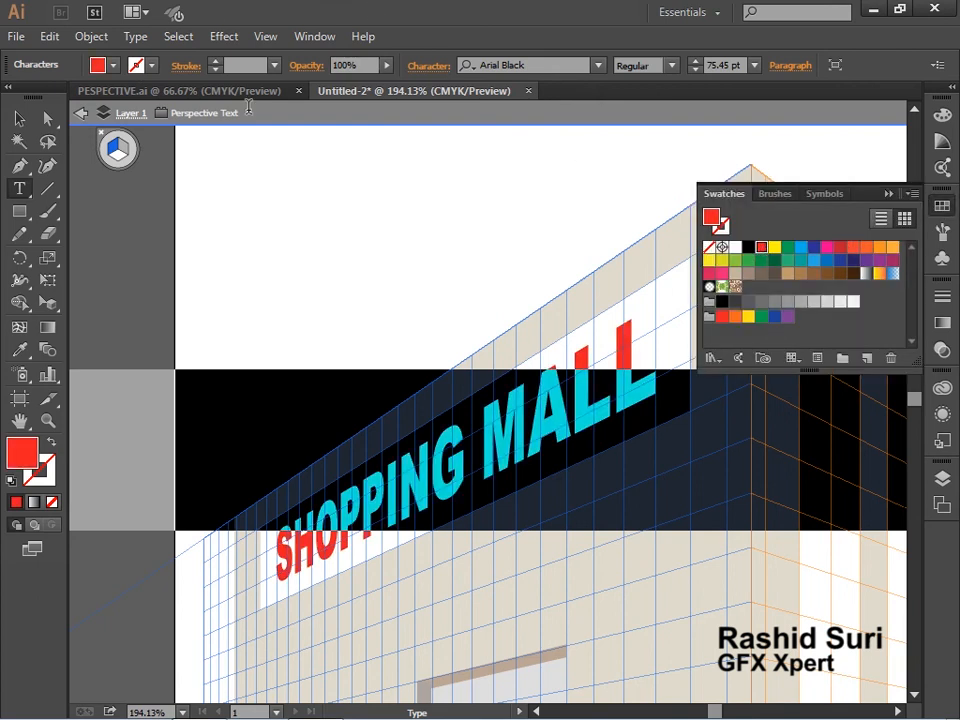
pyautogui.click(275, 169)
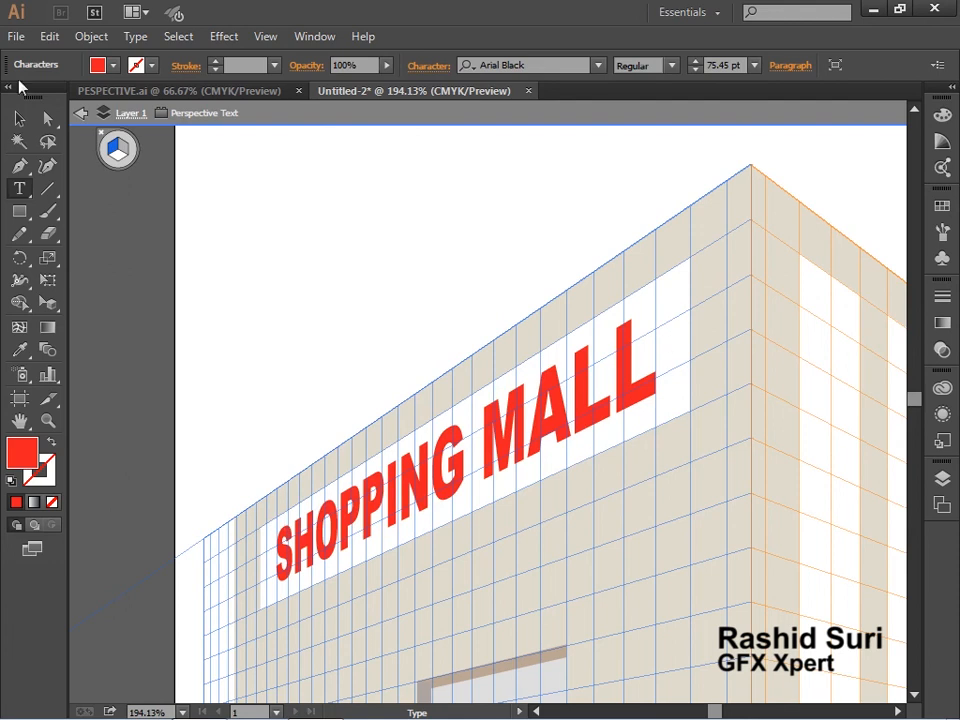
pyautogui.click(18, 118)
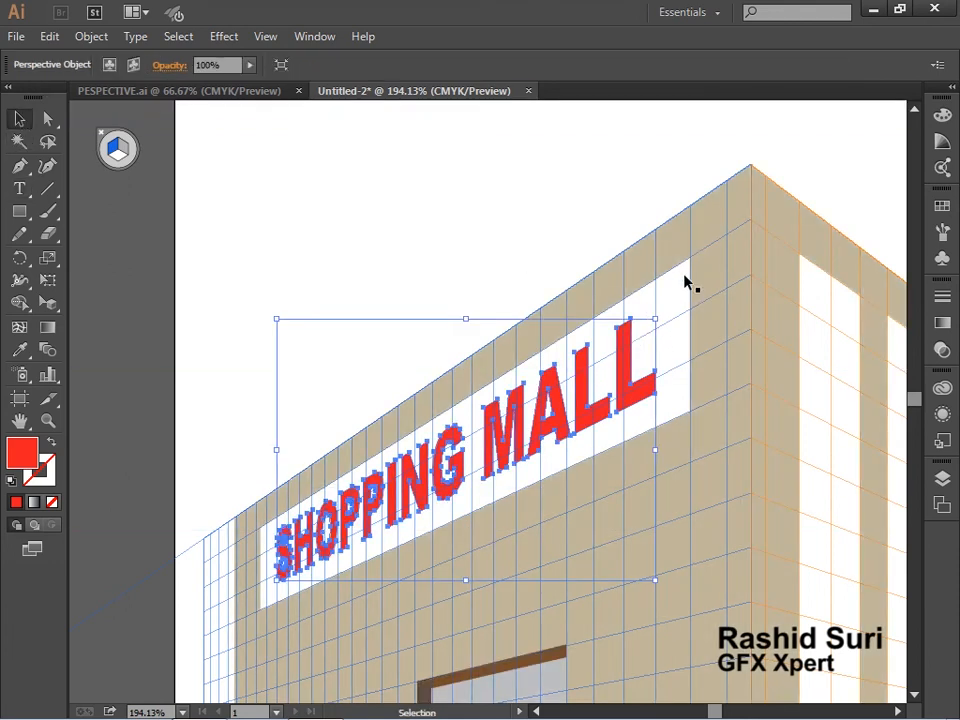
# Try orange and yellow fills on the sign panel behind the lettering, and settle on light gray.
pyautogui.click(688, 282)
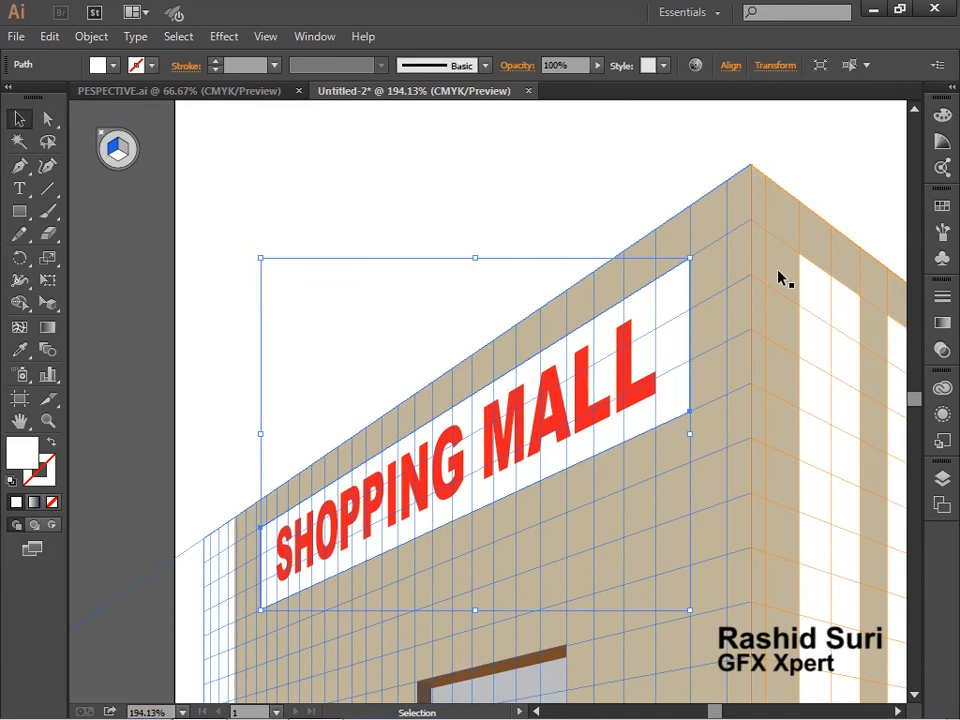
pyautogui.click(942, 206)
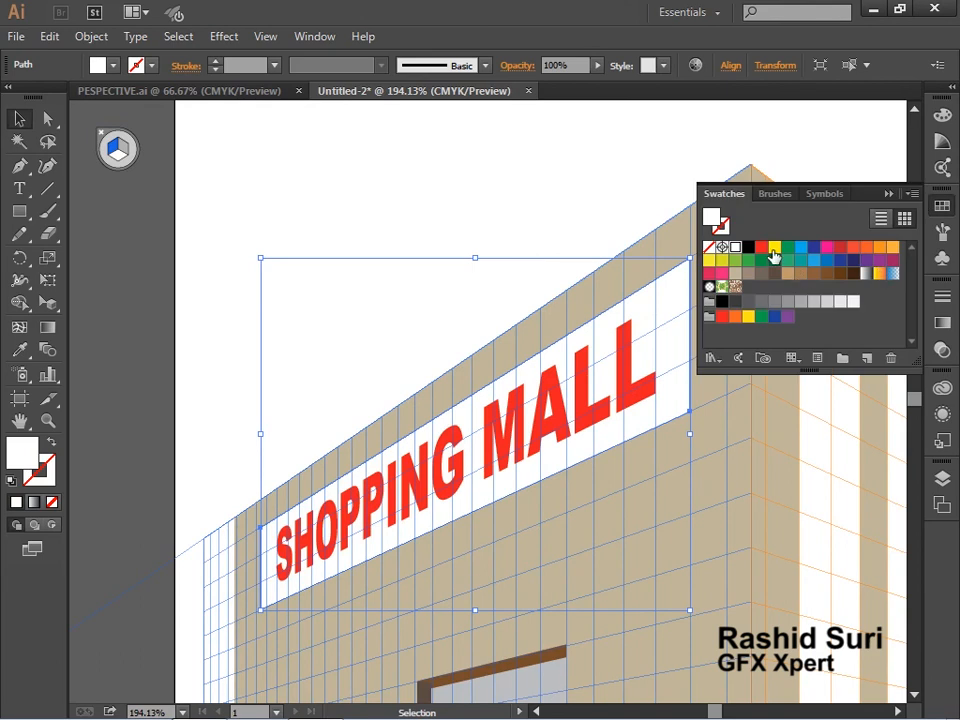
pyautogui.click(893, 247)
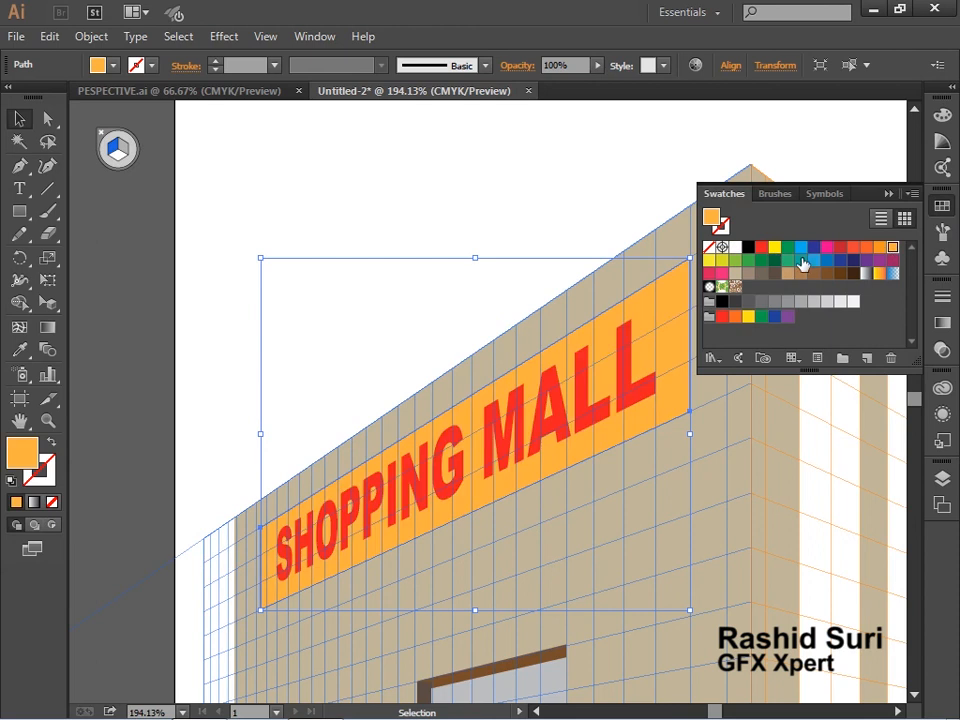
pyautogui.click(776, 249)
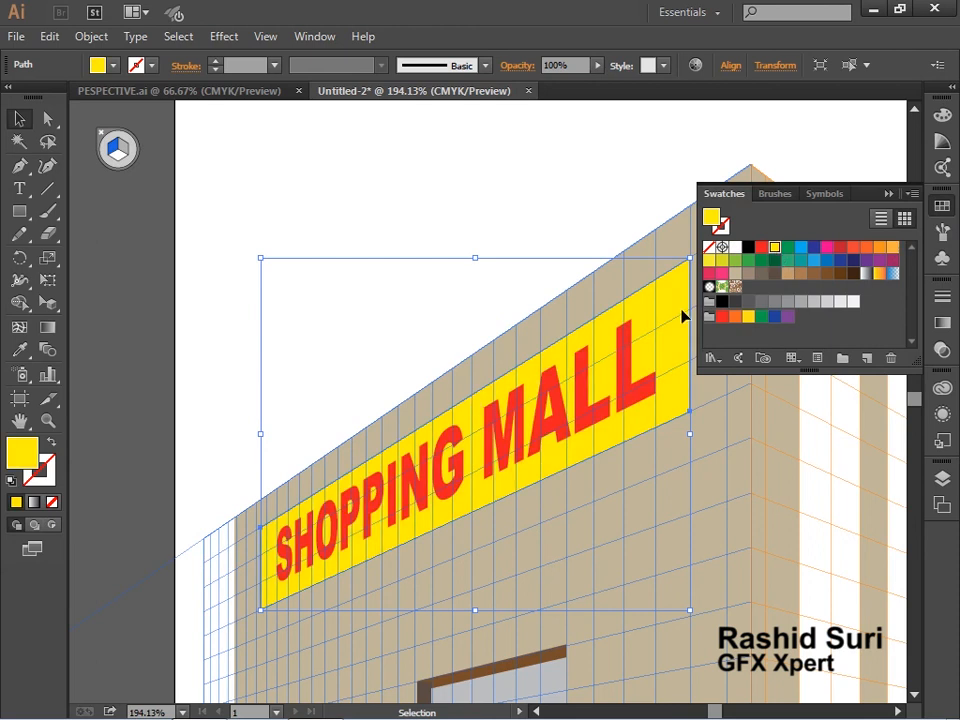
pyautogui.click(828, 302)
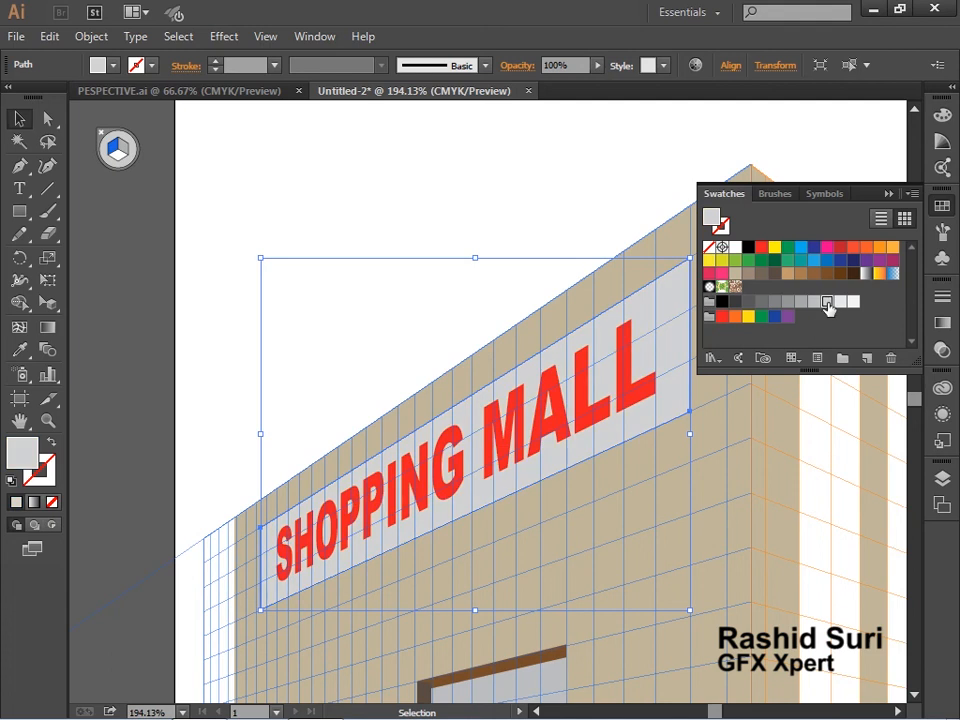
pyautogui.click(362, 392)
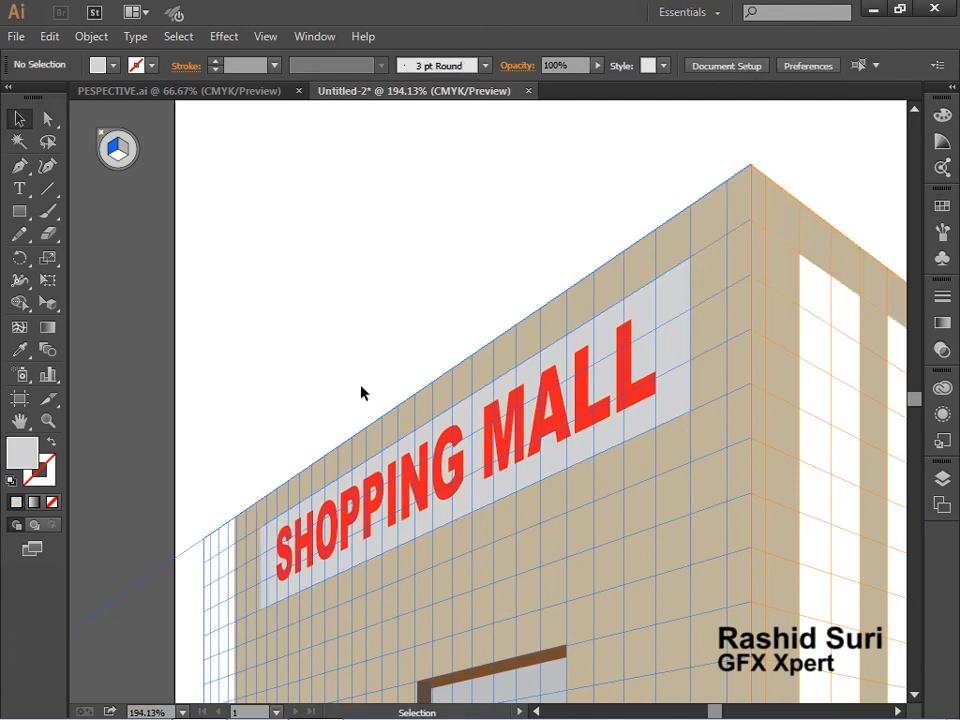
# Hide the perspective grid so the whole building is shown without grid lines.
pyautogui.hotkey('ctrl', 'alt', 'space')
pyautogui.keyDown('ctrl'); pyautogui.keyDown('alt'); pyautogui.click(553, 481); pyautogui.keyUp('alt'); pyautogui.keyUp('ctrl')
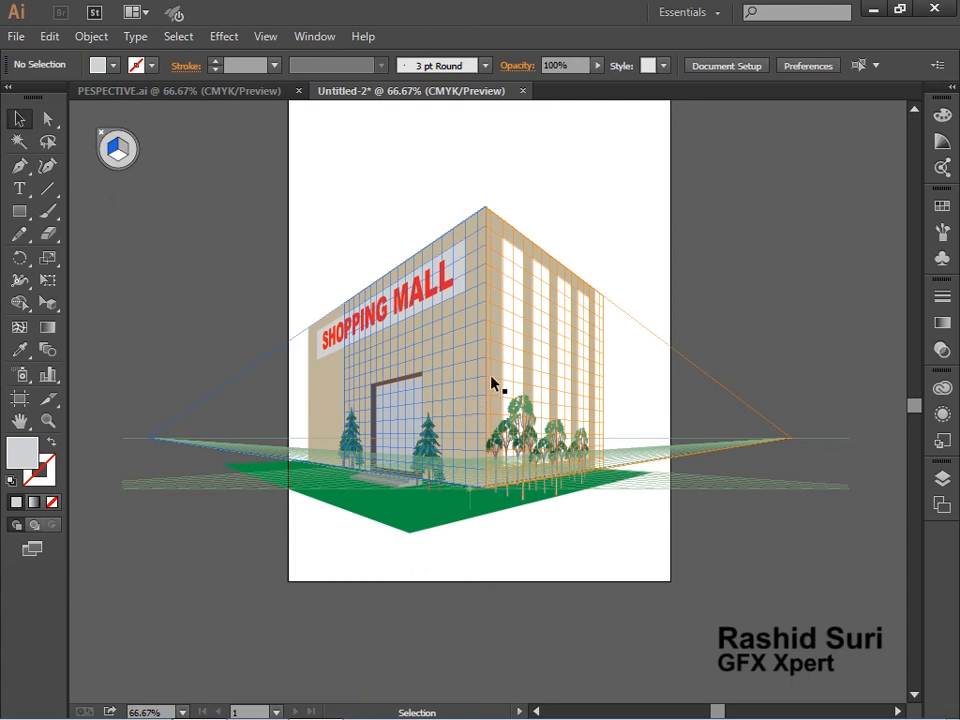
pyautogui.click(47, 303)
pyautogui.click(103, 135)
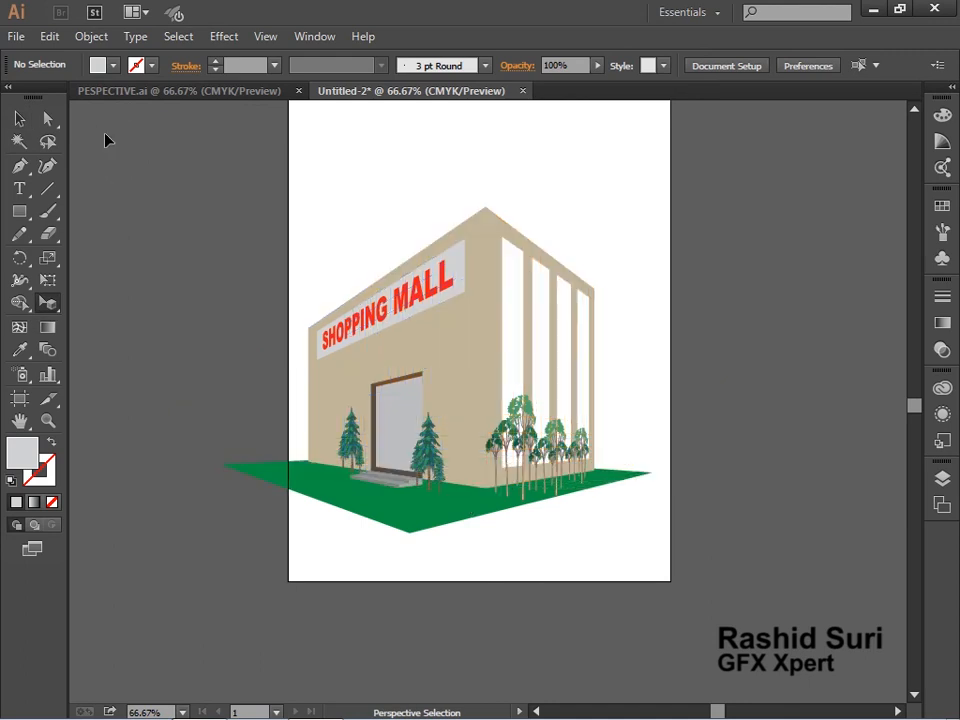
# Group all the mall artwork and move it up and to the right, accepting the expansion of the perspective objects.
pyautogui.press('v')
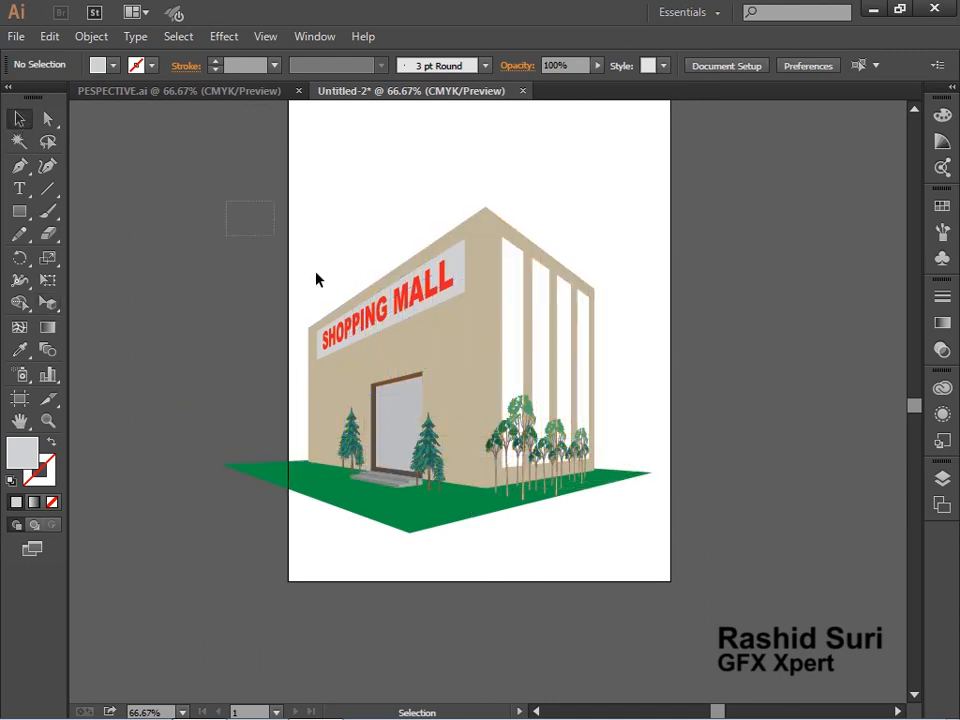
pyautogui.moveTo(226, 201); pyautogui.dragTo(679, 570)
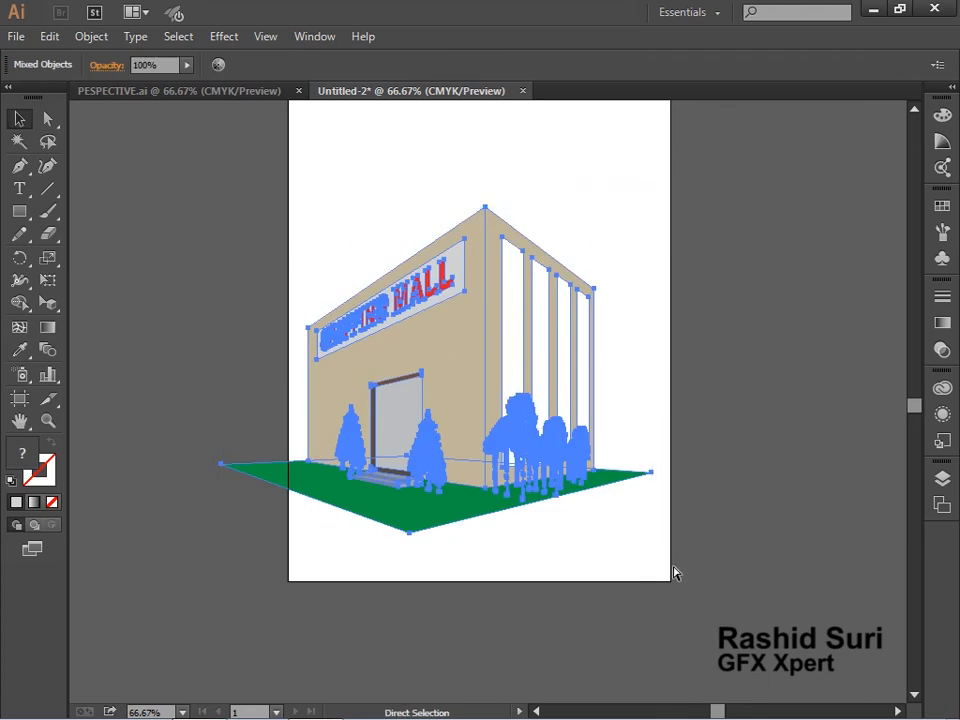
pyautogui.hotkey('ctrl', 'g')
pyautogui.moveTo(533, 461); pyautogui.dragTo(575, 419)
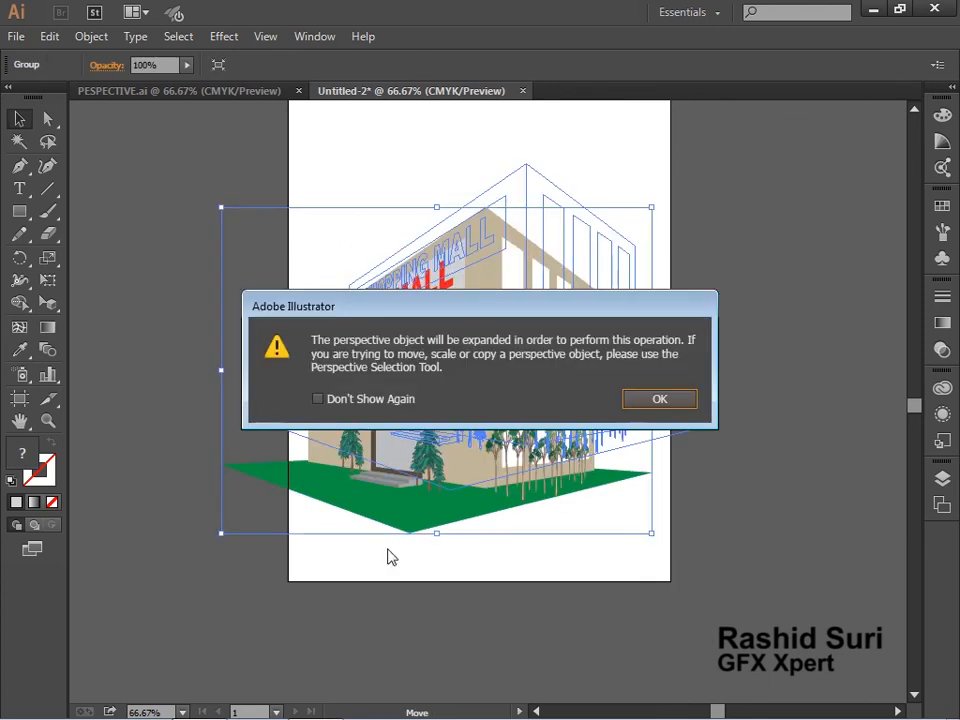
pyautogui.click(656, 399)
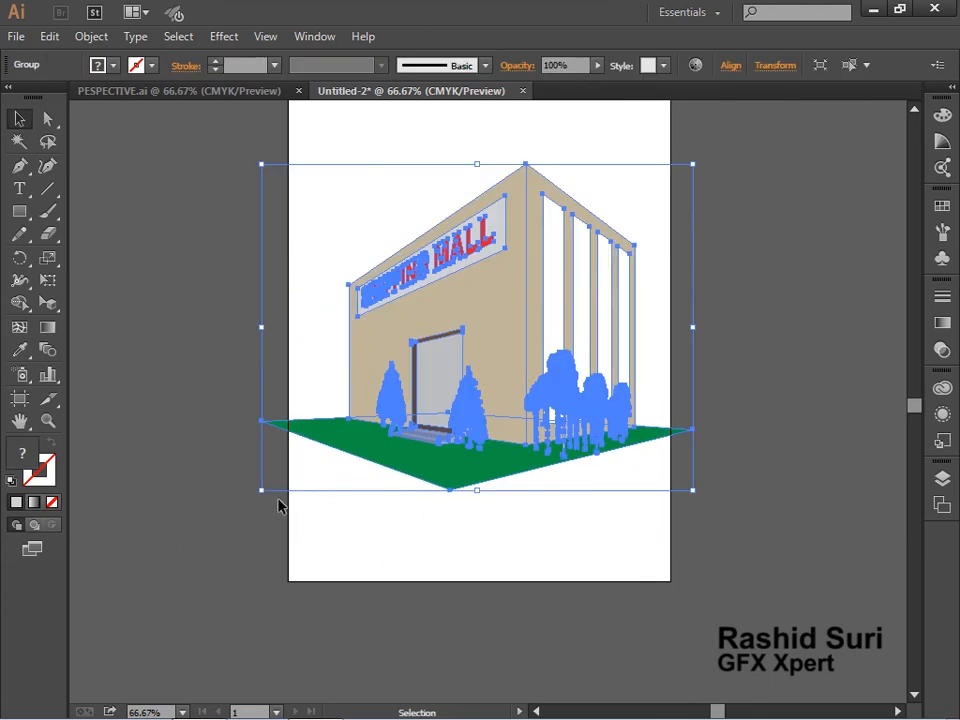
# Scale the mall group down proportionally and position it in the middle of the artboard's width.
pyautogui.moveTo(259, 489); pyautogui.dragTo(381, 398)
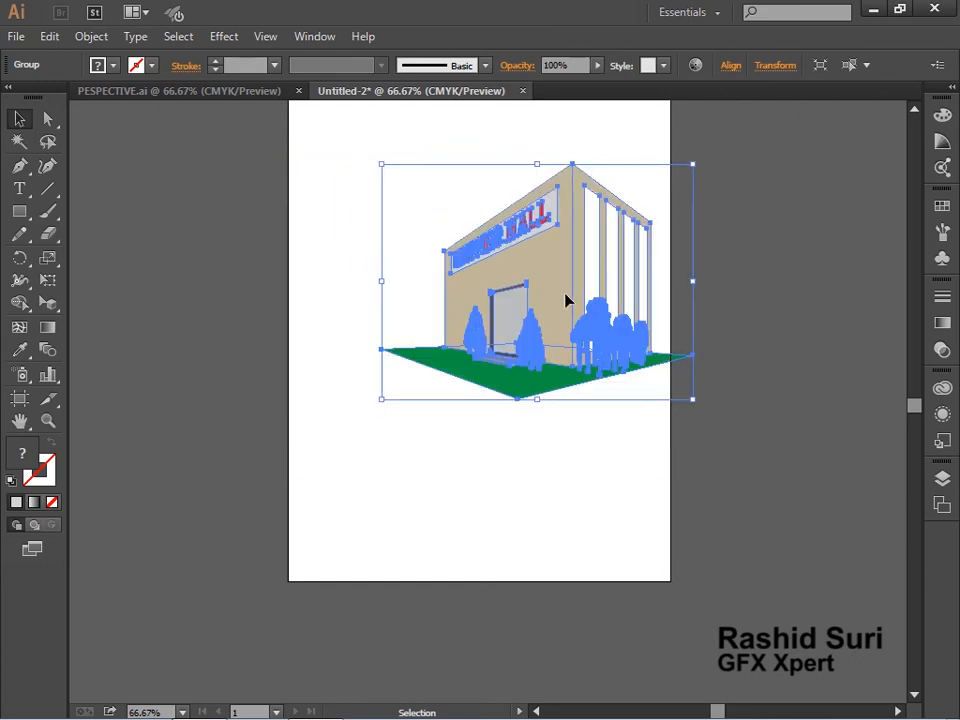
pyautogui.moveTo(568, 300); pyautogui.dragTo(508, 336)
pyautogui.click(527, 497)
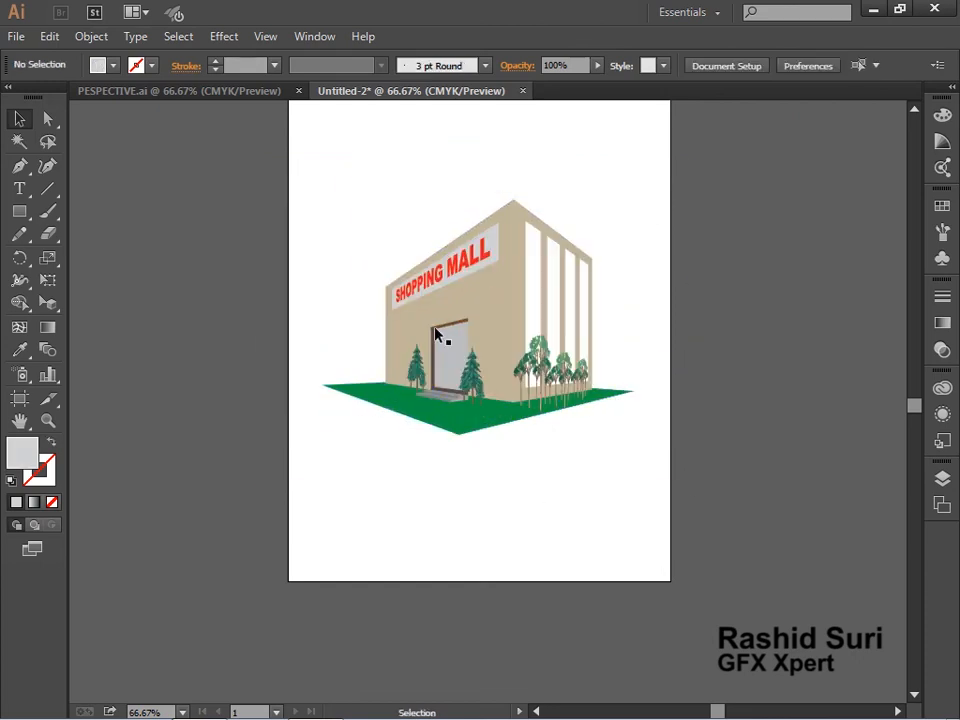
# Ungroup the mall artwork so that its walls can be selected individually.
pyautogui.hotkey('ctrl', 'space')
pyautogui.moveTo(317, 161); pyautogui.dragTo(665, 490)
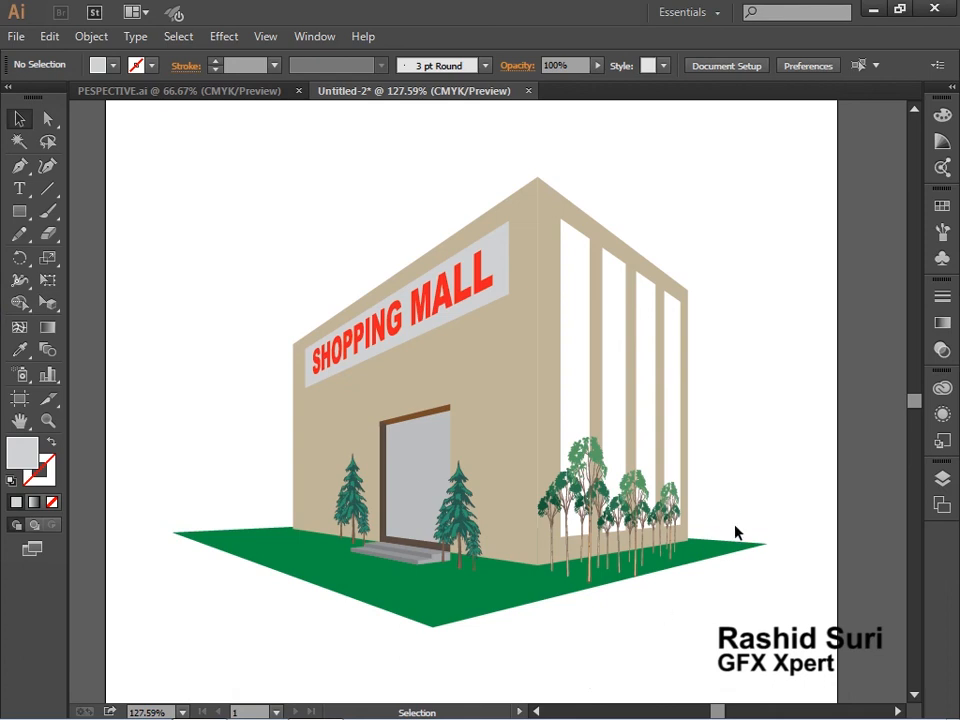
pyautogui.click(548, 212)
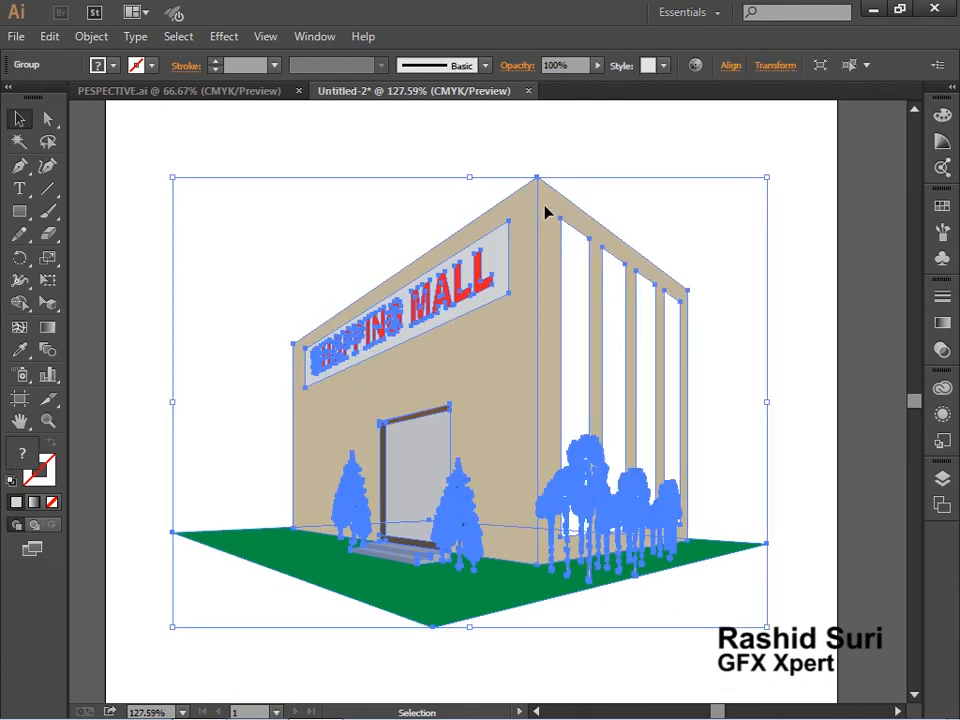
pyautogui.rightClick(547, 210)
pyautogui.click(600, 317)
pyautogui.click(701, 324)
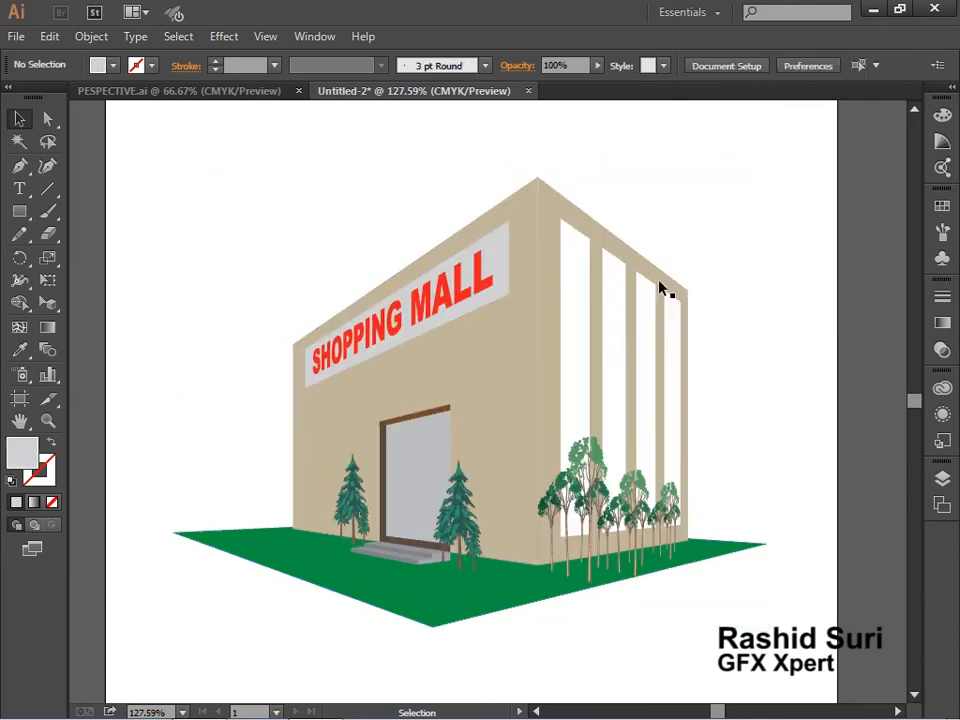
# Try a medium brown fill on the building's right wall with the tall windows and revert it.
pyautogui.click(632, 254)
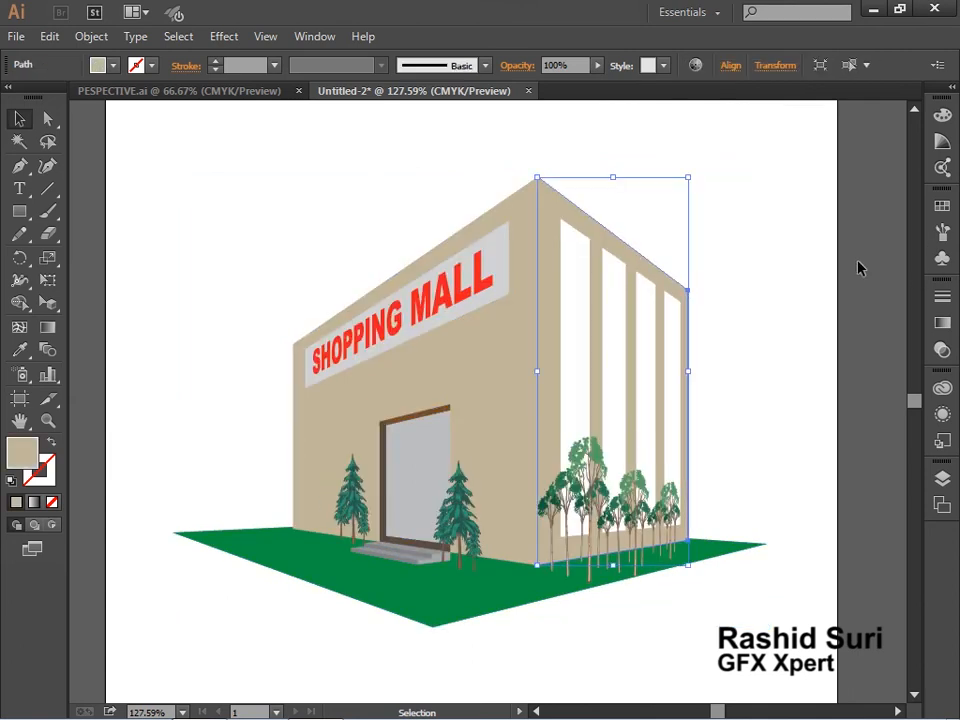
pyautogui.click(942, 205)
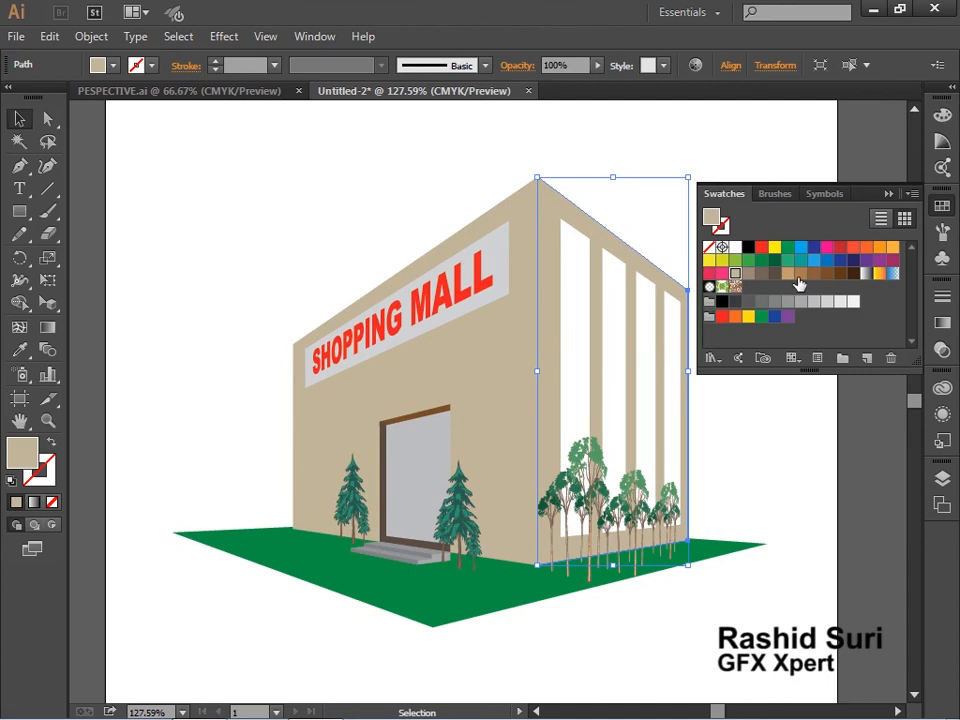
pyautogui.click(801, 274)
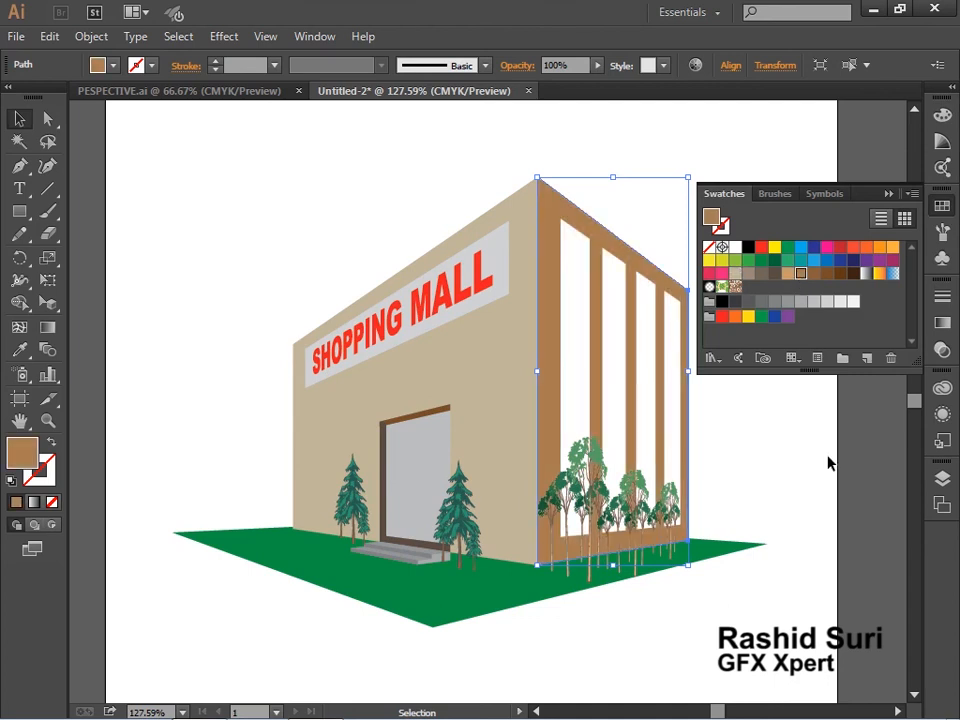
pyautogui.hotkey('ctrl', 'z')
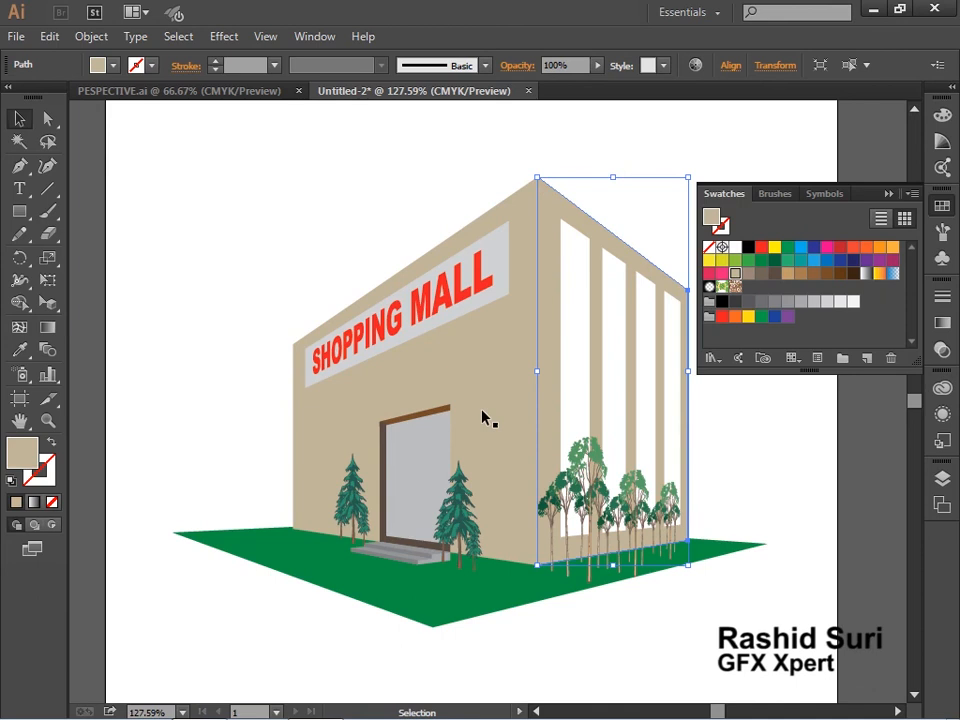
# Fill the building's left wall, which carries the sign and doorway, with medium brown.
pyautogui.click(478, 379)
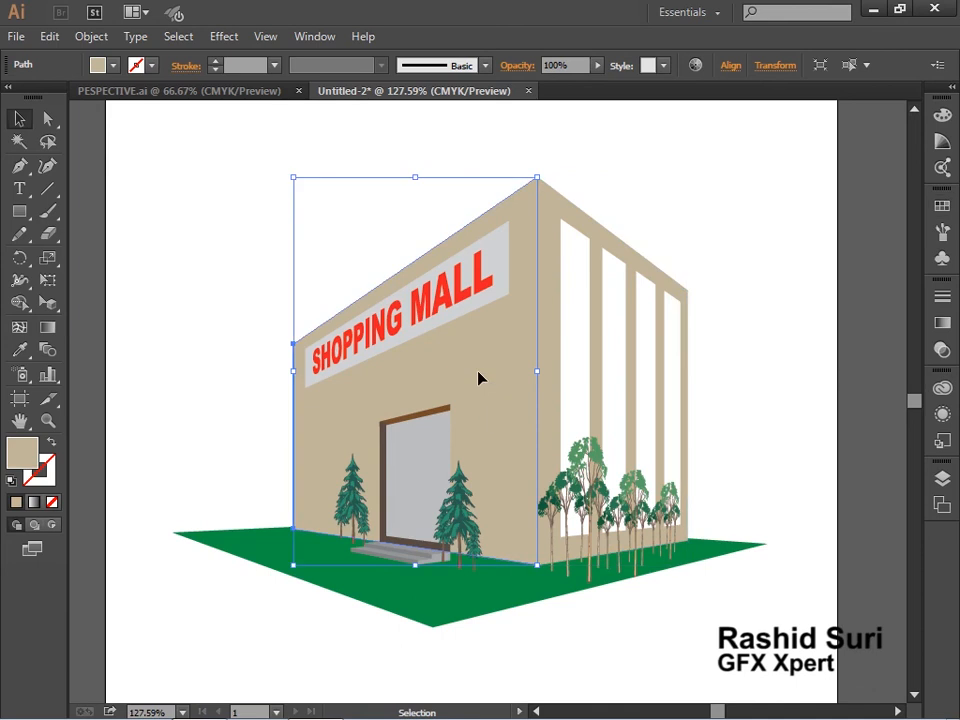
pyautogui.click(941, 206)
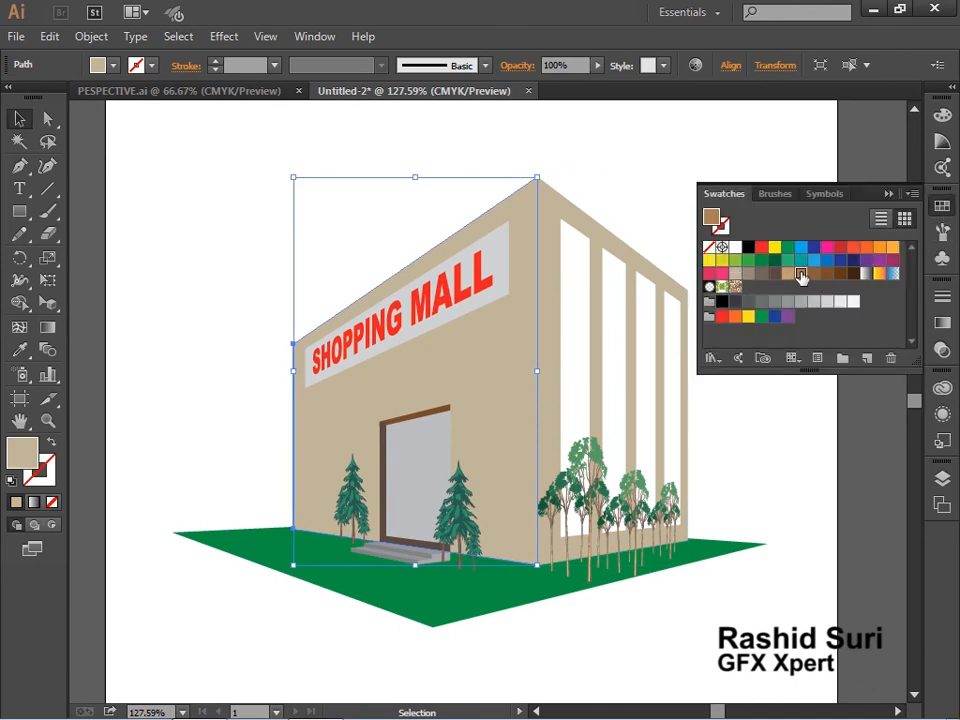
pyautogui.click(801, 274)
pyautogui.click(783, 490)
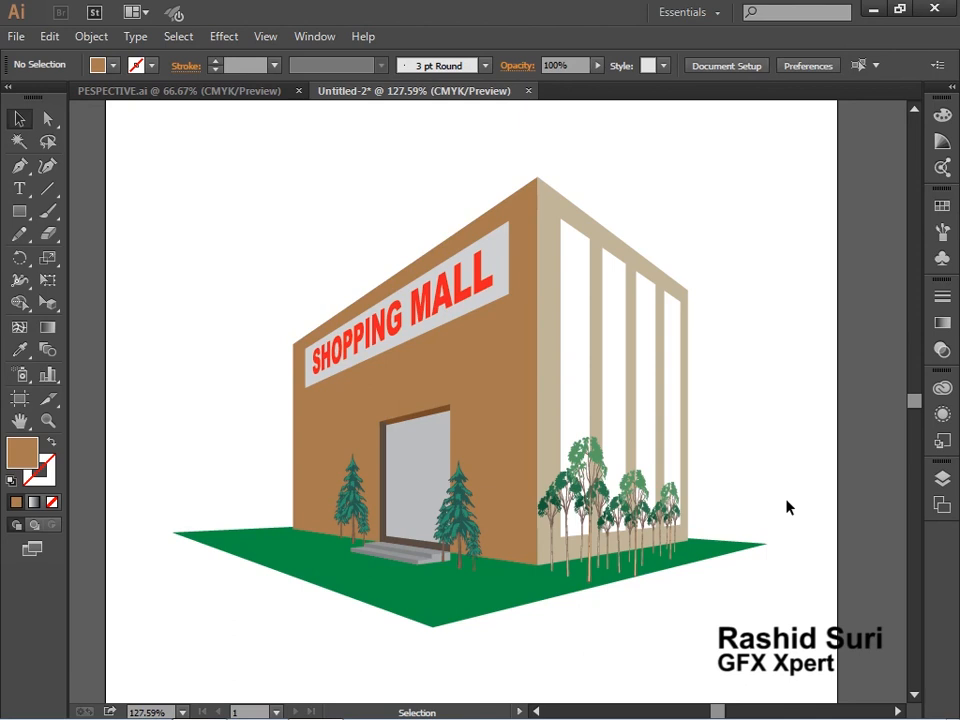
# Fill the doorway panel with a linear gradient running from medium gray to black.
pyautogui.click(415, 461)
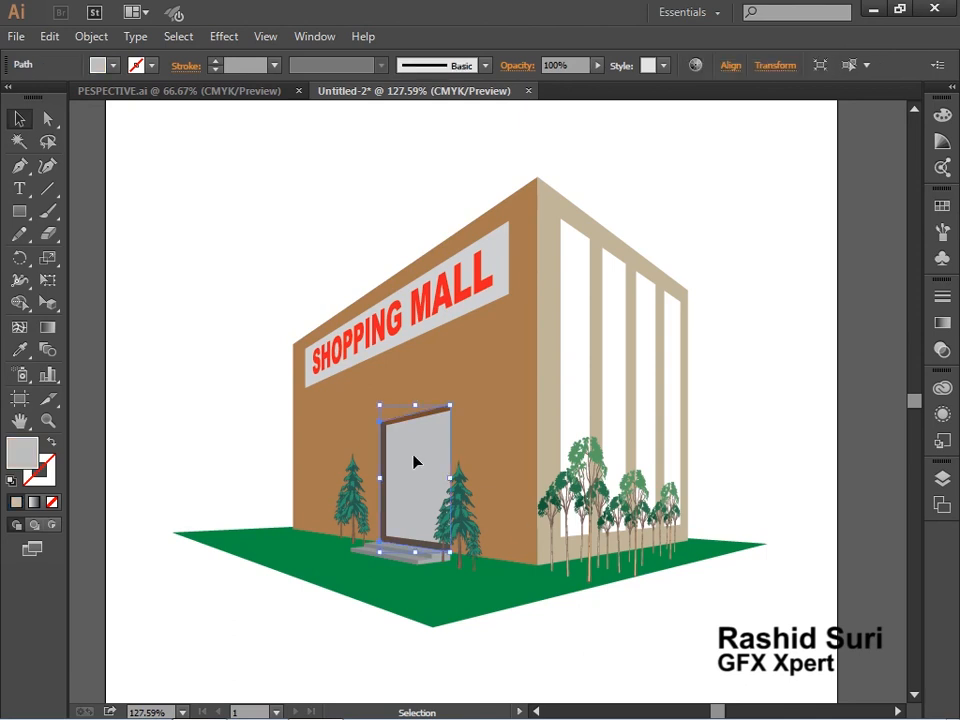
pyautogui.click(938, 330)
pyautogui.click(885, 424)
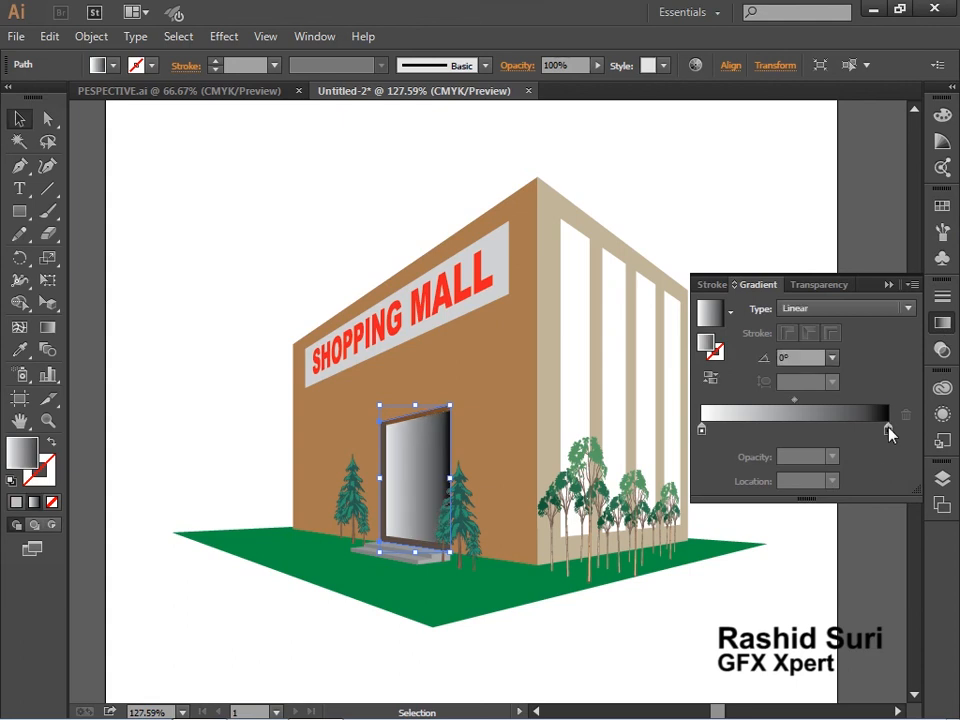
pyautogui.click(702, 430)
pyautogui.doubleClick(702, 430)
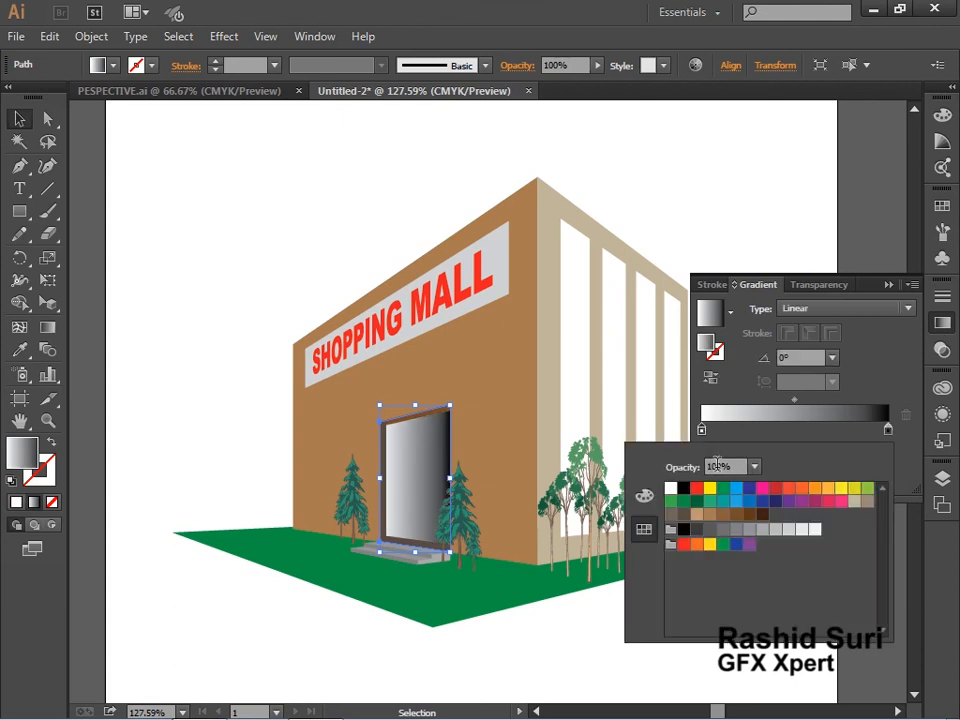
pyautogui.click(752, 532)
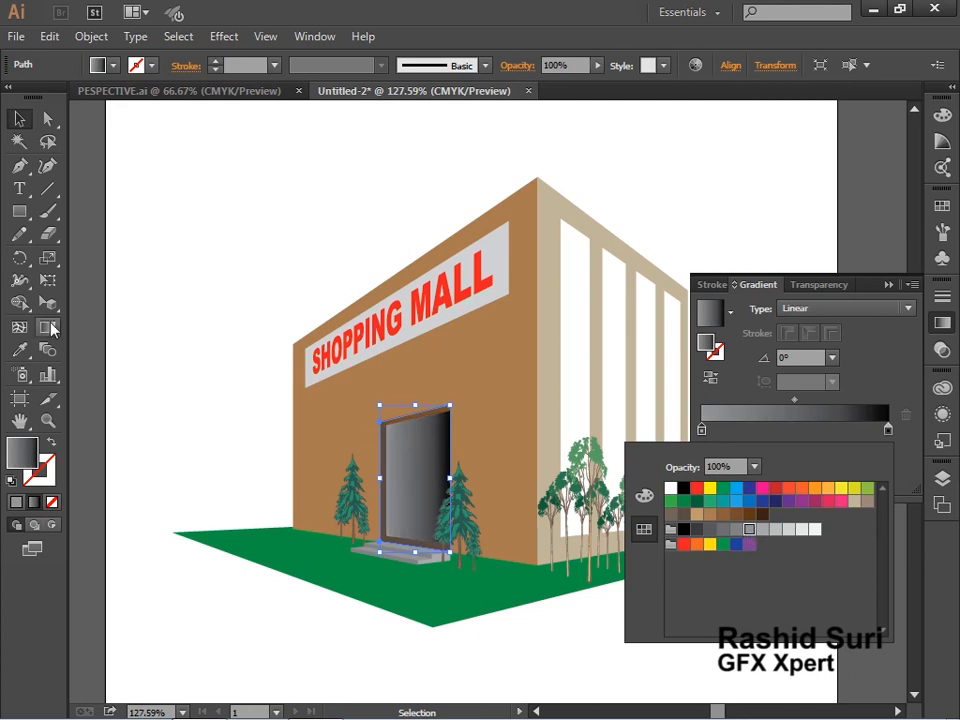
# Redirect the doorway gradient vertically so it runs from gray at the door's top to black at its bottom, and deselect the door.
pyautogui.click(48, 330)
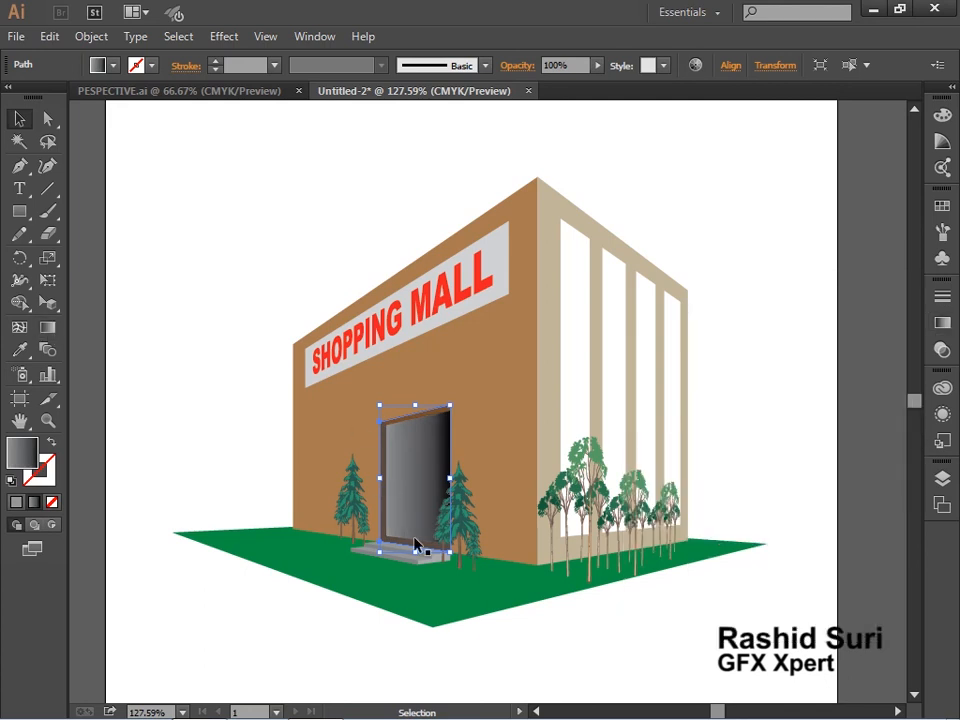
pyautogui.click(48, 327)
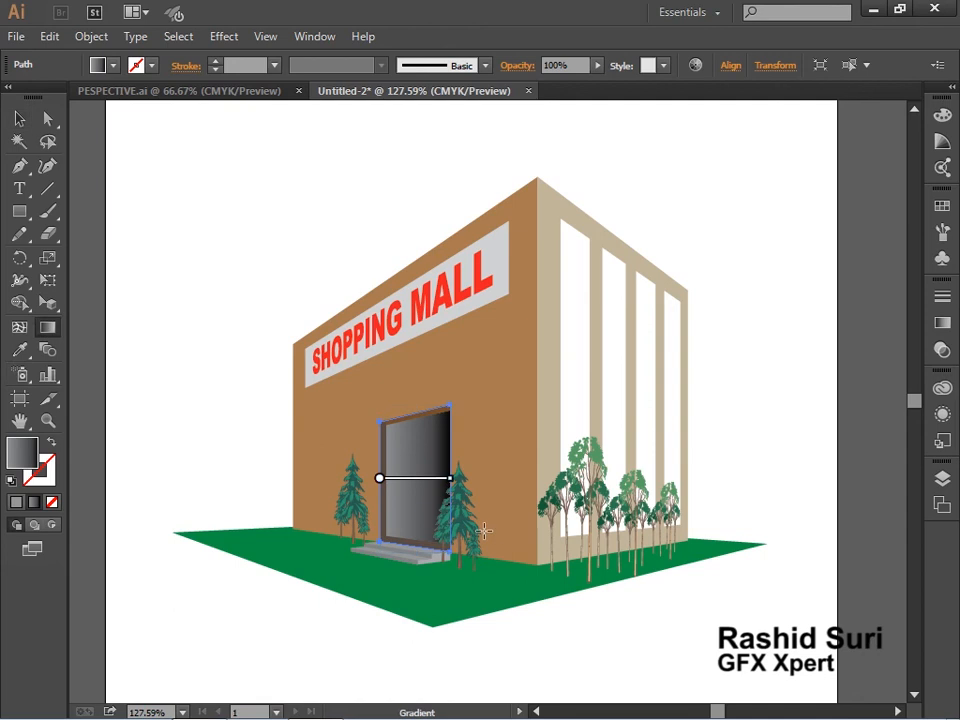
pyautogui.moveTo(410, 540); pyautogui.dragTo(417, 411)
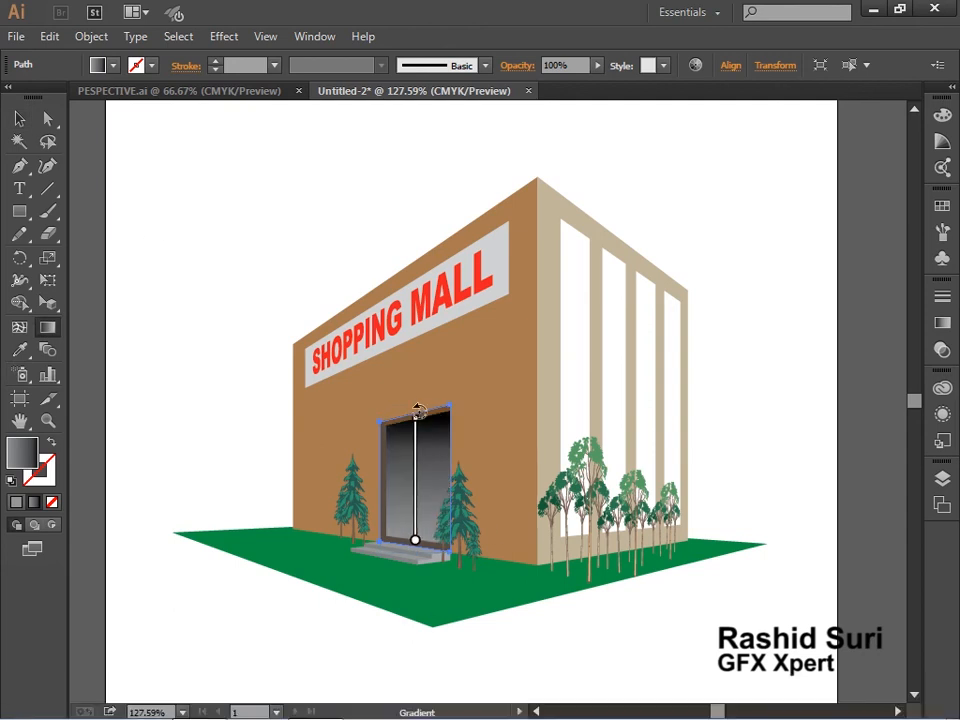
pyautogui.moveTo(433, 414)
pyautogui.mouseDown()
pyautogui.moveTo(455, 497)
pyautogui.moveTo(426, 551)
pyautogui.mouseUp()
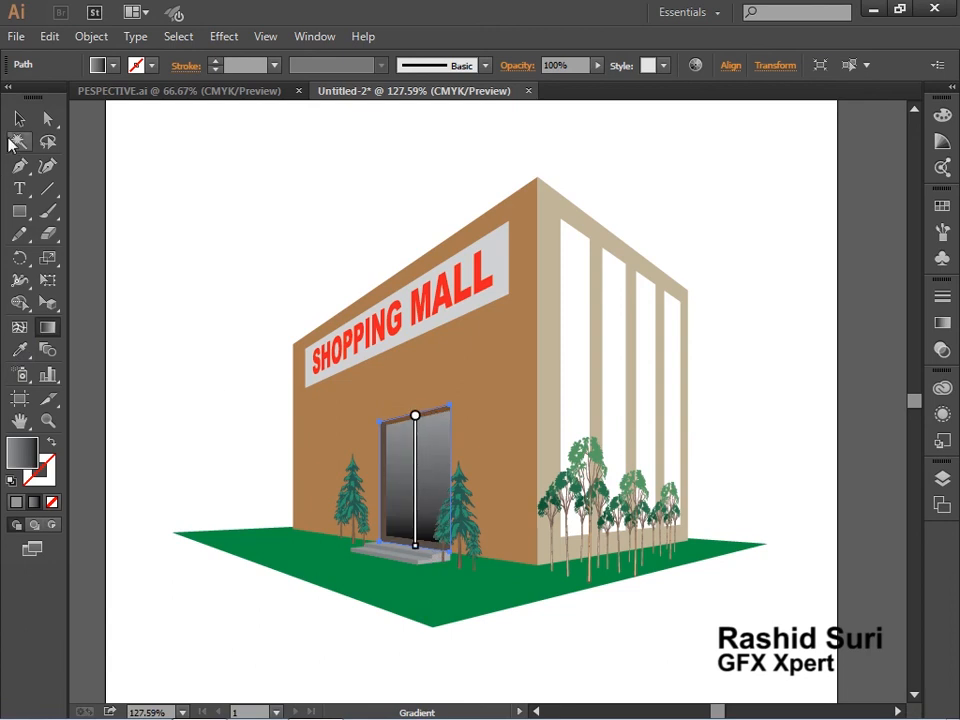
pyautogui.click(19, 119)
pyautogui.click(765, 530)
pyautogui.hotkey('ctrl', 'space')
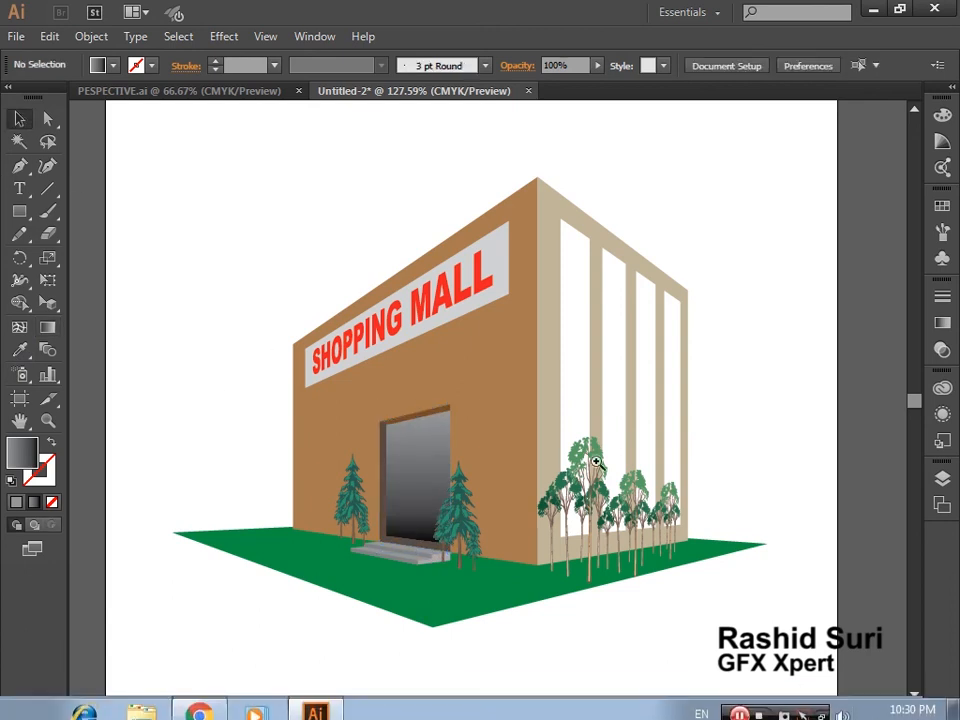
pyautogui.keyDown('ctrl'); pyautogui.keyDown('alt'); pyautogui.click(596, 462); pyautogui.keyUp('alt'); pyautogui.keyUp('ctrl')
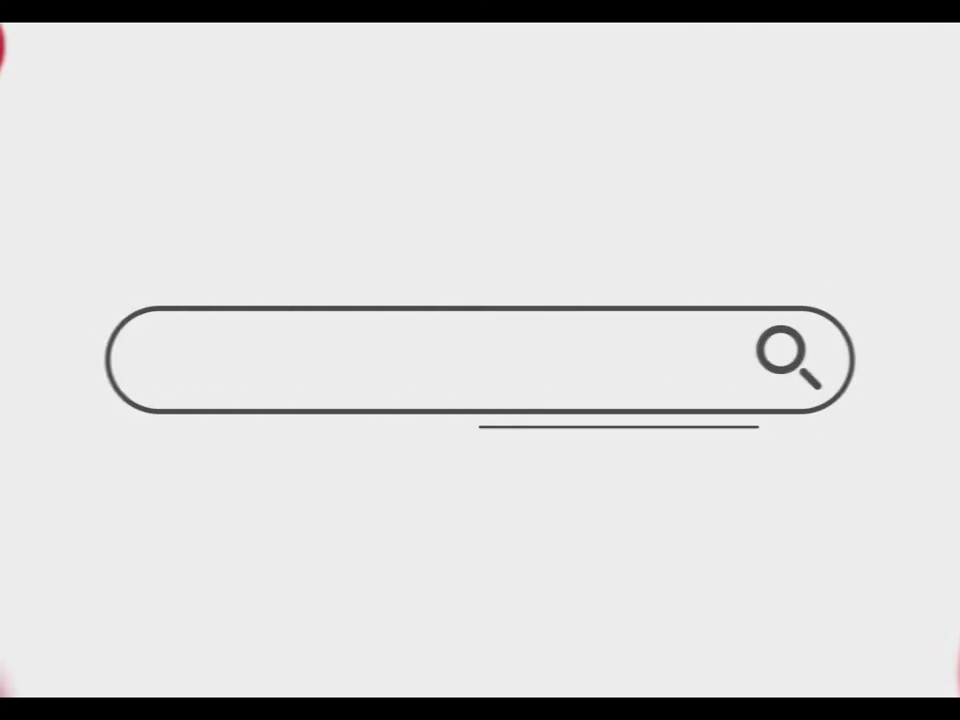